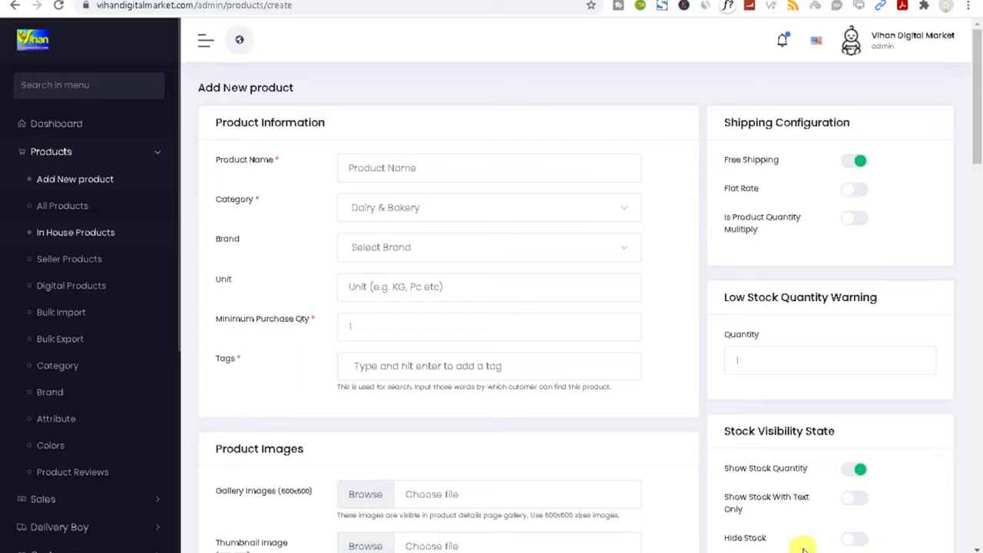
Enter 'test products' as the new product's name
mouse_move(830, 552)
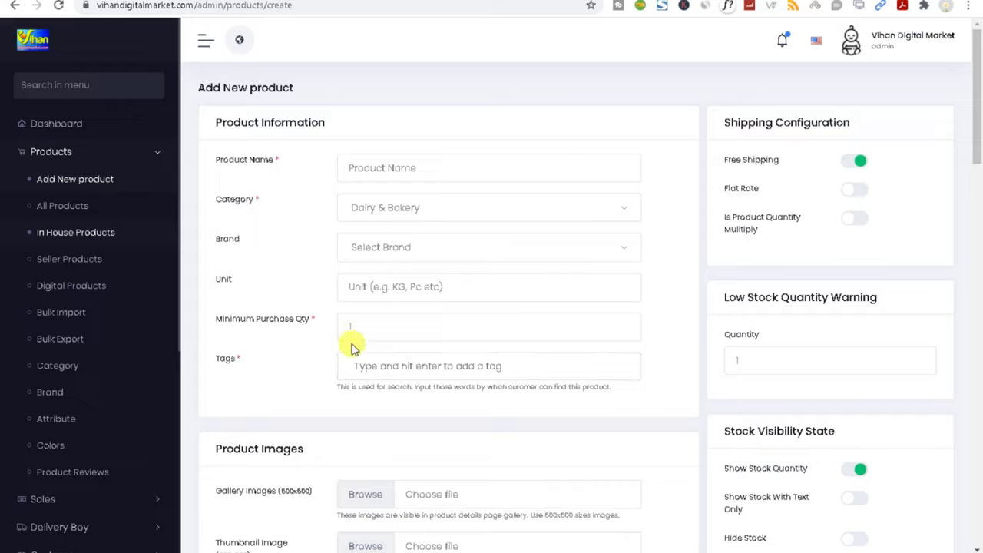
click(399, 167)
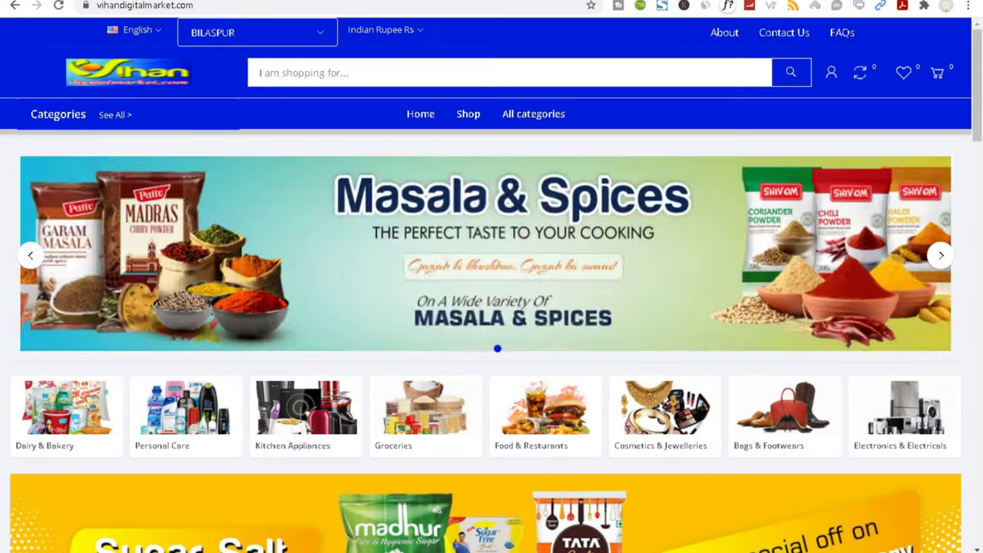
drag(975, 77, 964, 221)
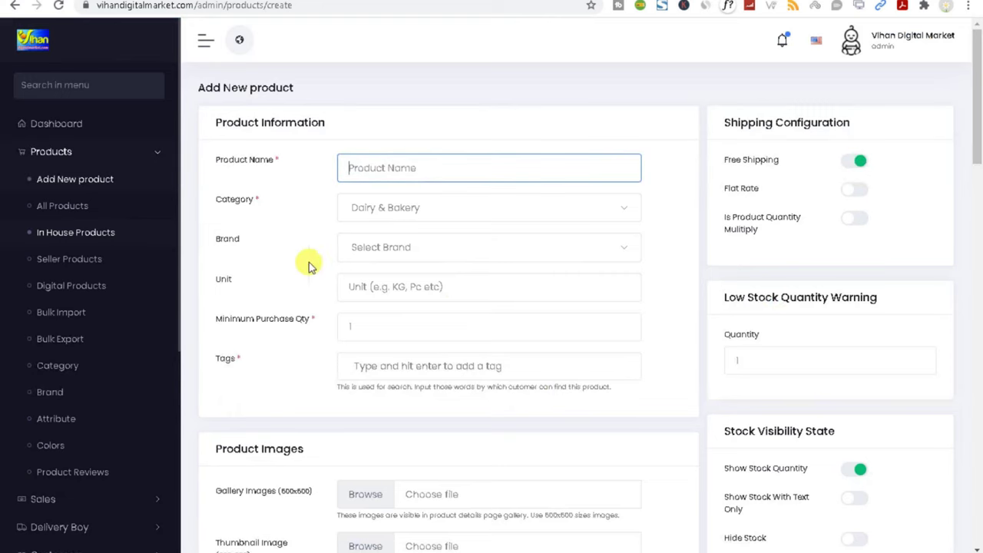
text(test)
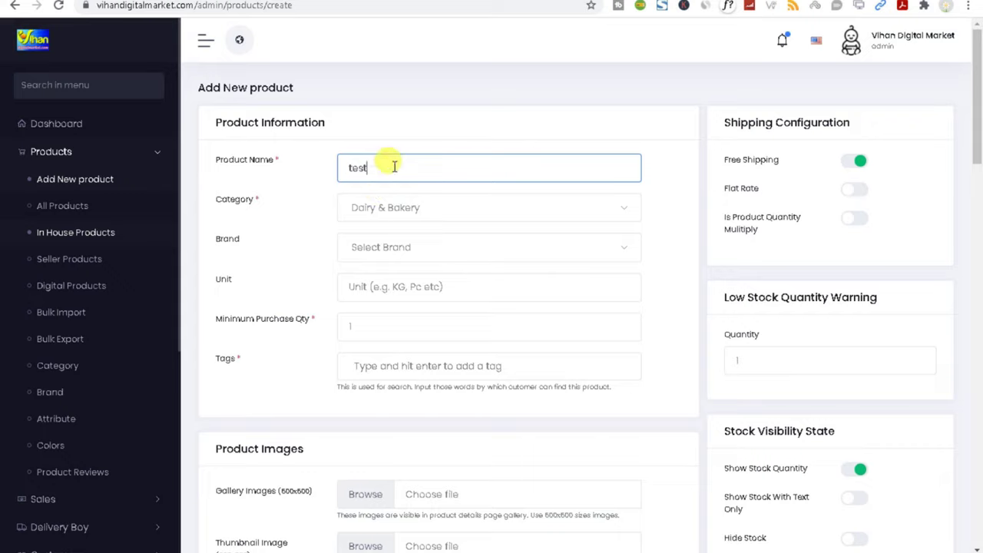
drag(389, 163, 255, 167)
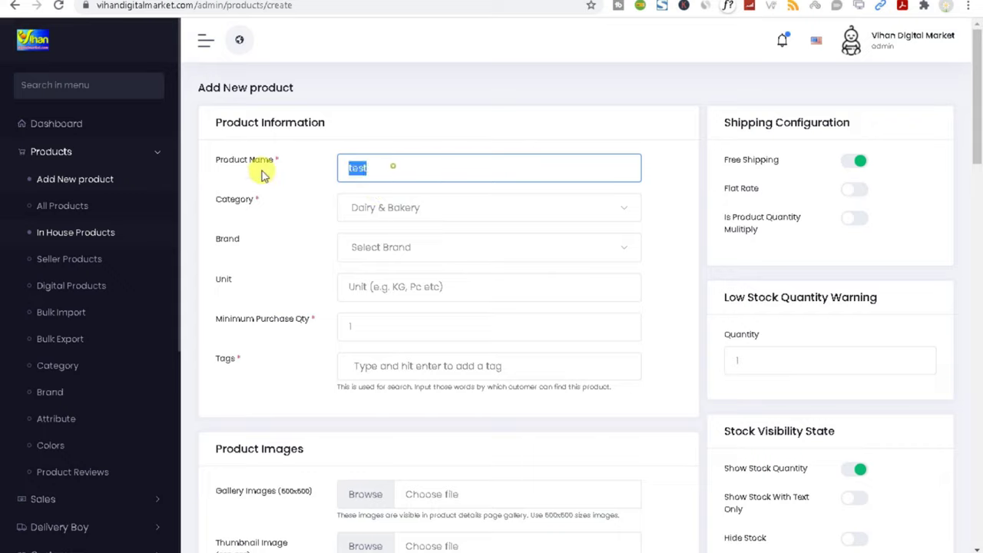
click(391, 155)
text(pr)
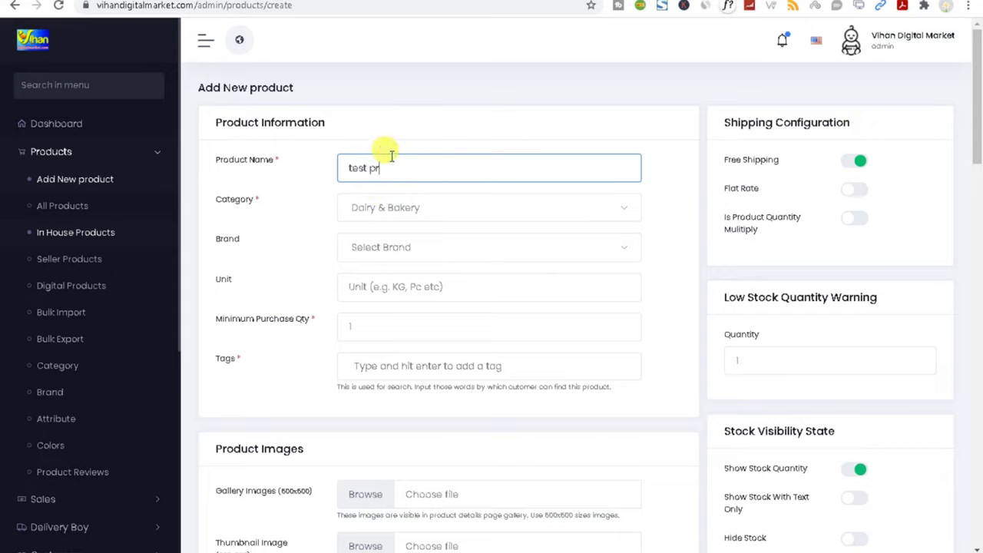
text(oducts)
drag(414, 161, 297, 183)
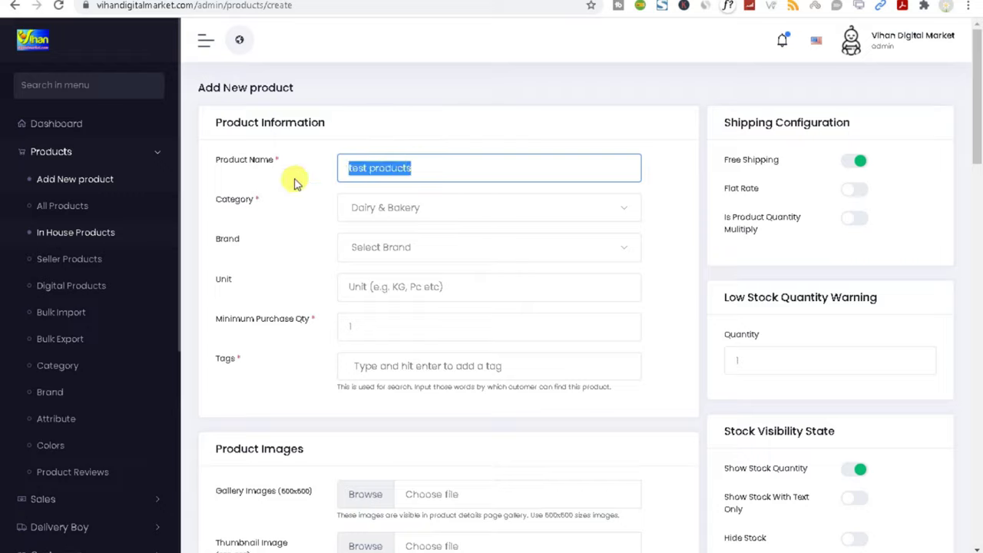
Set the product category to Milk and the brand to AMUL
click(366, 208)
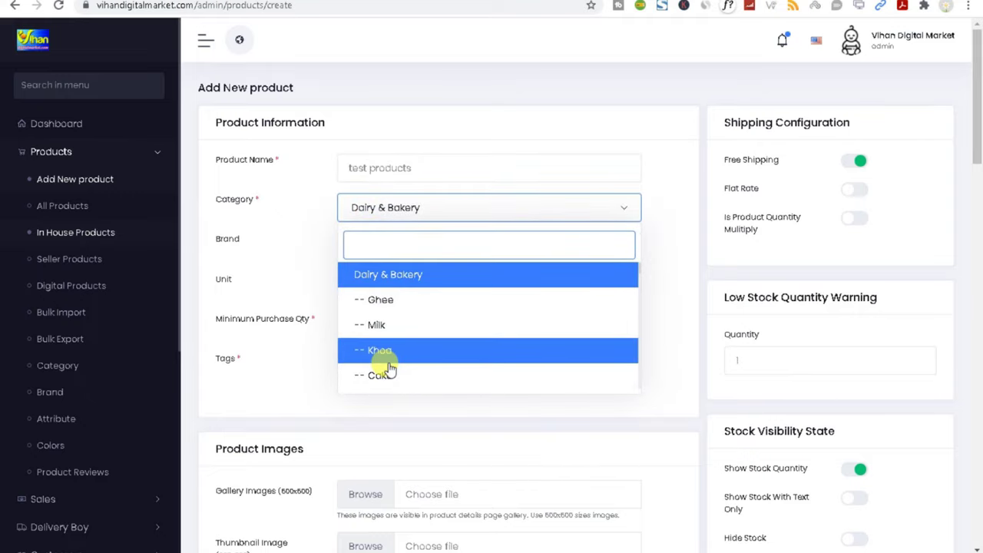
click(378, 325)
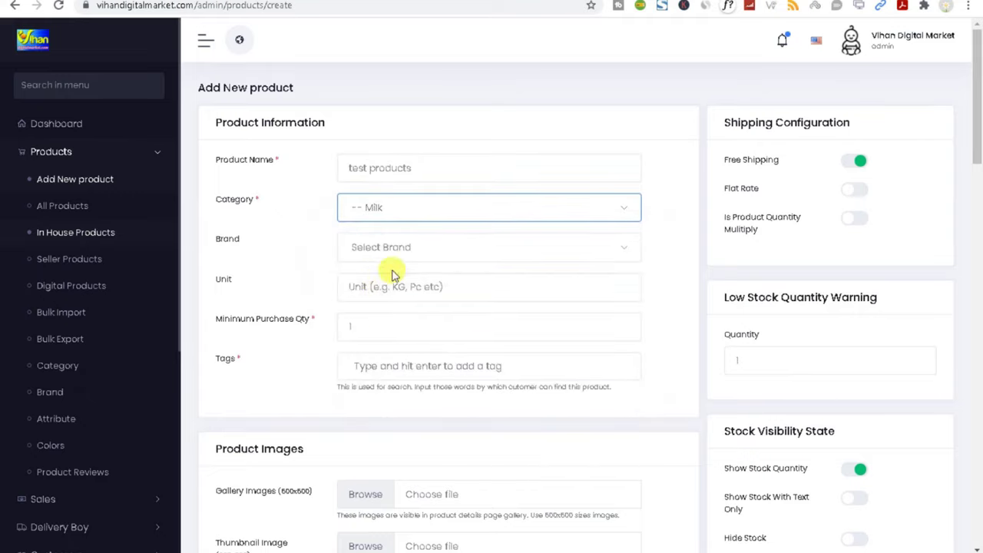
click(394, 252)
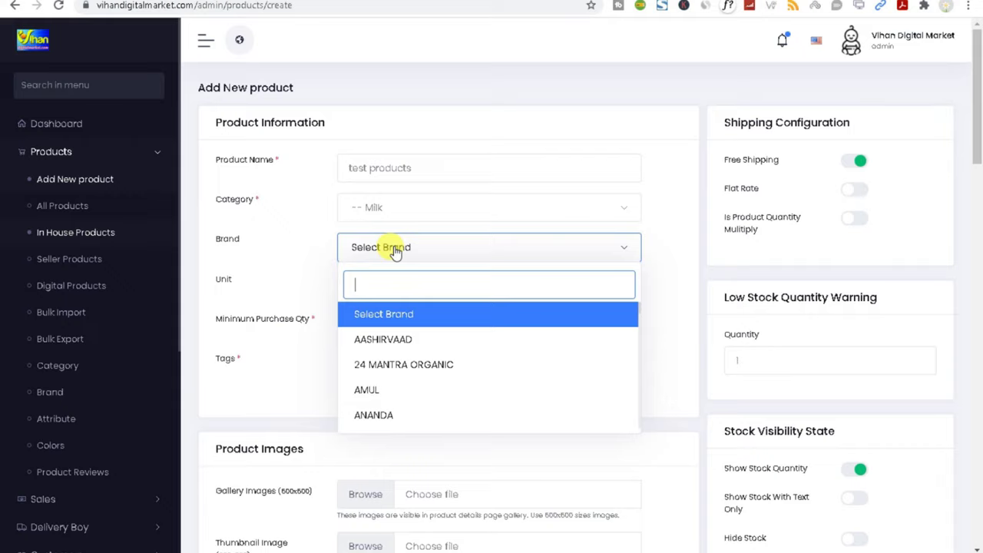
click(398, 386)
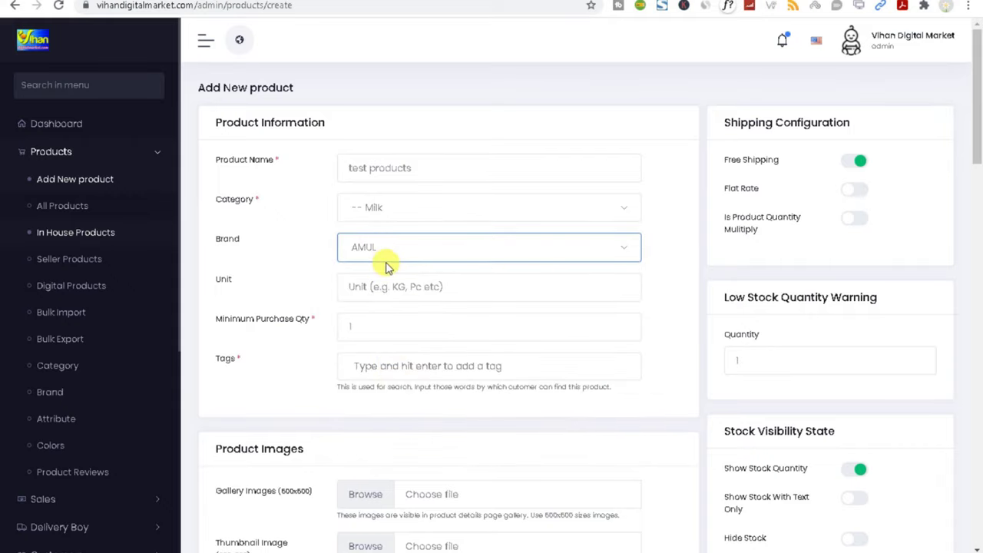
Set the product's unit to kg
drag(210, 243, 256, 236)
scroll(238, 242, down, 1)
click(248, 211)
click(366, 220)
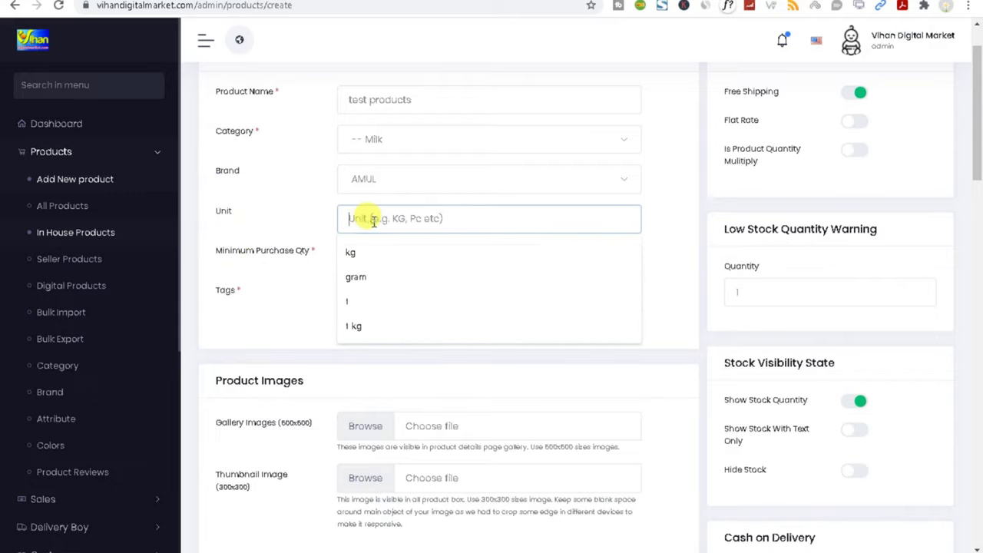
click(376, 252)
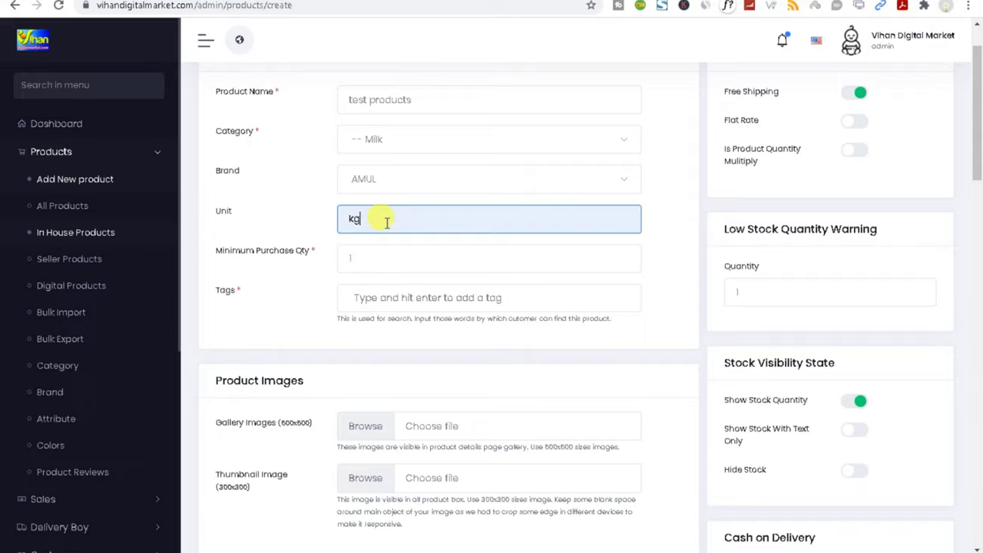
drag(384, 220, 333, 221)
click(379, 217)
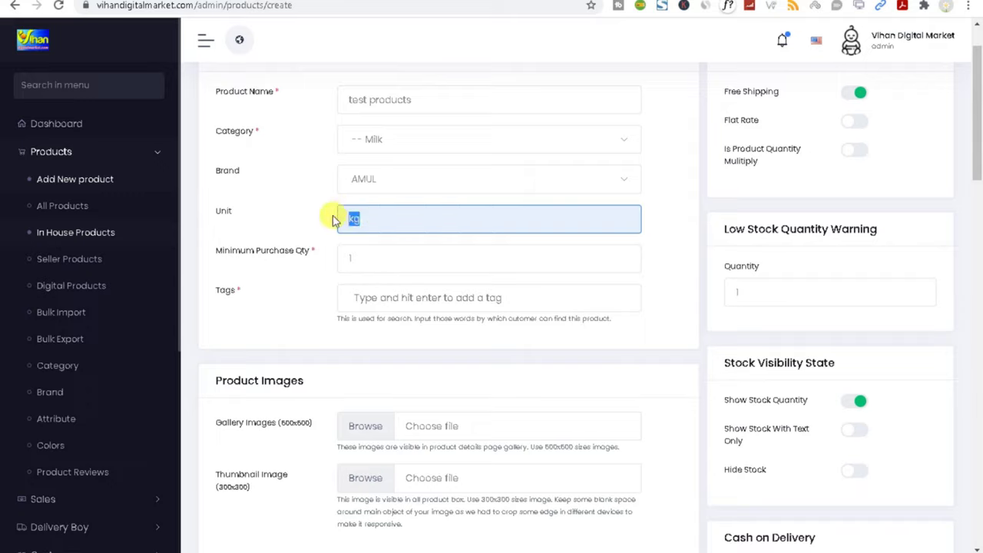
text(piec)
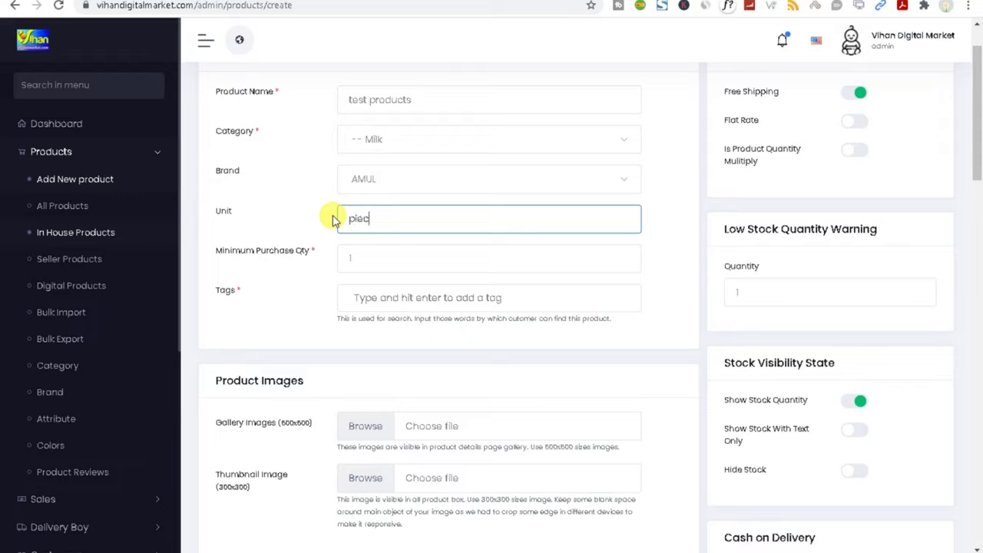
key(BackSpace)
key(BackSpace)
key(BackSpace)
key(BackSpace)
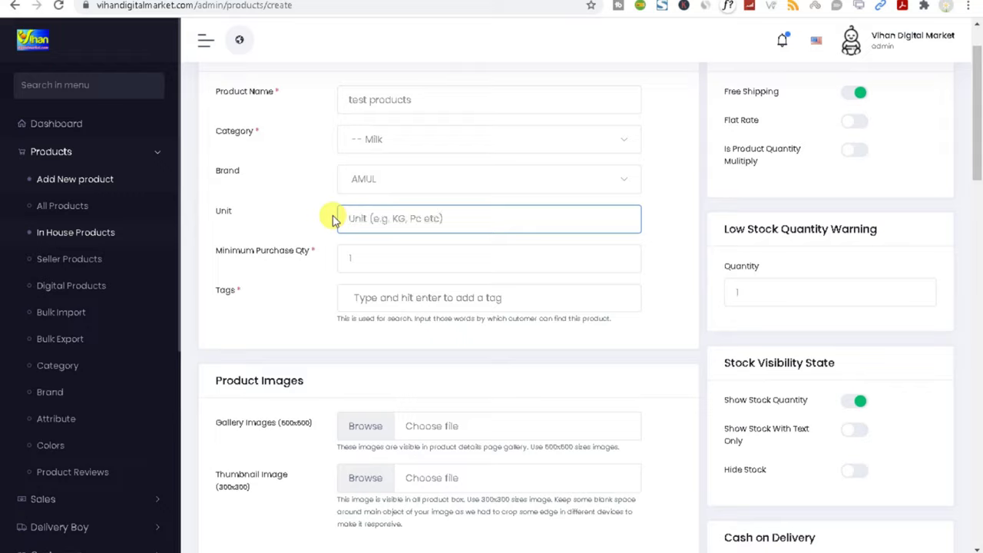
text(kg)
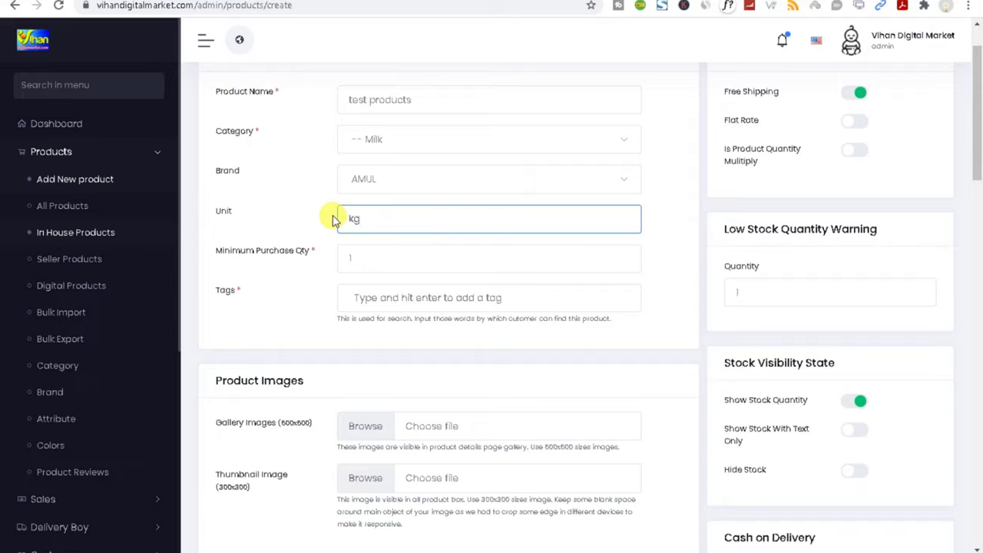
click(367, 262)
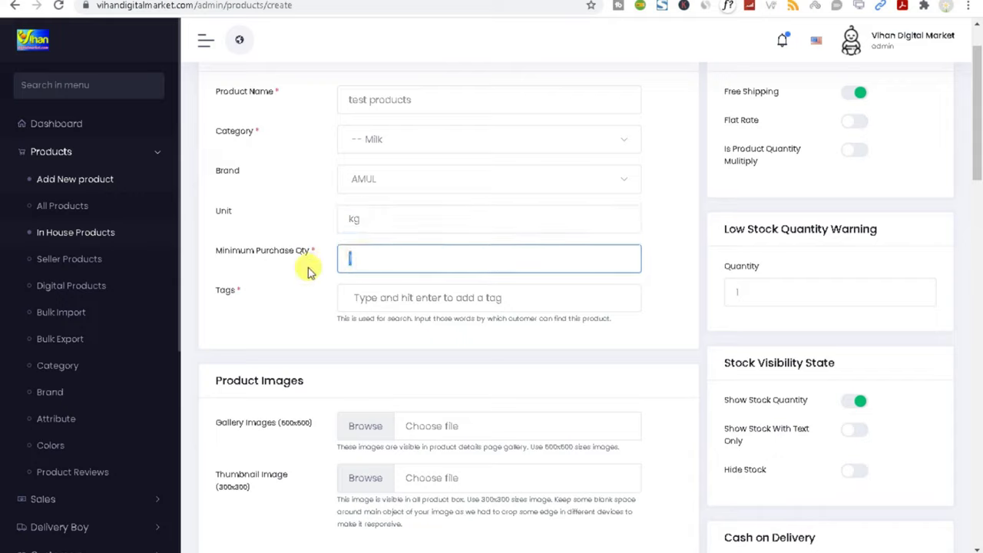
Enter minimum purchase quantity 1 and add 'test products' as a search tag
text(1)
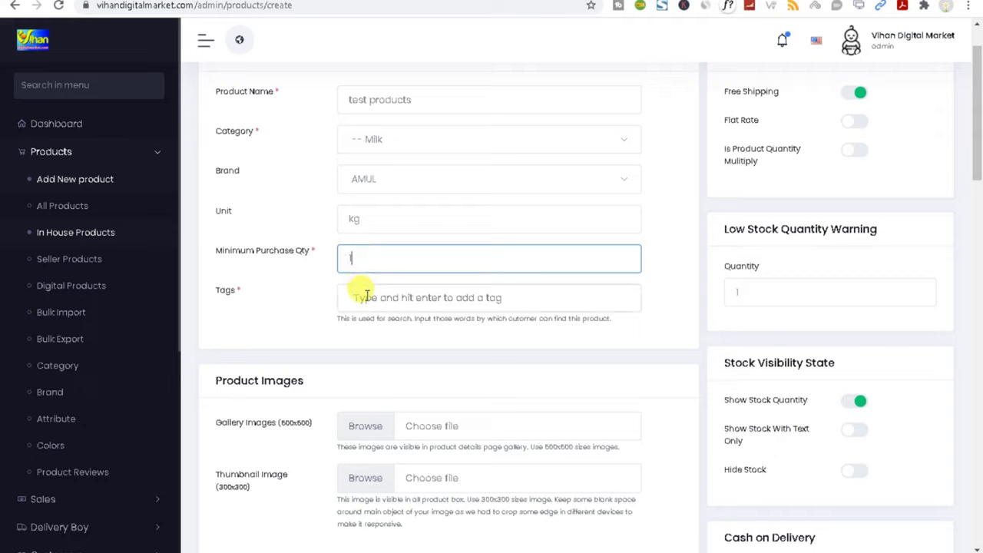
key(BackSpace)
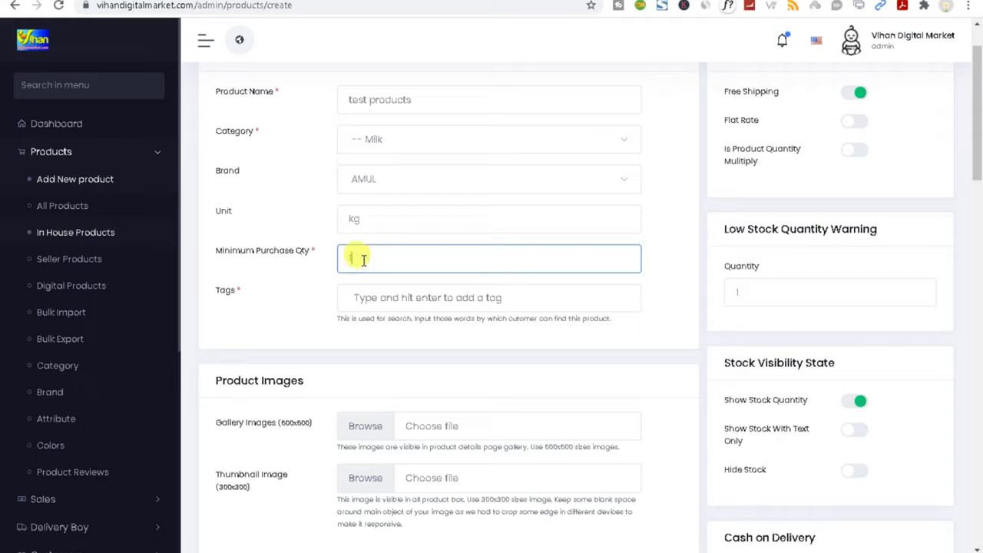
click(351, 292)
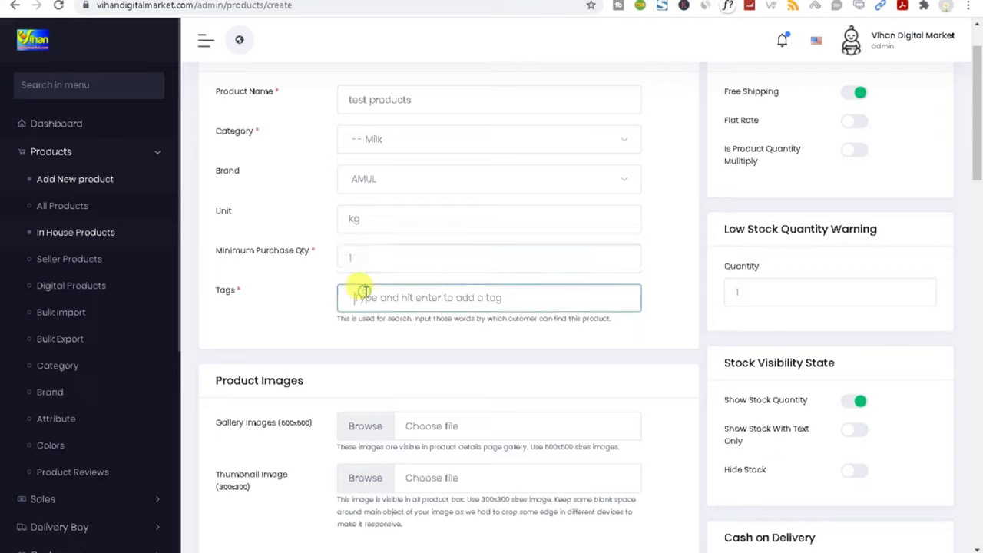
text(test products)
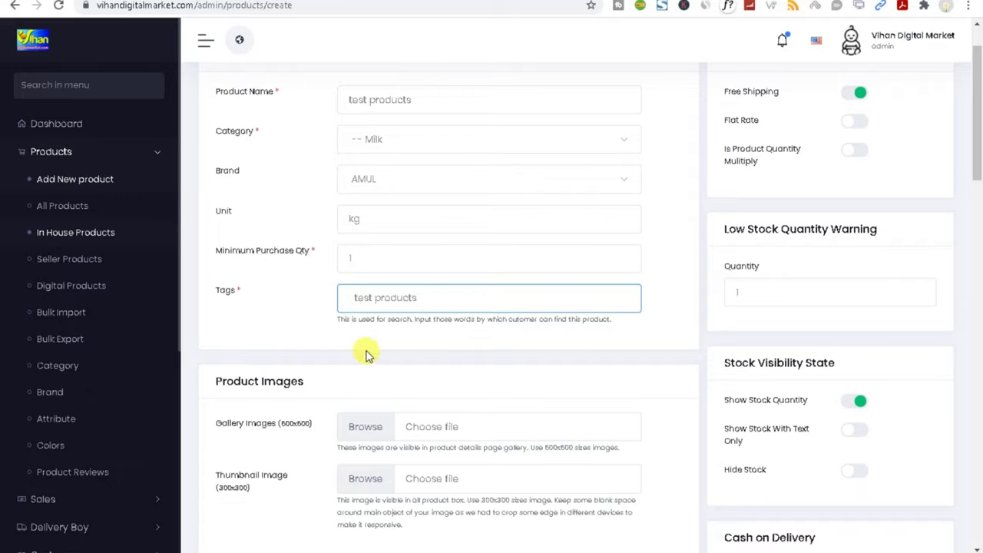
key(Return)
Open a new browser tab and begin entering the RapidTags address
drag(411, 100, 331, 101)
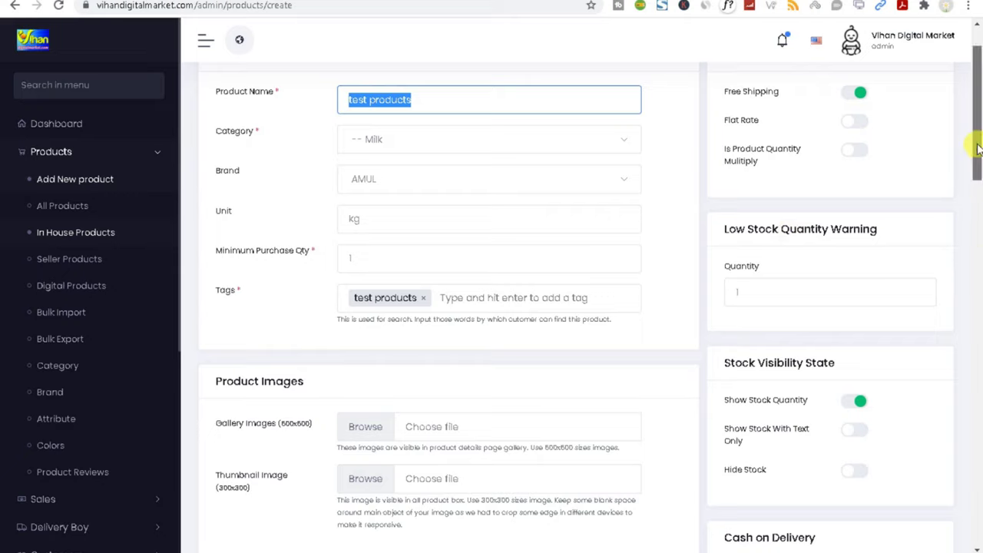
drag(977, 149, 976, 187)
click(454, 150)
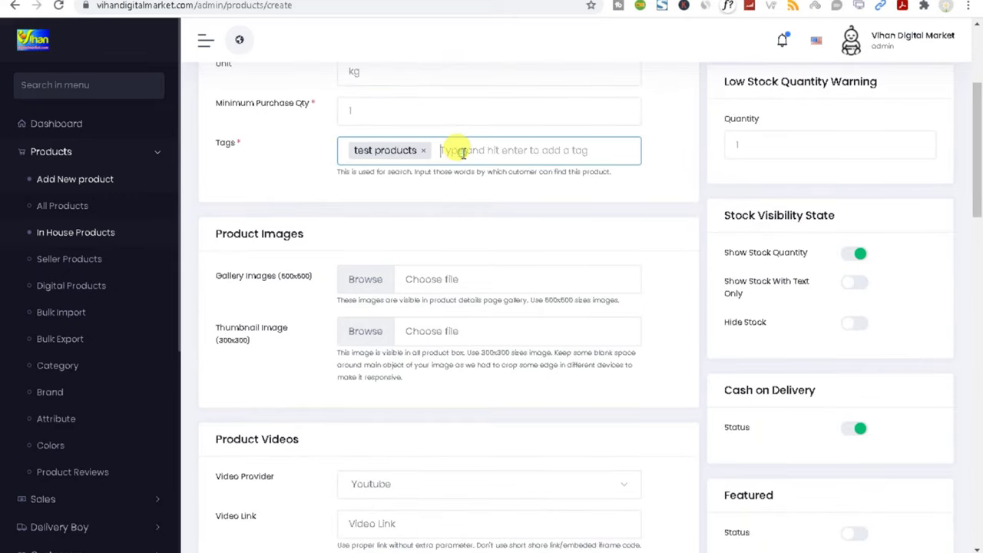
drag(976, 180, 974, 156)
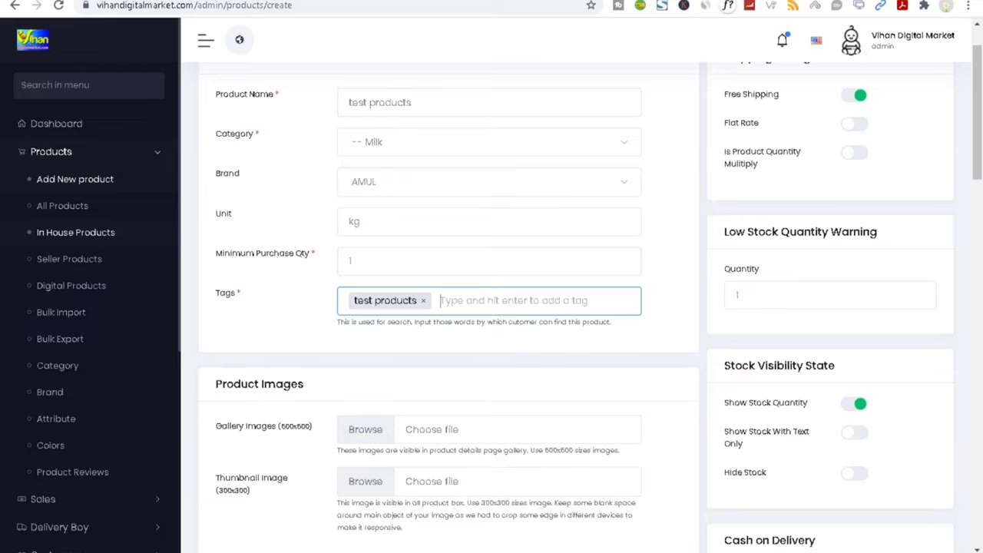
key(ctrl+t)
text(ra)
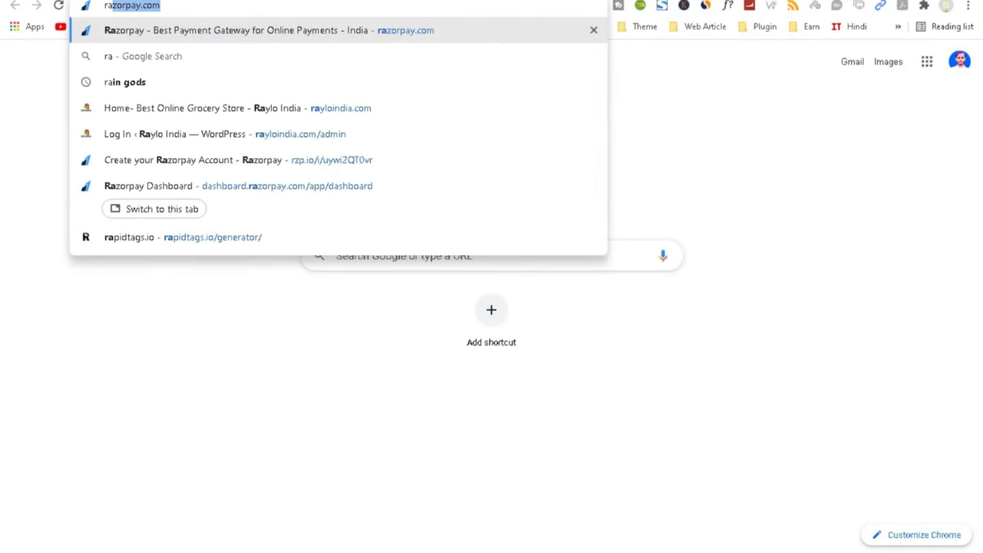
text(pit)
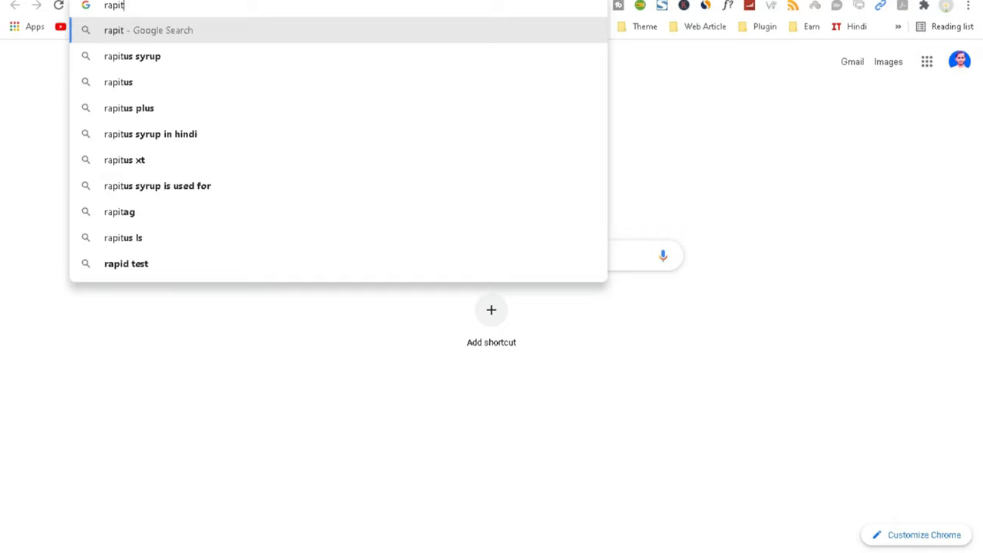
Correct the address and load the RapidTags tag generator page
key(BackSpace)
key(BackSpace)
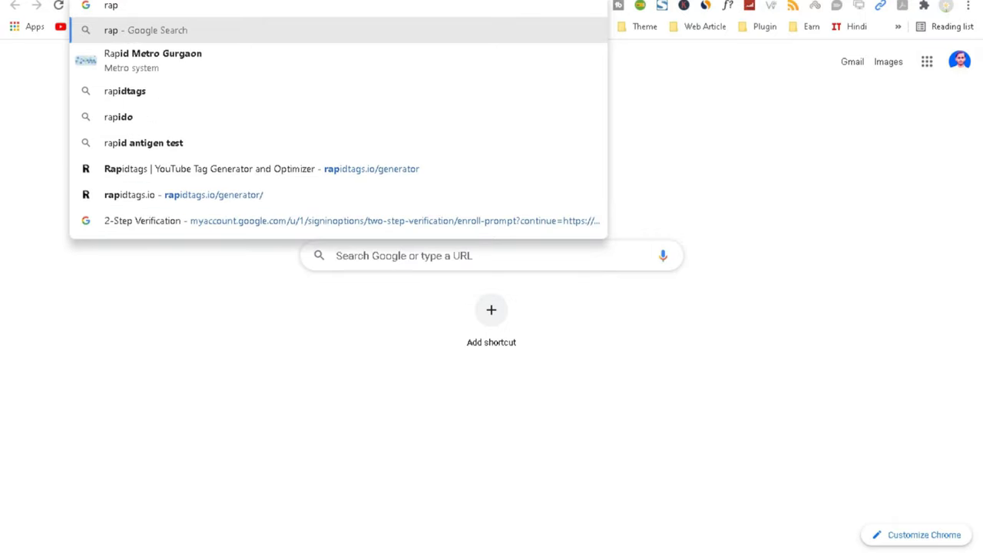
text(id)
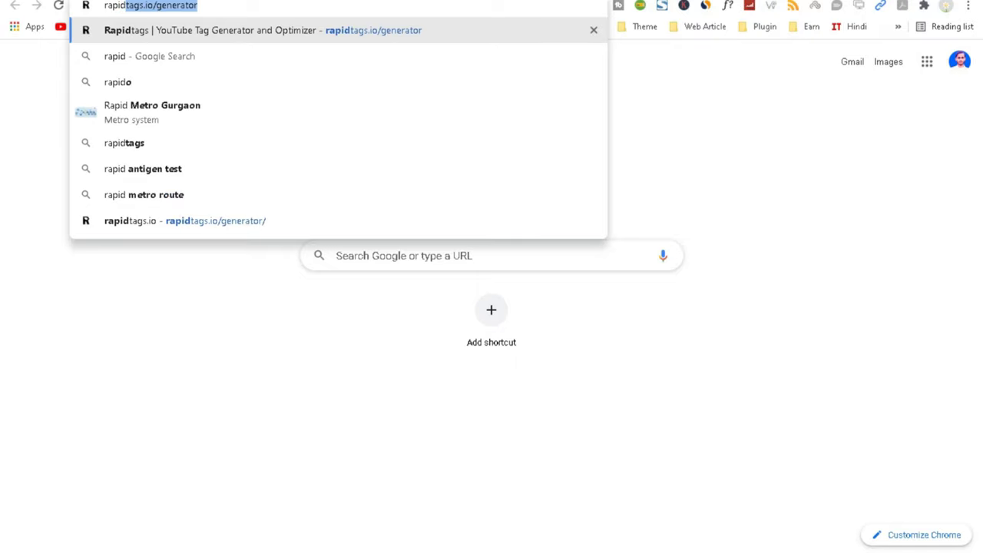
key(Return)
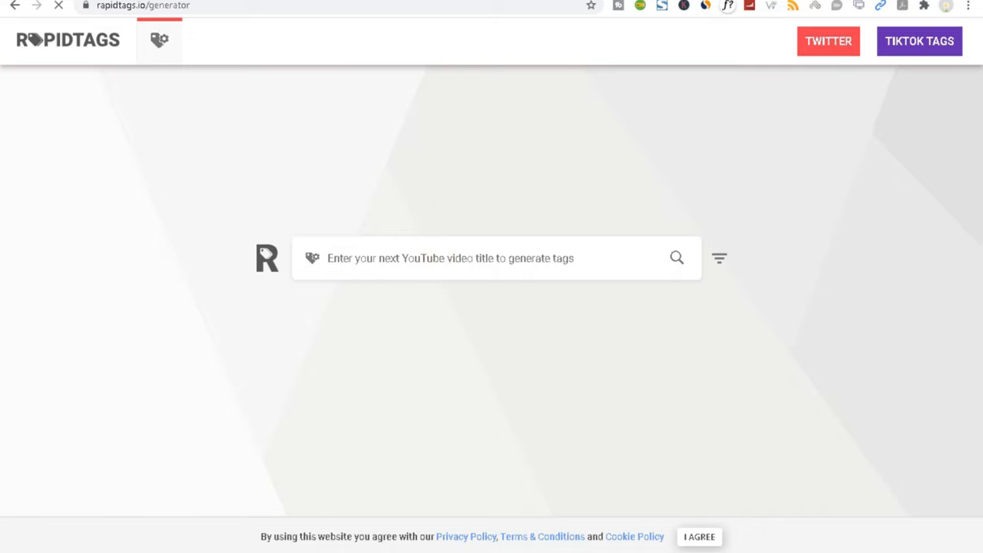
Generate tag ideas for 'test products', copy them all, and return to the product form
click(359, 250)
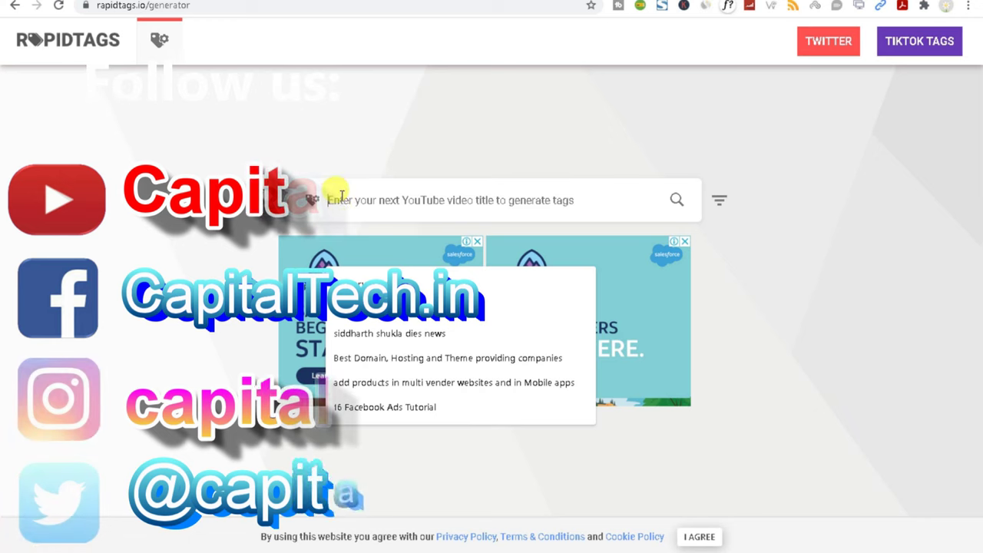
click(675, 204)
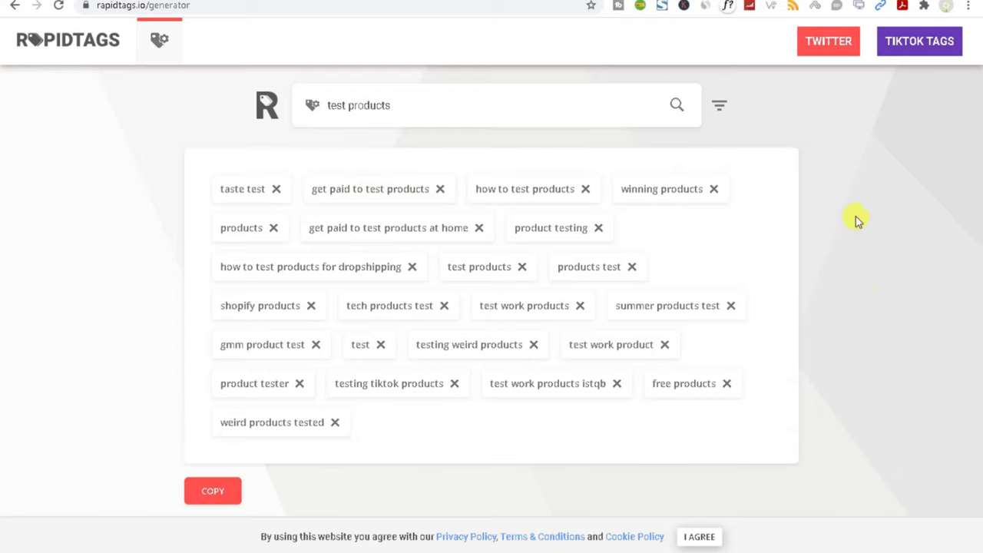
click(213, 491)
click(266, 3)
click(452, 302)
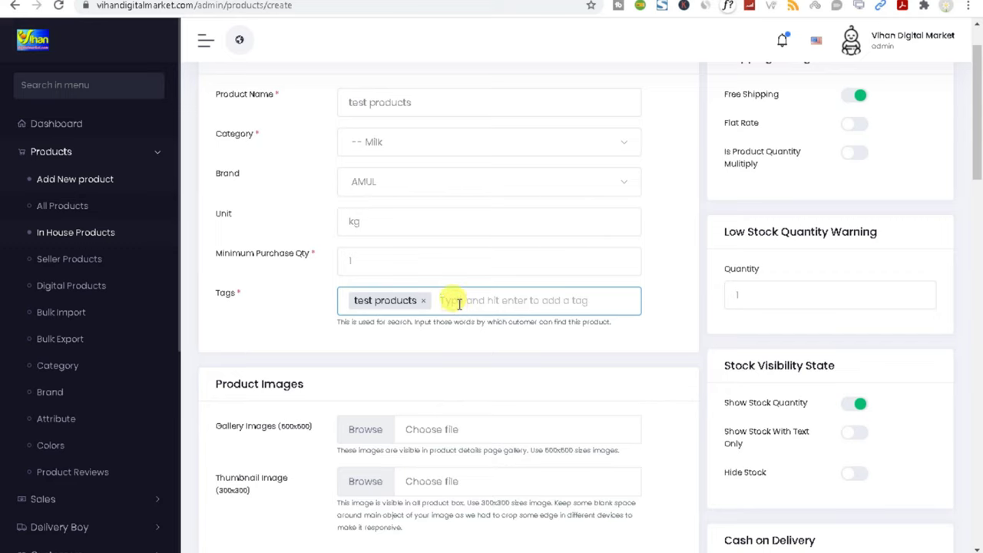
Paste the copied RapidTags suggestions into the product's Tags field
key(ctrl+v)
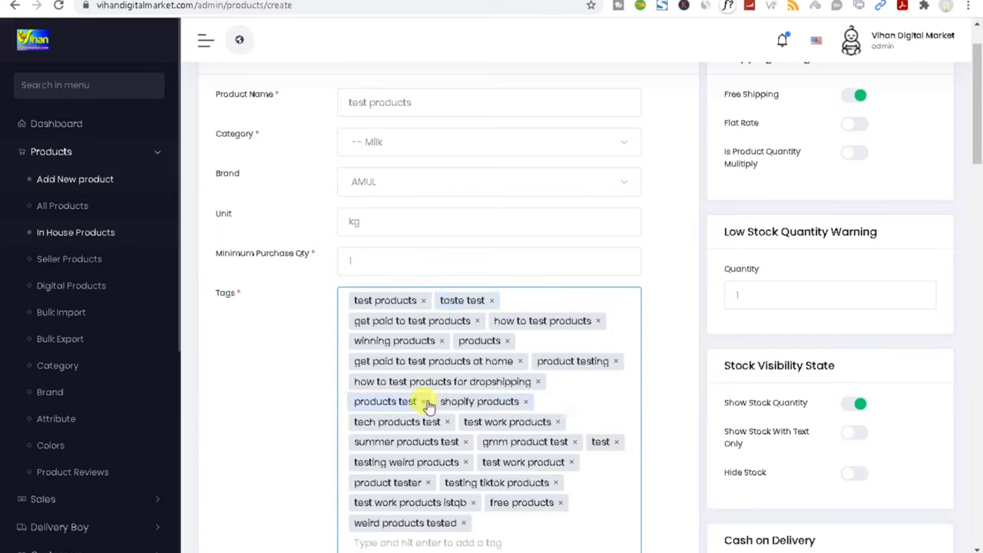
click(256, 387)
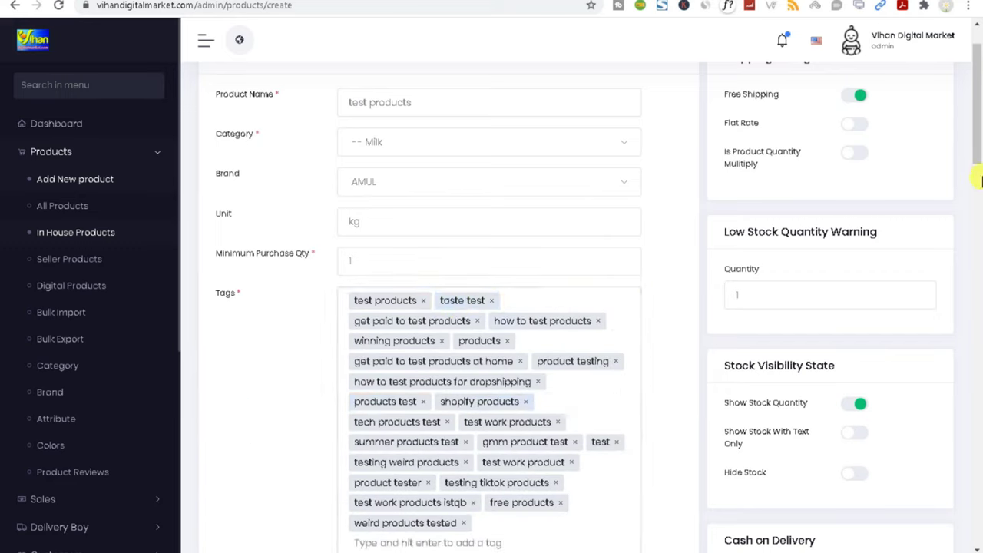
scroll(980, 188, down, 3)
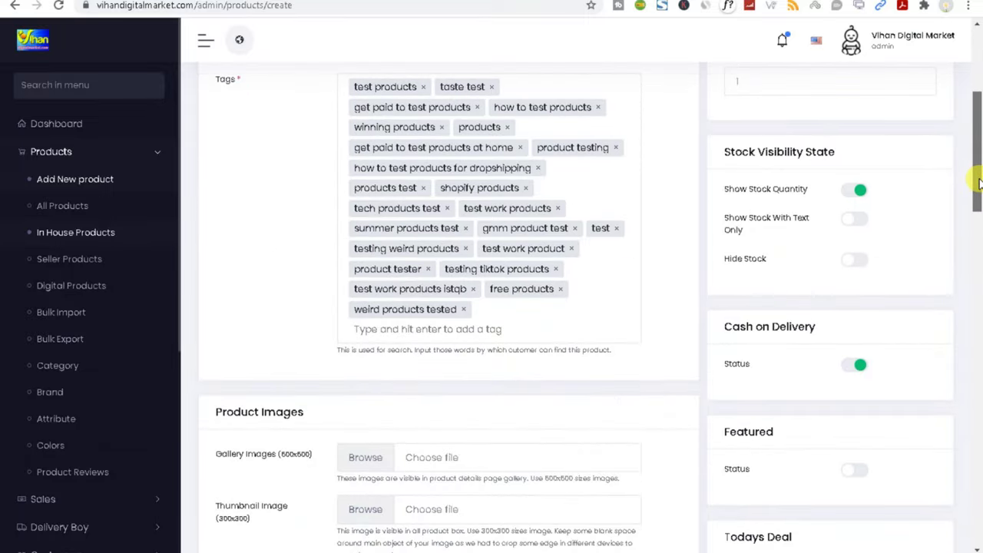
mouse_move(979, 182)
mouse_down()
mouse_move(970, 129)
mouse_move(968, 183)
mouse_up()
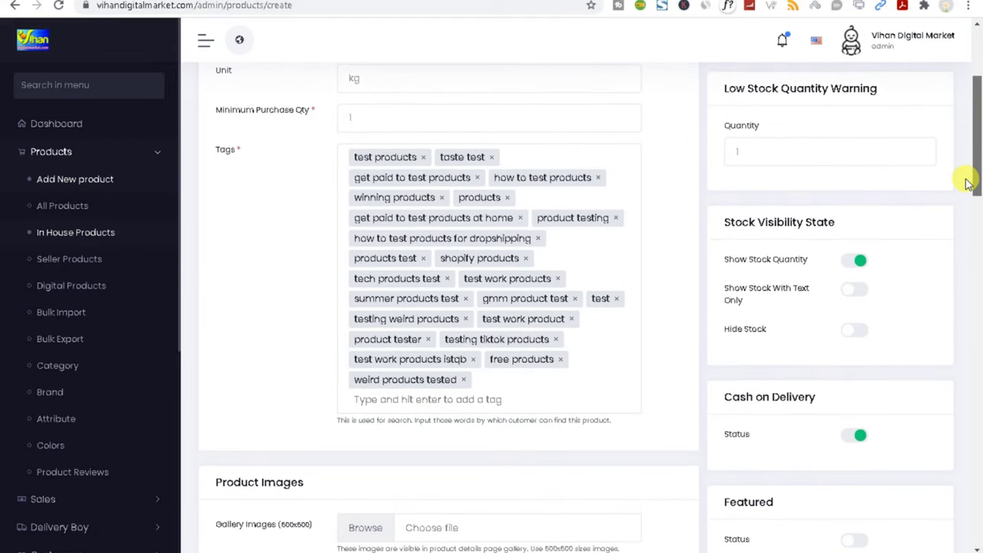
drag(968, 183, 968, 259)
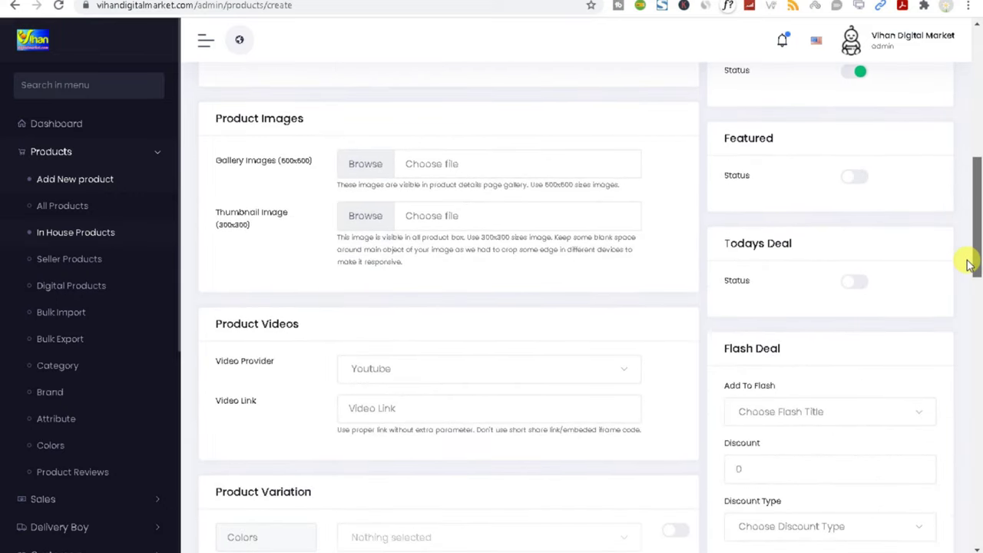
Add the Food, Cosmetics and Bags images to the product gallery
click(366, 167)
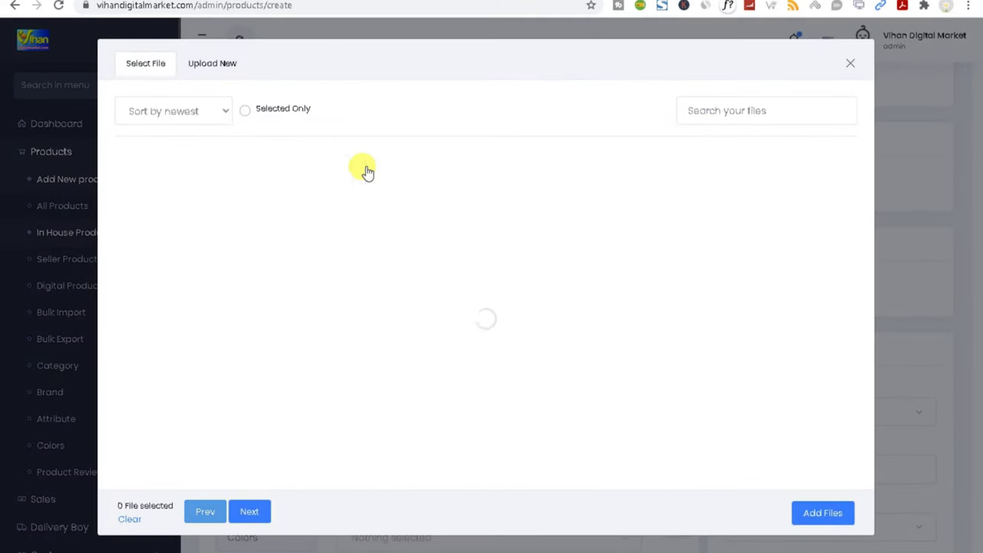
click(524, 227)
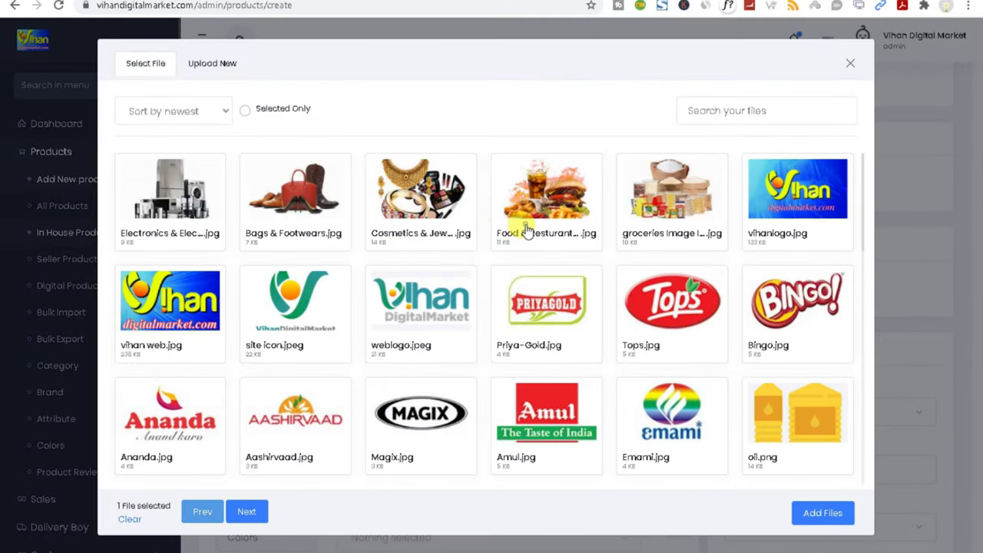
click(835, 525)
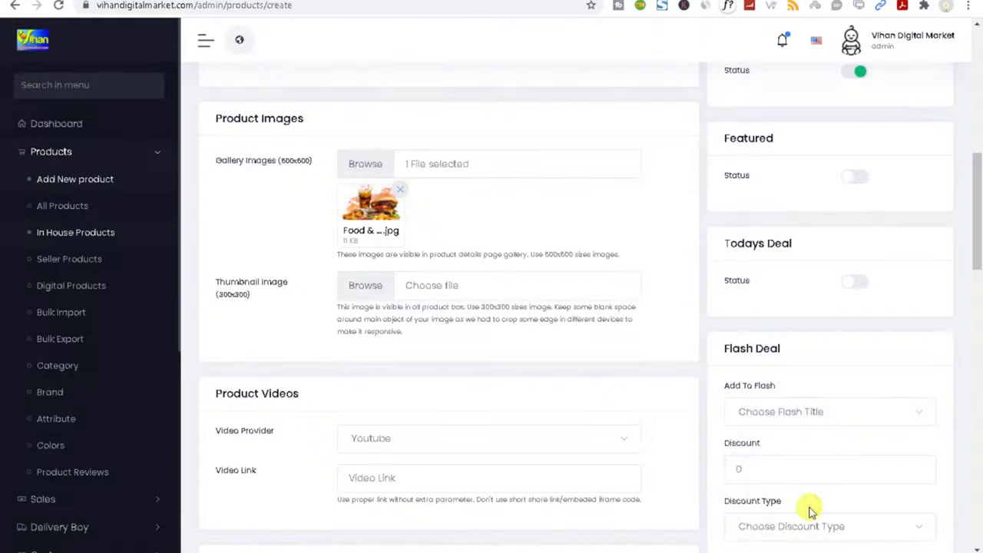
scroll(283, 163, down, 1)
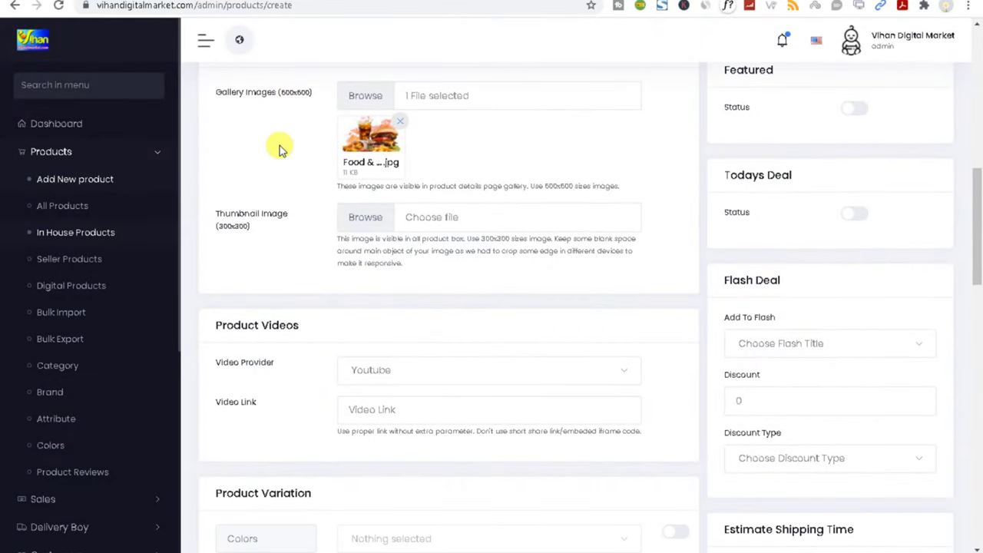
drag(281, 95, 312, 101)
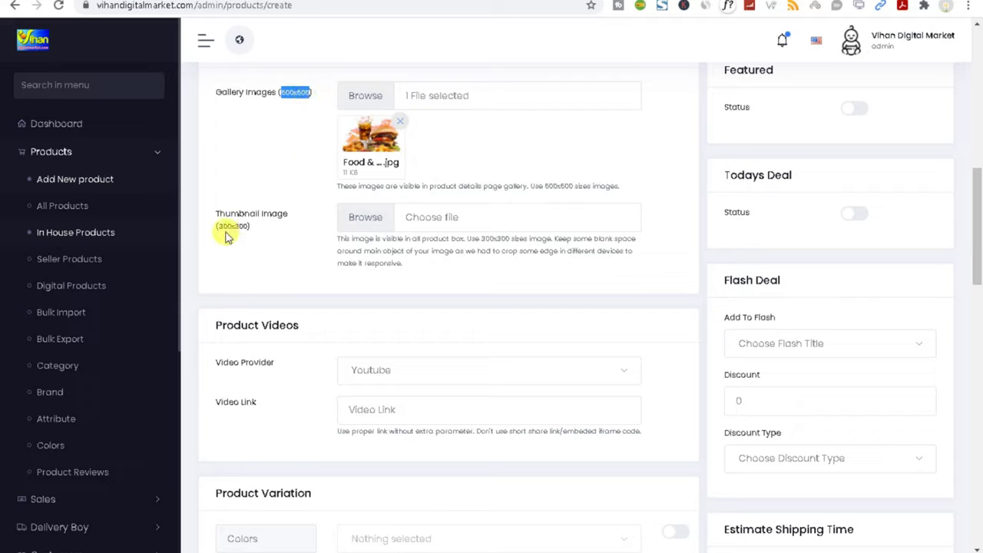
click(365, 95)
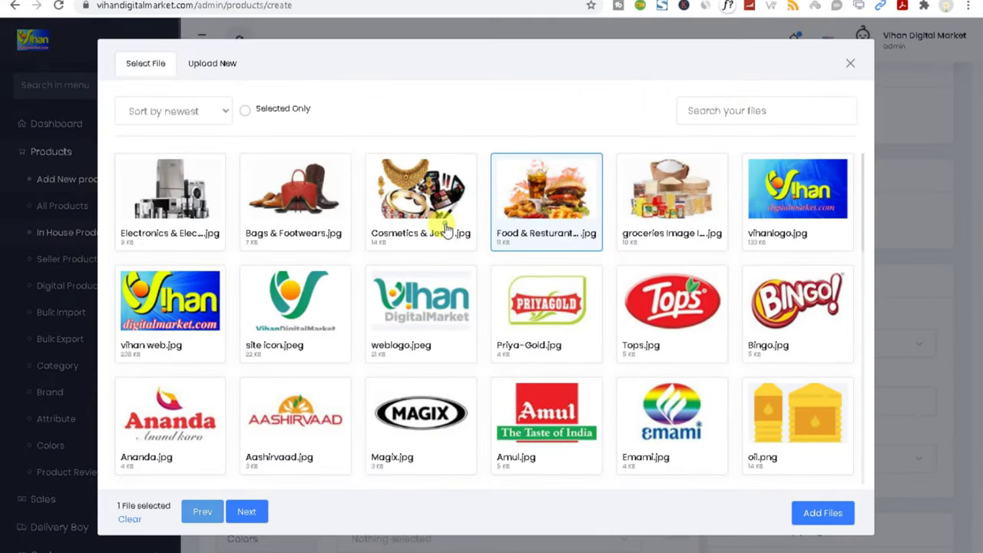
click(444, 226)
click(274, 206)
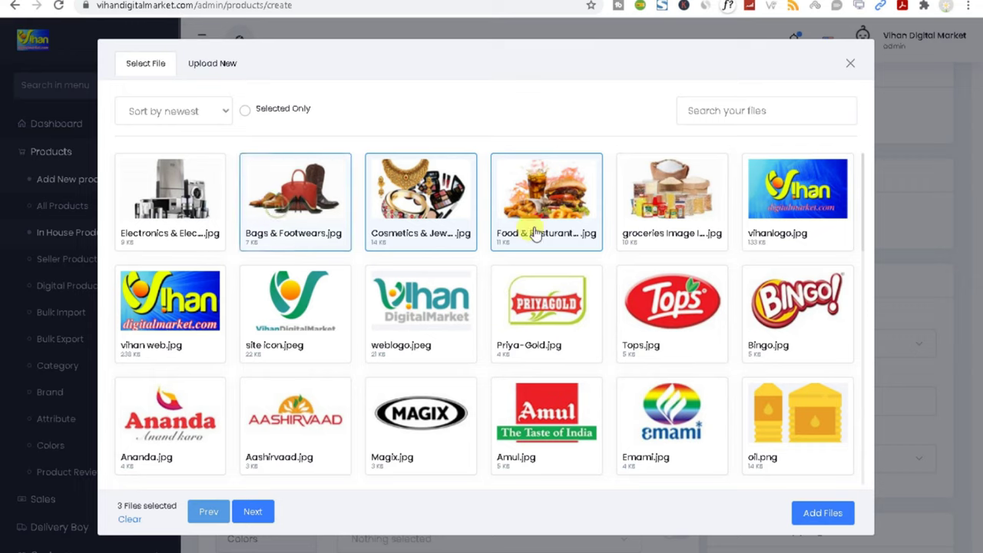
click(820, 513)
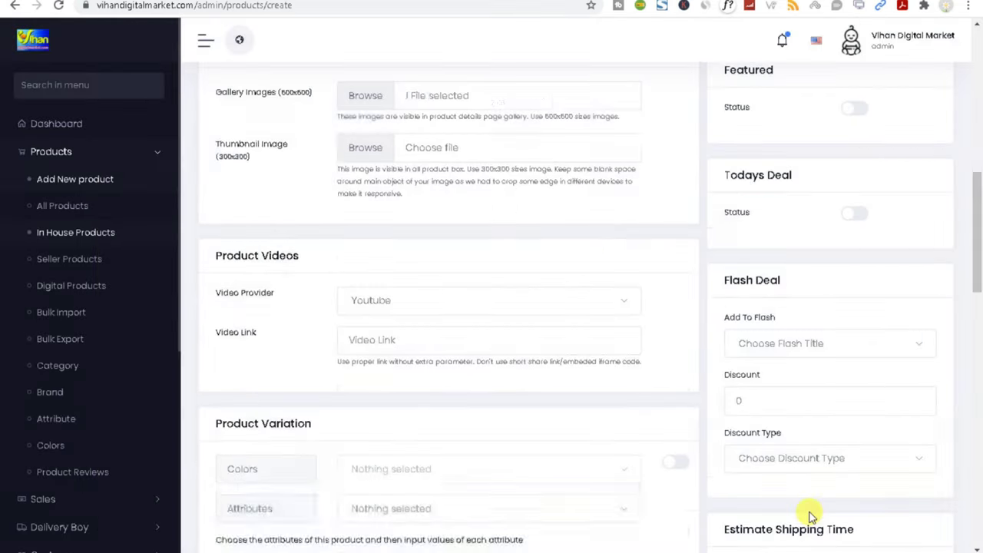
Set the groceries image as the product thumbnail and open a new browser tab
click(365, 219)
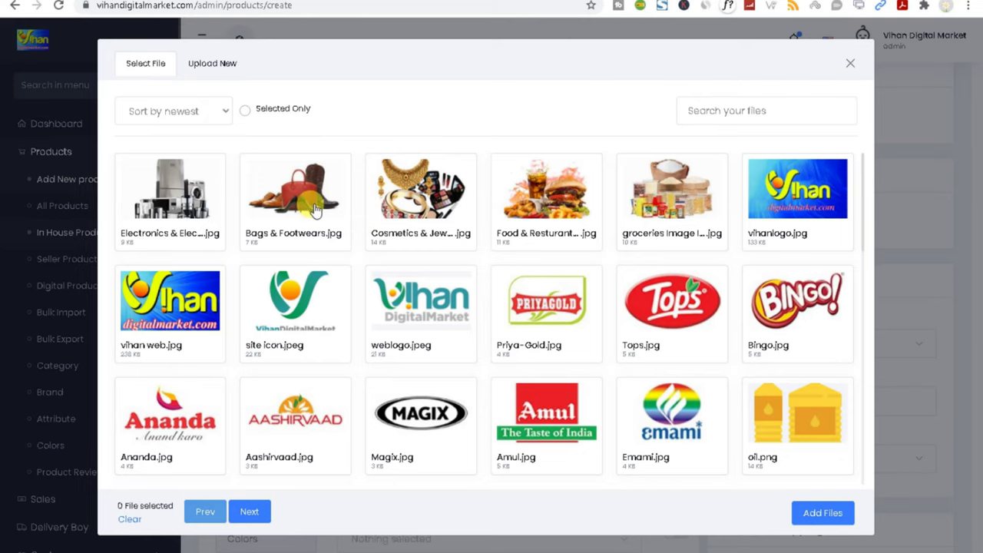
click(697, 215)
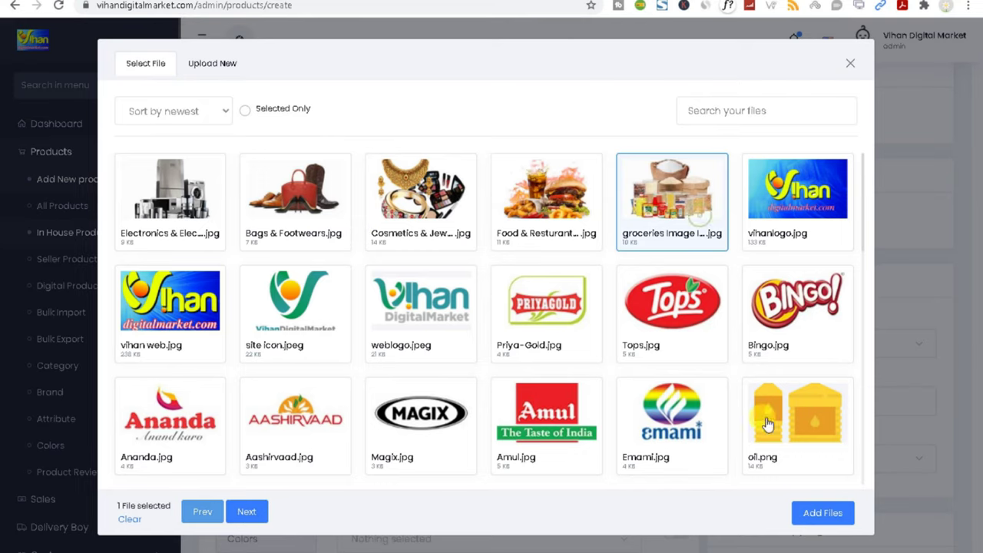
click(819, 516)
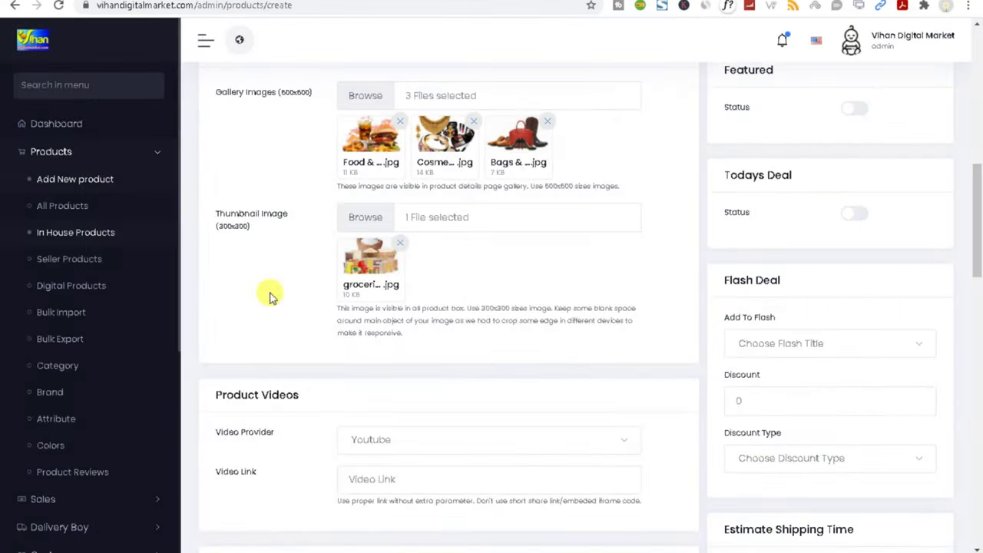
drag(980, 206, 977, 249)
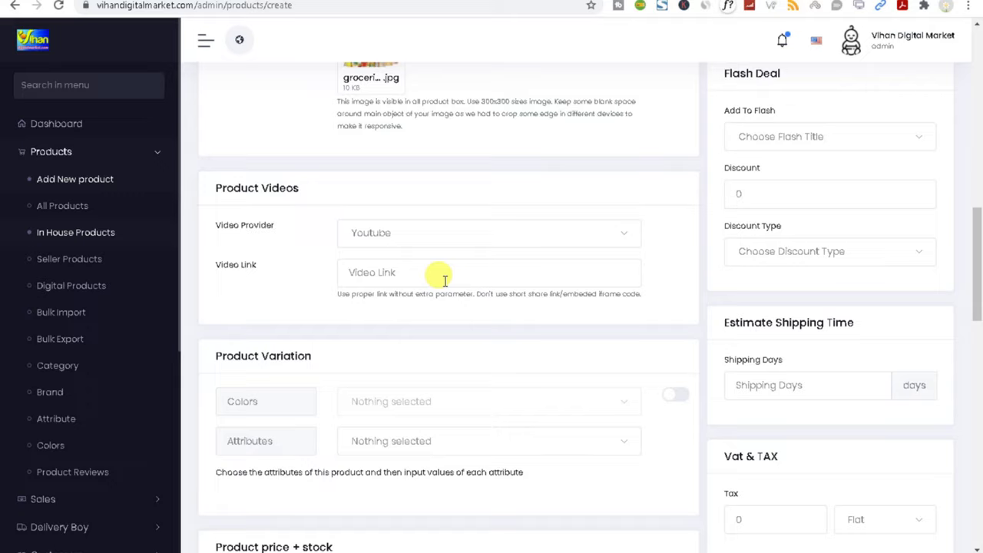
click(444, 281)
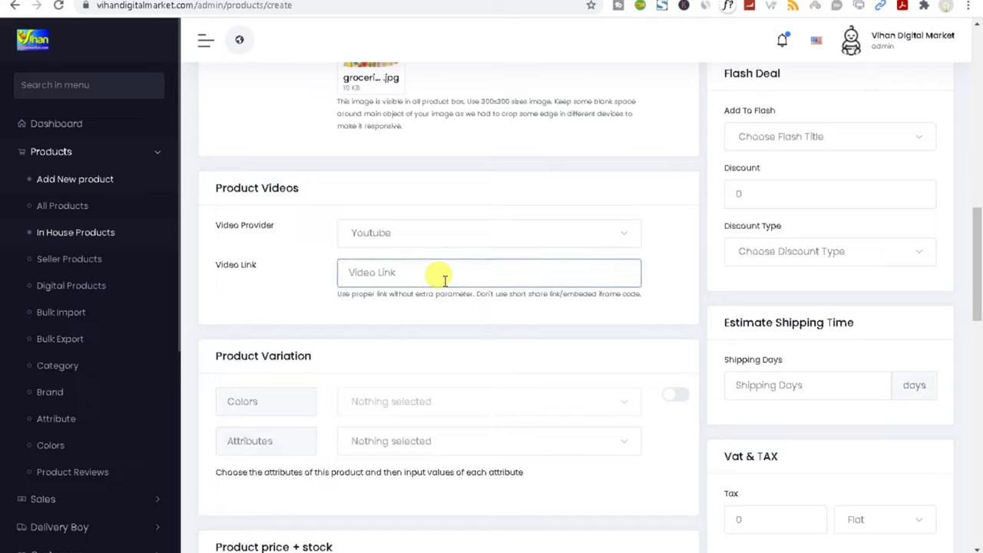
key(ctrl+t)
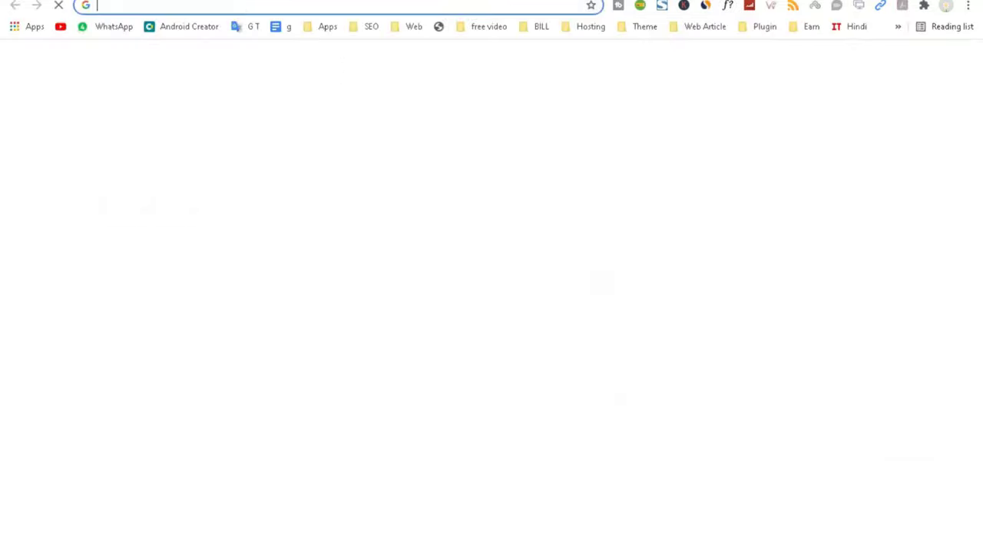
Search YouTube for 'products video' and copy a gadgets toys video's link address
click(59, 26)
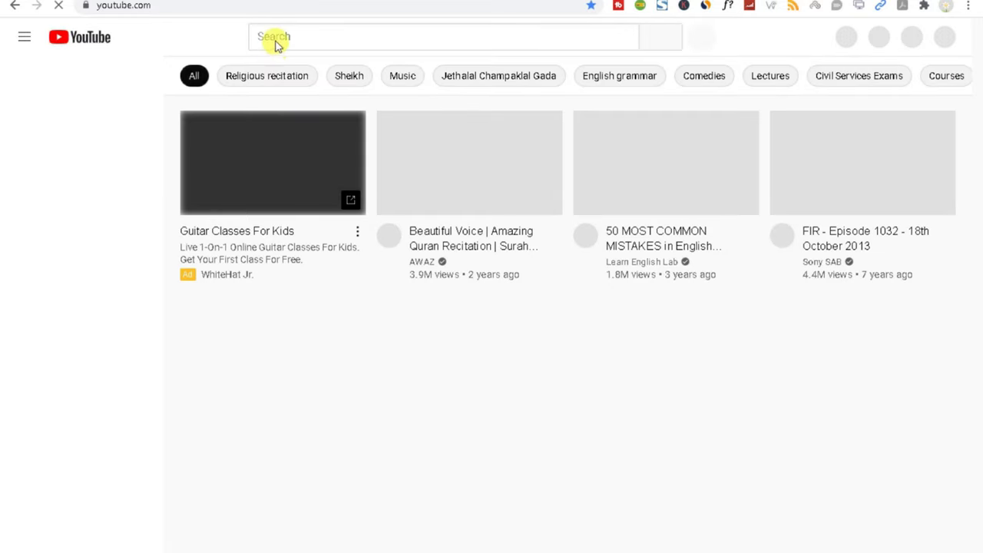
click(277, 37)
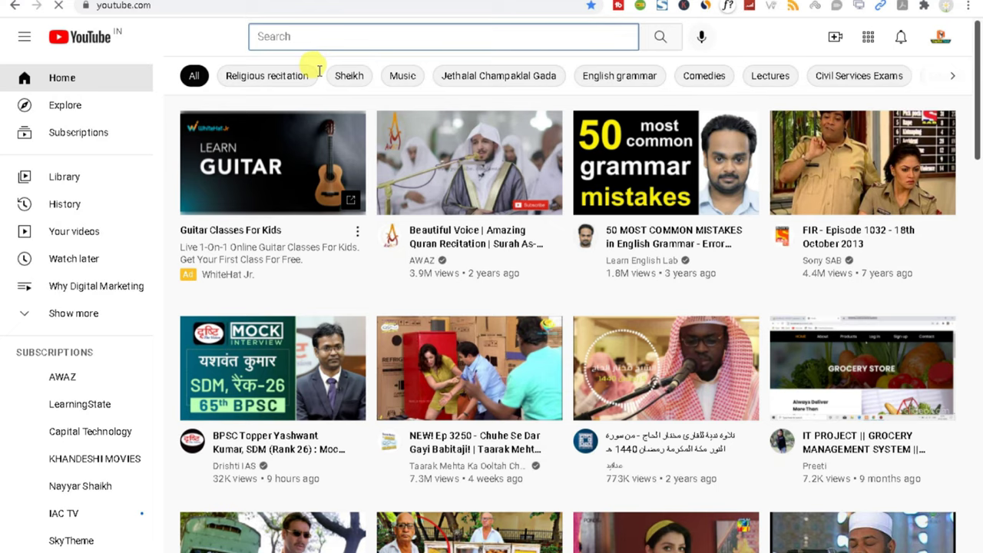
text(products)
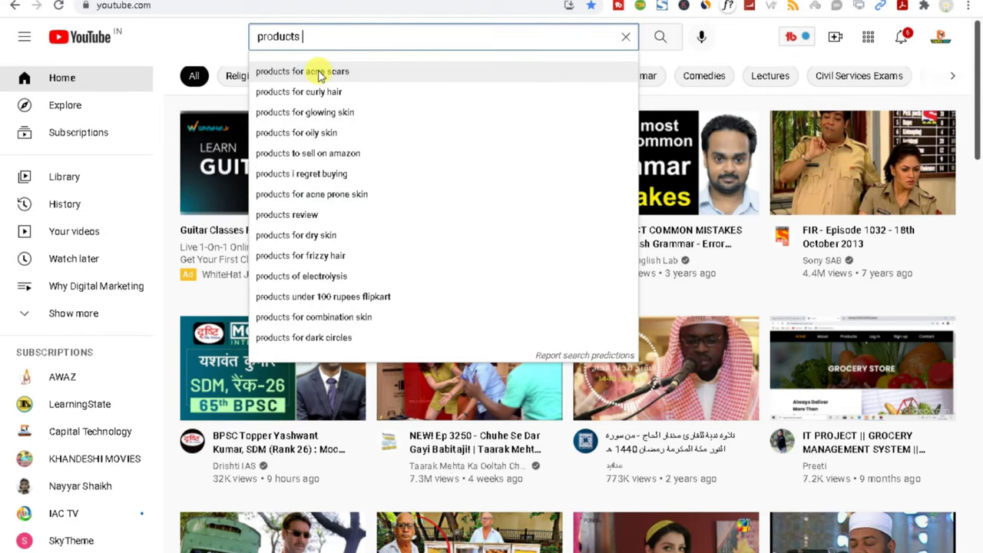
text( video)
key(Return)
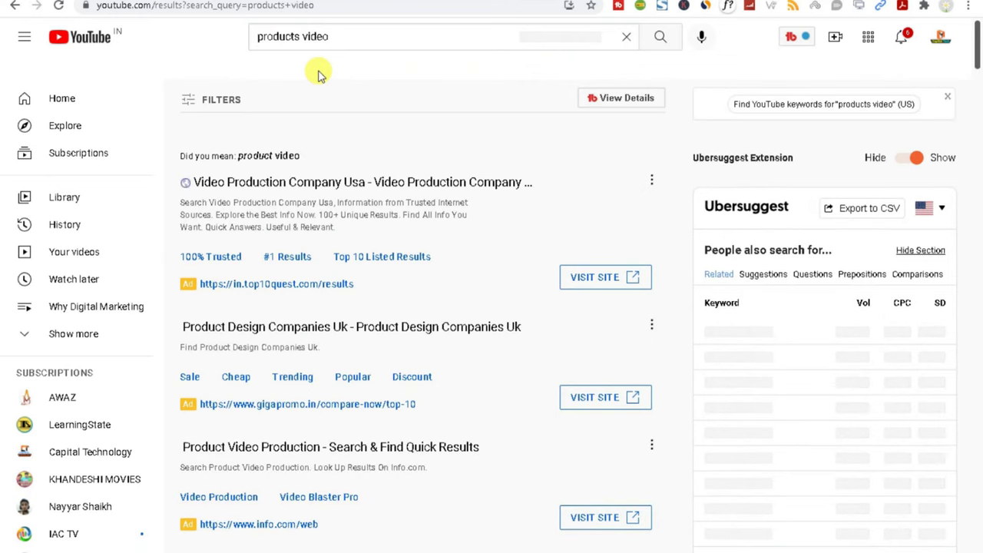
drag(977, 68, 973, 100)
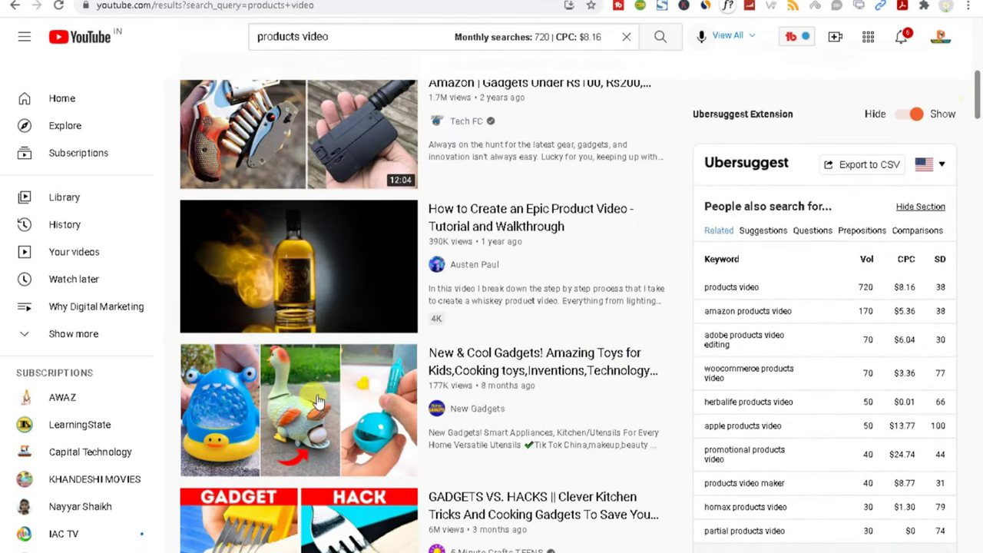
right_click(290, 417)
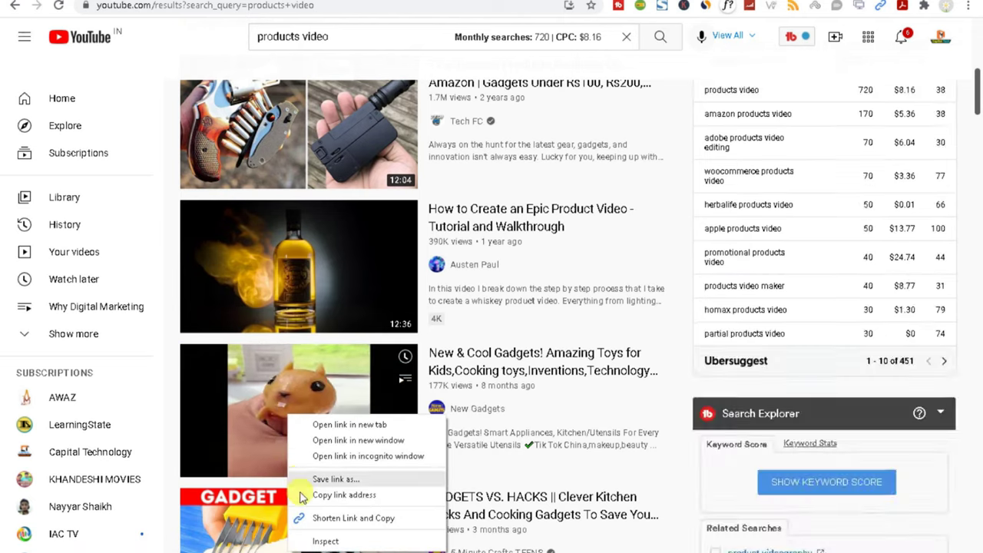
click(321, 496)
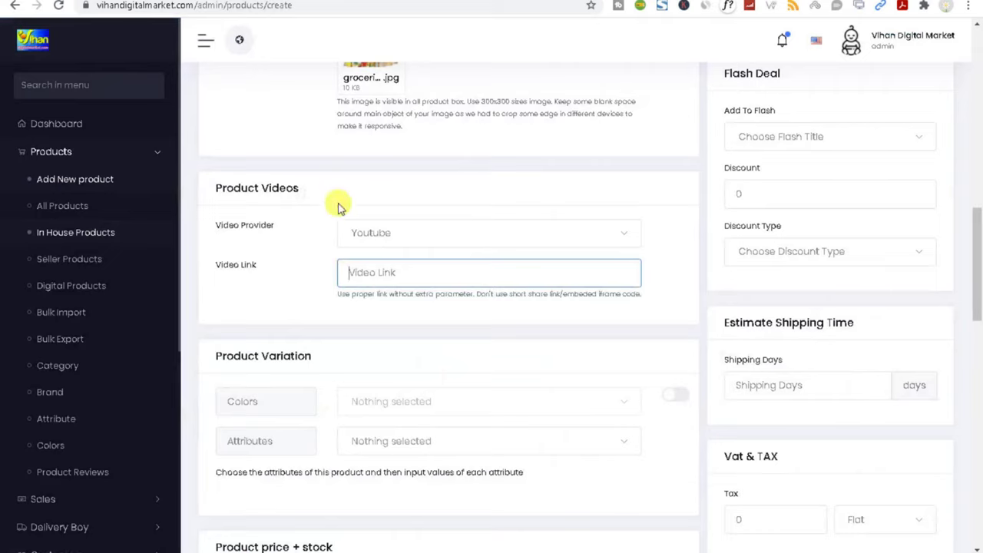
Paste the YouTube URL into Video Link, keeping Youtube as the video provider
key(ctrl+v)
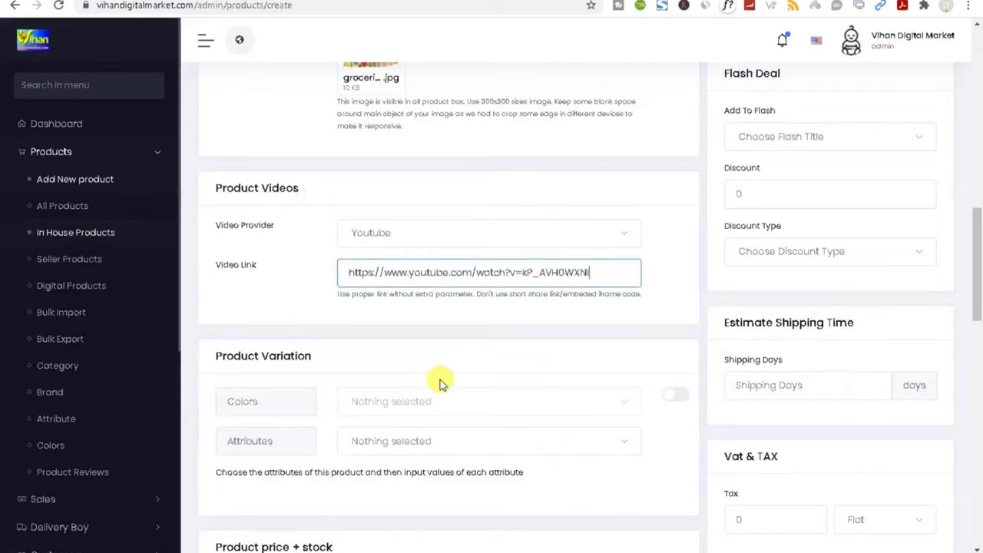
click(513, 337)
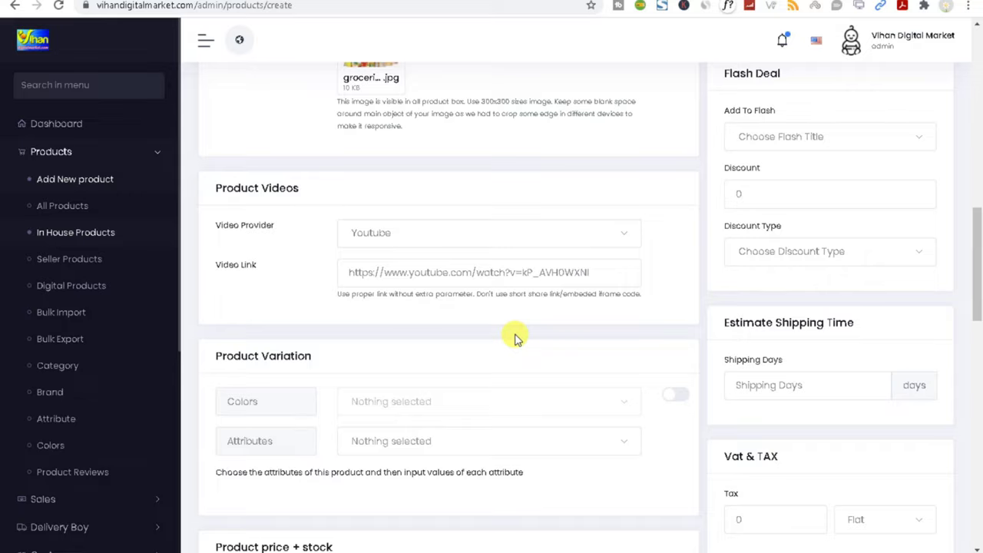
click(402, 233)
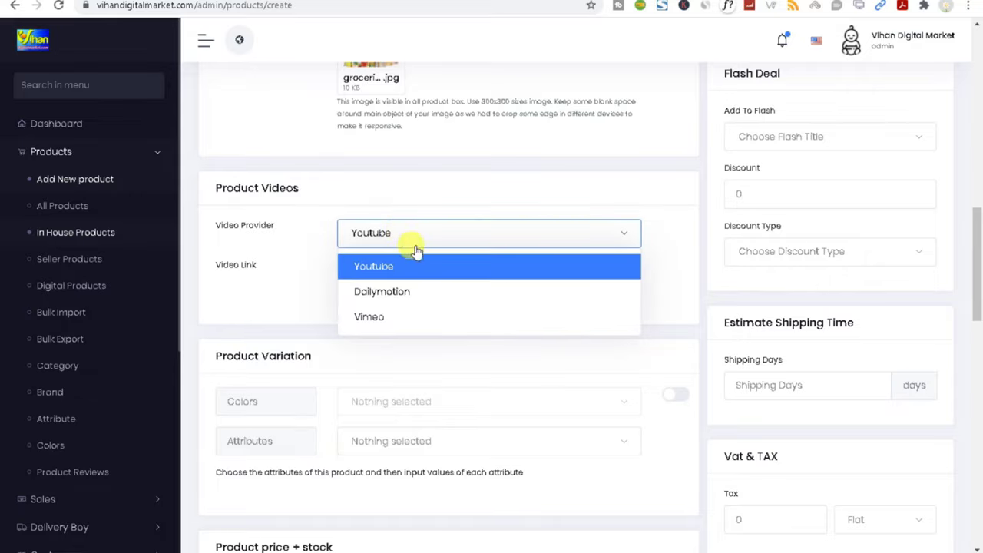
scroll(410, 250, up, 1)
click(398, 388)
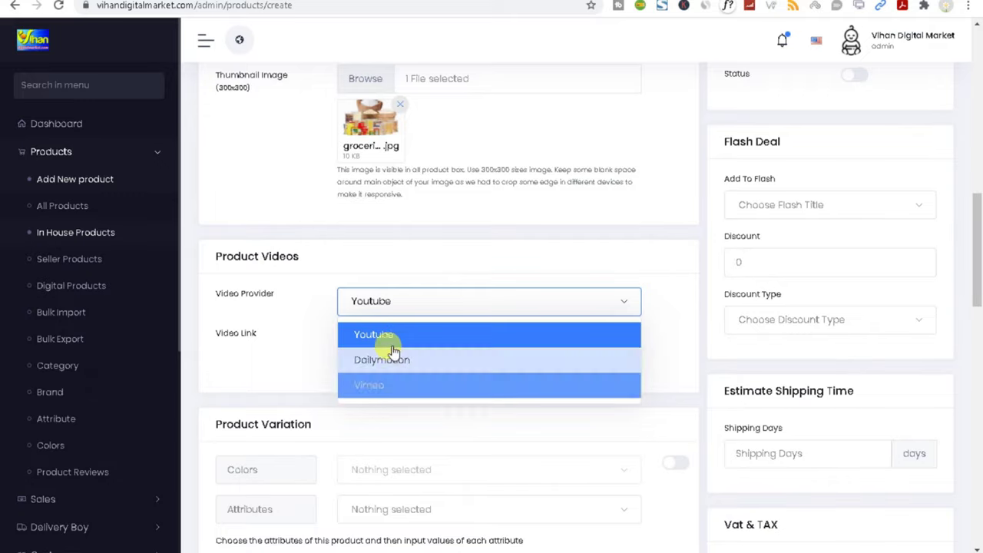
click(273, 364)
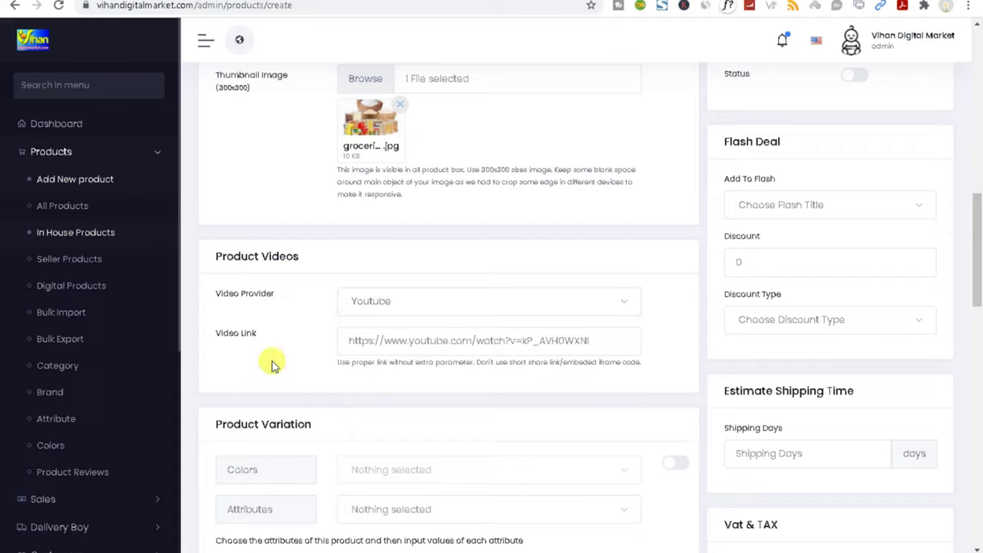
click(615, 342)
drag(974, 250, 979, 303)
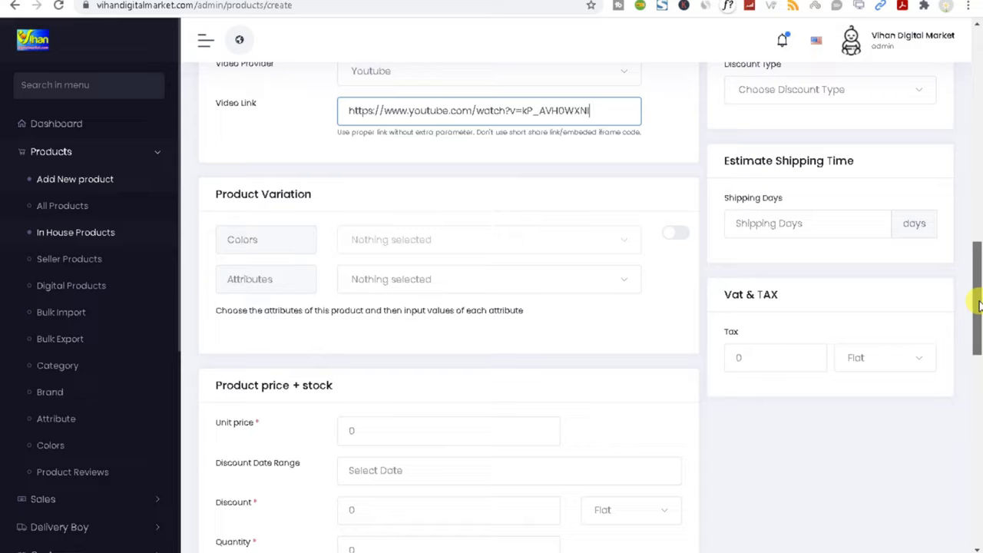
Replace the unit price 0 with 100
scroll(979, 305, down, 1)
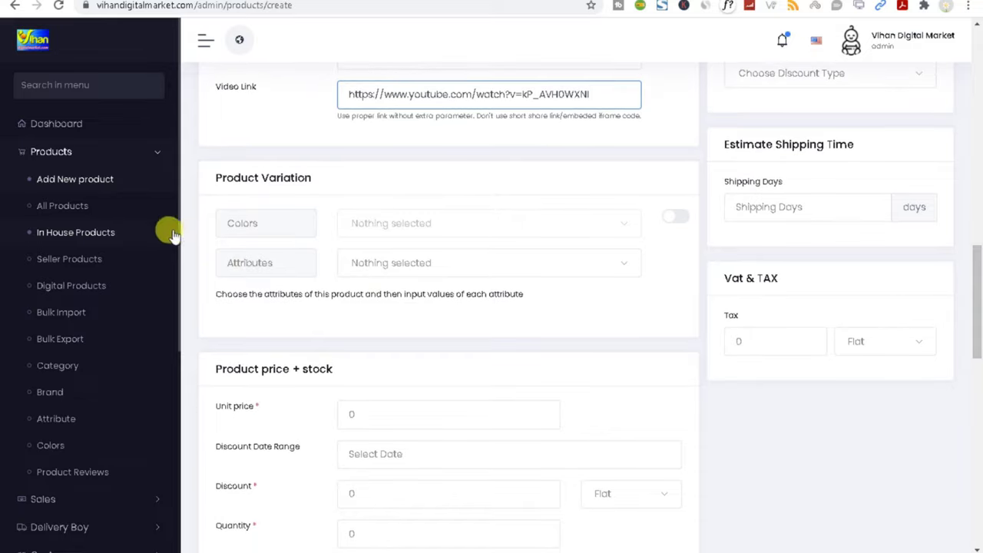
drag(206, 178, 312, 177)
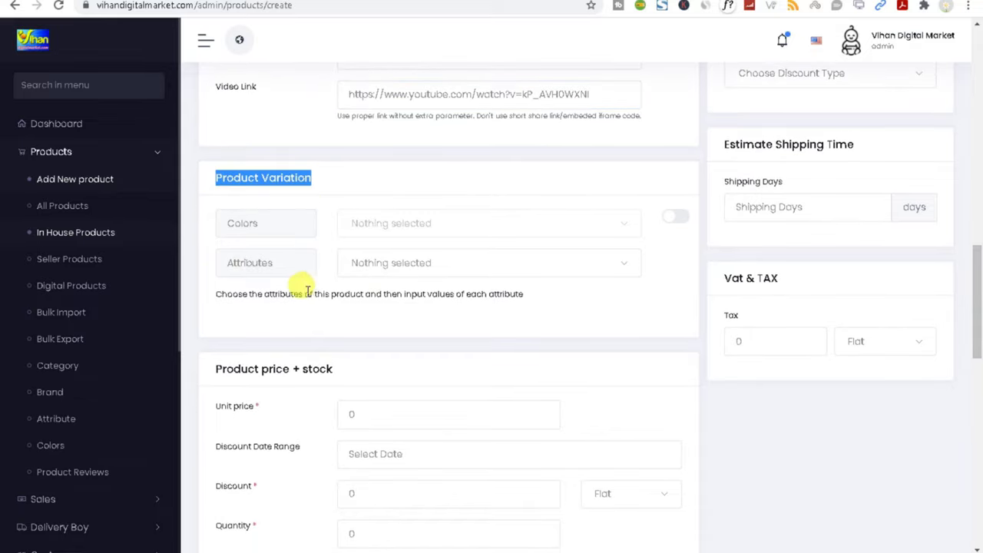
double_click(253, 177)
triple_click(253, 178)
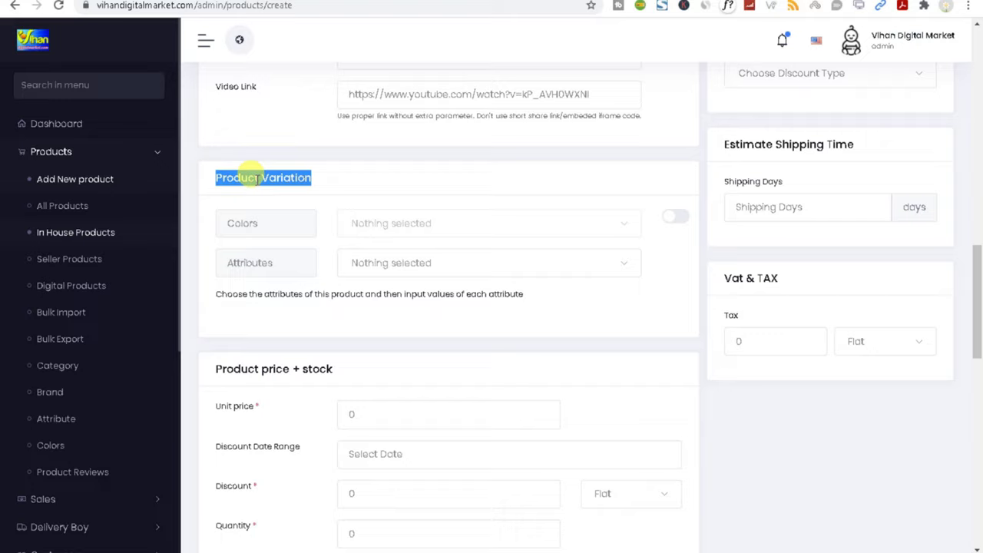
double_click(353, 415)
text(100)
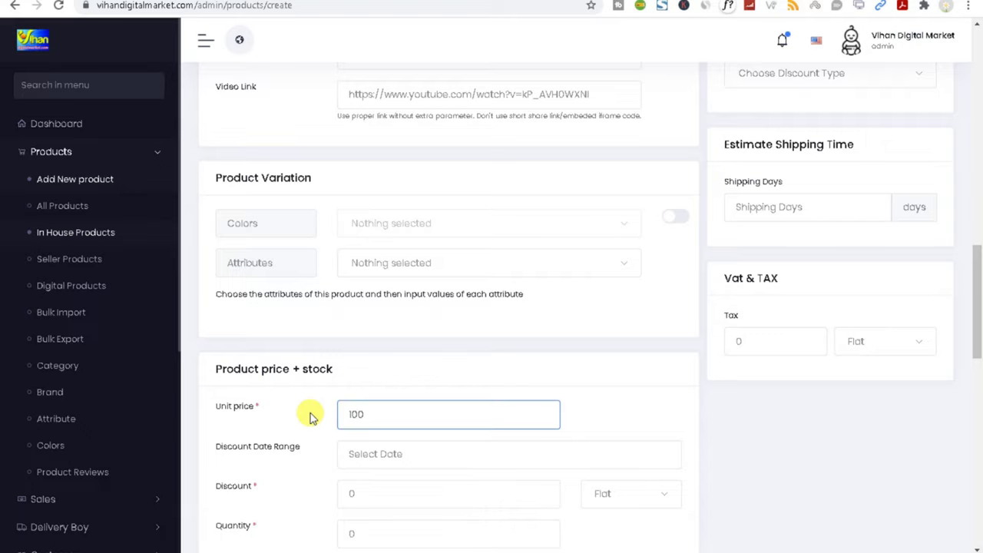
Set the discount date range from 9 October to 30 November 2021
click(355, 454)
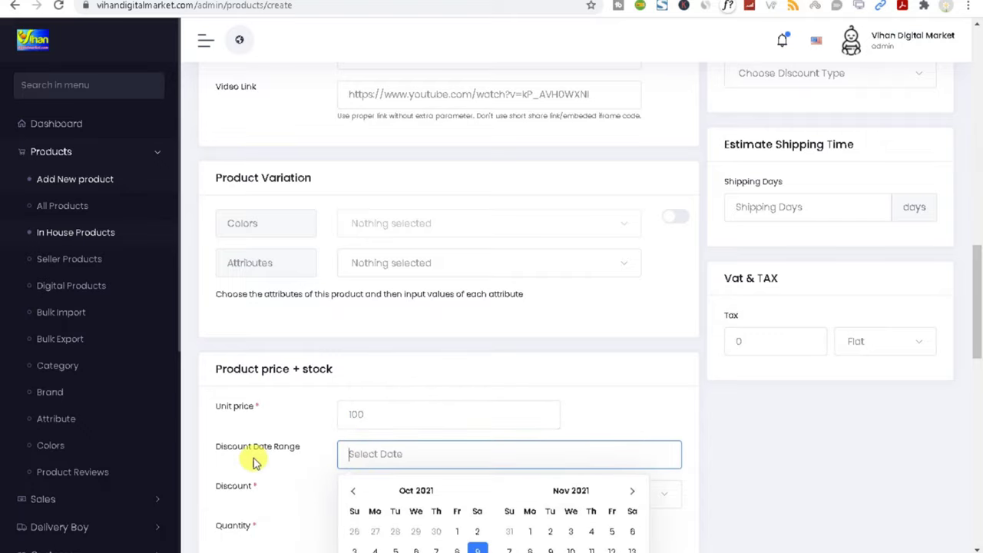
drag(979, 327, 979, 378)
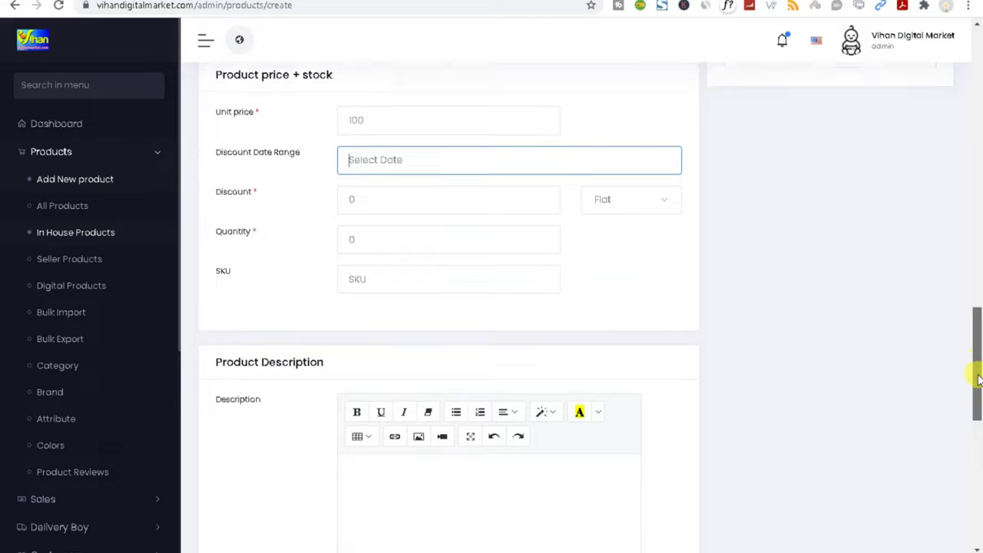
click(354, 159)
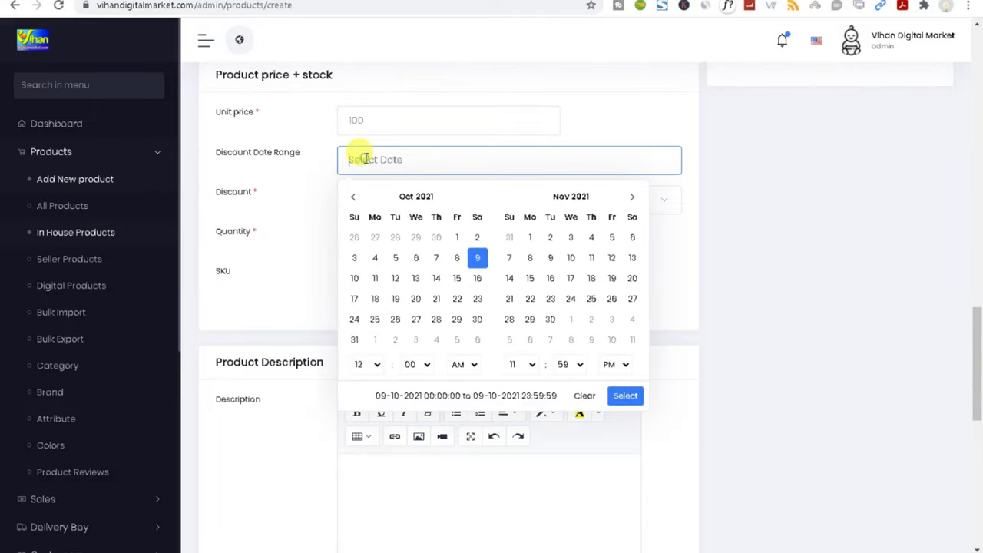
click(478, 259)
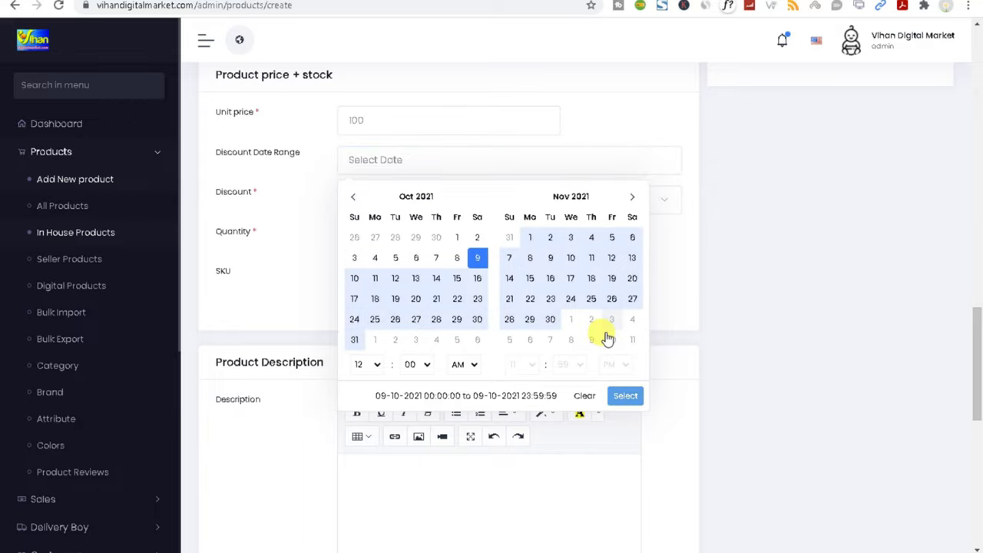
click(551, 319)
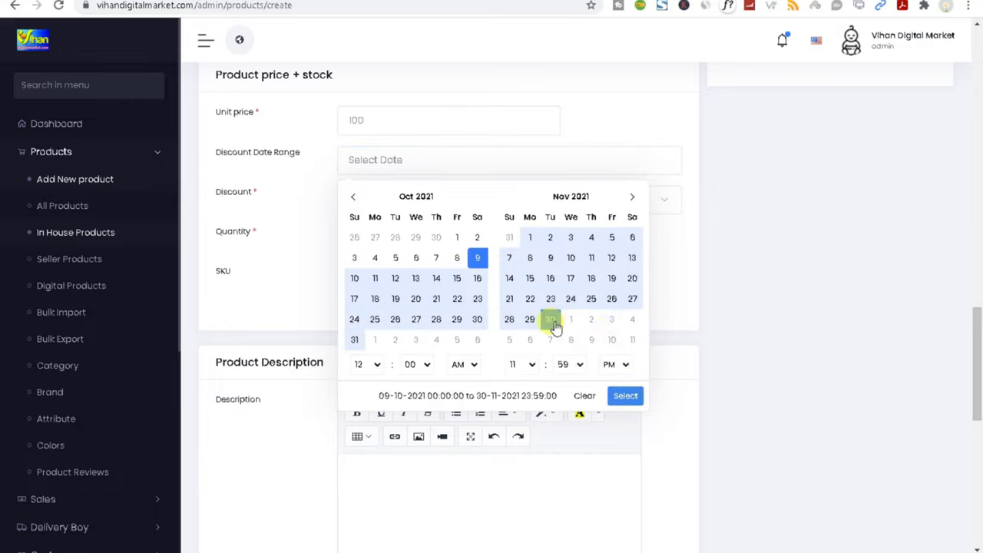
click(625, 395)
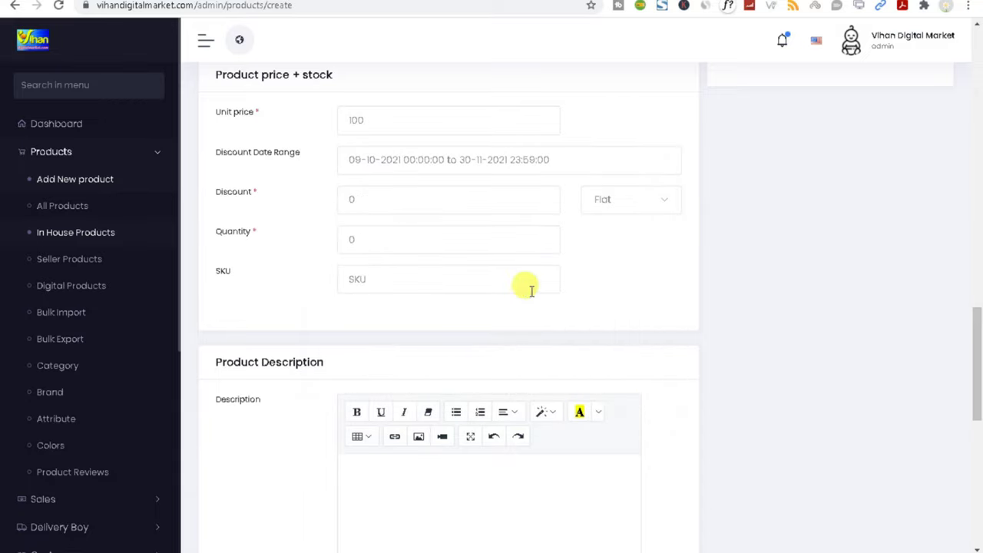
Set a discount of 2 percent
click(377, 199)
double_click(377, 200)
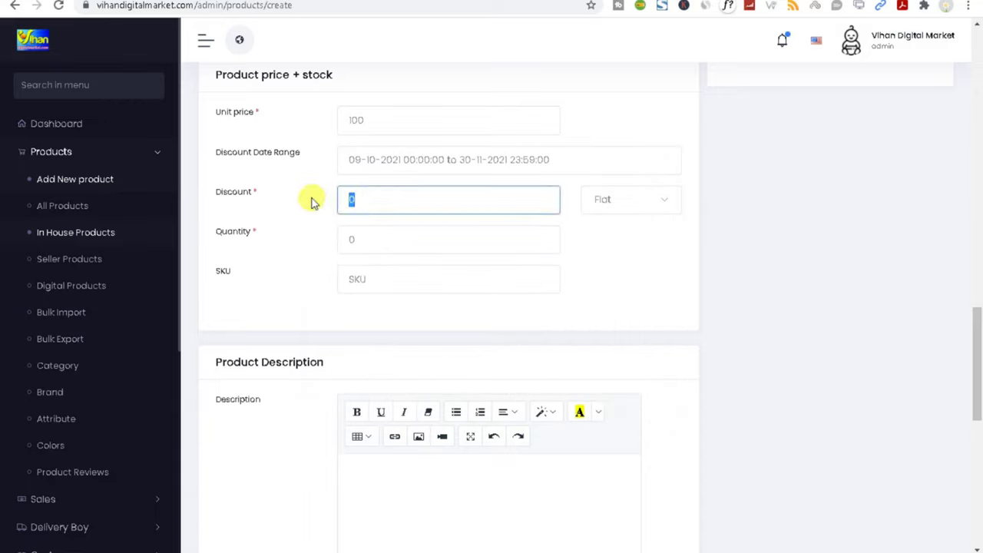
text(2)
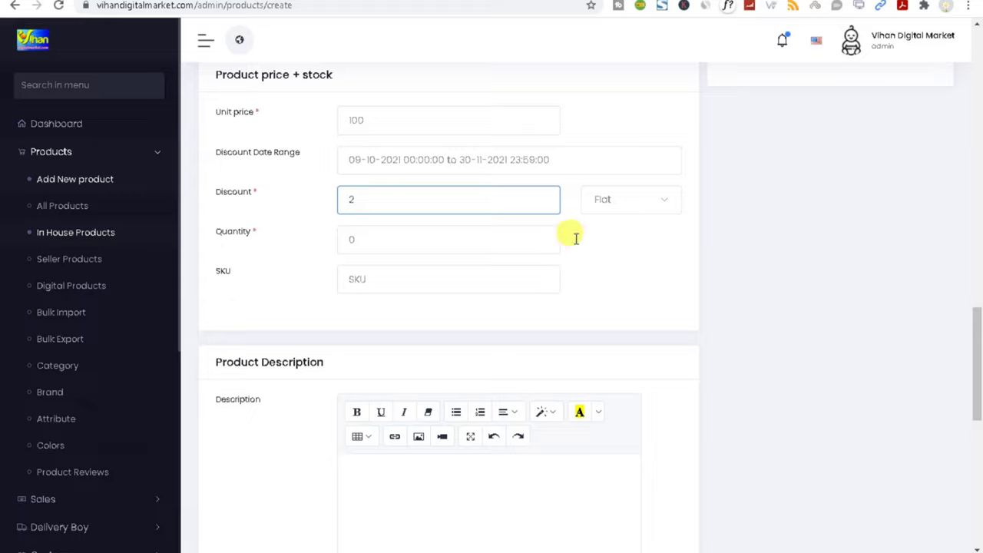
click(608, 200)
click(621, 262)
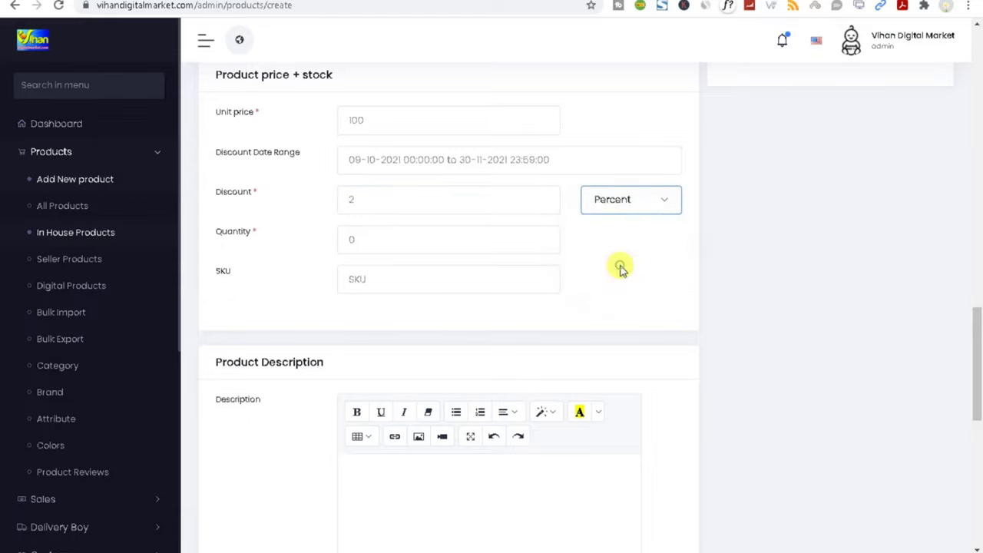
Enter quantity 100 and SKU test1111
click(315, 248)
double_click(309, 246)
text(100)
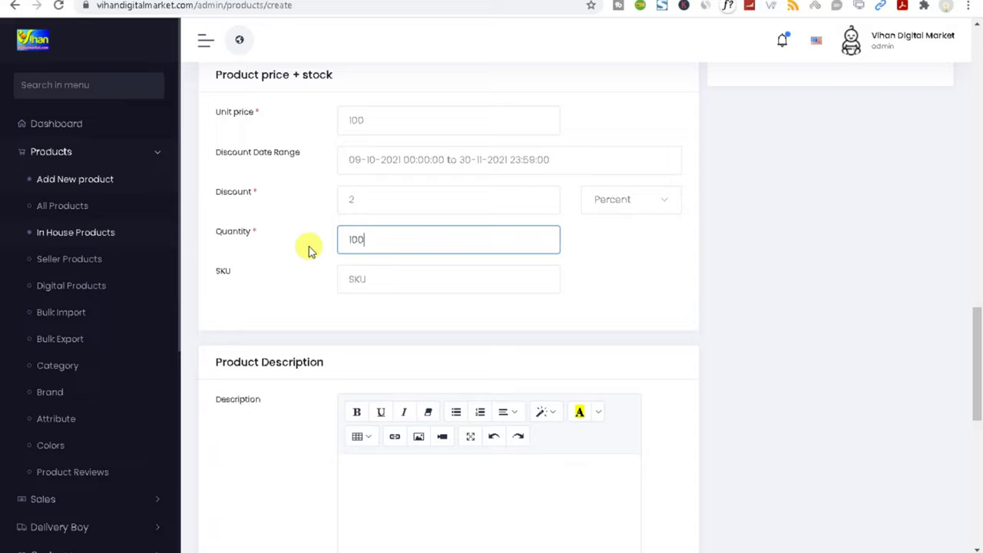
click(369, 271)
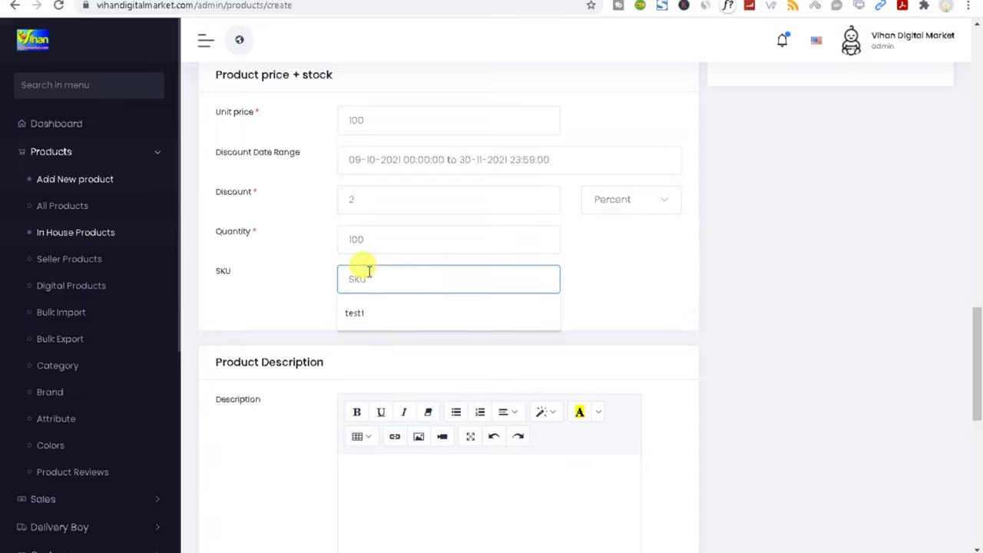
click(374, 309)
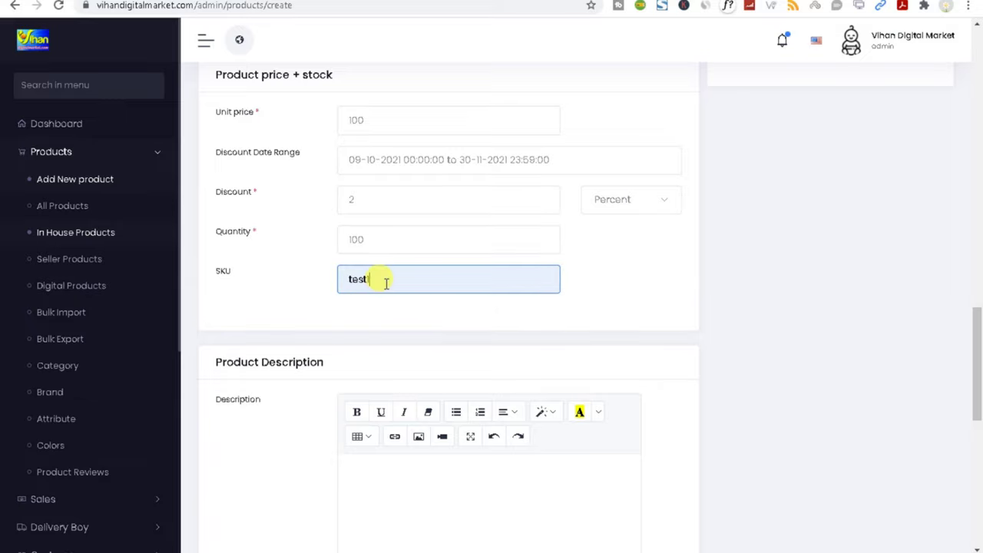
text(1111)
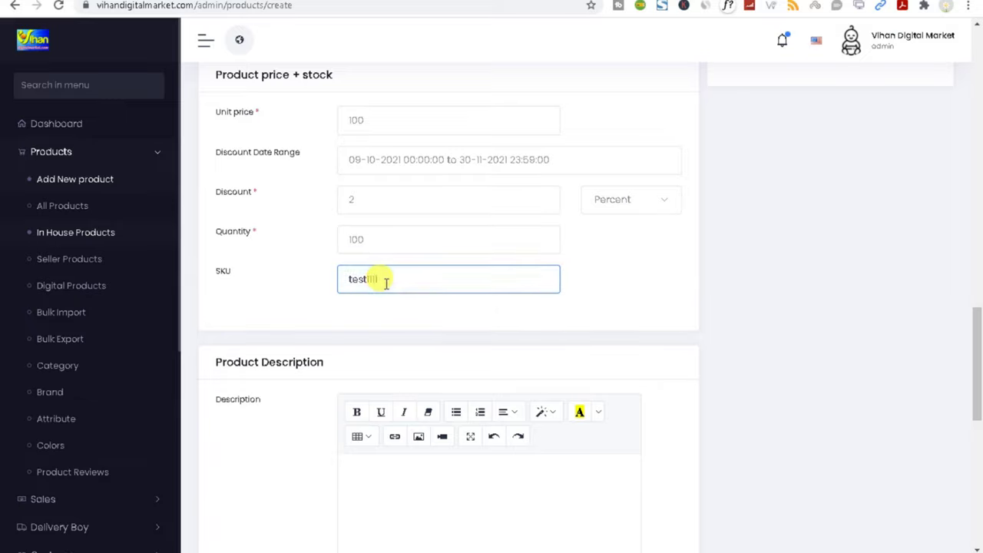
drag(977, 361, 977, 390)
drag(384, 149, 283, 192)
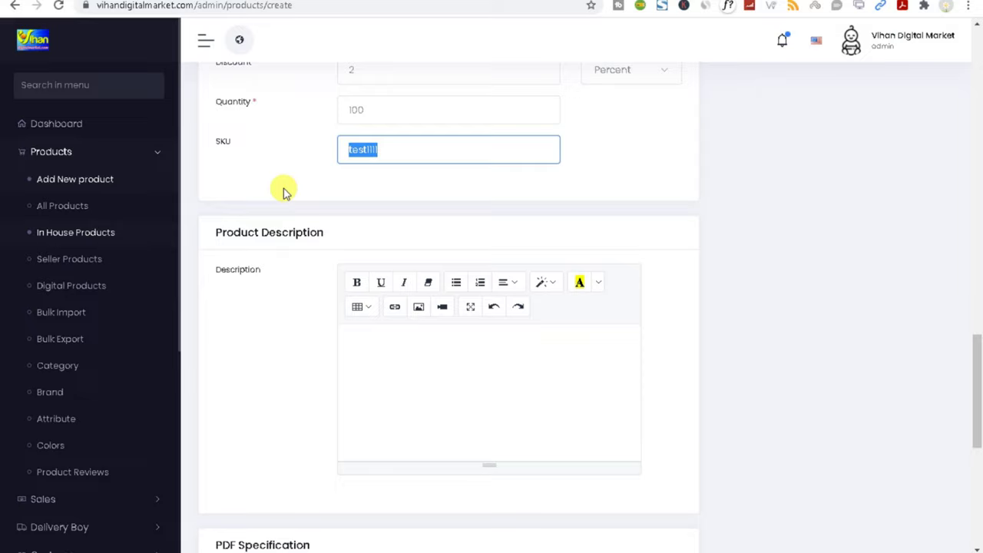
Paste the YouTube URL into the description as a link on its own line
click(375, 373)
text(https://www.youtube.com/watch?v=kP_AVH0WXNI)
key(Return)
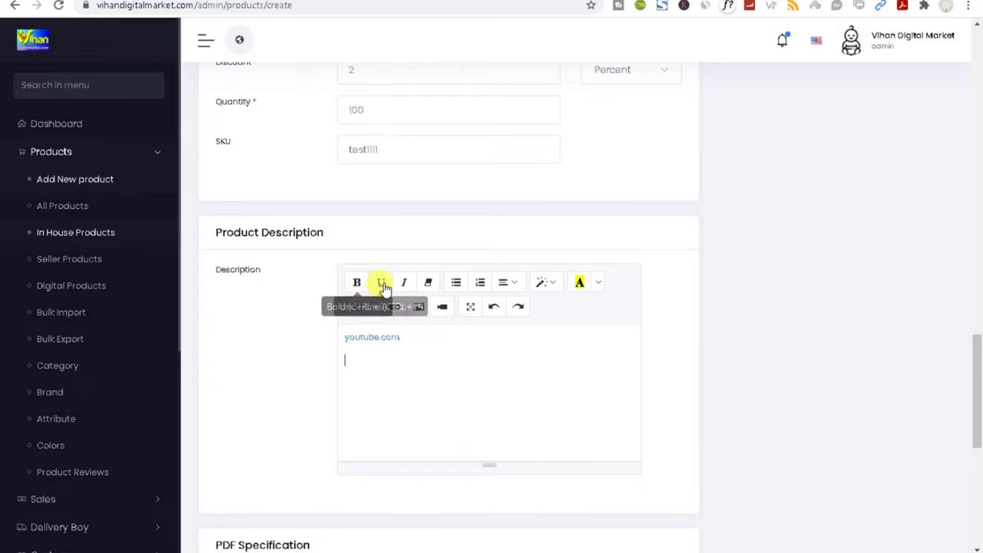
click(597, 284)
click(564, 336)
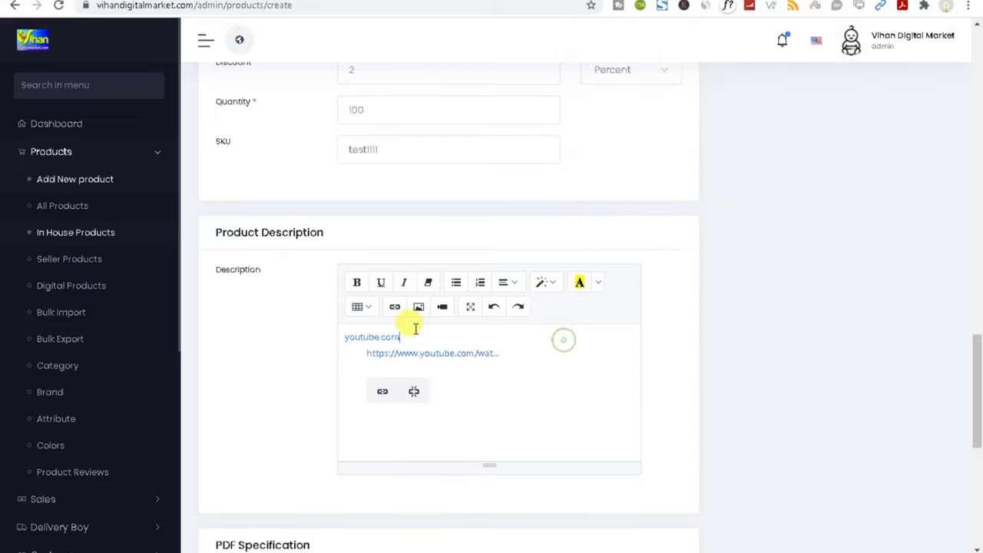
Insert a single-cell 1x1 table below the link, leaving the image dialog unused
click(363, 308)
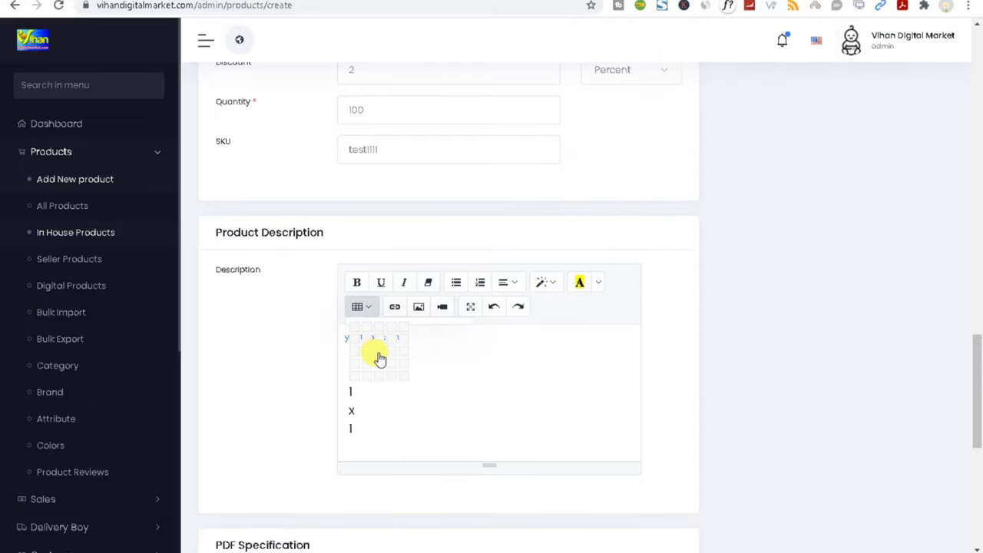
click(374, 354)
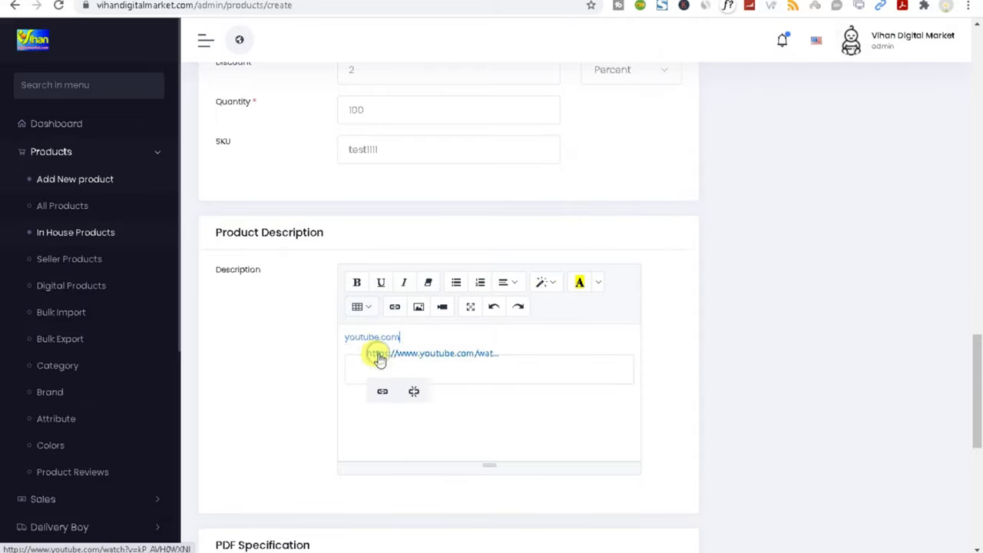
click(419, 308)
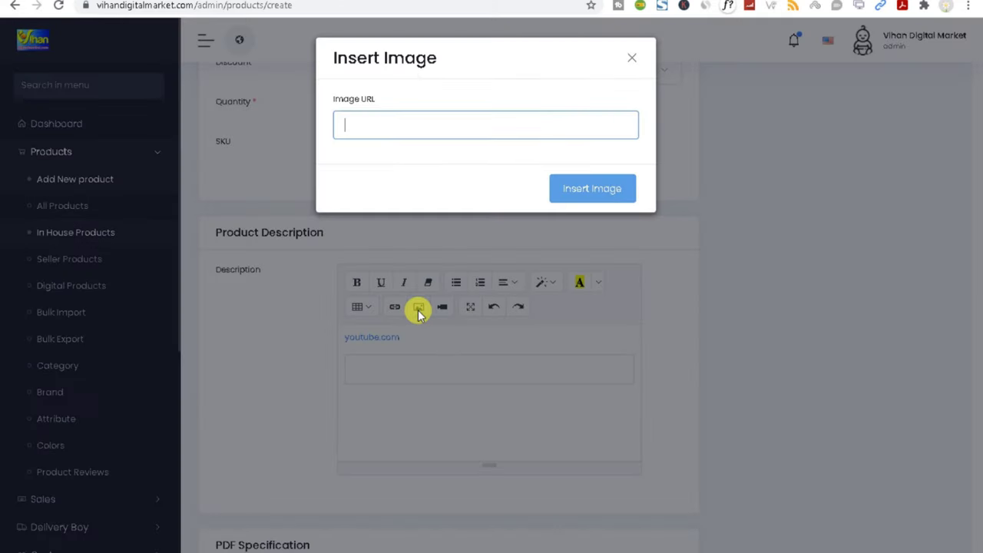
click(632, 59)
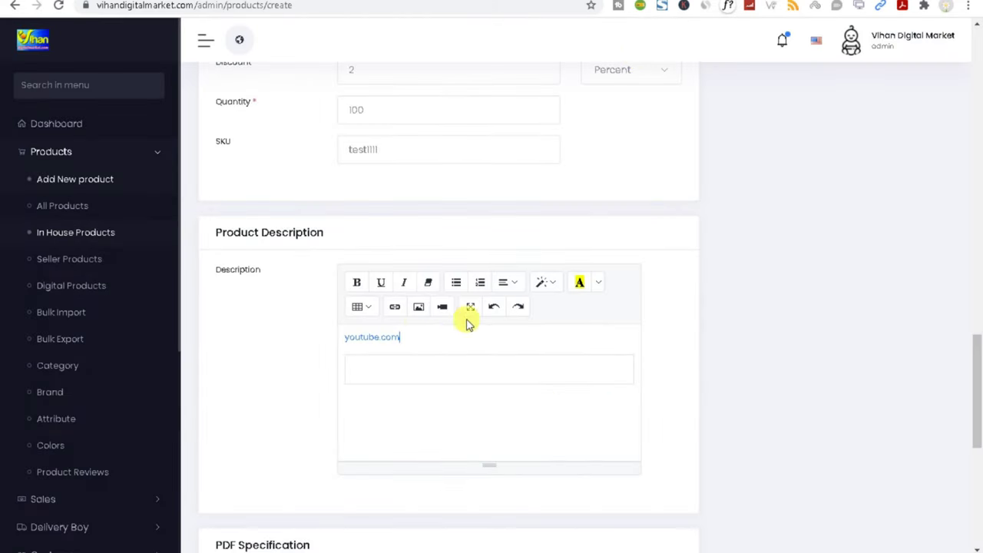
drag(969, 375, 972, 451)
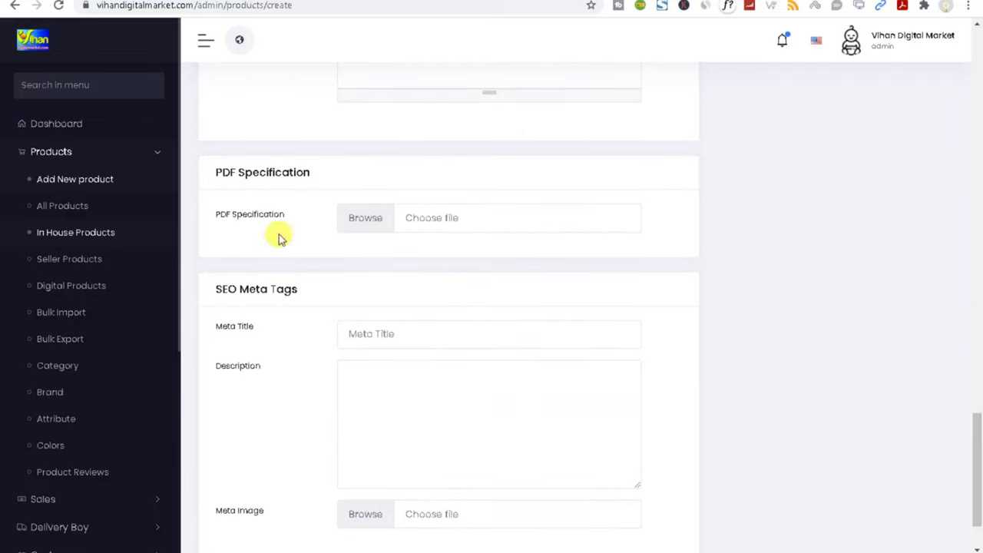
drag(213, 173, 356, 188)
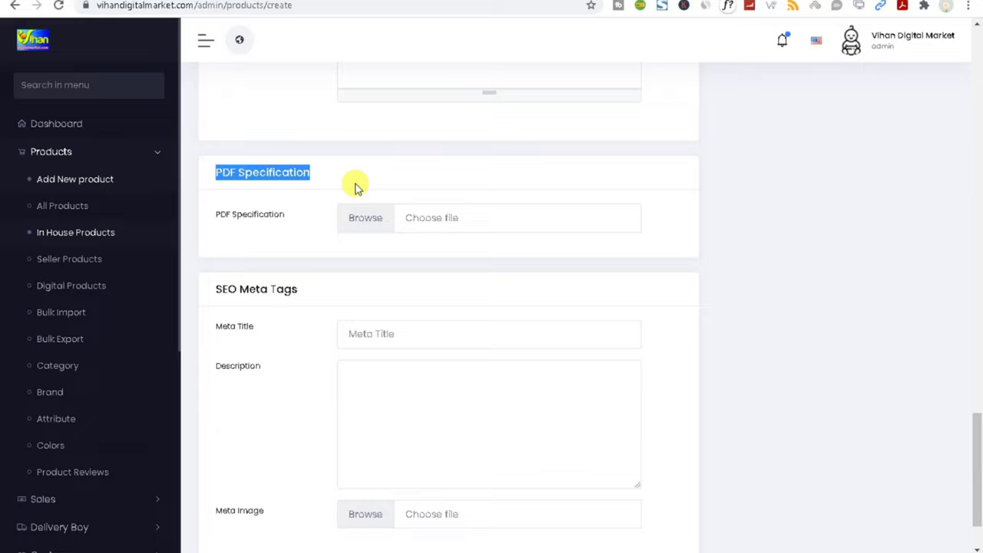
click(387, 334)
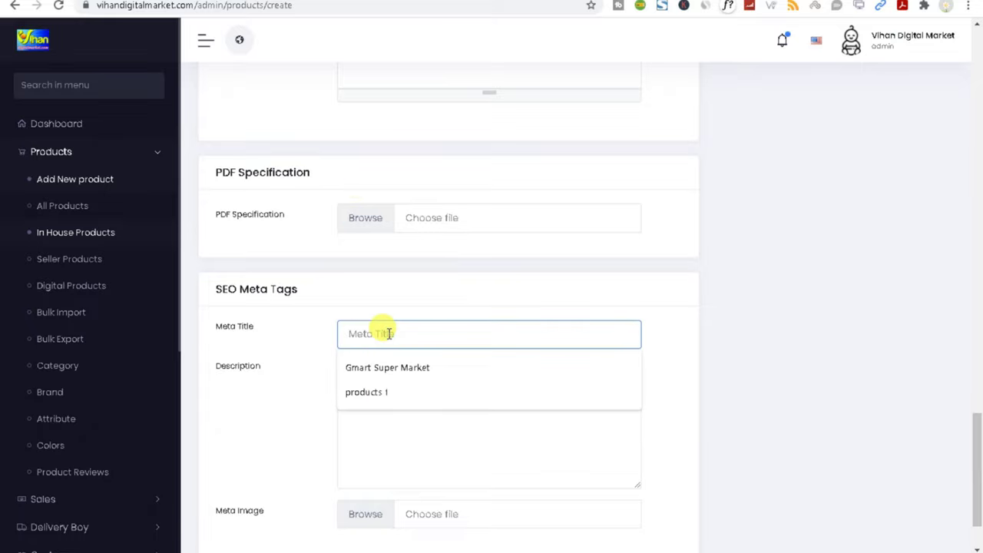
text(https://www.youtube.com/watch?v=kP_AVH0WXNI)
key(ctrl+z)
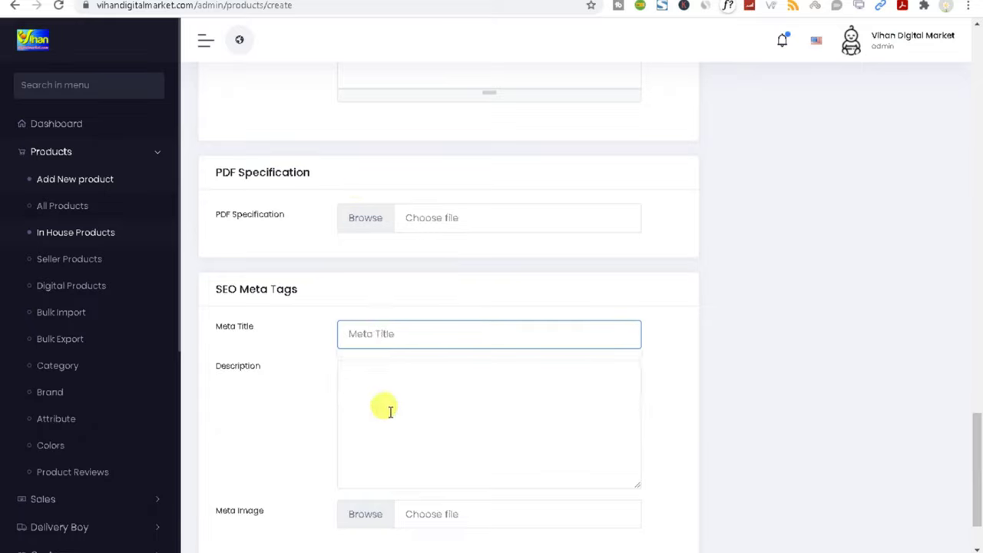
drag(978, 423, 957, 62)
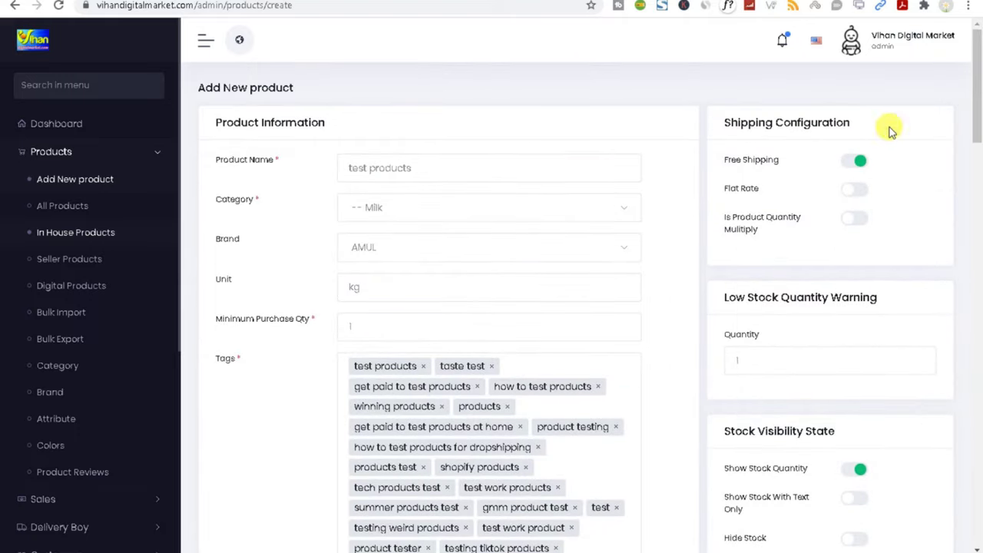
drag(479, 163, 285, 174)
key(ctrl+c)
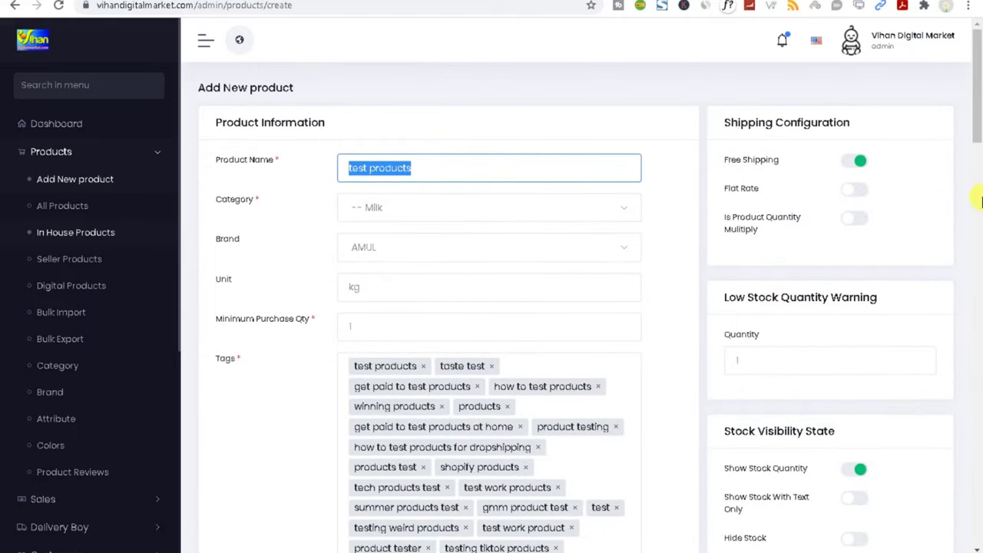
drag(978, 88, 967, 507)
Paste 'test products' into the Meta Title and Meta Description fields
click(404, 252)
key(ctrl+v)
drag(218, 206, 305, 213)
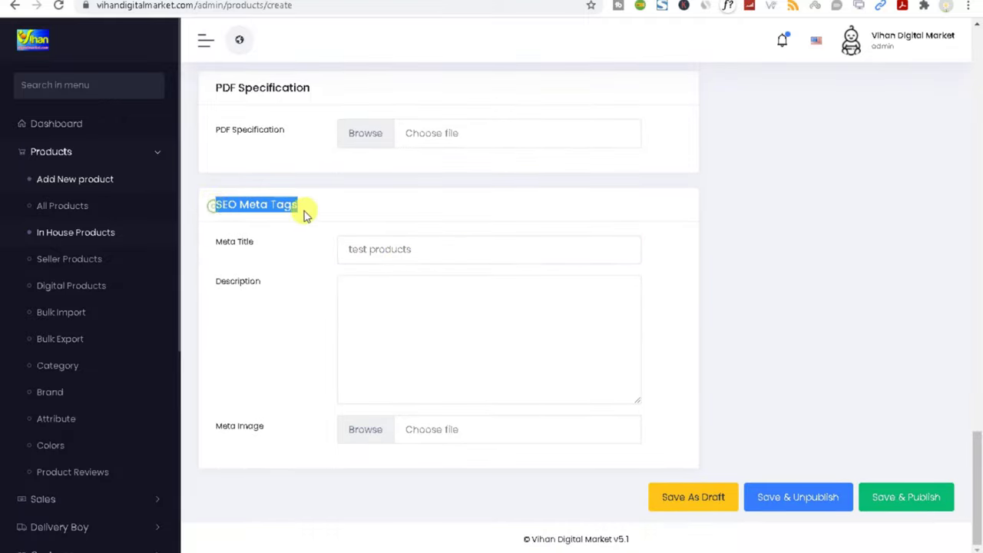
click(373, 288)
key(ctrl+v)
Attach Bags & Footwears.jpg as the product's meta image
click(371, 438)
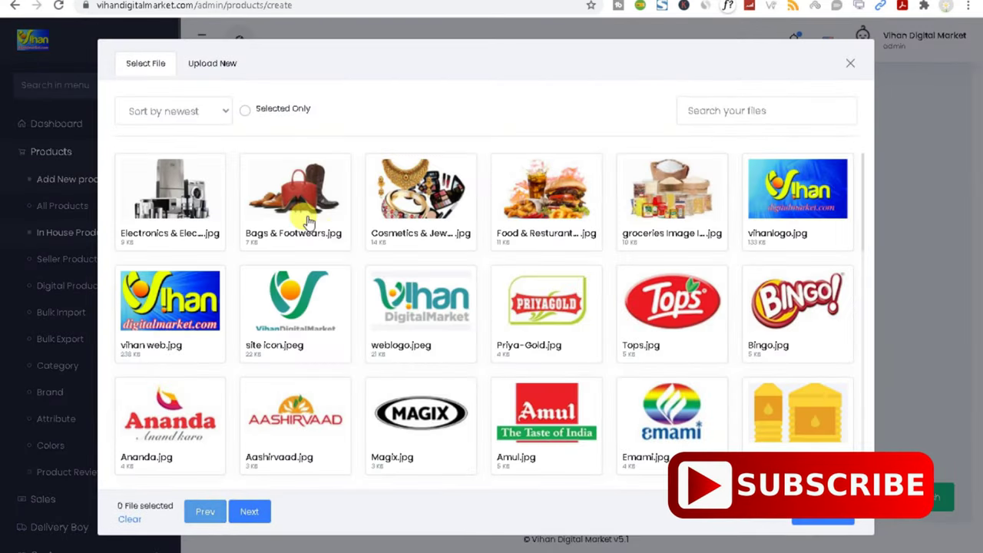
click(295, 176)
click(816, 510)
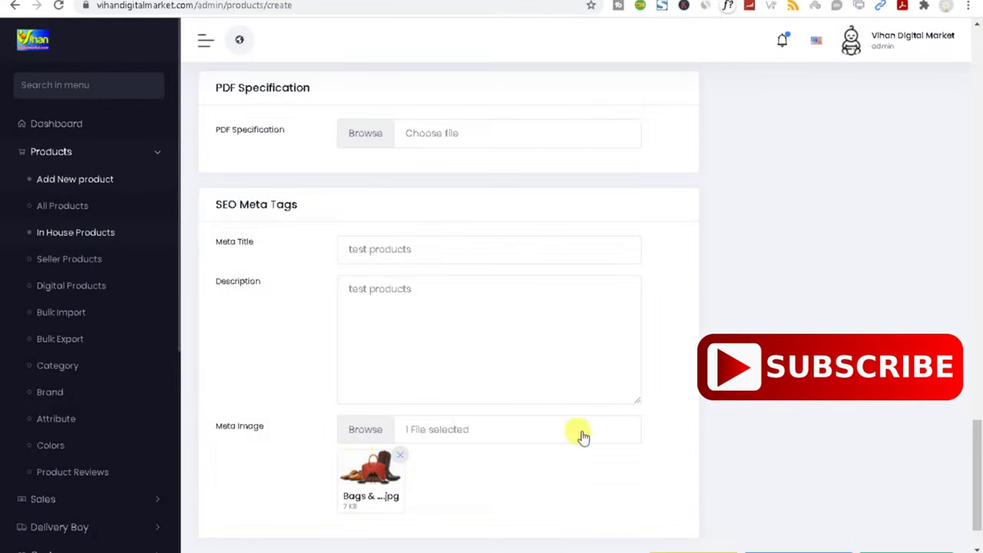
scroll(979, 511, down, 2)
drag(980, 511, 979, 63)
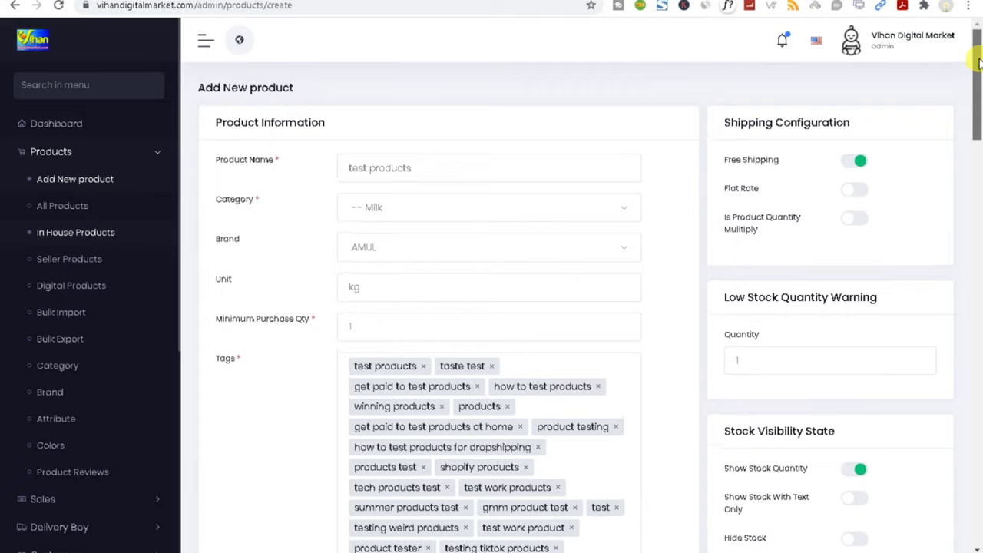
Switch shipping to Flat Rate at cost 0, leaving quantity multiply off
drag(720, 159, 803, 167)
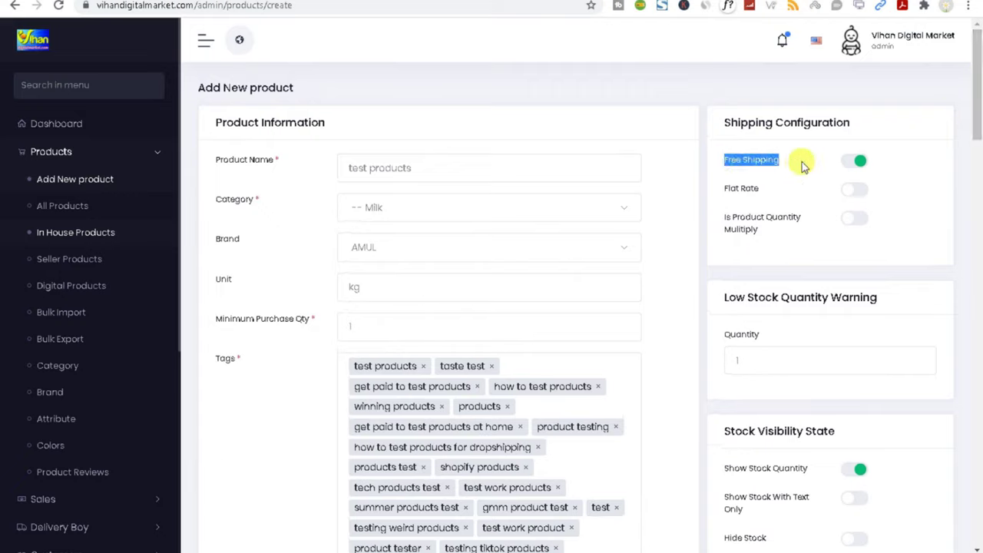
drag(719, 189, 840, 194)
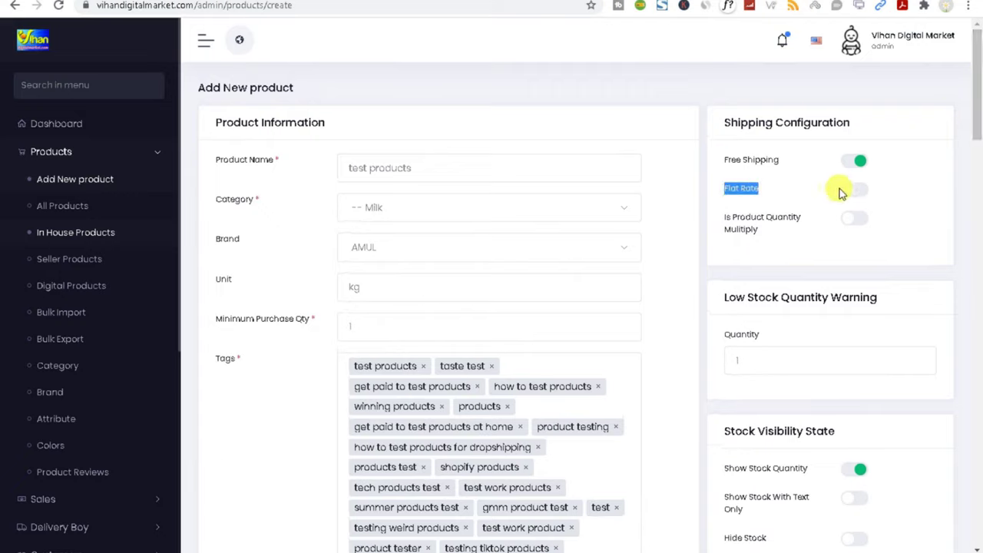
drag(722, 217, 814, 240)
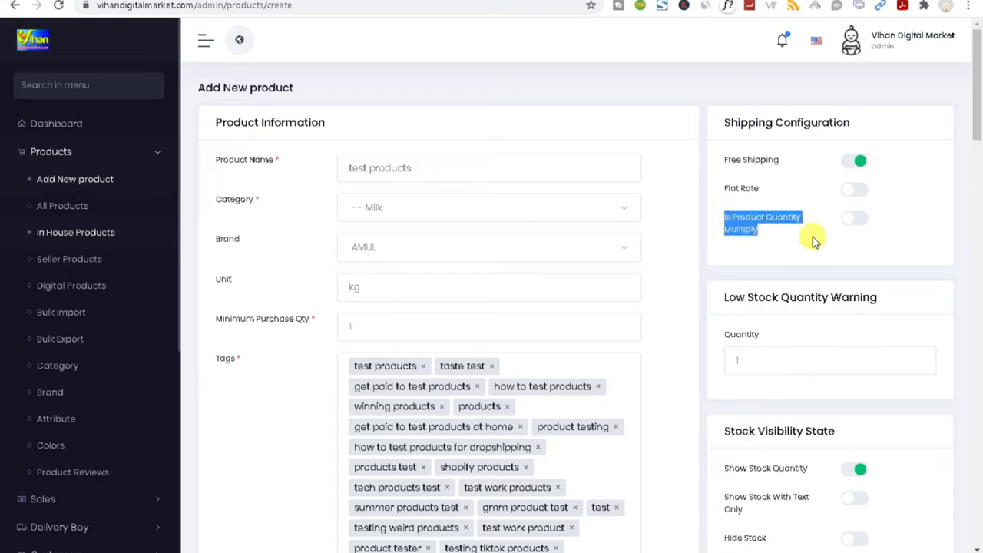
click(854, 188)
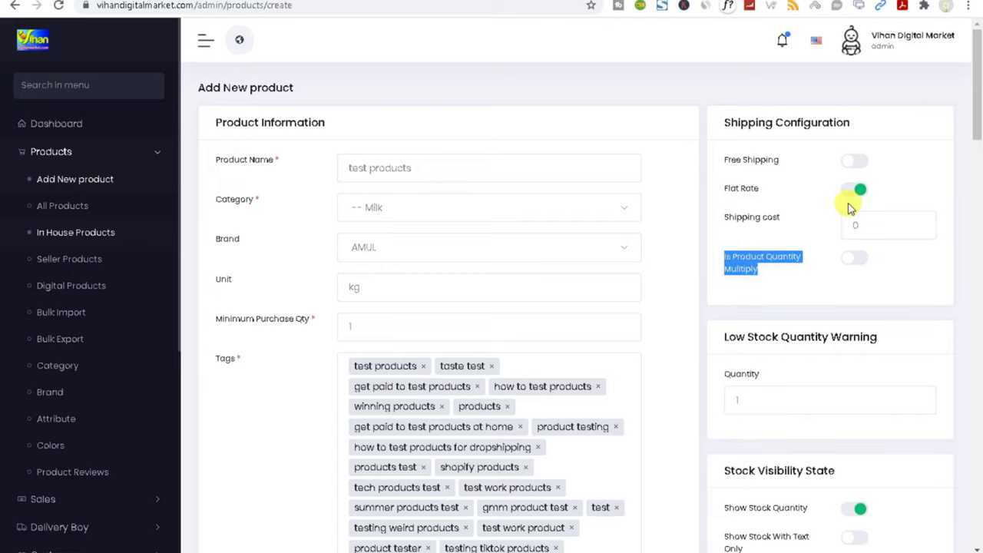
double_click(851, 224)
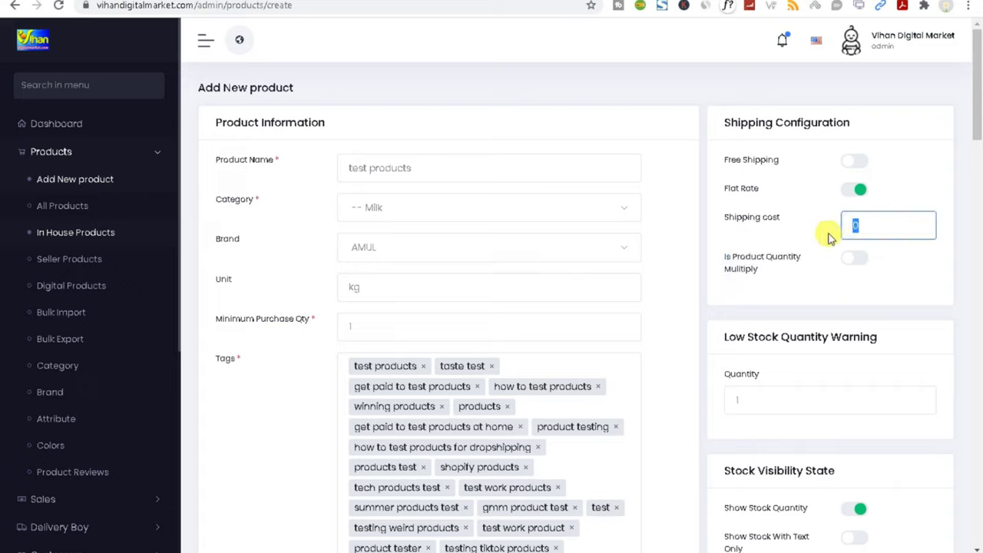
click(859, 192)
click(855, 222)
drag(853, 223, 843, 226)
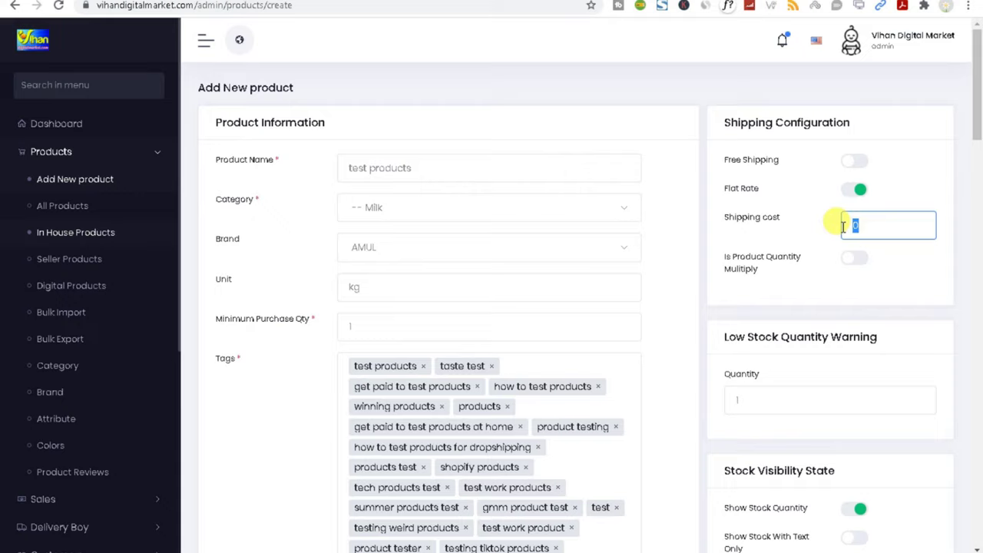
click(854, 260)
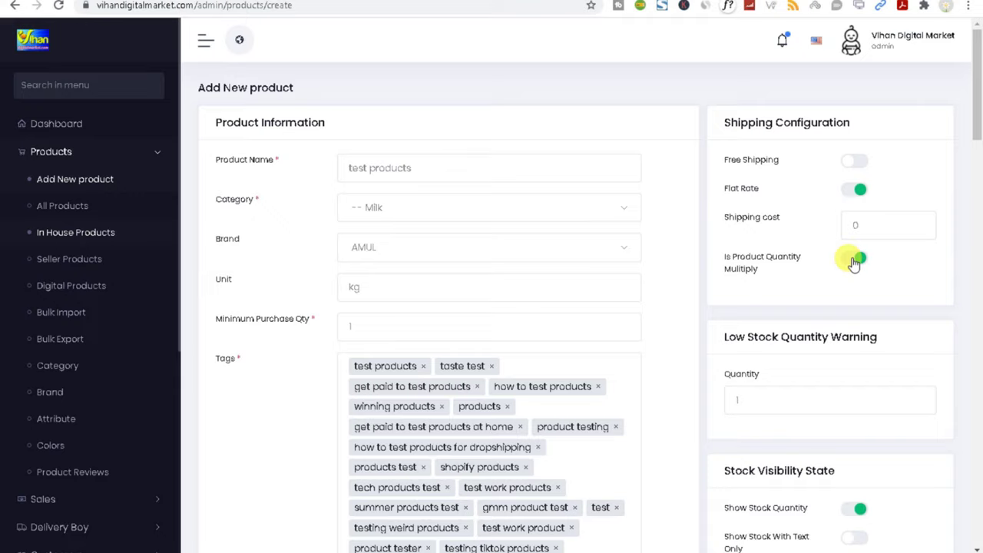
drag(864, 224, 845, 225)
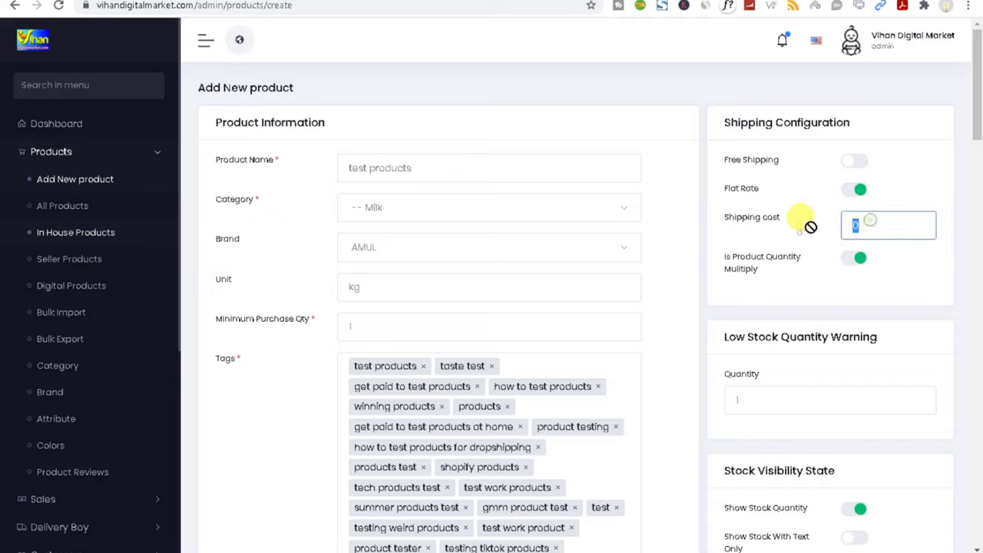
click(856, 258)
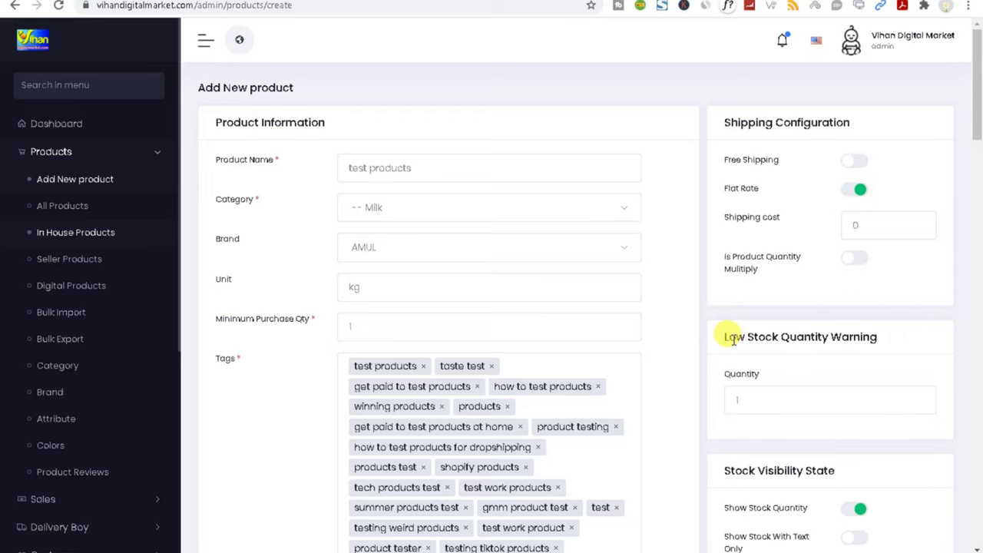
Set the Low Stock Quantity Warning to 2
drag(726, 337, 911, 340)
scroll(980, 104, down, 3)
click(739, 218)
key(Delete)
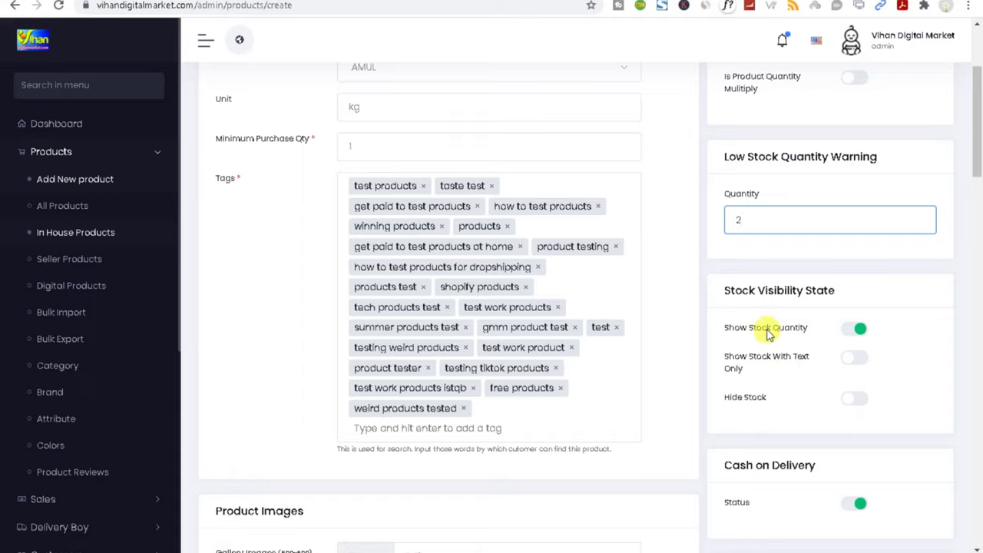
Try the stock visibility options and settle on Show Stock Quantity
click(856, 337)
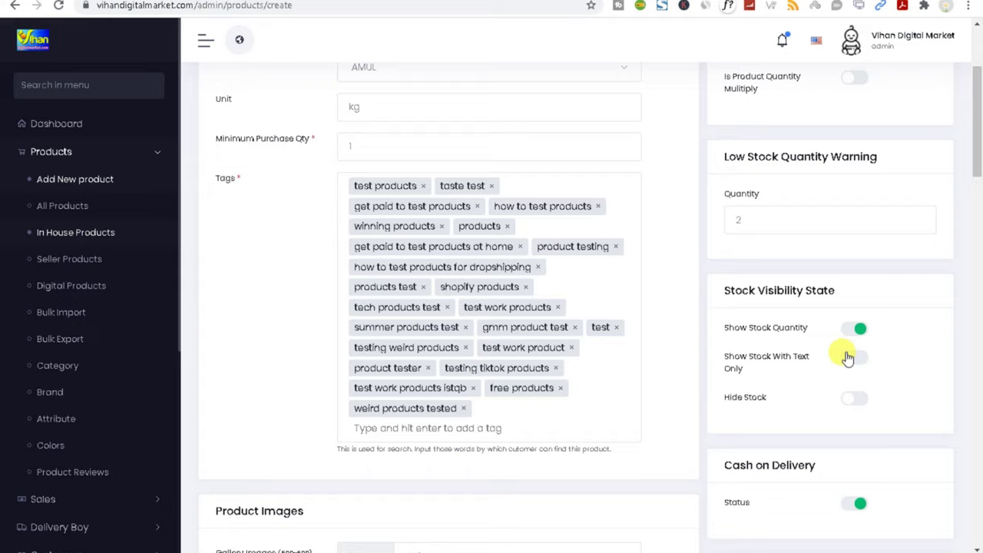
click(851, 361)
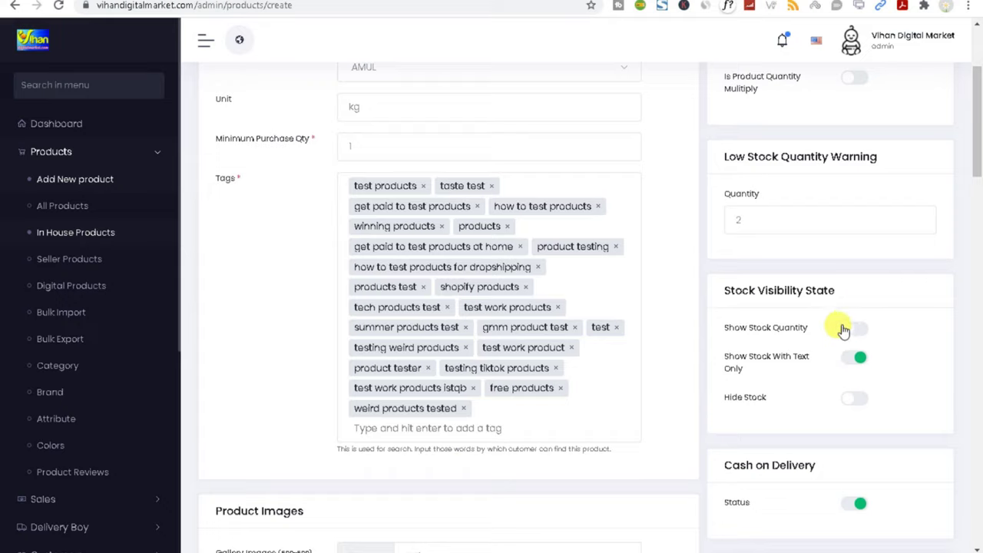
click(846, 331)
drag(726, 399, 770, 399)
drag(977, 159, 978, 198)
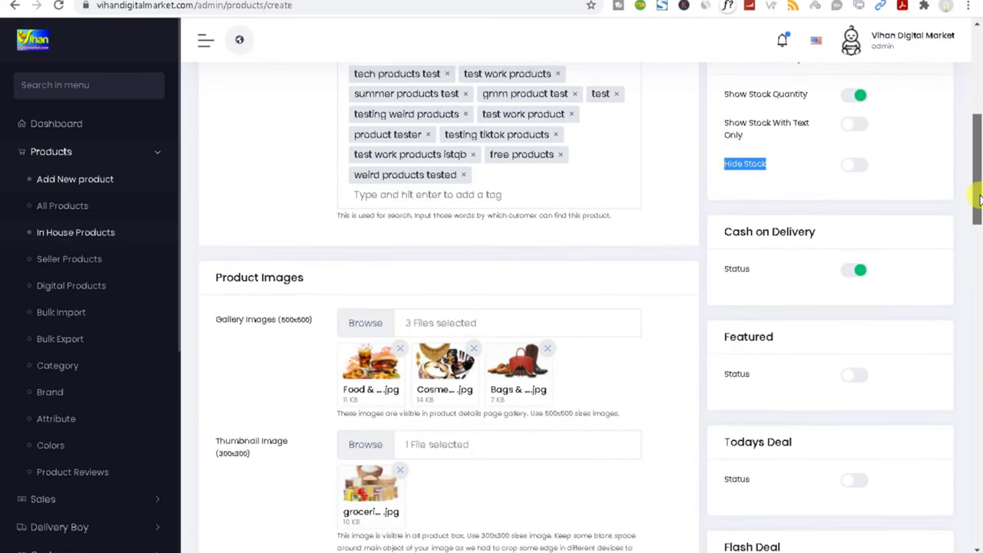
Turn Cash on Delivery off and back on, leaving it enabled
drag(716, 234, 836, 241)
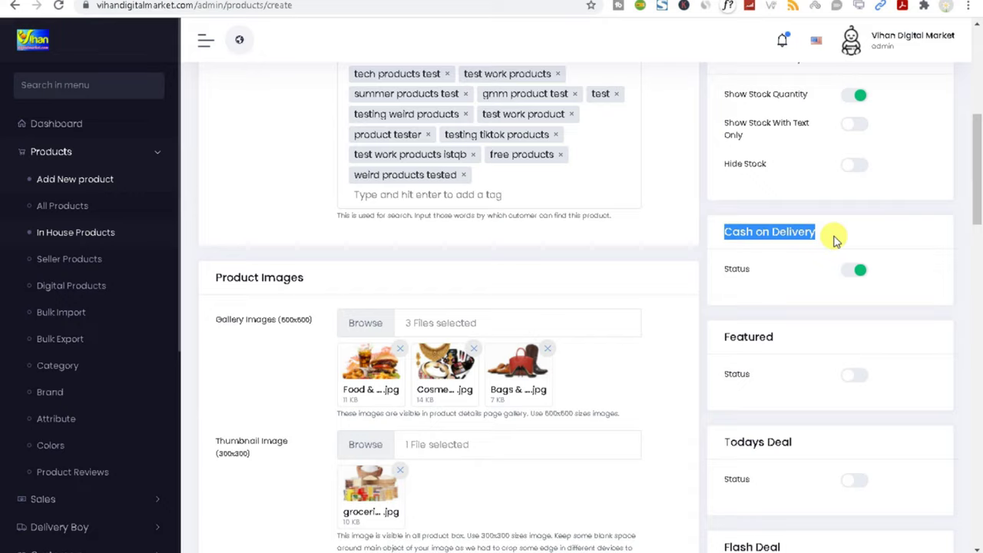
click(859, 273)
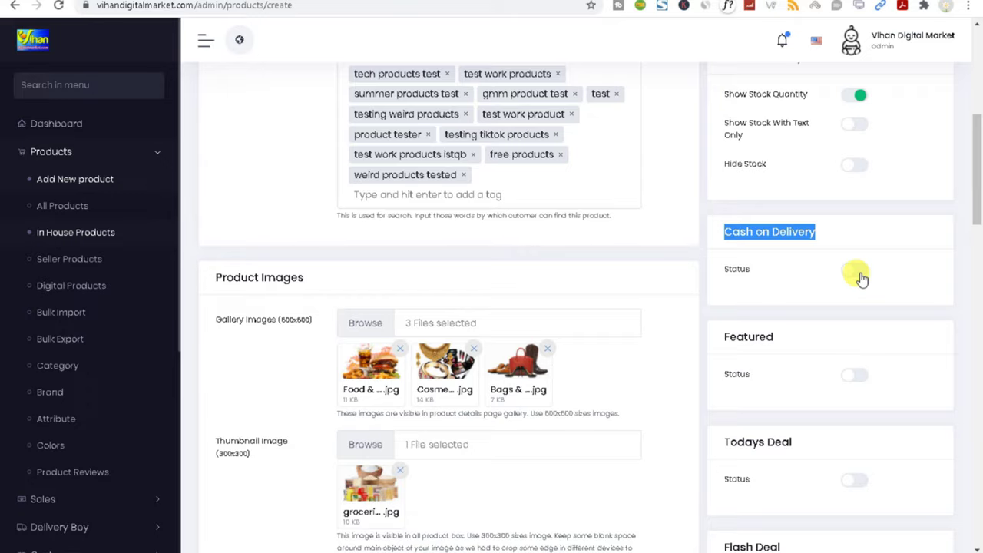
click(860, 273)
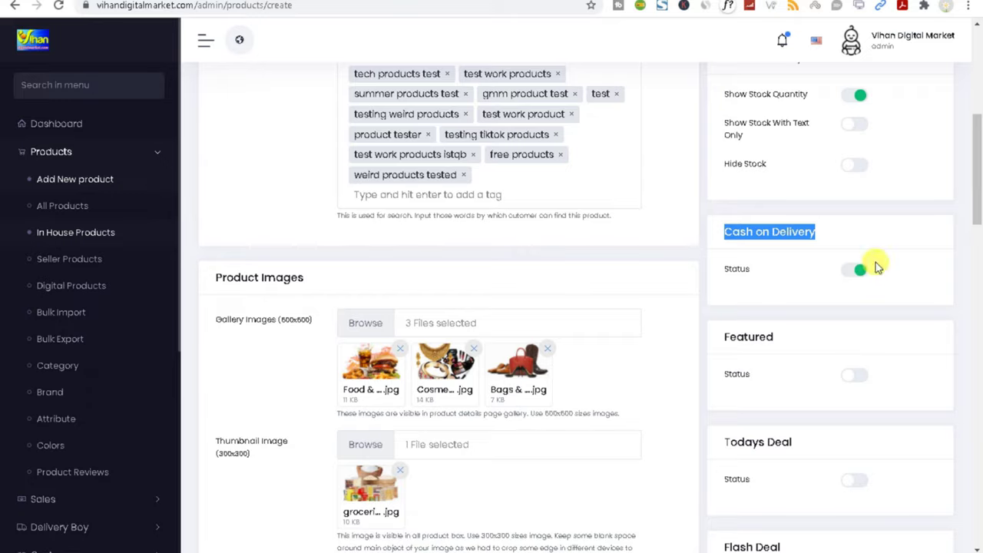
scroll(862, 278, down, 2)
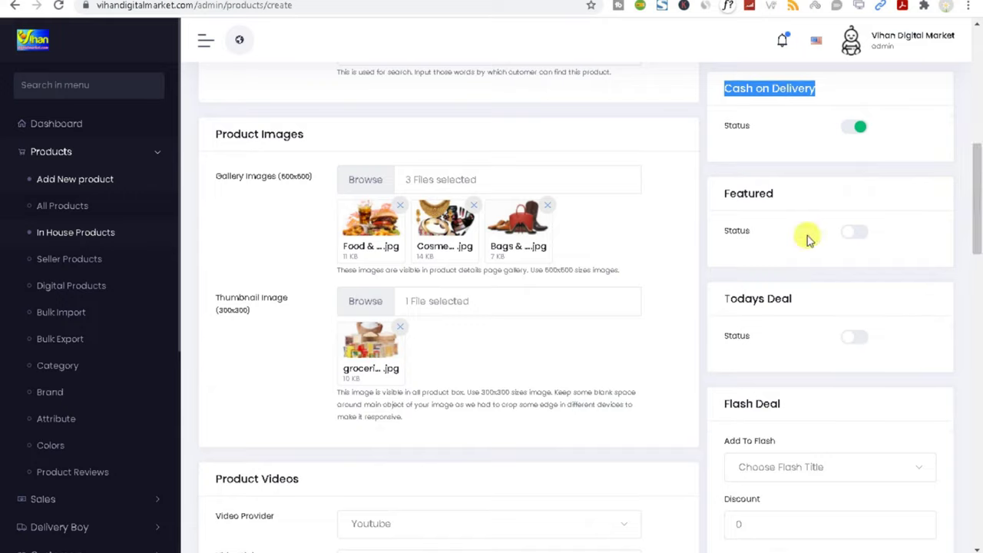
Toggle Featured on and off, leaving the product unfeatured
click(733, 230)
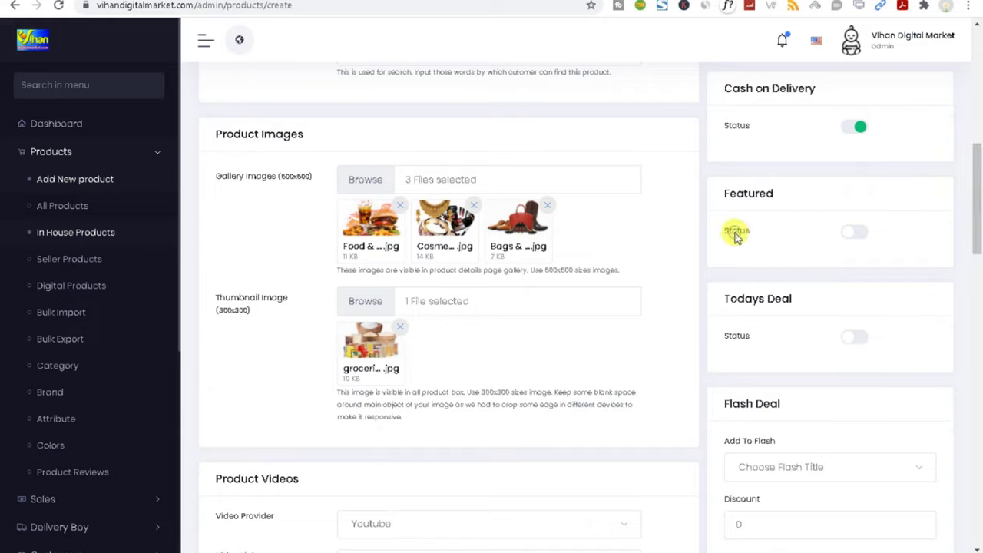
double_click(720, 196)
click(854, 239)
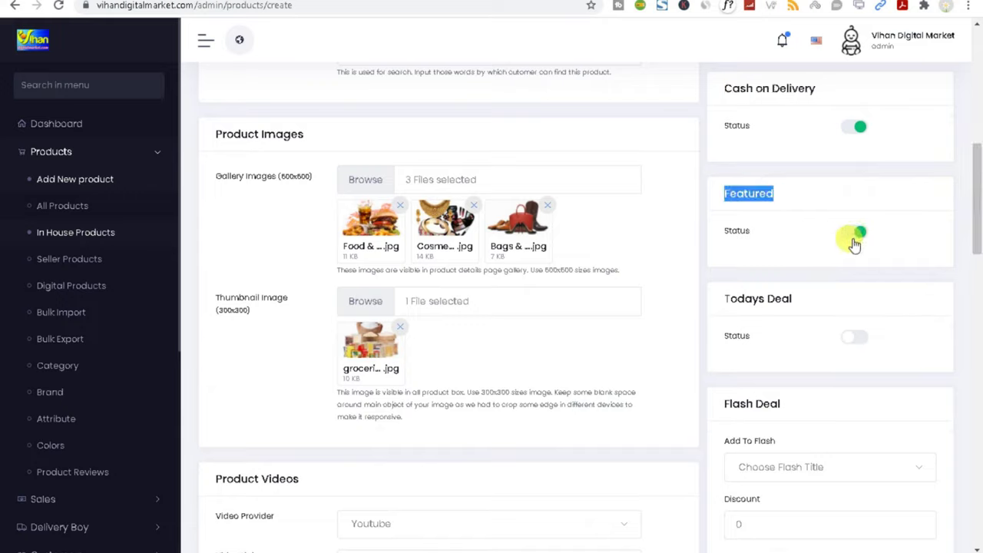
click(854, 243)
drag(718, 298, 795, 299)
drag(977, 176, 977, 216)
Leave the product out of any flash deal, with no flash deal title chosen
click(851, 273)
click(823, 302)
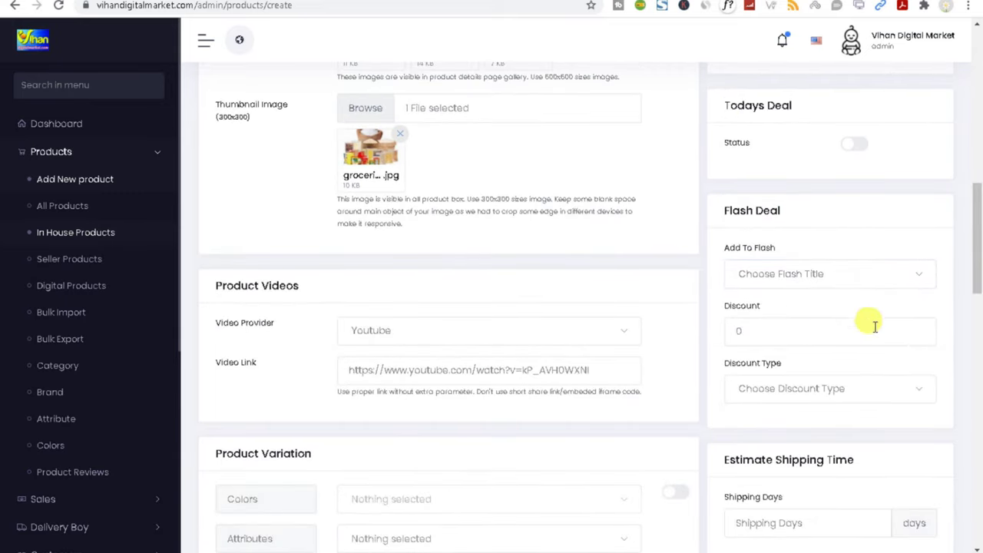
drag(977, 245, 977, 282)
click(769, 163)
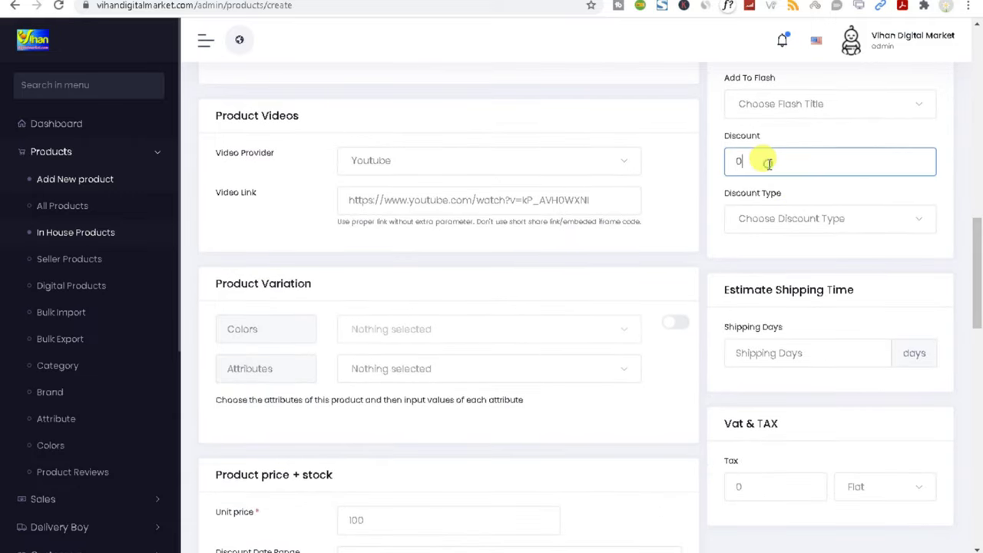
click(779, 106)
click(778, 136)
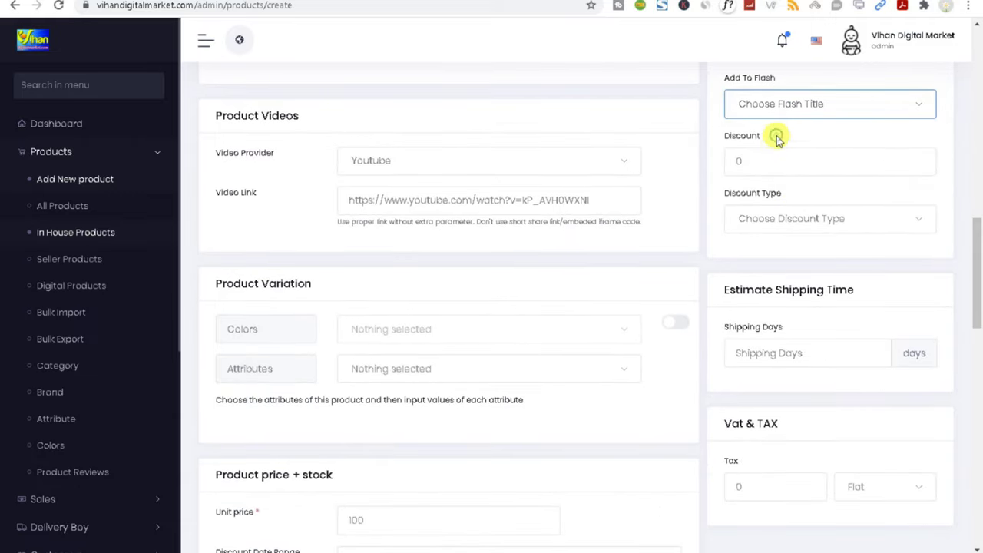
click(759, 160)
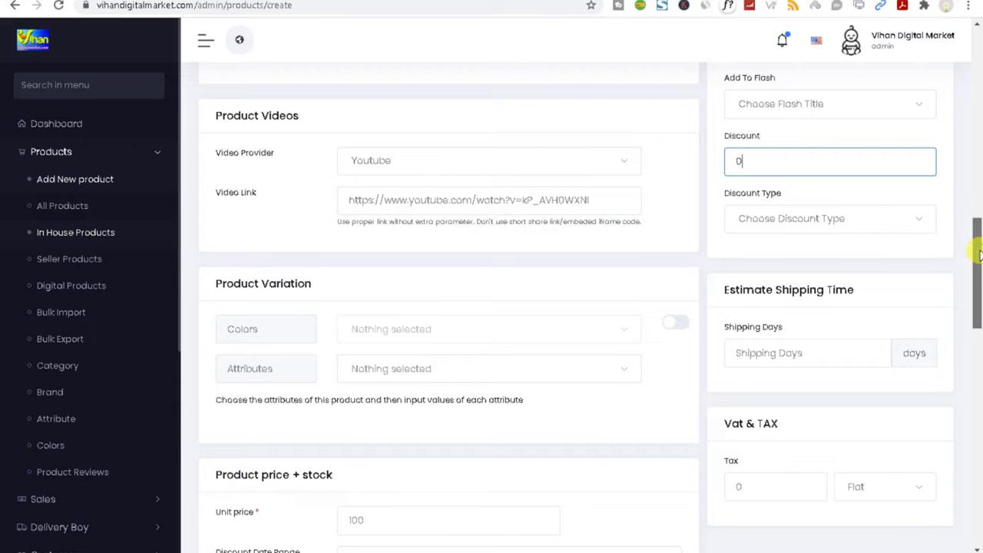
Leave the flash deal discount type unselected
scroll(977, 254, down, 1)
click(848, 201)
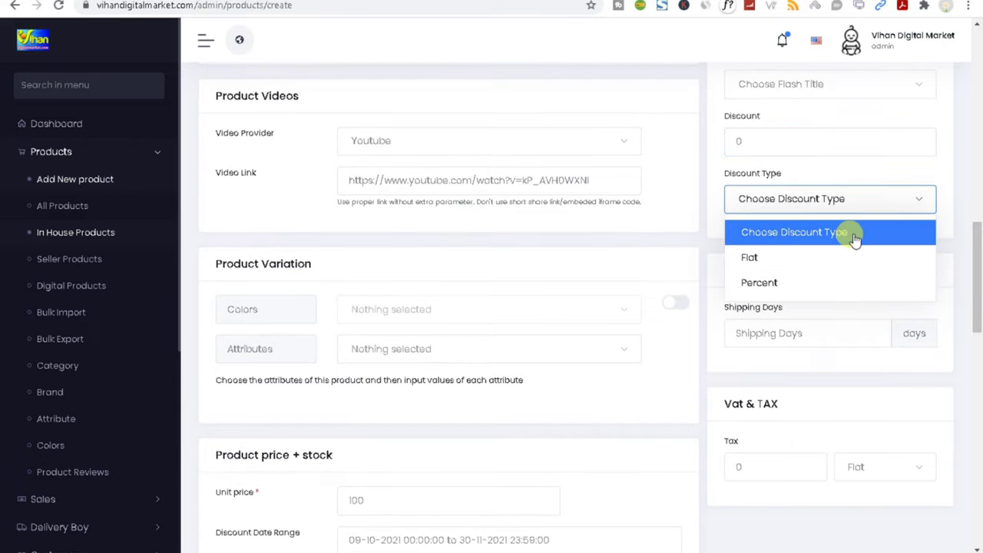
click(960, 232)
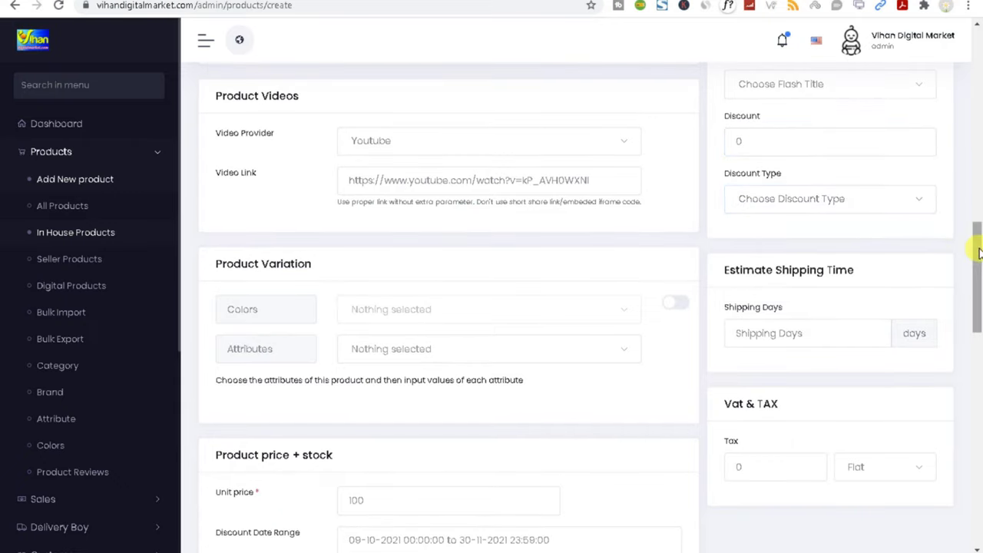
drag(980, 253, 979, 276)
Set the estimated Shipping Days to 1
click(784, 229)
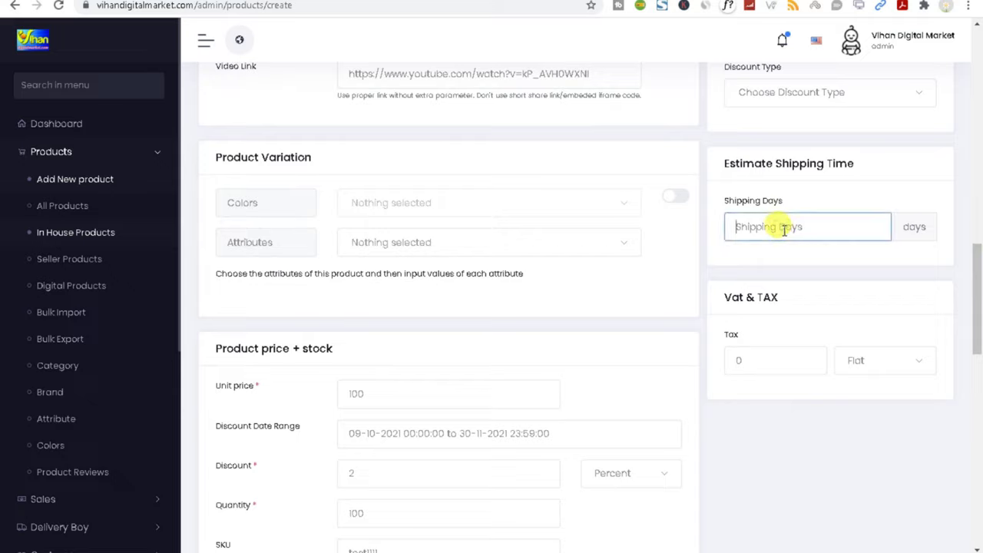
text(1)
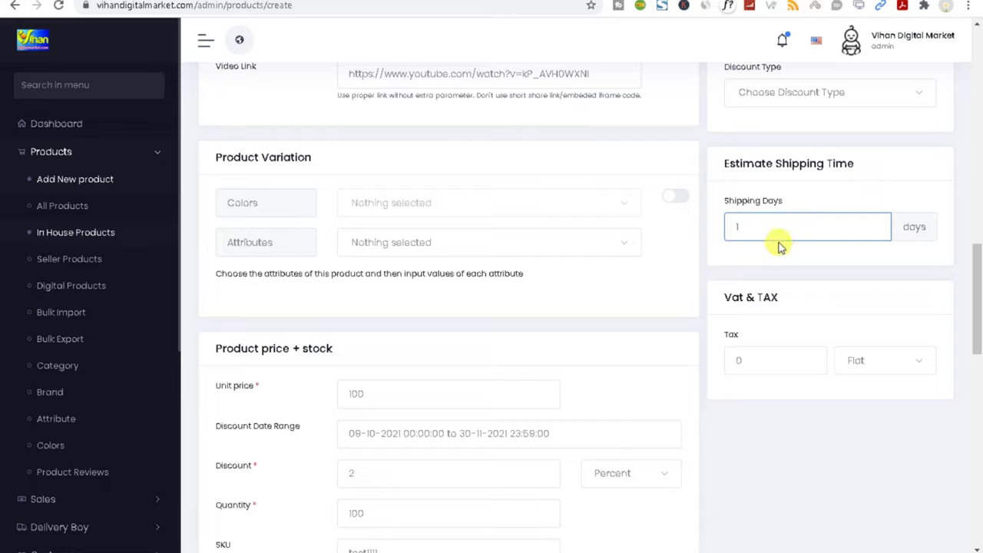
click(757, 226)
key(BackSpace)
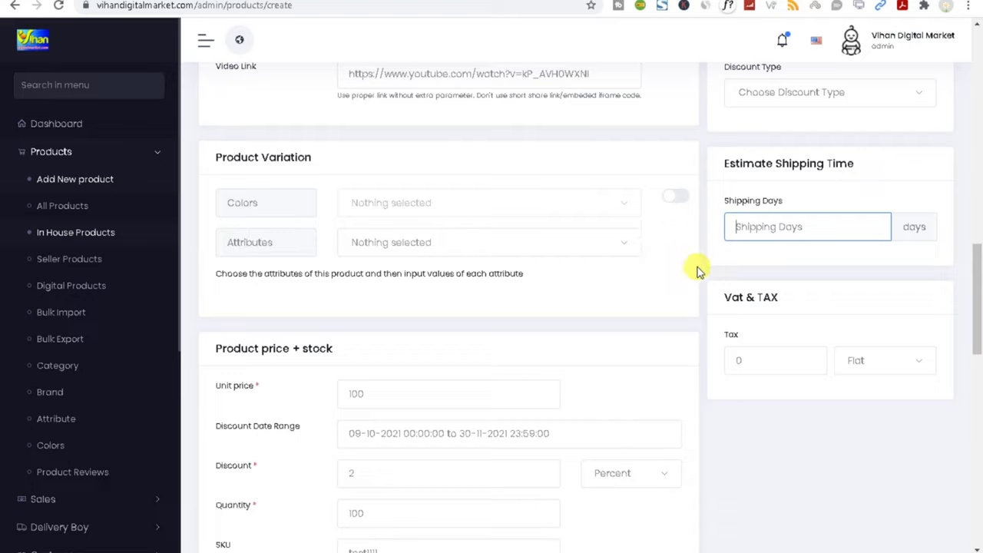
text(1)
click(745, 266)
Try a tax of 18, then reset the tax to 0 Flat
double_click(744, 359)
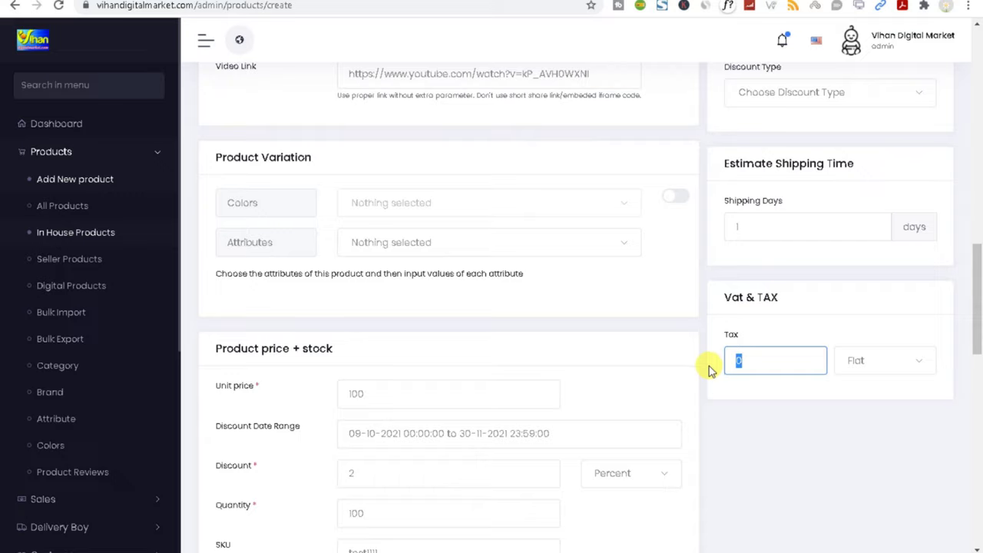
key(BackSpace)
text(18)
double_click(773, 367)
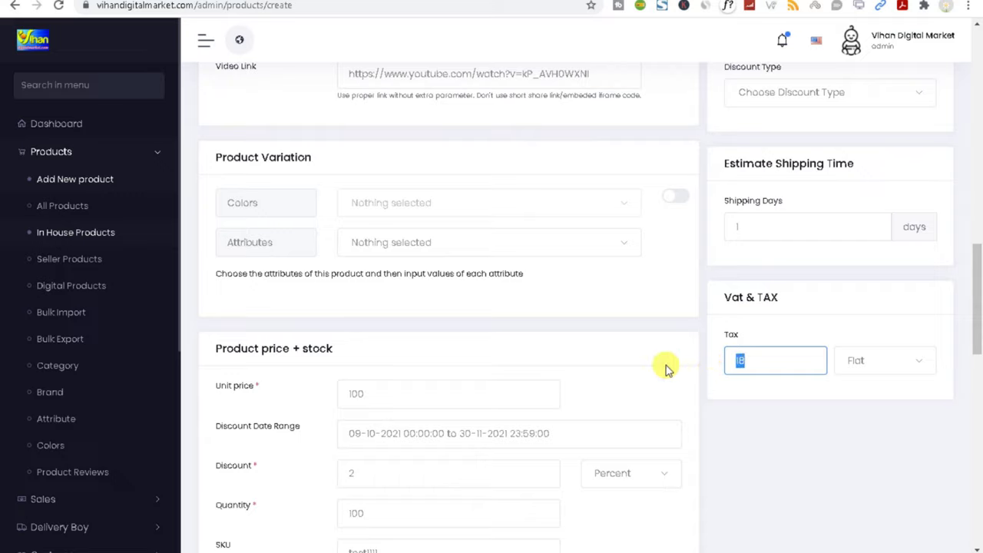
click(888, 369)
drag(717, 361, 694, 361)
text(0)
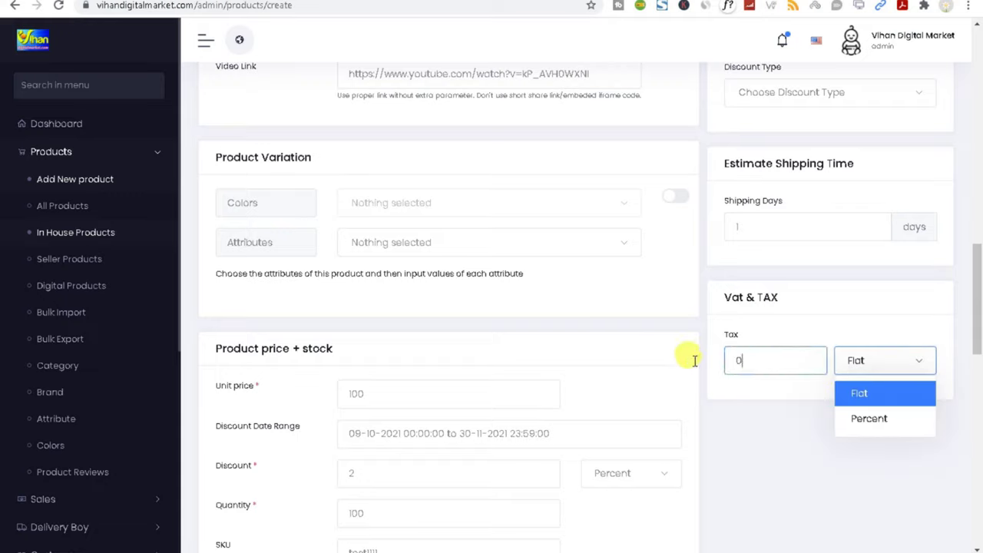
click(721, 382)
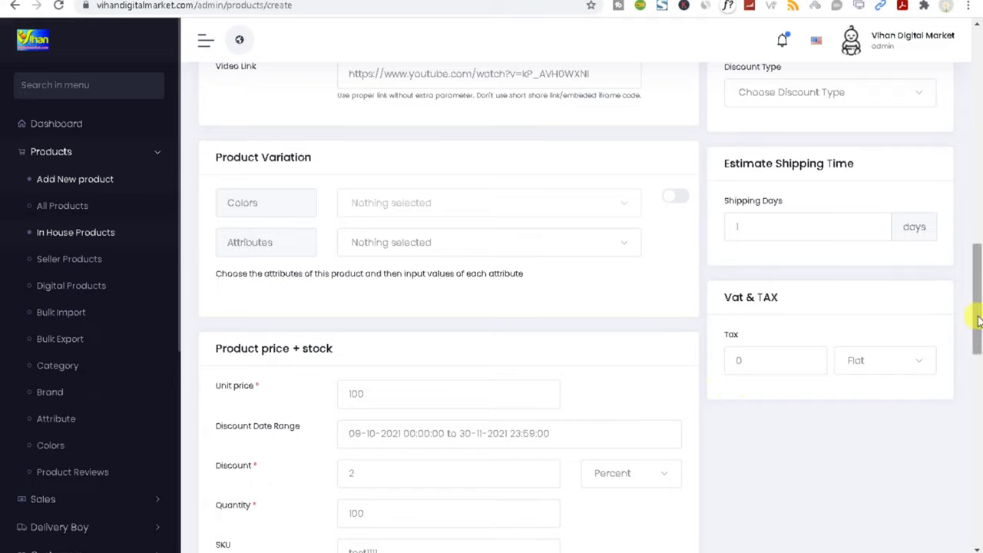
drag(979, 321, 978, 499)
Save & Publish the test products item and visit the vihandigitalmarket.com storefront
click(903, 508)
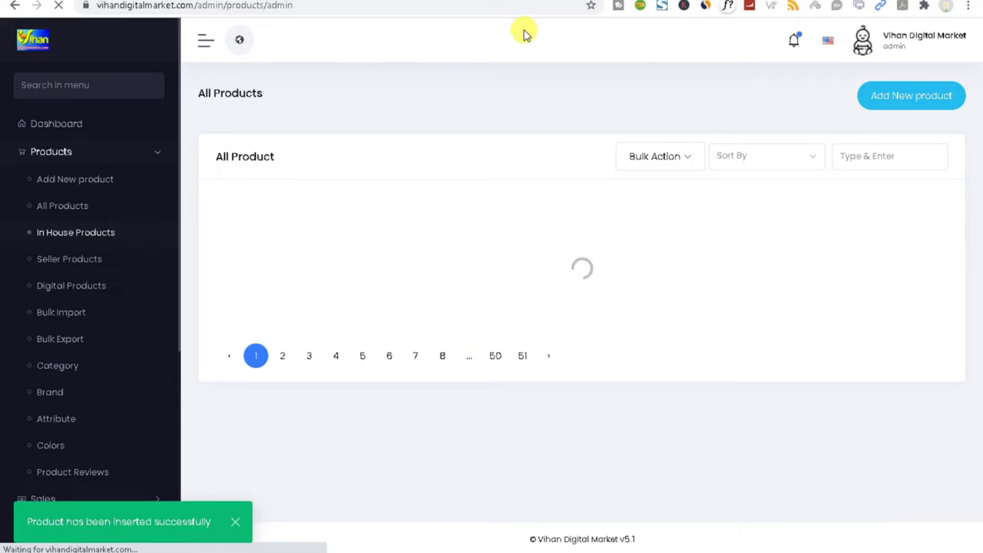
click(237, 40)
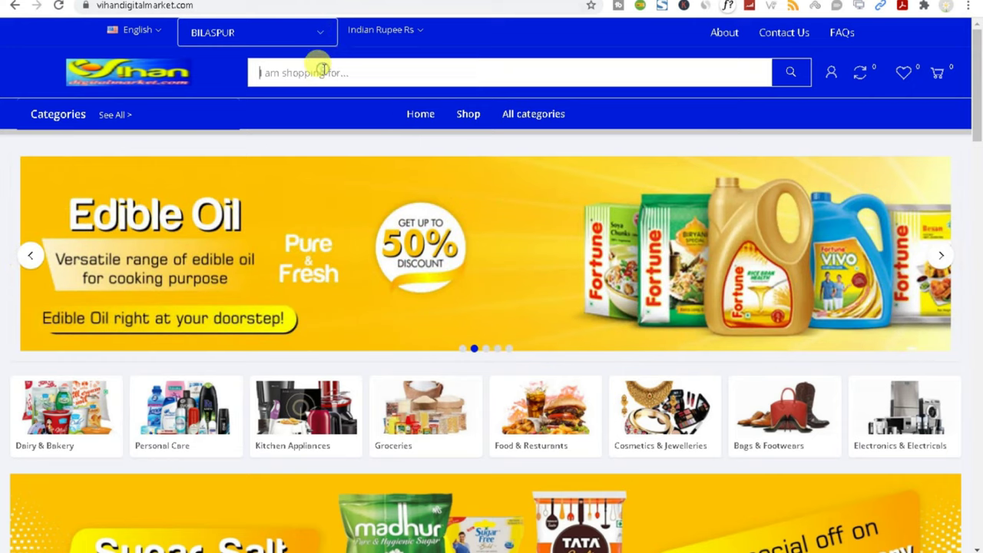
Search the storefront for 'test' and open the test products item page
click(323, 71)
text(test)
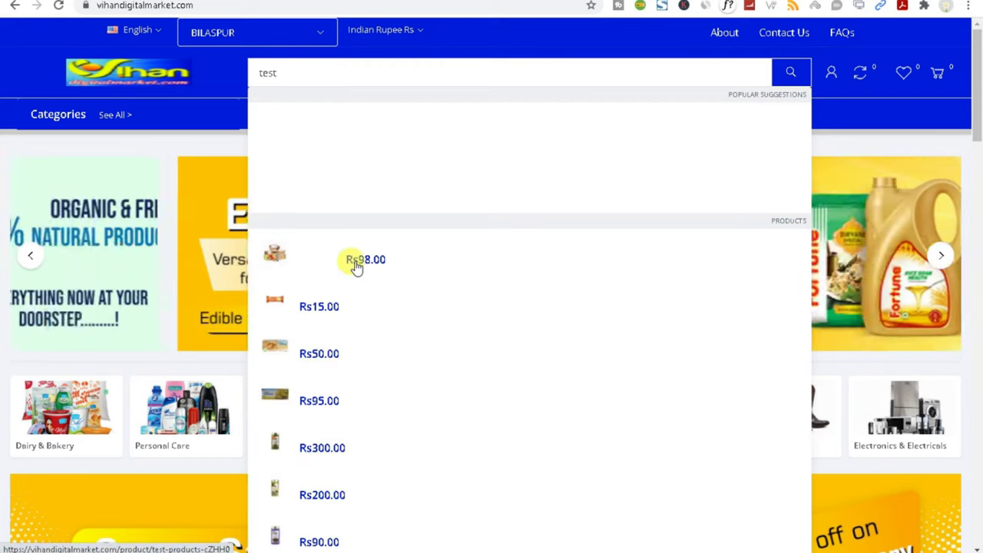
click(361, 264)
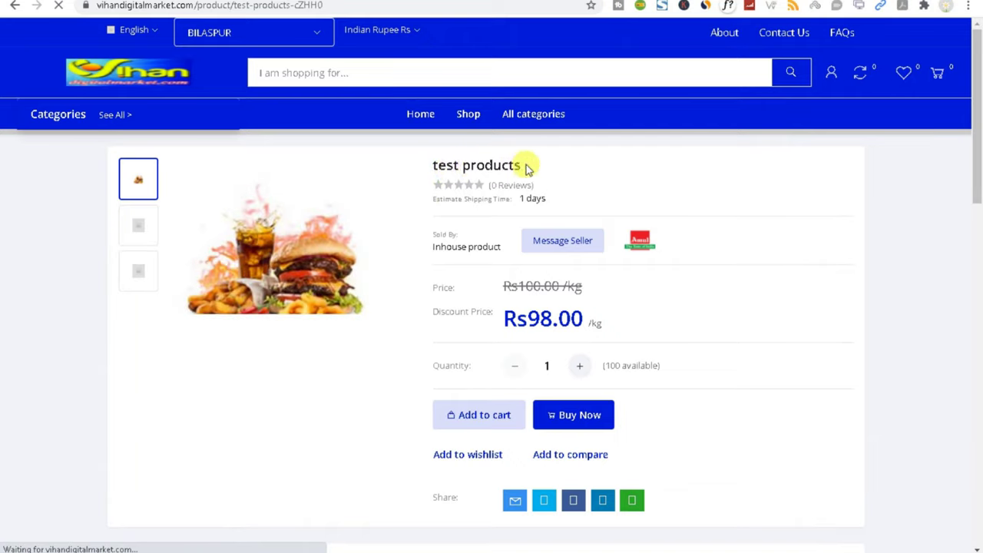
click(526, 164)
triple_click(445, 169)
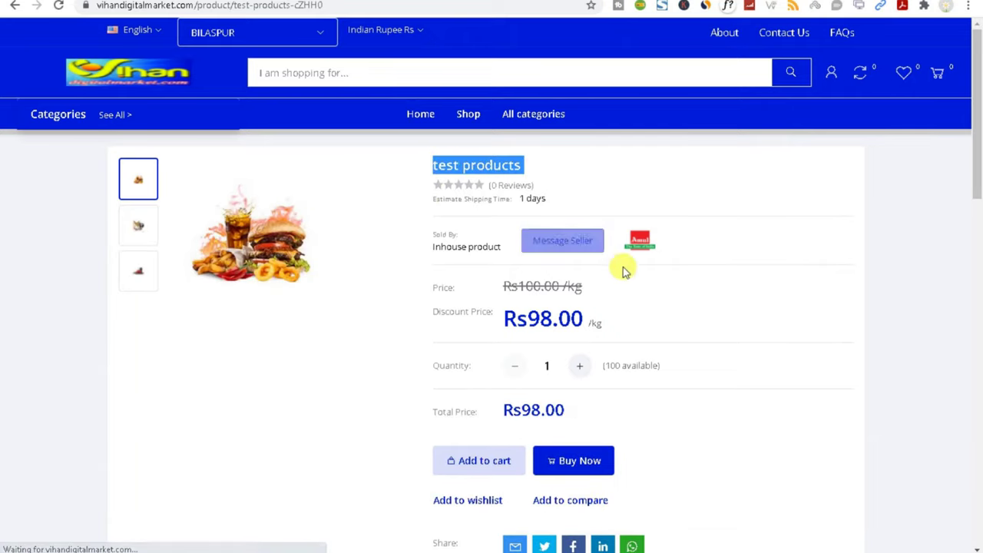
drag(977, 169, 974, 261)
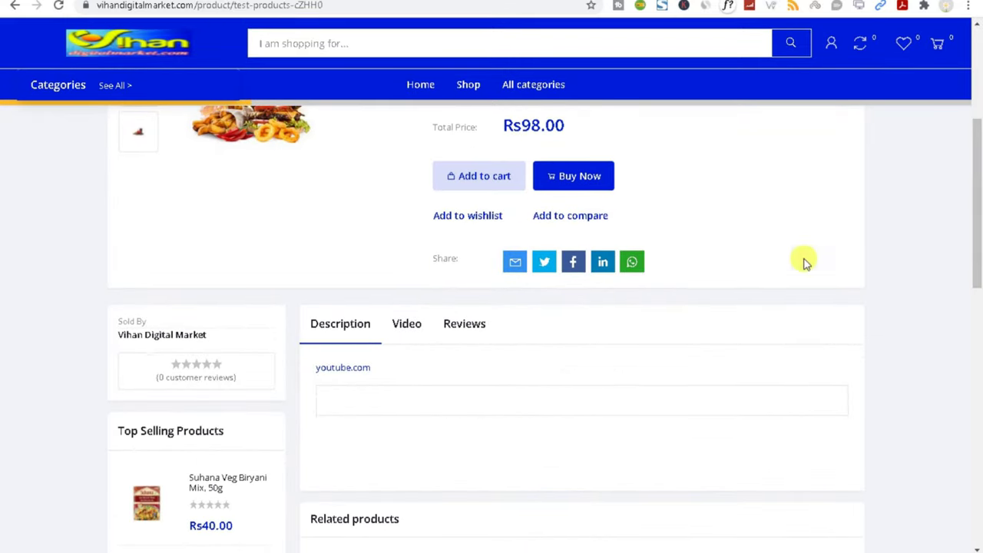
mouse_move(972, 213)
mouse_down()
mouse_move(975, 307)
mouse_move(977, 212)
mouse_up()
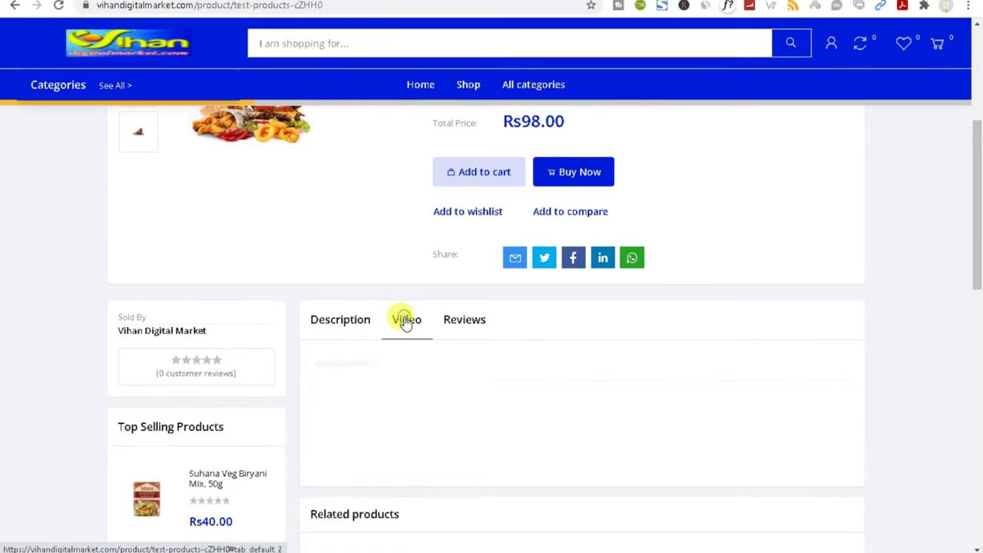
Show the test products item's embedded video
click(405, 320)
mouse_move(979, 302)
mouse_down()
mouse_move(977, 376)
mouse_move(979, 307)
mouse_up()
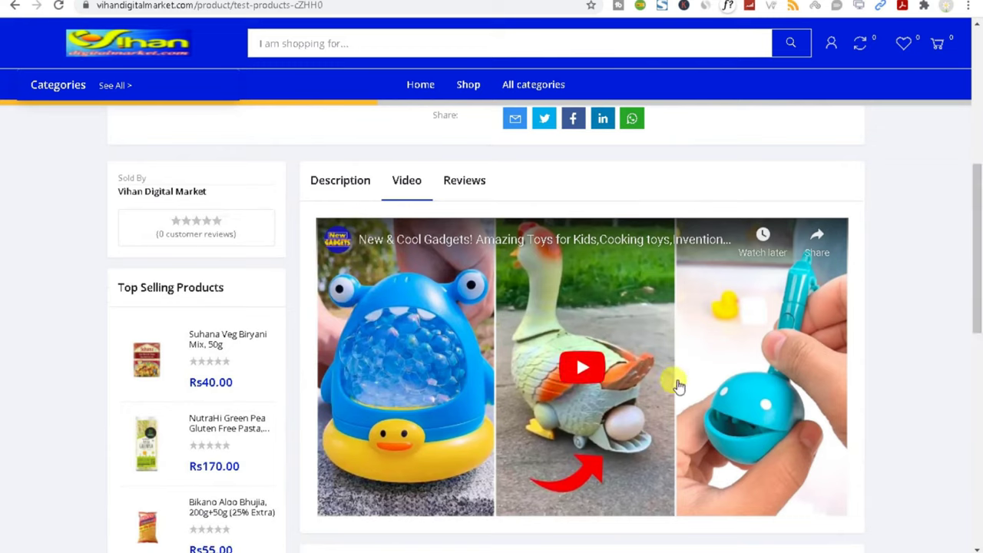
mouse_move(530, 547)
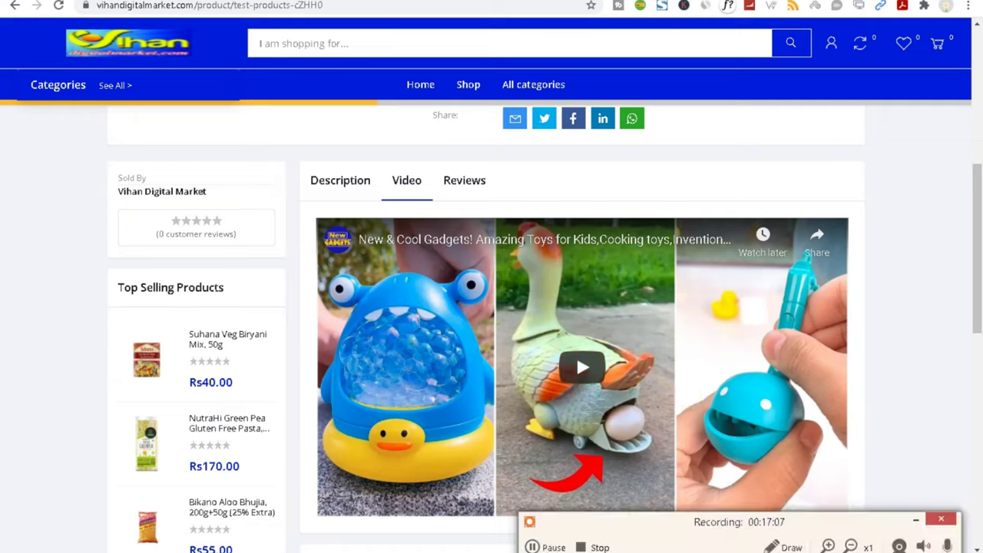
click(914, 522)
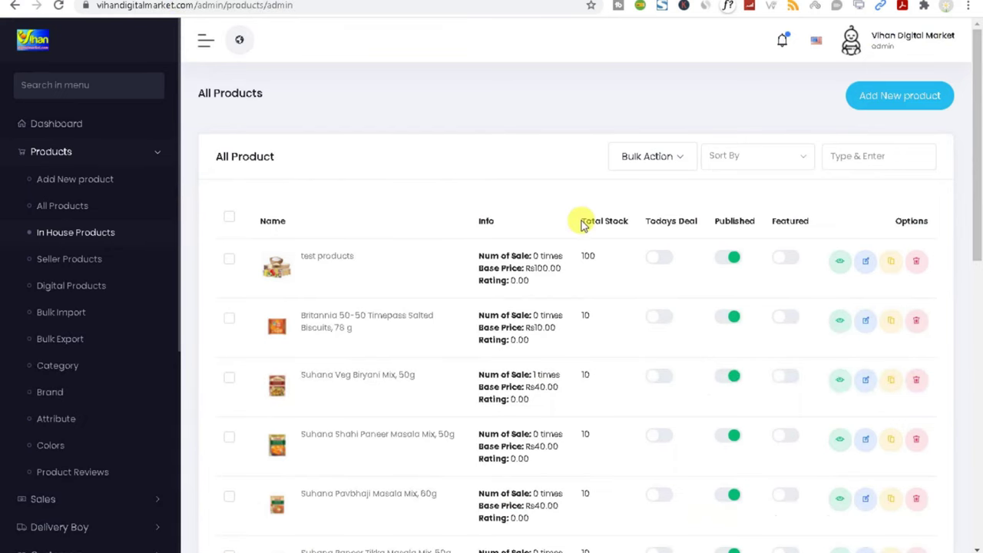
Browse Seller Products, Digital Products and the Add New Digital Product form
click(69, 259)
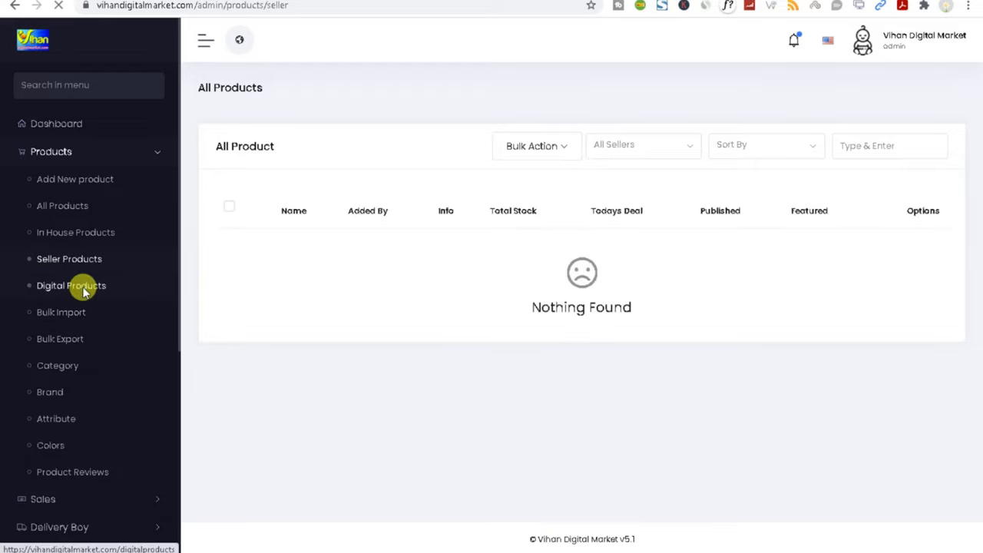
click(84, 288)
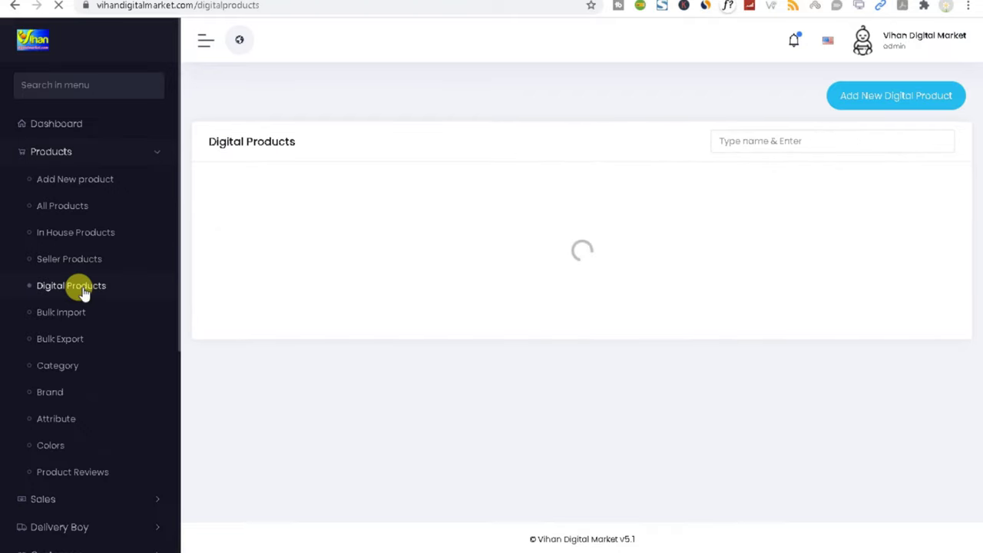
click(876, 98)
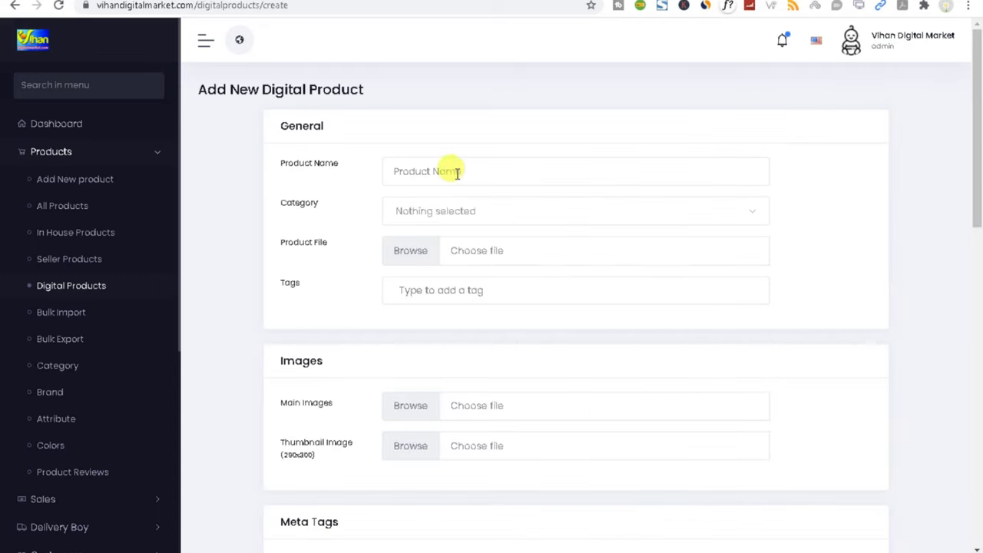
mouse_move(976, 136)
mouse_down()
mouse_move(972, 505)
mouse_move(979, 140)
mouse_up()
View the Bulk Import page, then export all products to products.xlsx
click(52, 316)
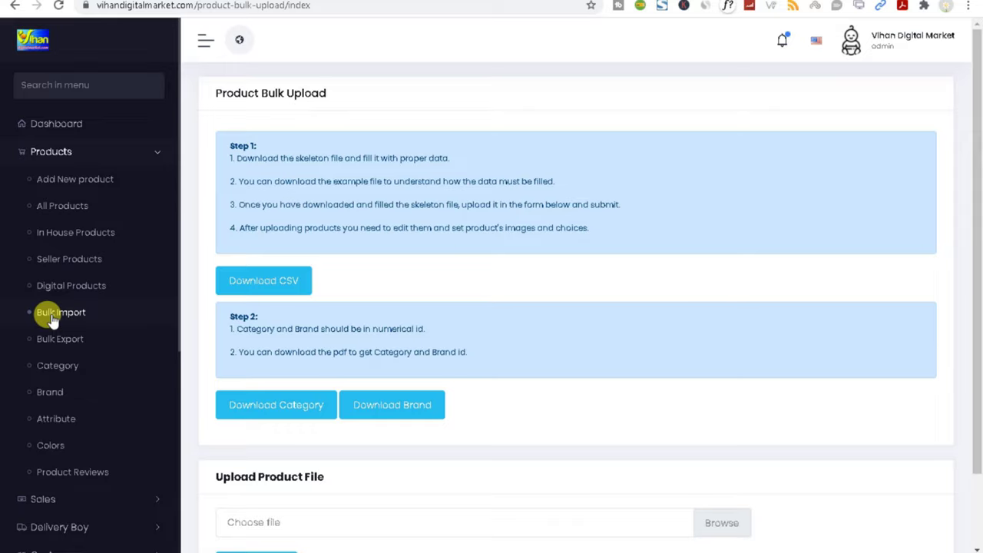
drag(974, 217, 977, 378)
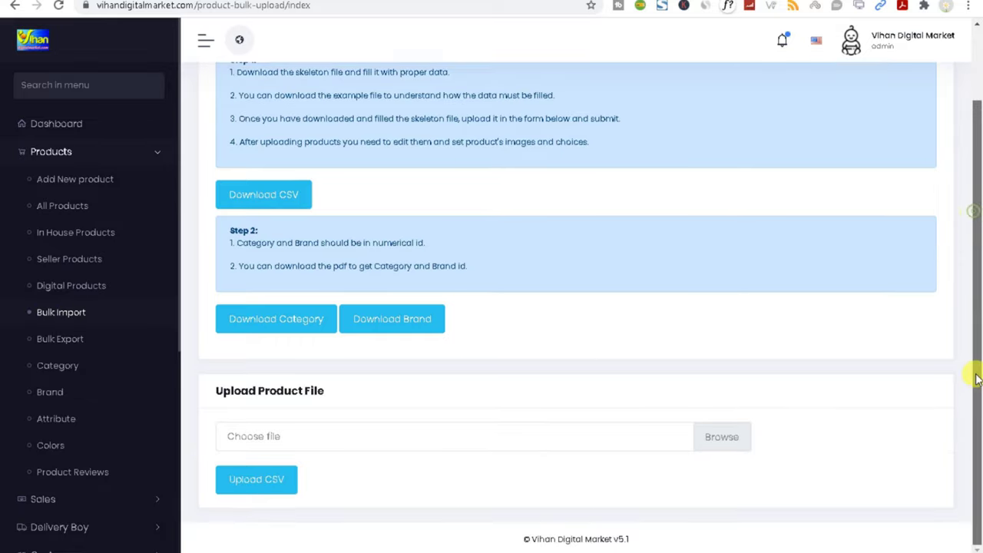
click(65, 344)
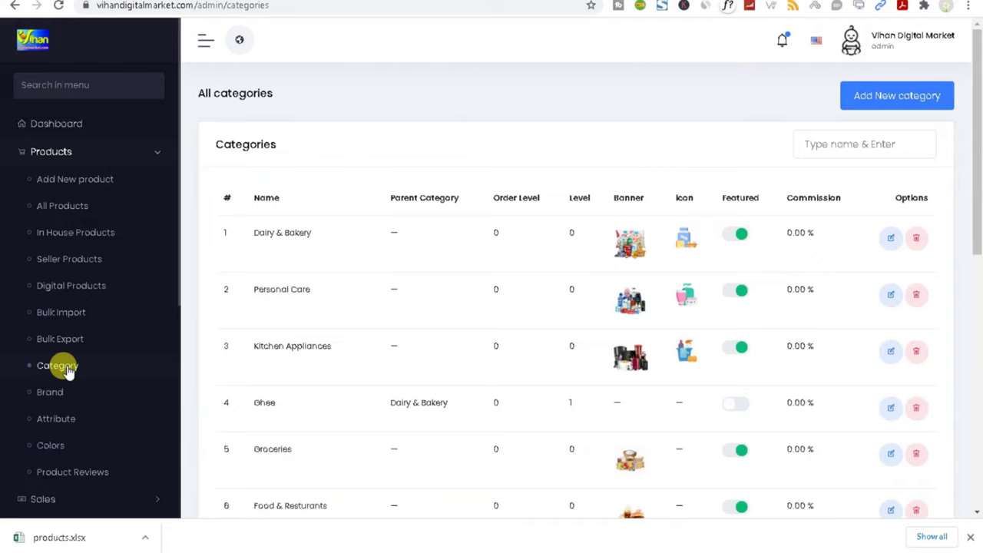
Scroll the category list and open the Dairy & Bakery category's edit action
drag(974, 184, 972, 335)
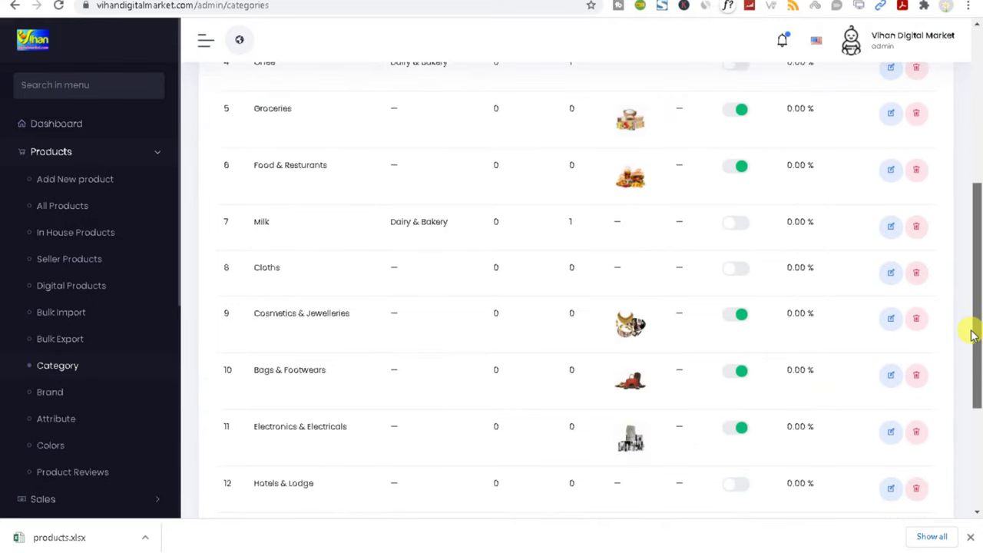
drag(972, 336, 975, 185)
click(891, 226)
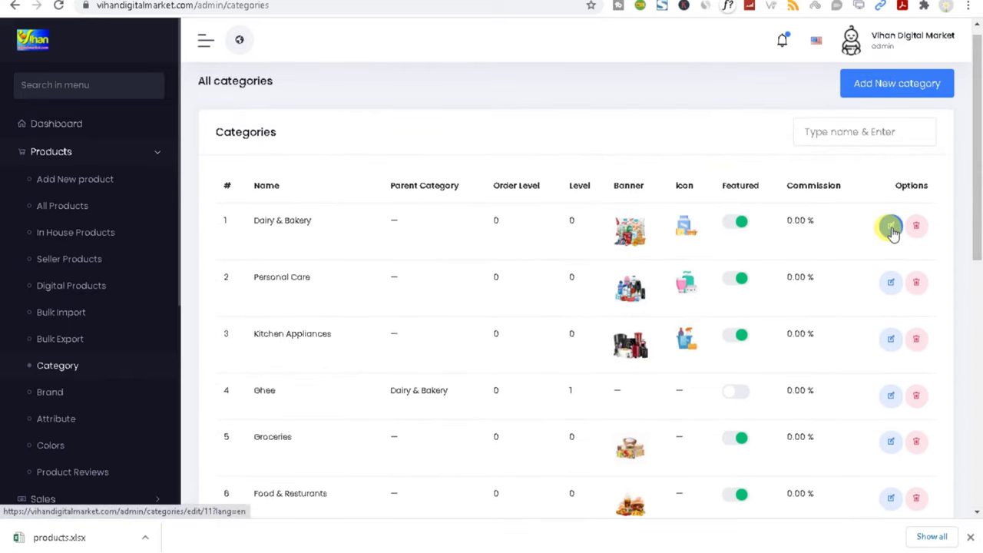
click(918, 229)
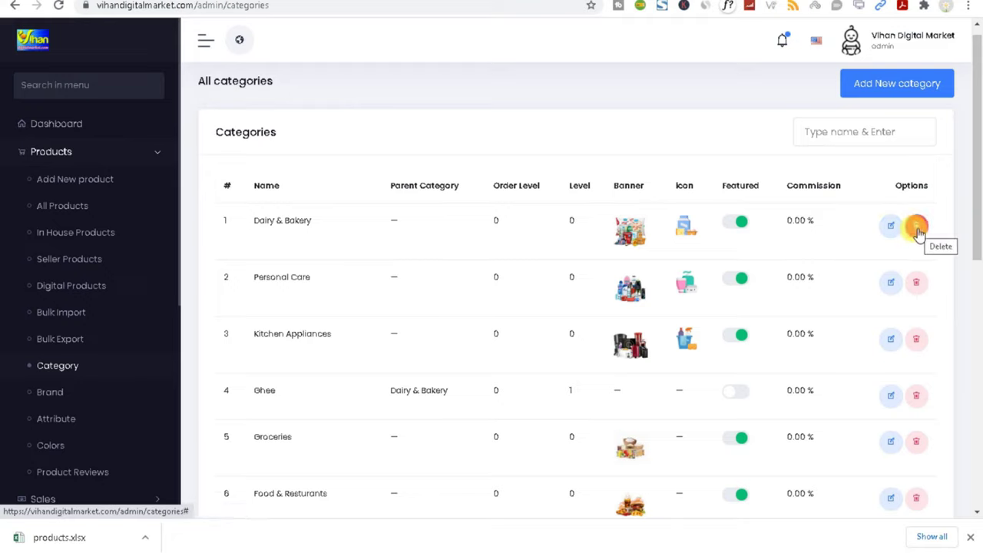
Look over a blank new category form, keeping parent as No Parent, then go to Brands
click(878, 88)
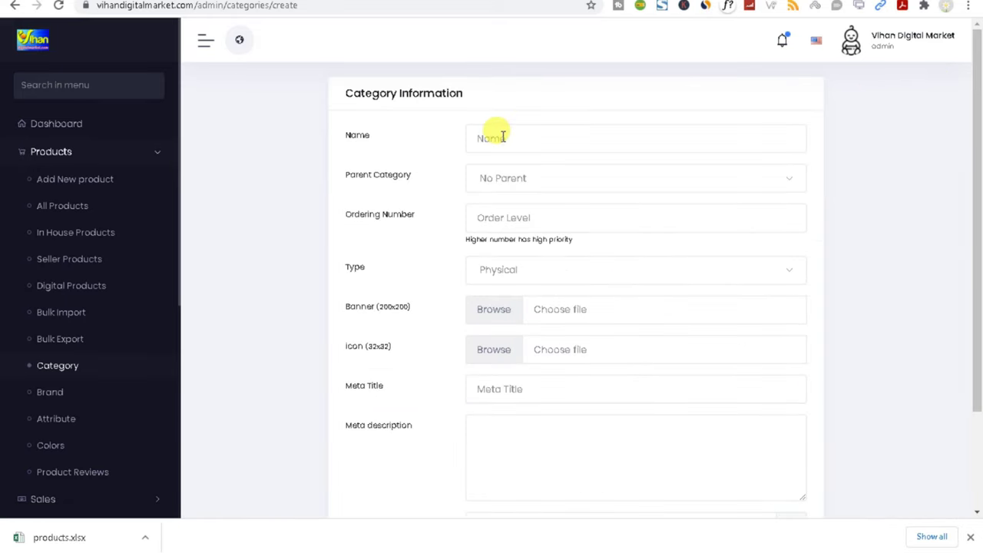
click(497, 136)
click(473, 180)
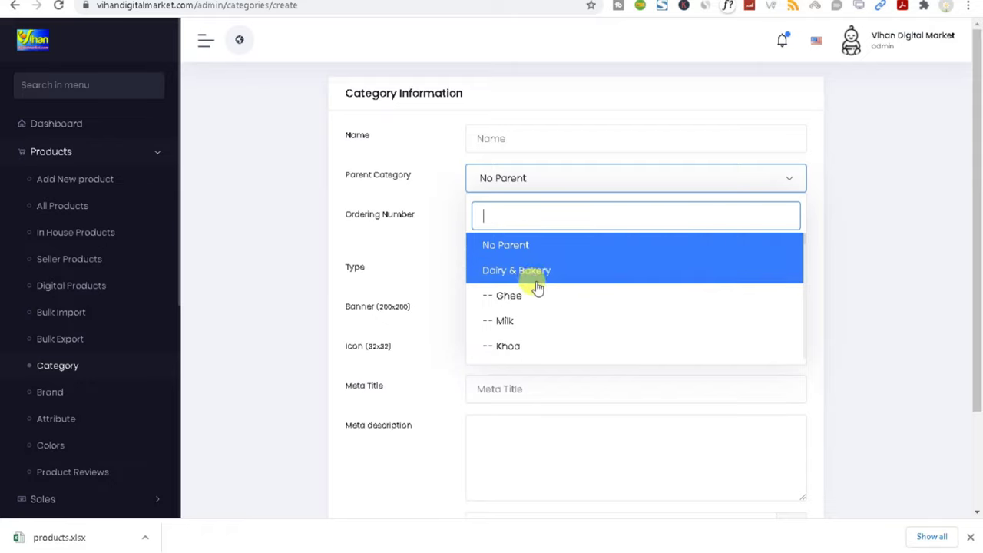
click(358, 226)
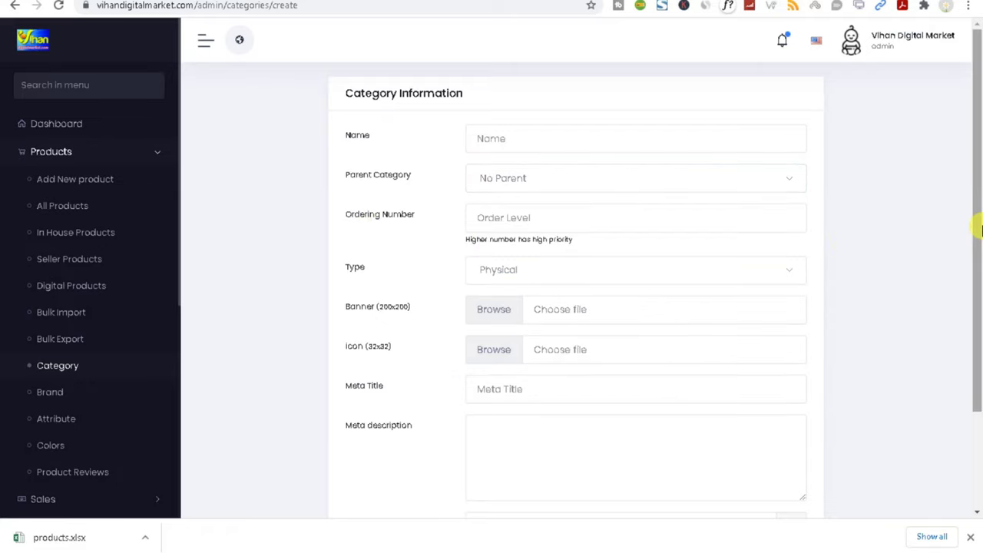
drag(980, 232, 976, 487)
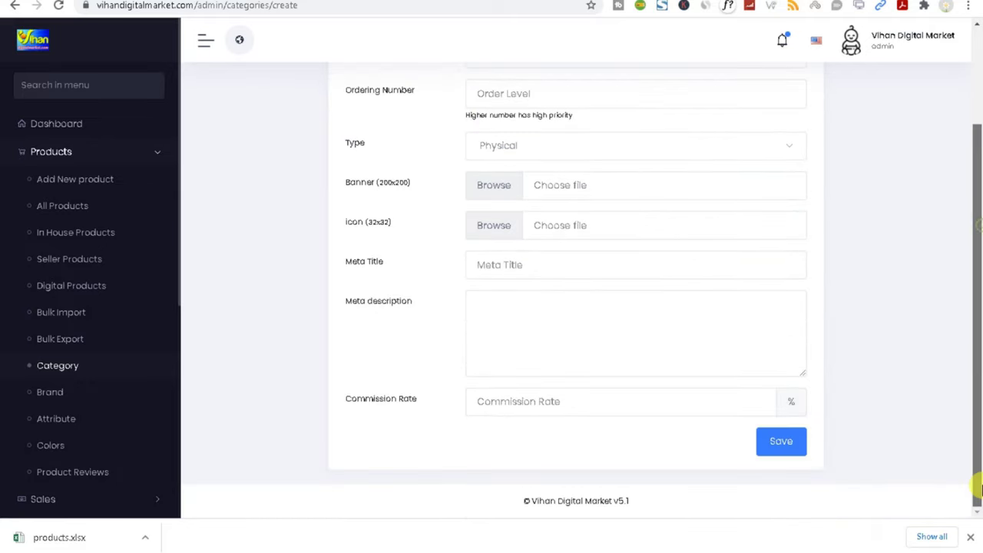
click(58, 400)
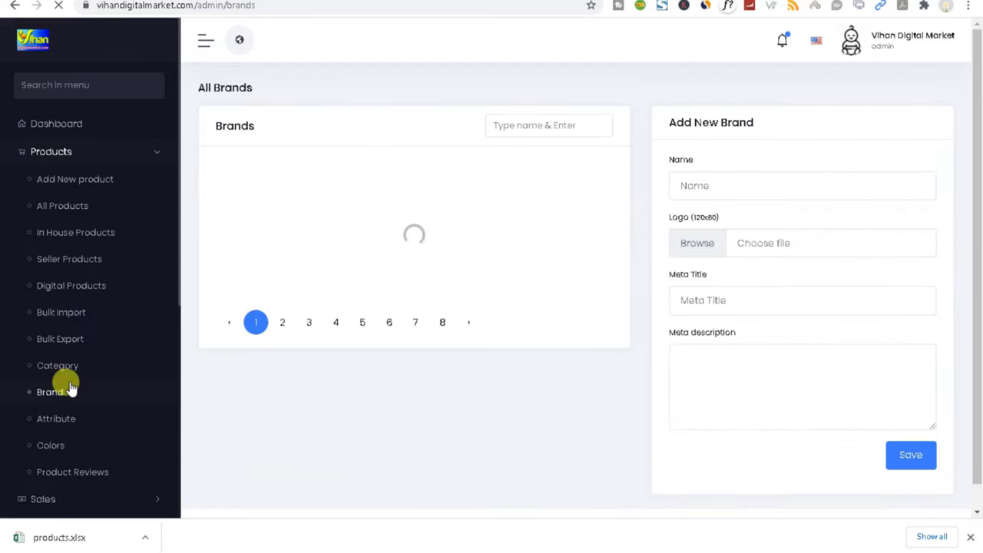
Look at the add-brand and add-attribute forms, then return to All Products
click(680, 185)
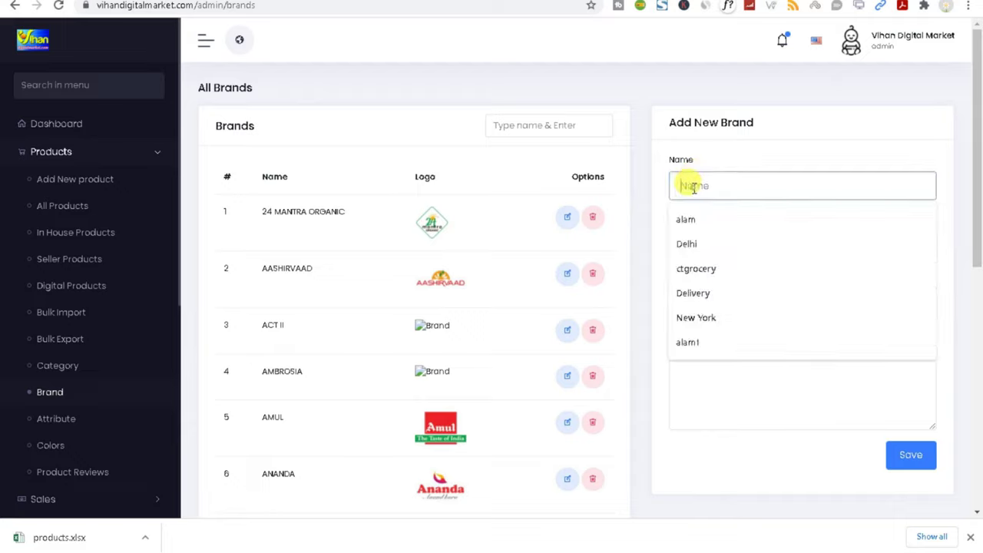
click(676, 396)
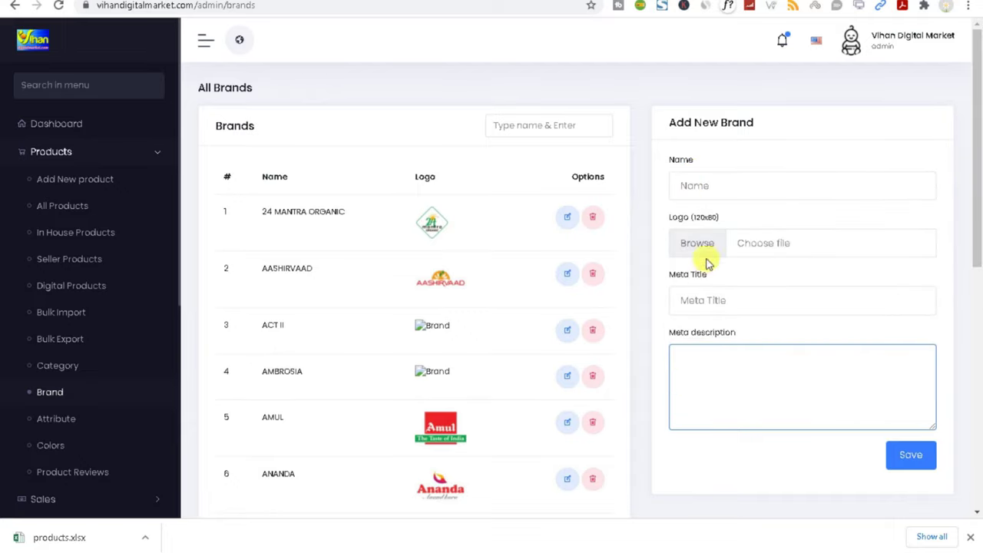
click(47, 416)
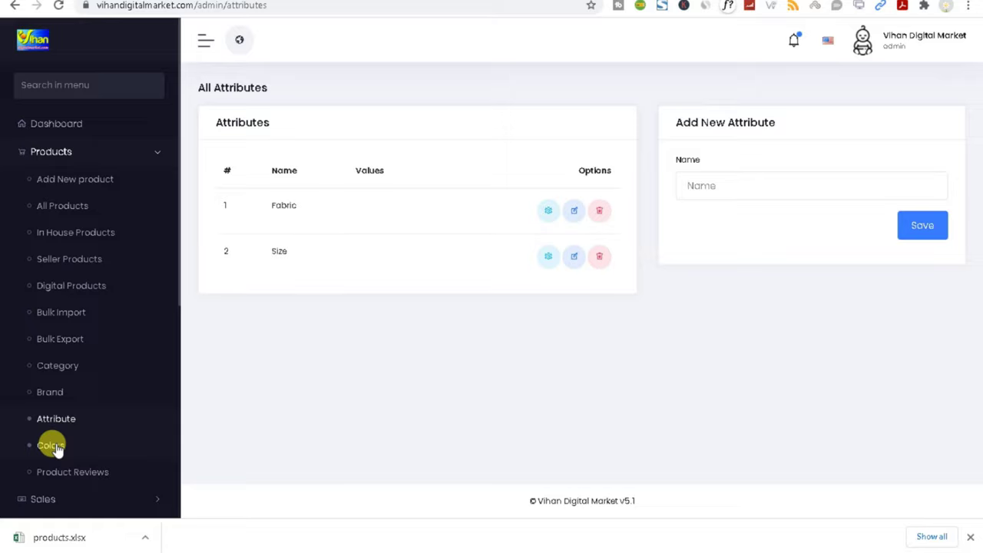
click(717, 184)
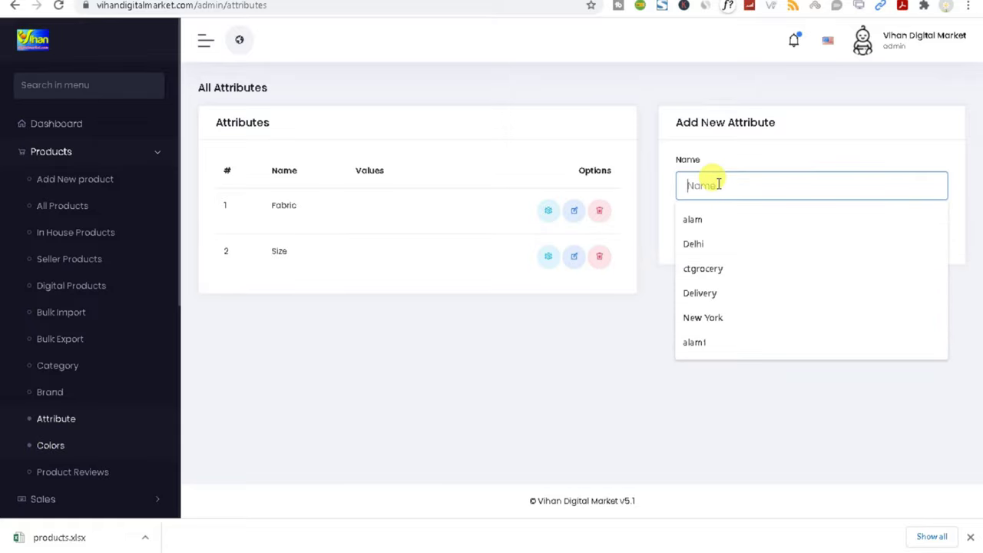
click(439, 412)
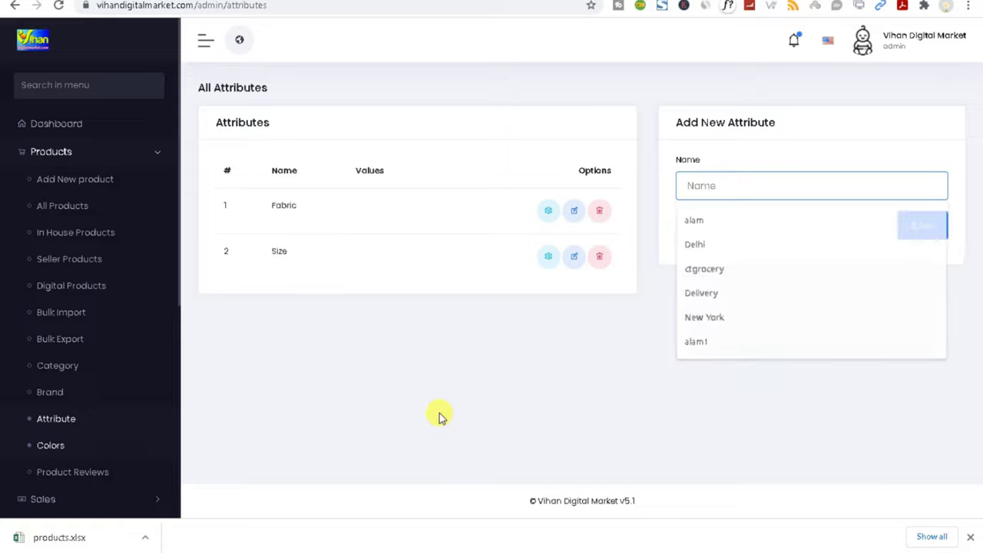
click(74, 181)
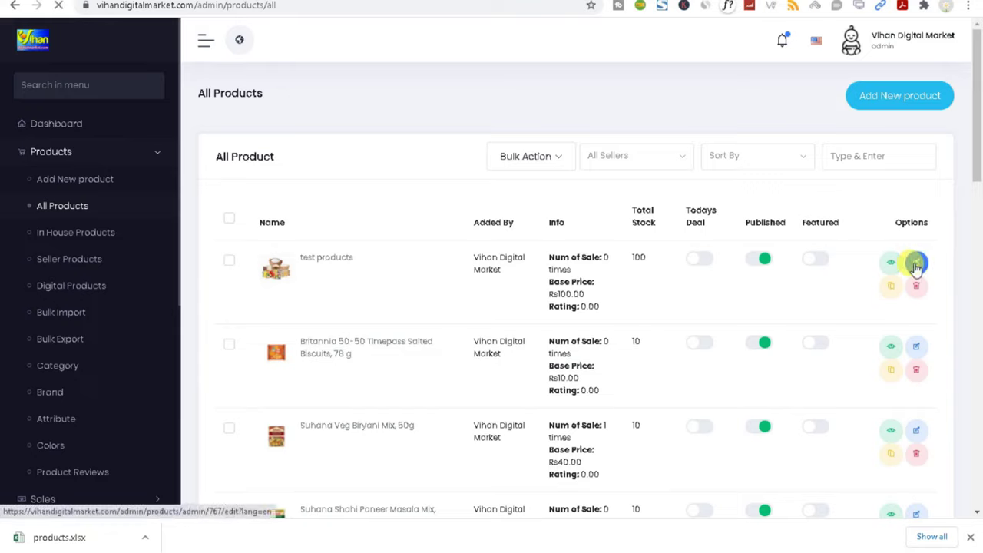
Edit test products and add AliceBlue, AntiqueWhite, Aqua and Aquamarine colour variants
click(916, 265)
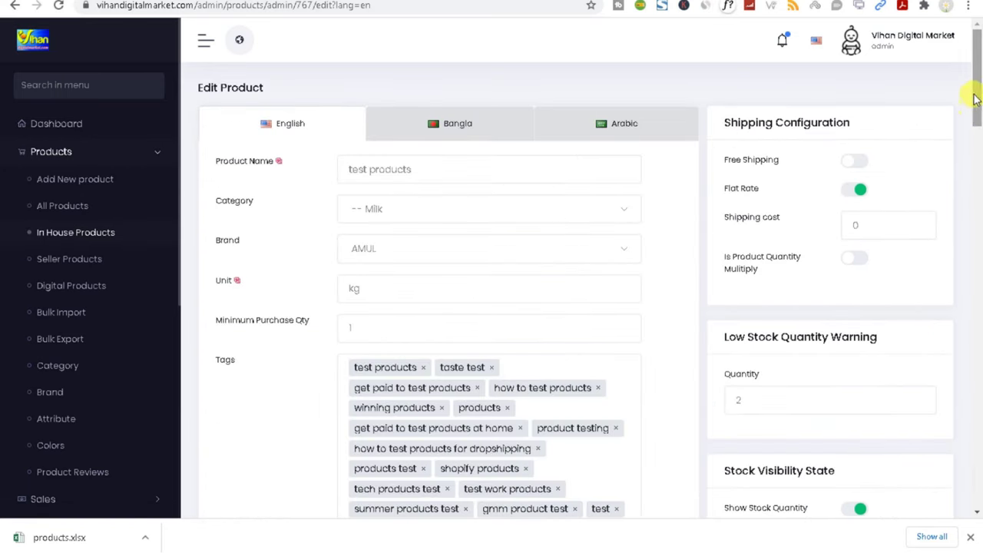
drag(977, 96, 959, 261)
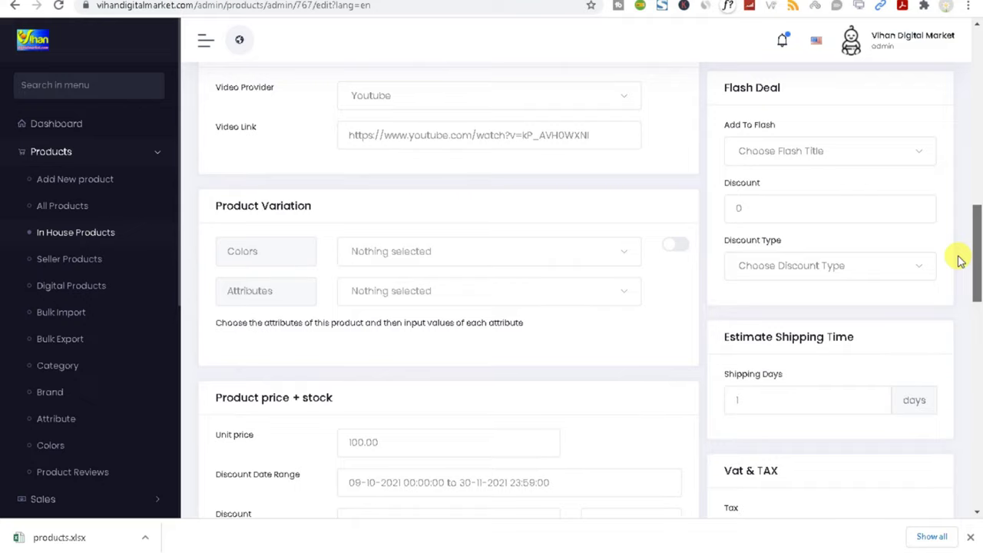
drag(959, 261, 959, 274)
click(675, 168)
click(396, 163)
click(388, 233)
click(411, 281)
click(407, 306)
click(403, 330)
click(670, 220)
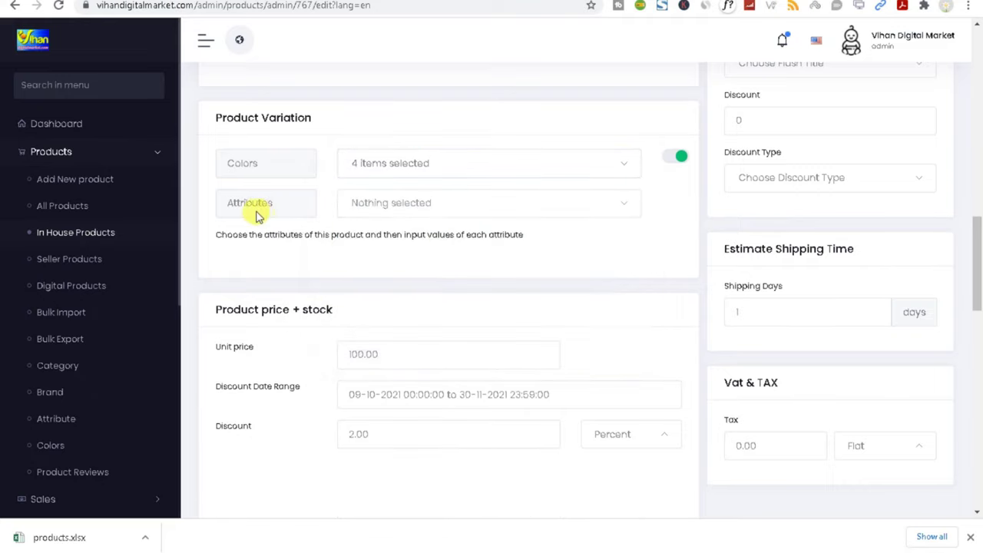
Add Size as a product attribute and view its value choices
click(360, 211)
click(376, 275)
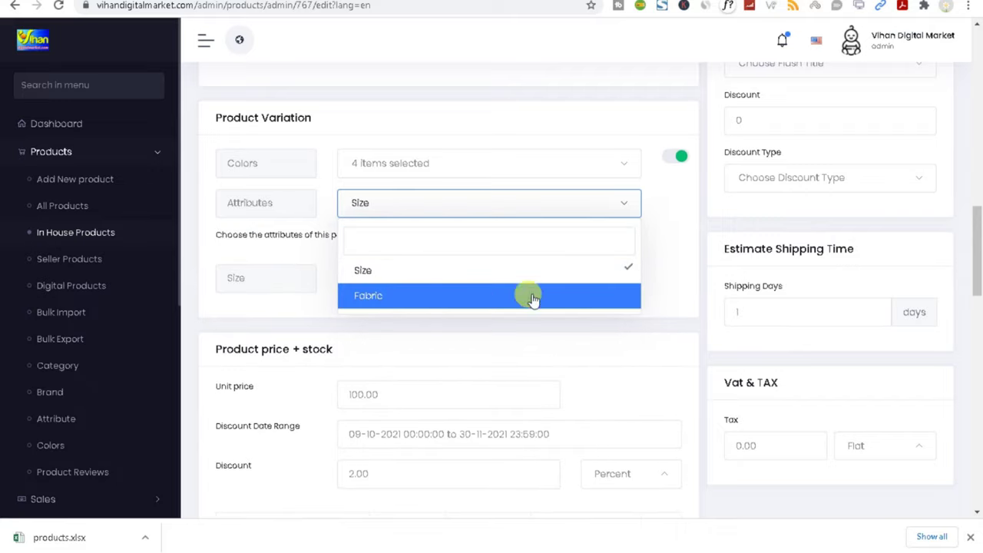
click(684, 250)
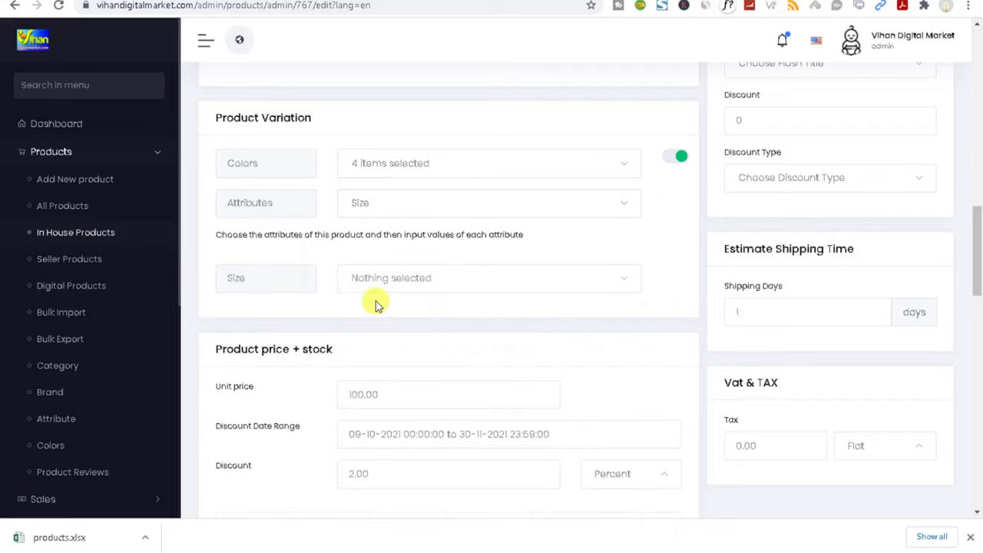
click(408, 286)
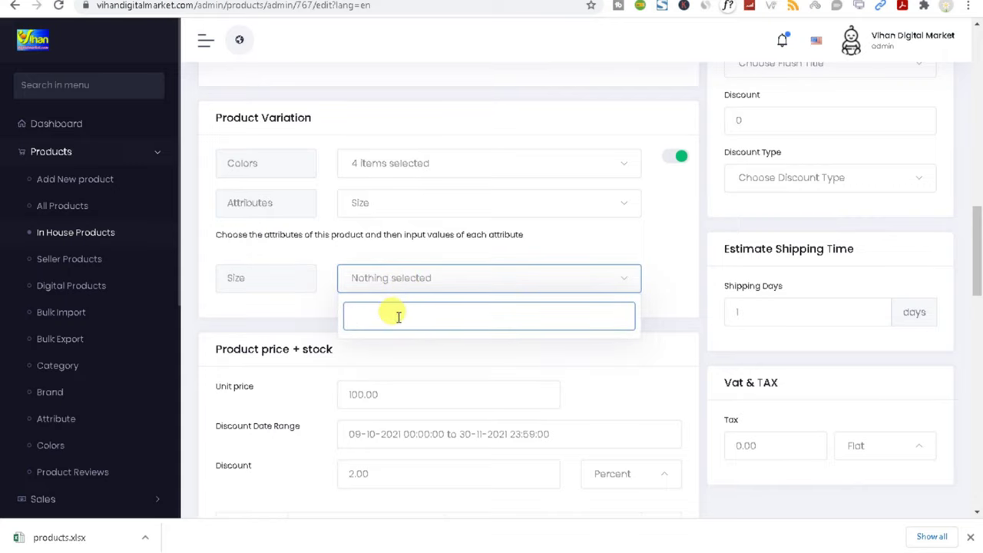
drag(973, 246, 977, 307)
Inspect the AliceBlue variant's price, quantity and photo fields unchanged, then open Colors
click(329, 193)
click(477, 193)
click(570, 197)
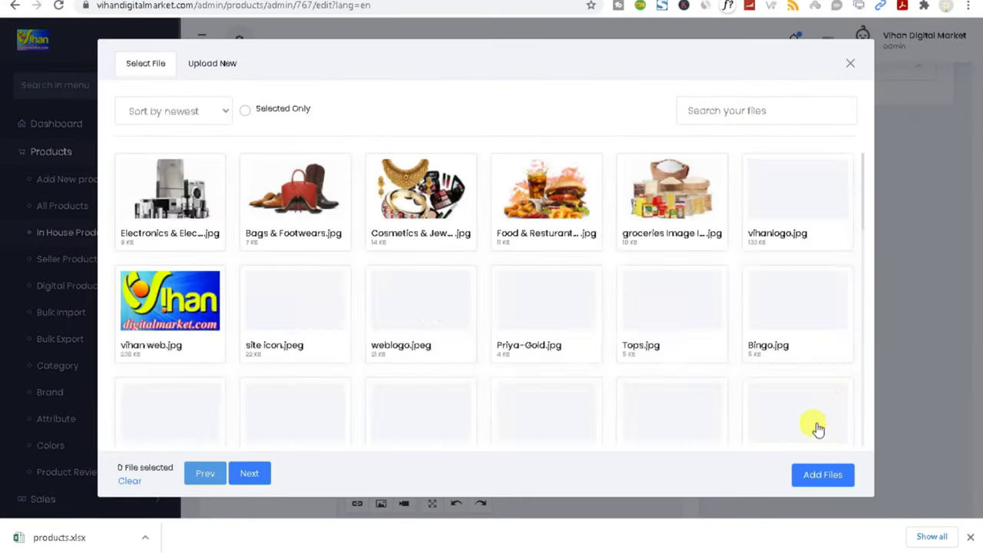
click(850, 63)
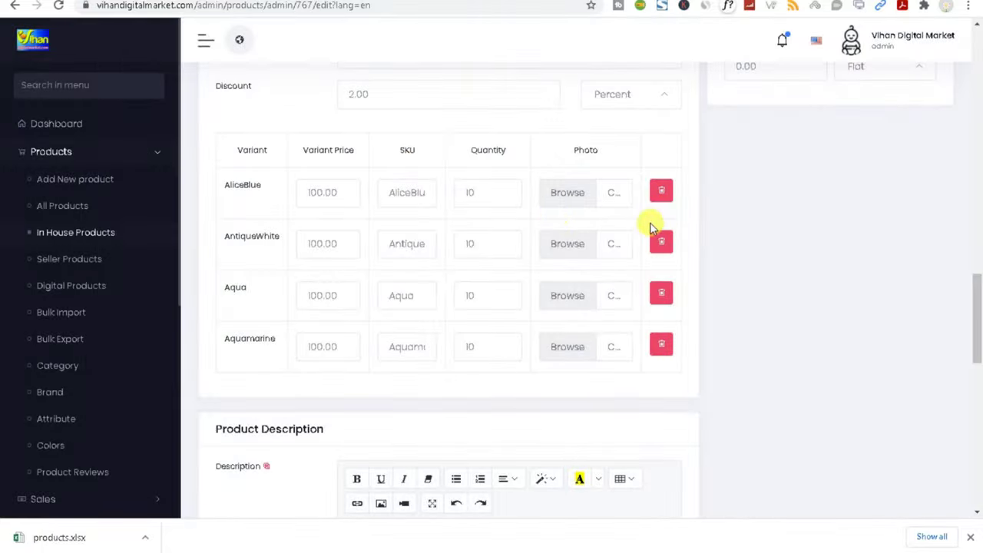
click(979, 374)
drag(979, 374, 977, 123)
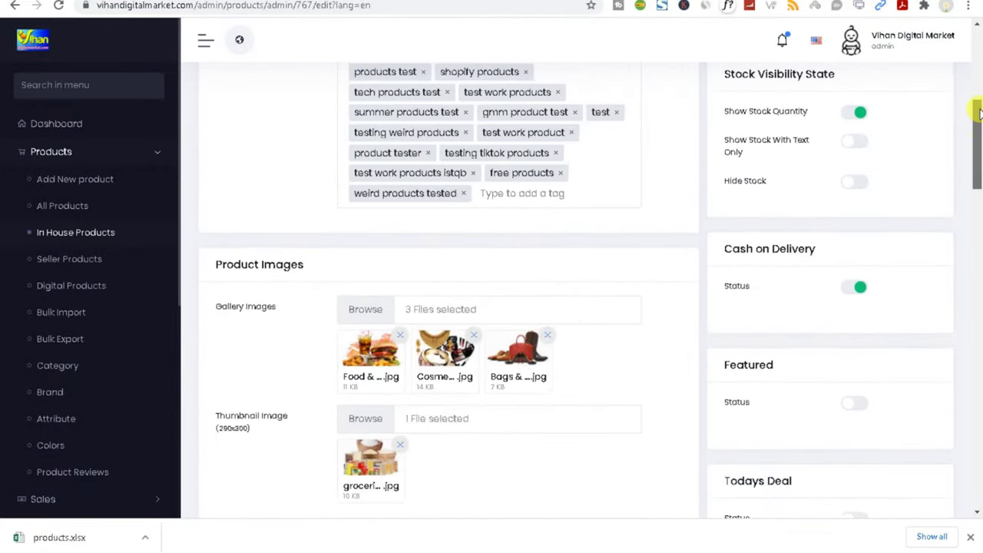
click(71, 446)
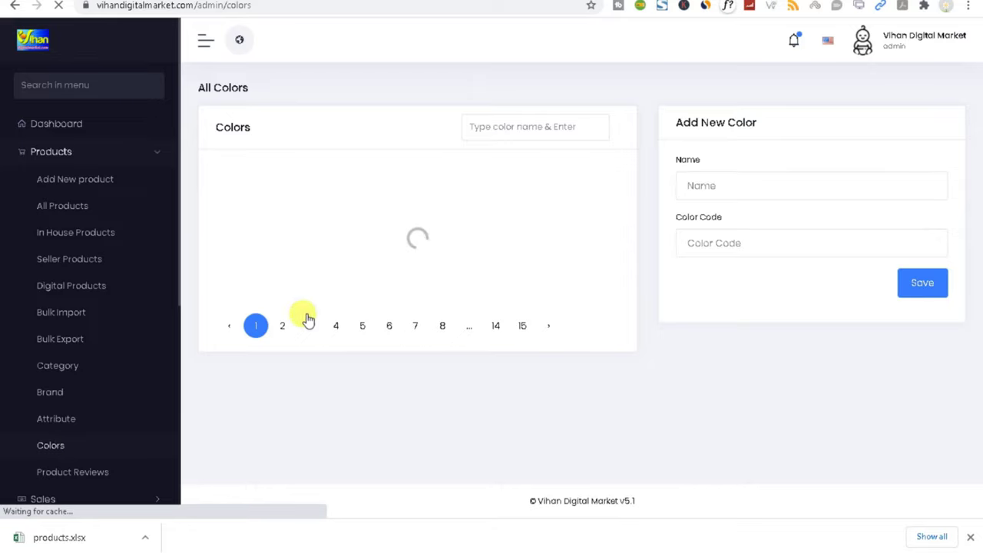
Leave the colour list, open Product Reviews (Nothing Found), and expand the Sales menu
click(707, 243)
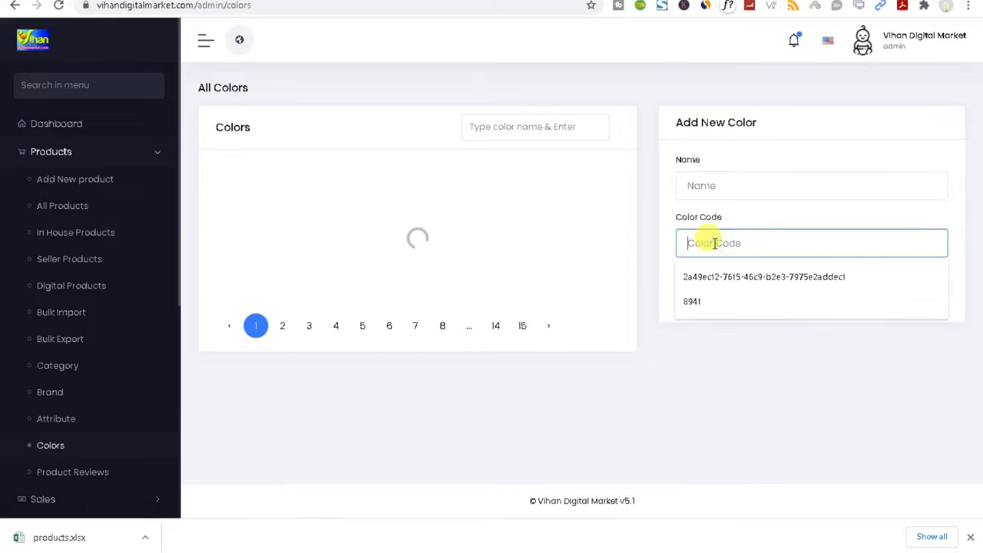
drag(976, 255, 974, 425)
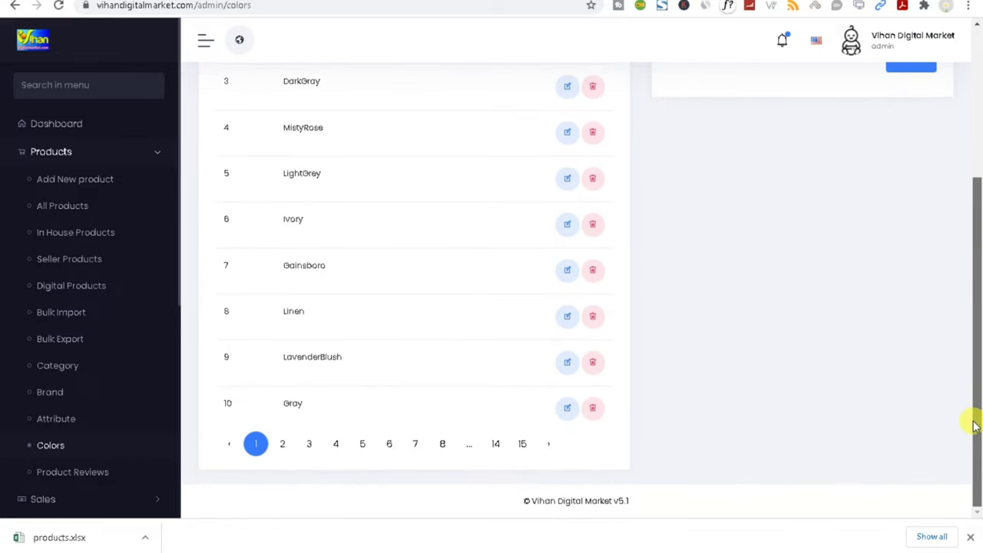
drag(974, 425, 974, 425)
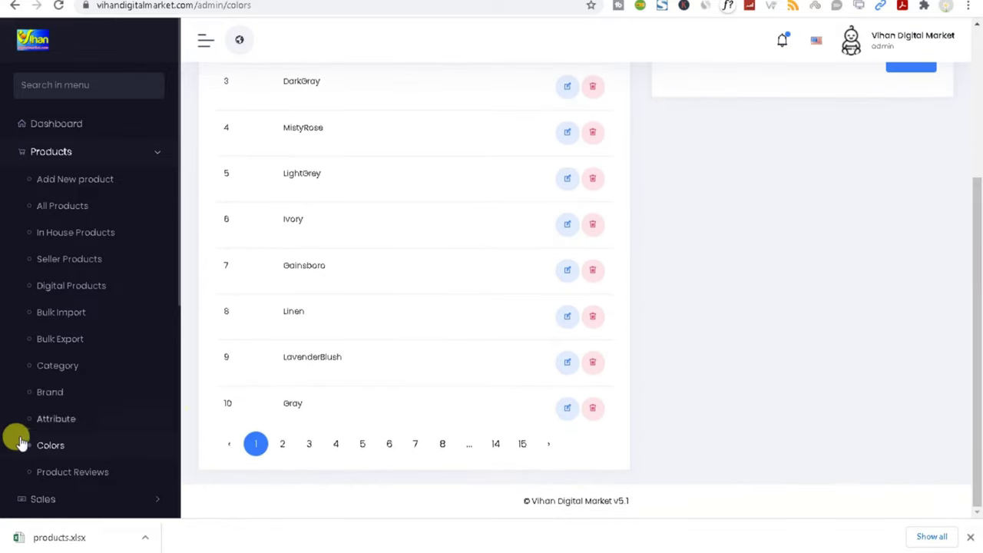
click(68, 475)
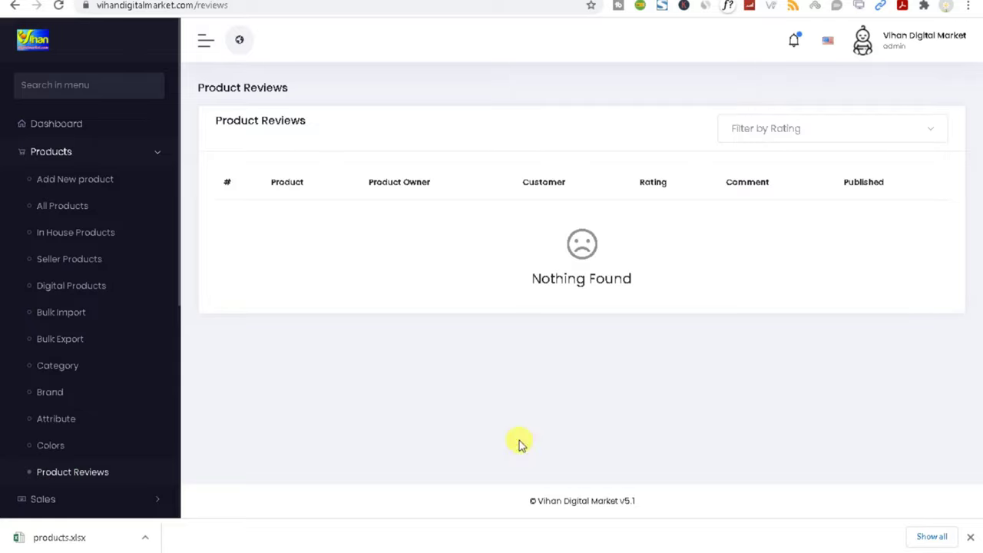
click(80, 500)
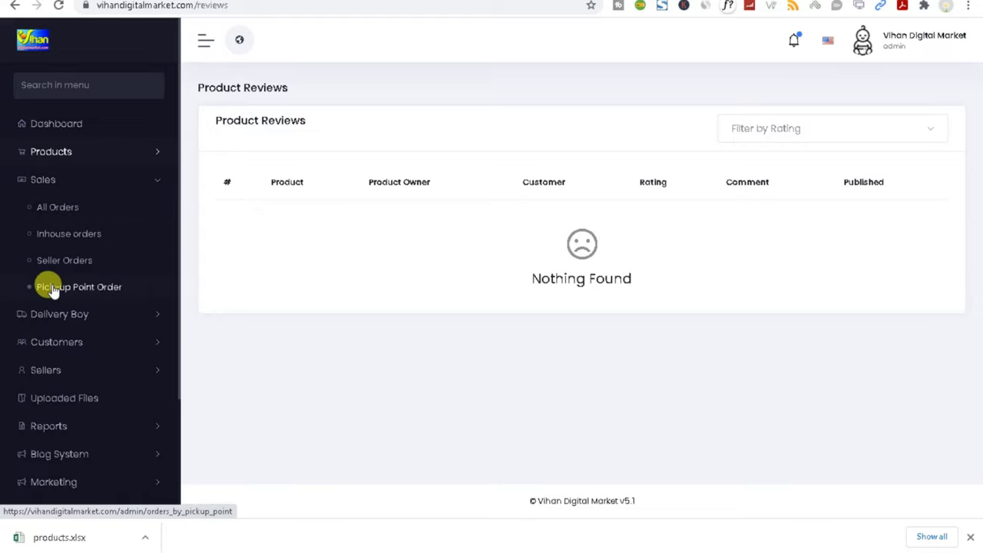
Browse the in-house and seller order lists, then open All Delivery Boys showing two staff
click(69, 239)
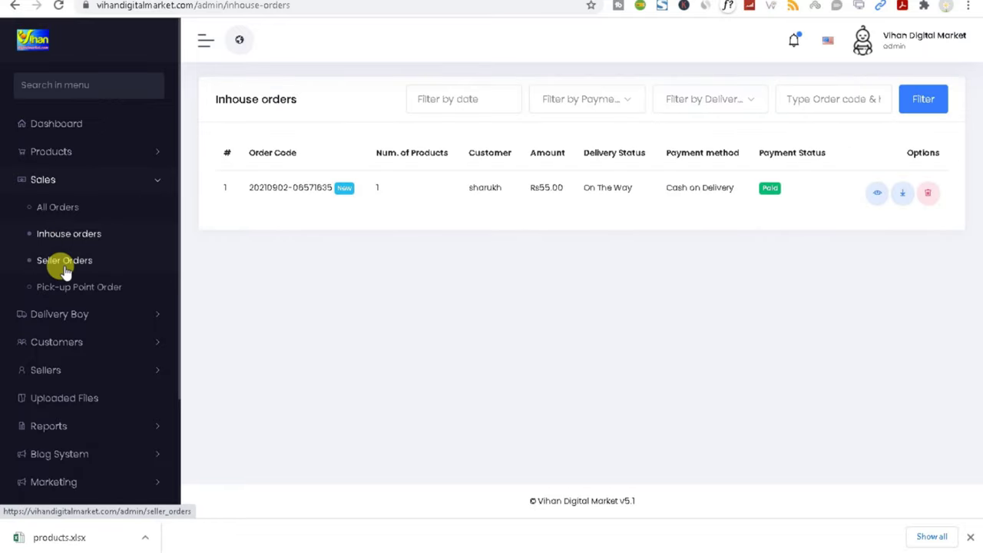
click(66, 269)
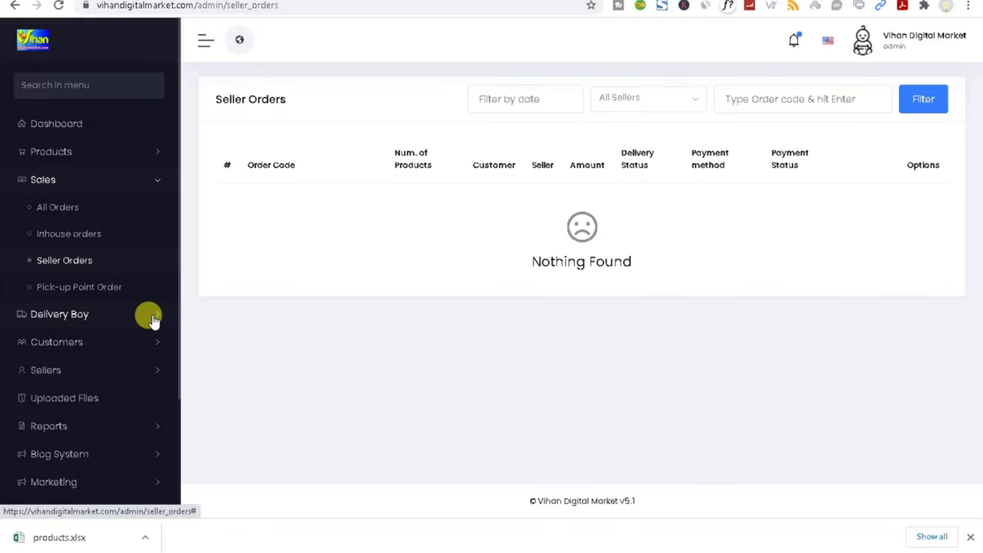
click(152, 319)
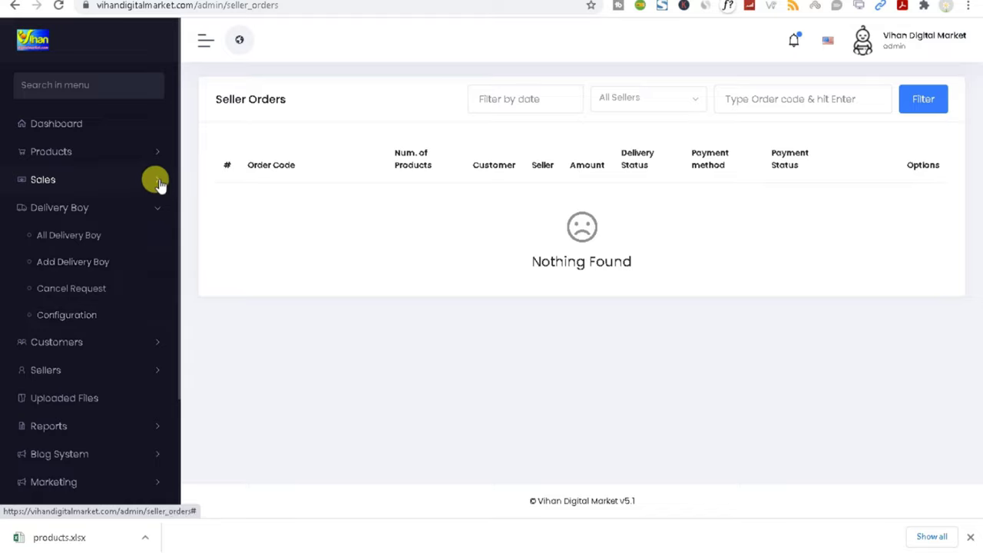
click(78, 344)
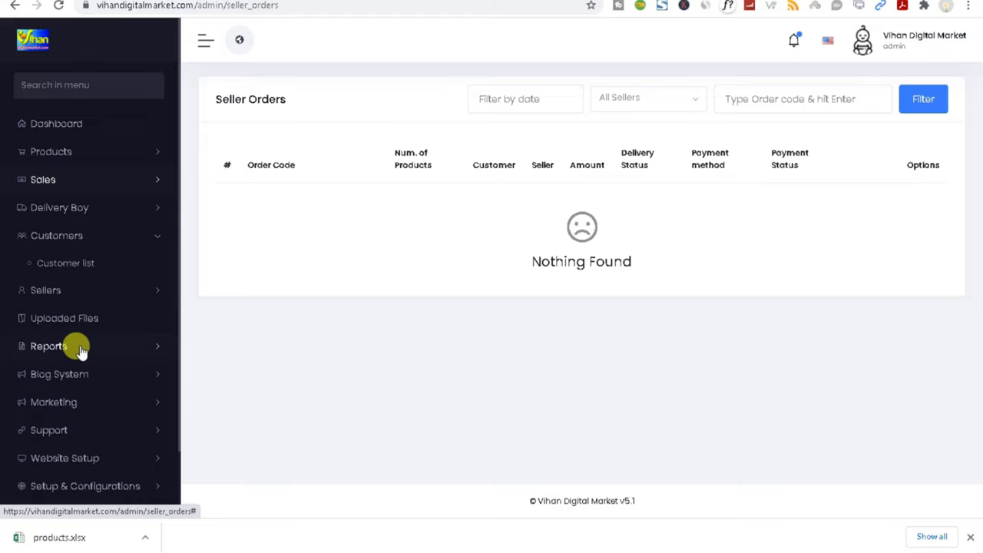
click(153, 217)
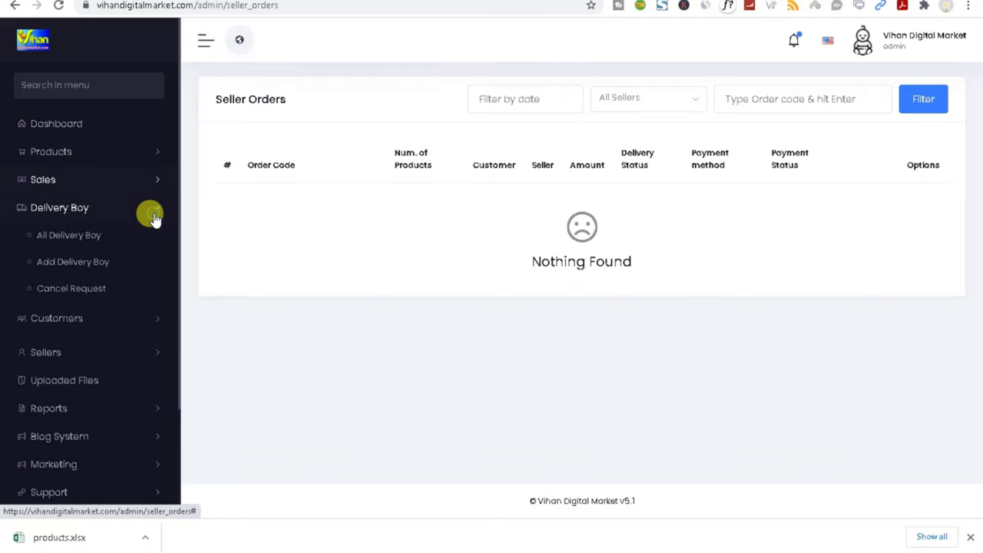
click(88, 238)
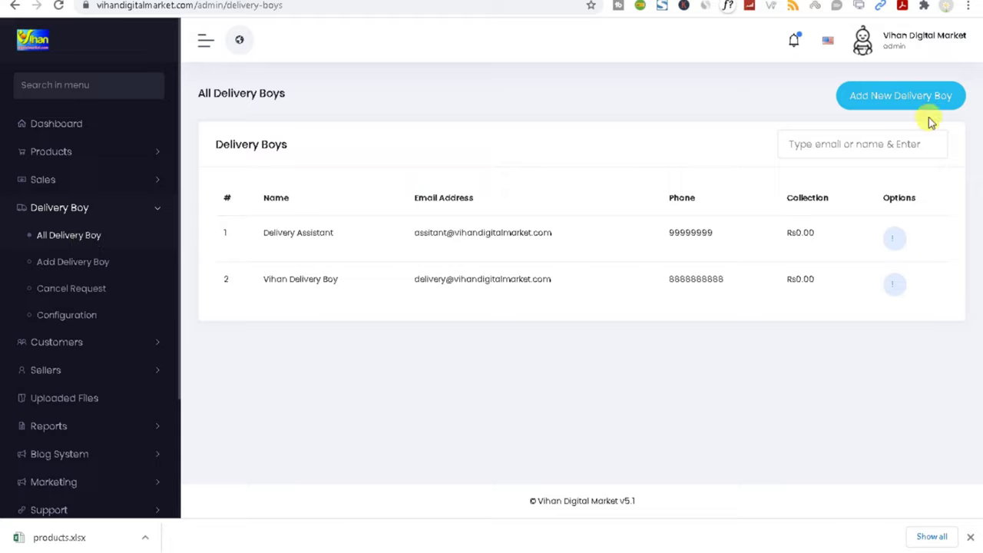
Bring up the Add New Delivery Boy form and inspect its Name and Country fields
click(884, 109)
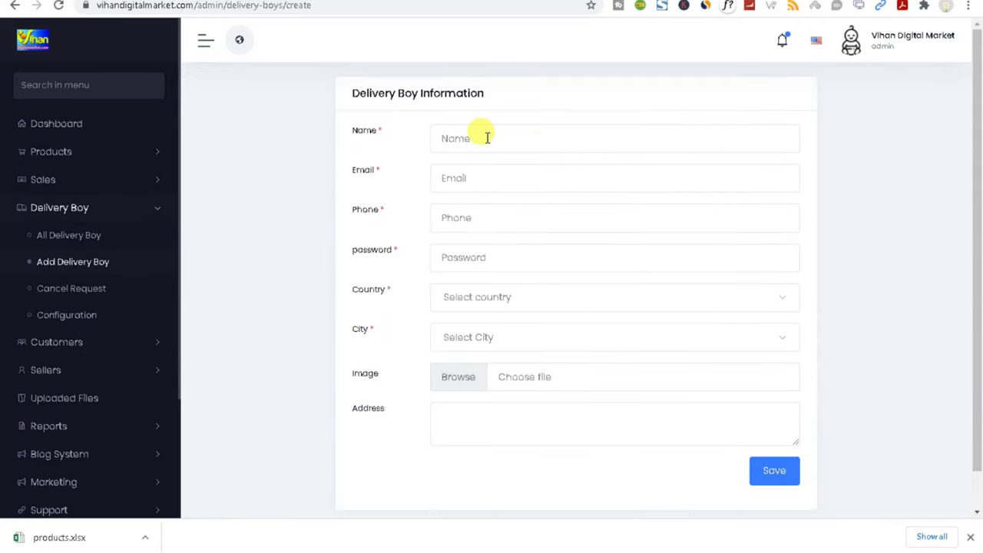
click(486, 137)
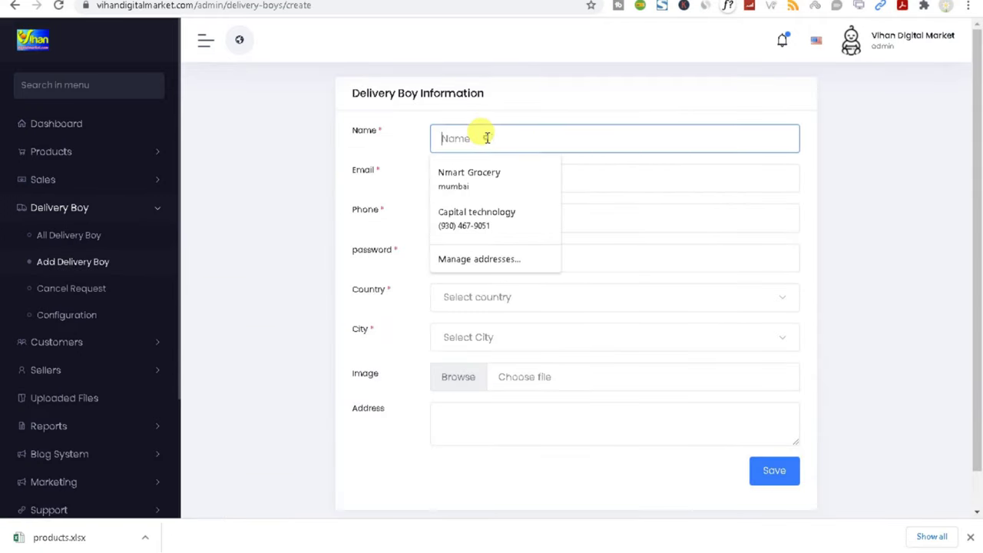
click(419, 162)
click(494, 256)
click(501, 297)
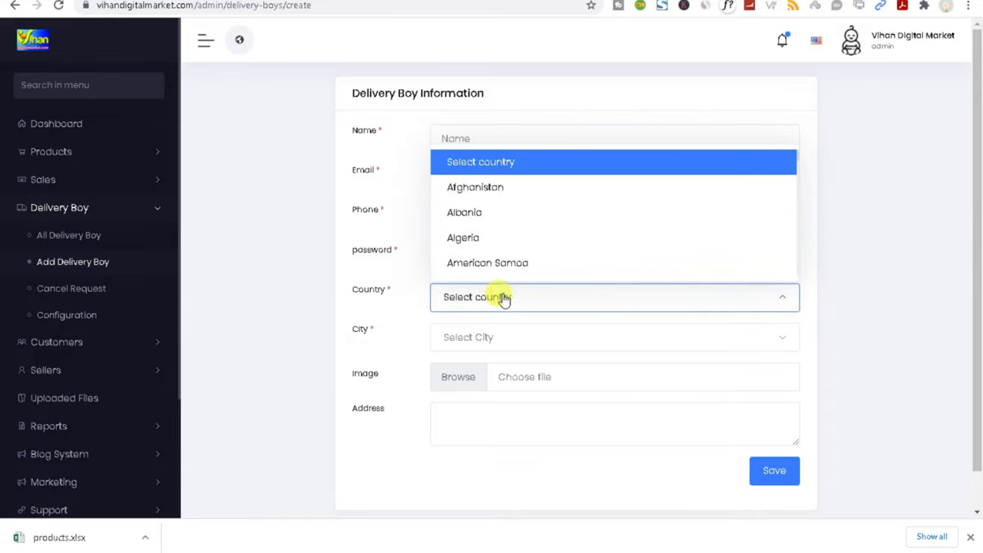
Check the City and Address field options, then switch to the storefront product page
click(490, 338)
click(395, 352)
click(507, 343)
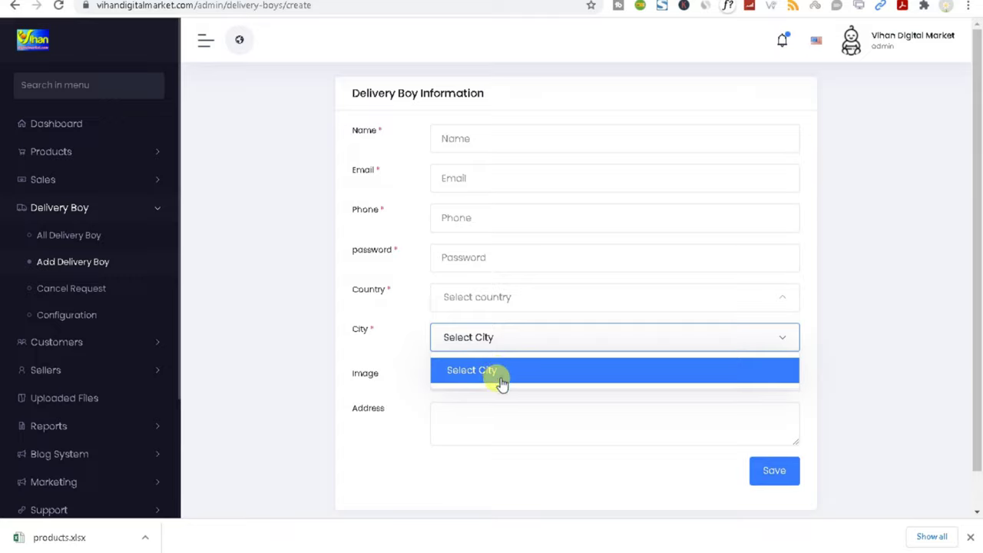
click(525, 424)
click(340, 410)
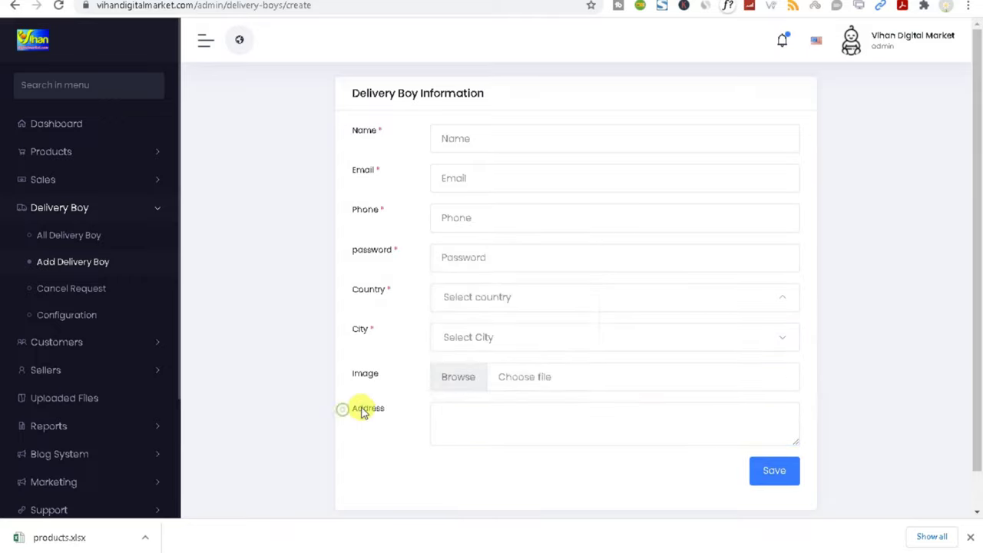
click(463, 348)
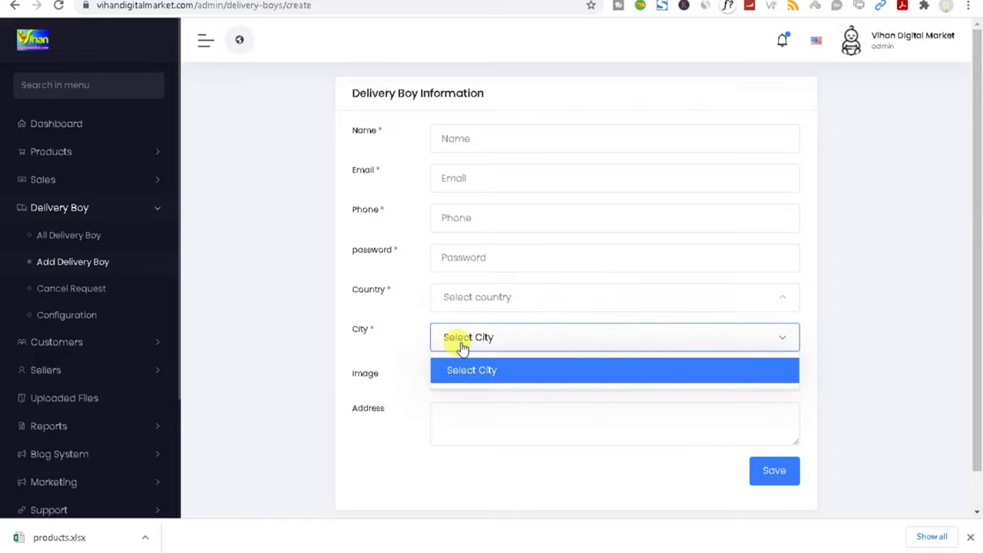
click(461, 371)
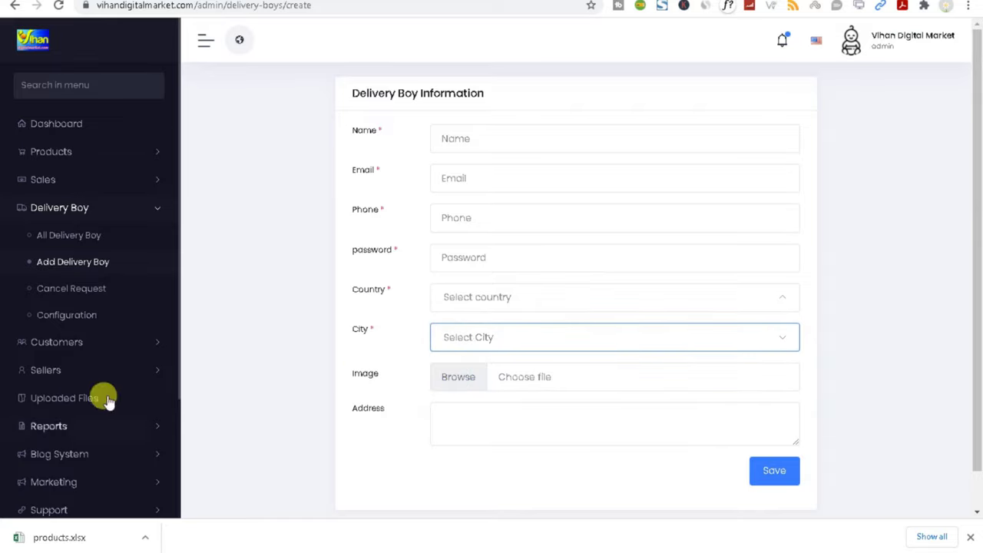
scroll(100, 417, down, 1)
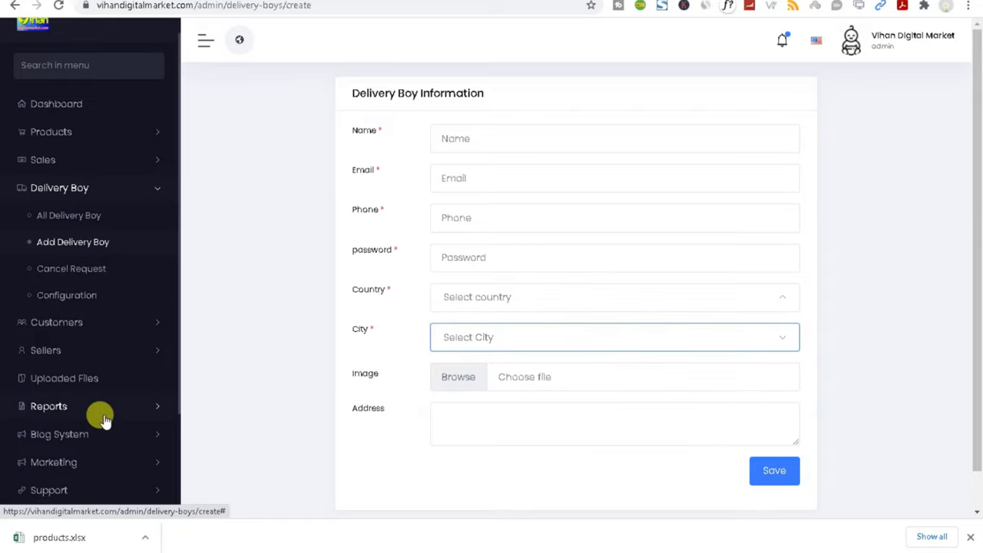
key(ctrl+Tab)
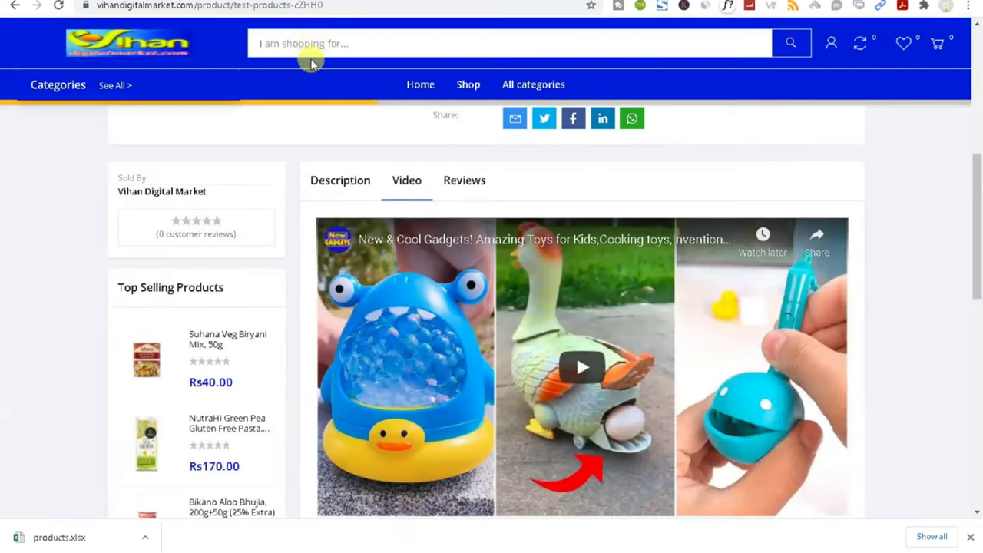
Check the storefront's BILASPUR location choices, then view Delivery Boy Cancel Request and Configuration pages
drag(974, 202, 976, 65)
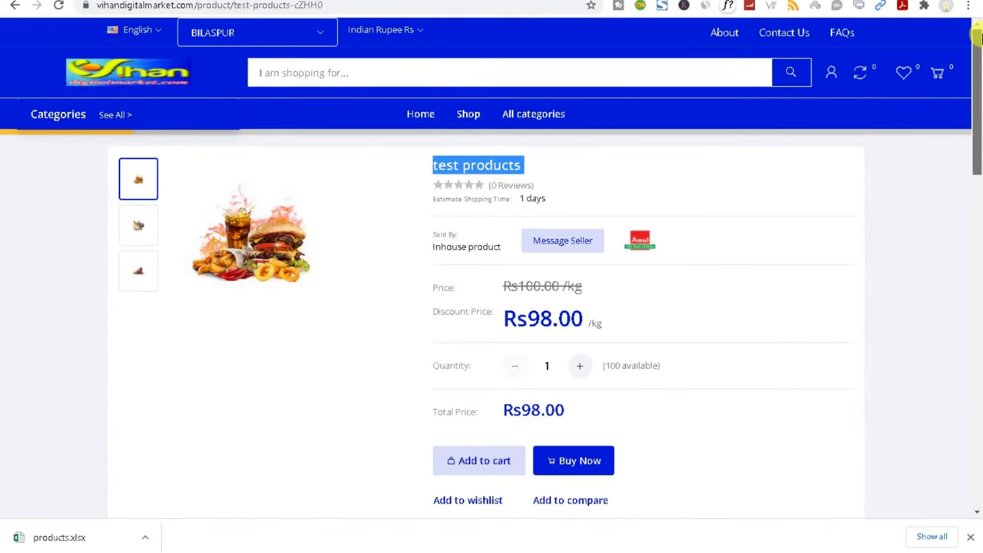
click(272, 35)
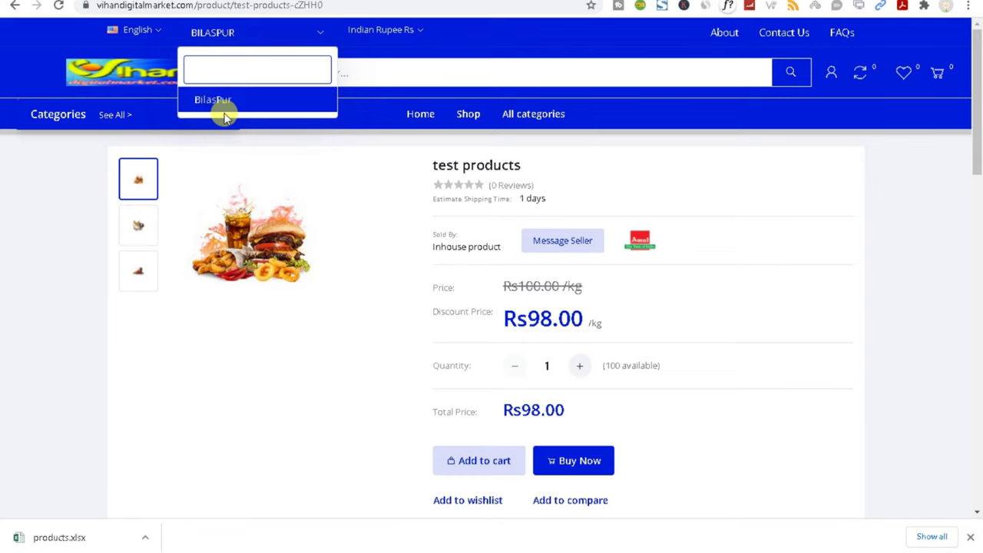
key(ctrl+Tab)
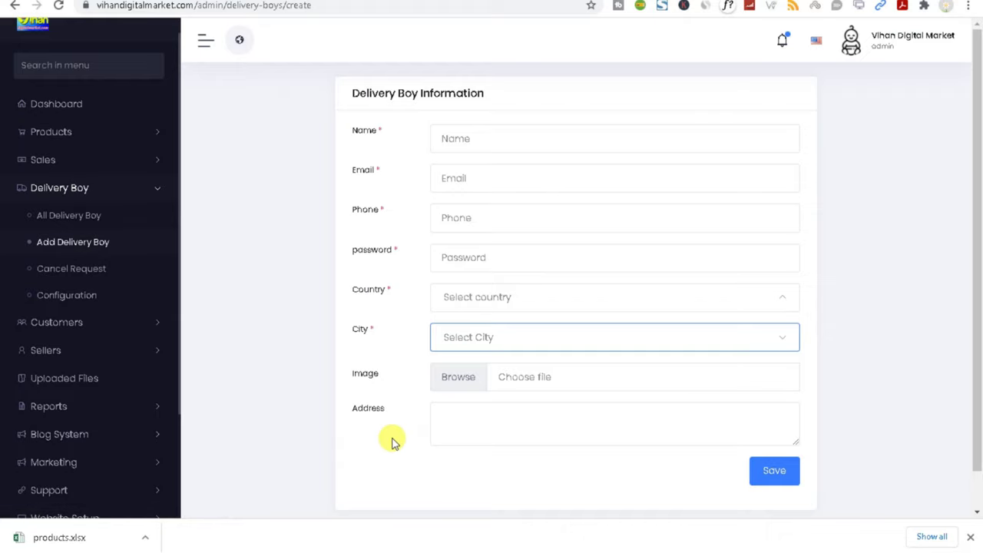
click(91, 278)
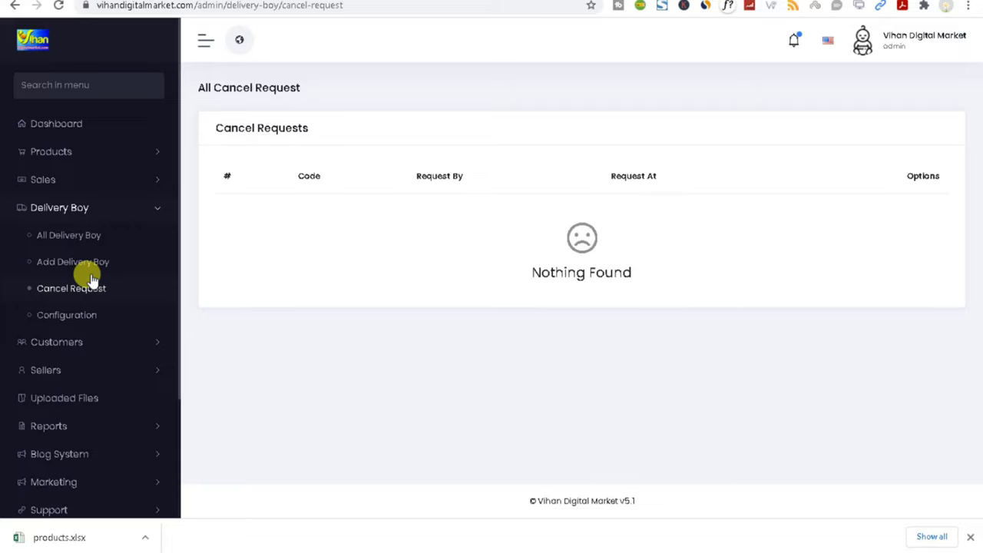
click(89, 321)
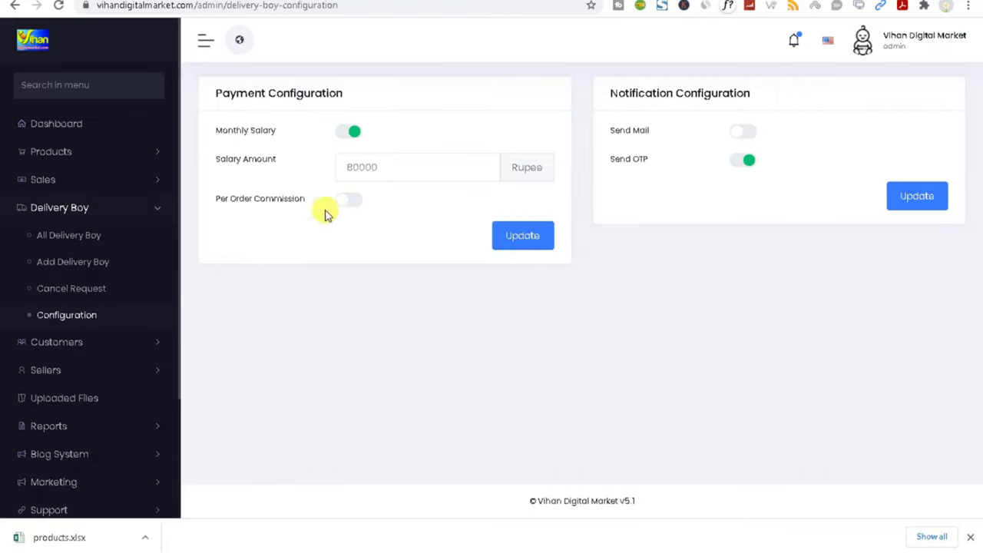
Change the delivery boy monthly salary from 80000 to 8000 rupees and save it
click(399, 166)
drag(431, 169, 319, 171)
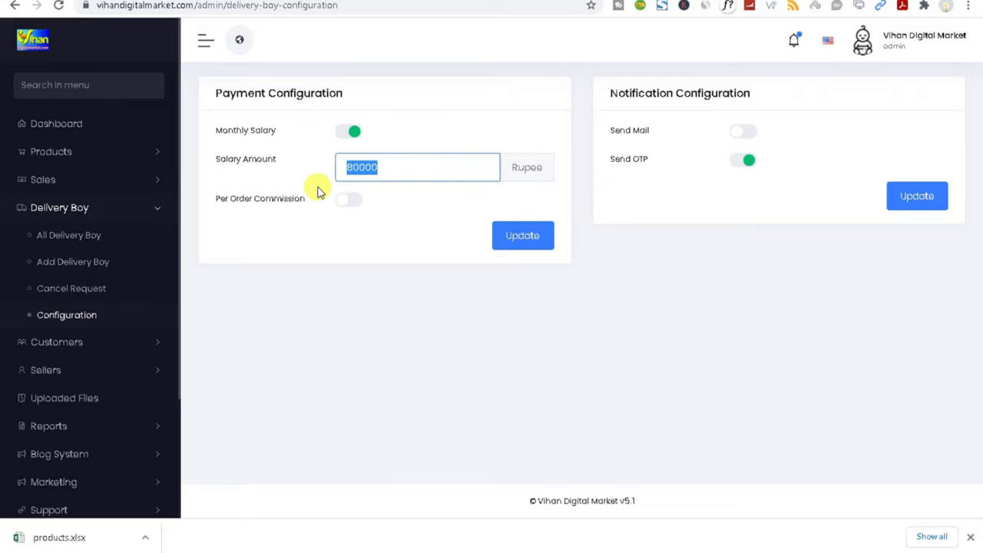
click(347, 198)
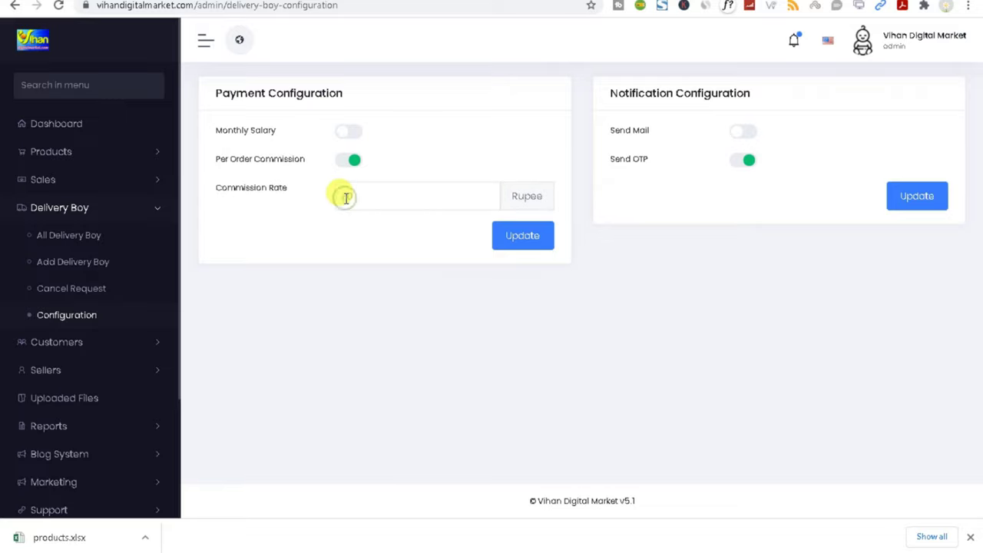
click(352, 197)
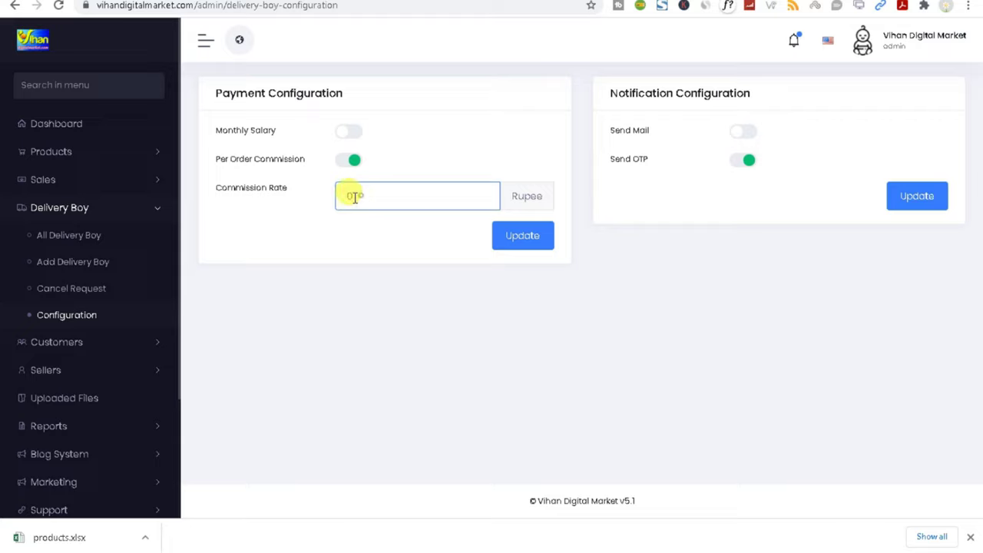
click(342, 137)
click(345, 168)
drag(346, 167, 384, 168)
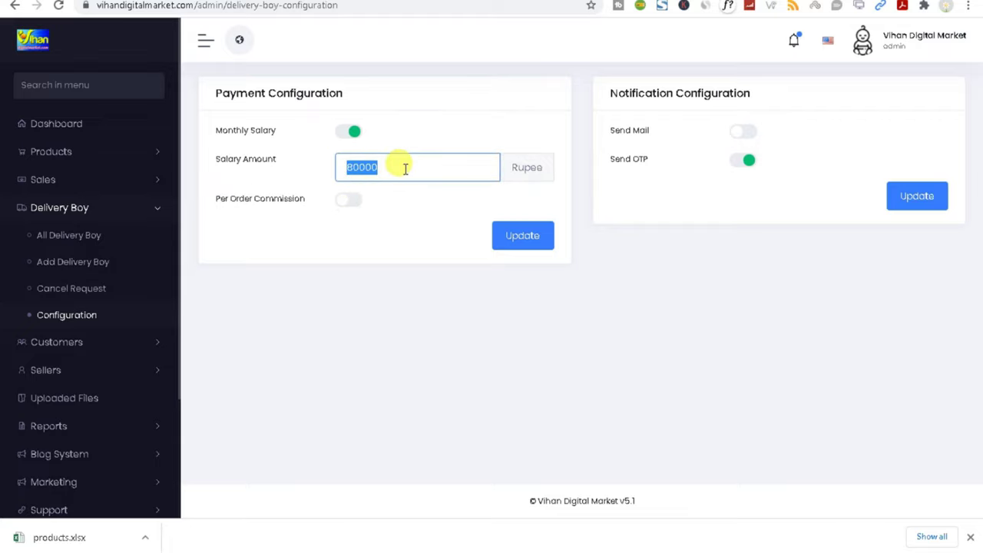
click(404, 169)
key(BackSpace)
click(530, 239)
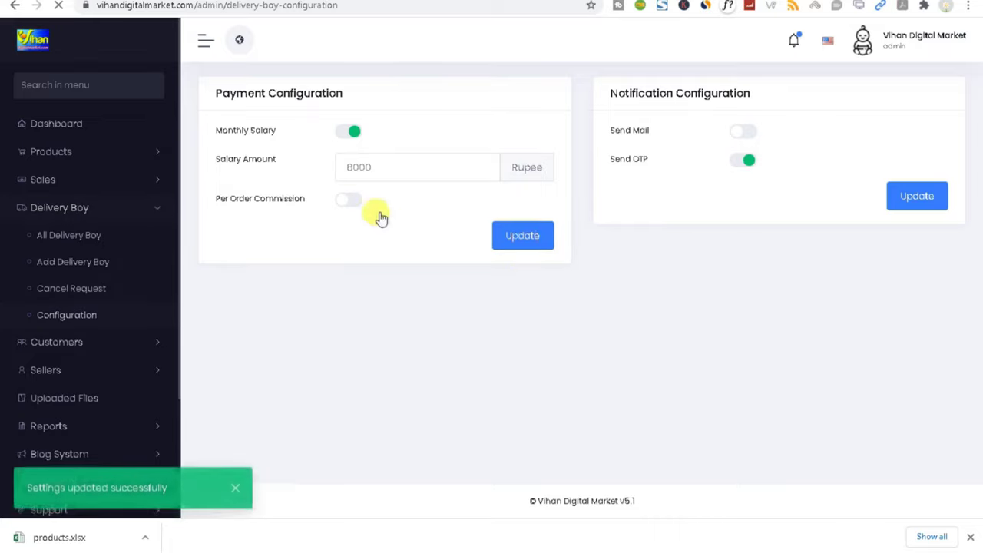
Turn Send Mail on alongside Send OTP and save the notification configuration
click(351, 201)
double_click(351, 197)
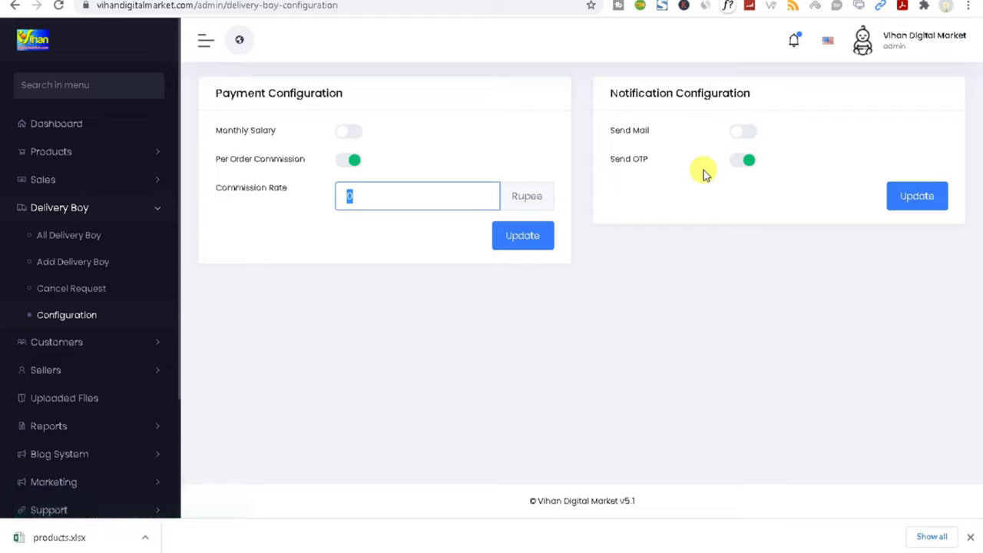
click(736, 133)
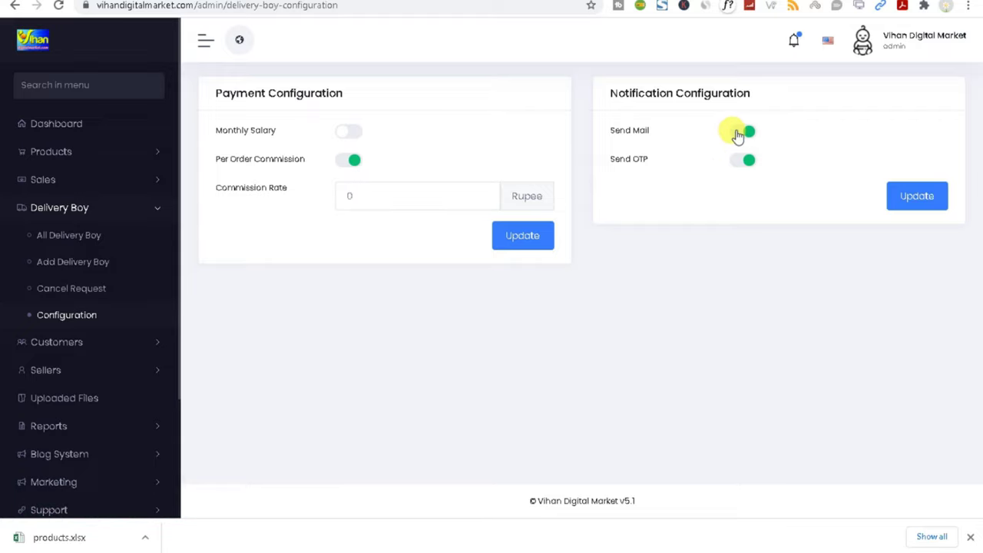
drag(607, 93, 839, 109)
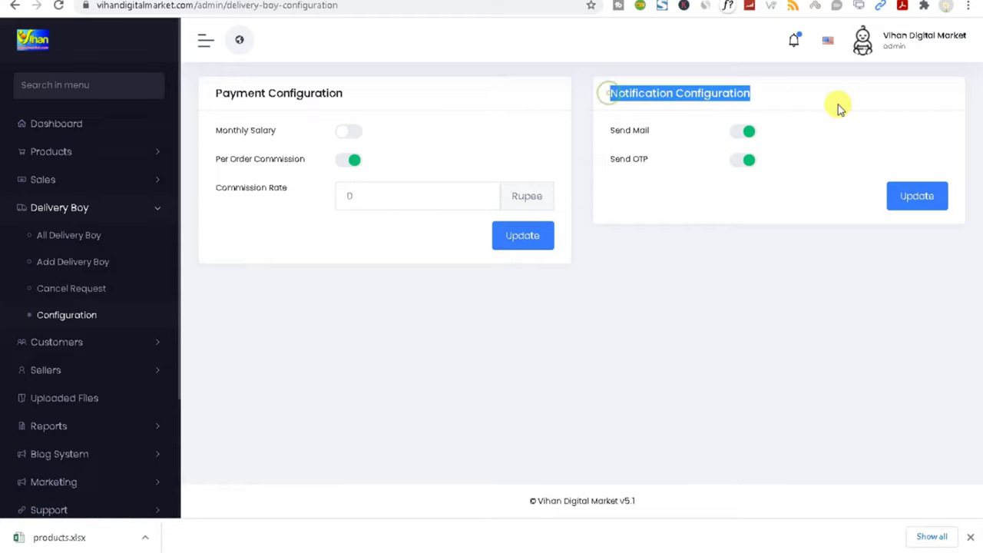
click(635, 134)
double_click(635, 134)
triple_click(622, 159)
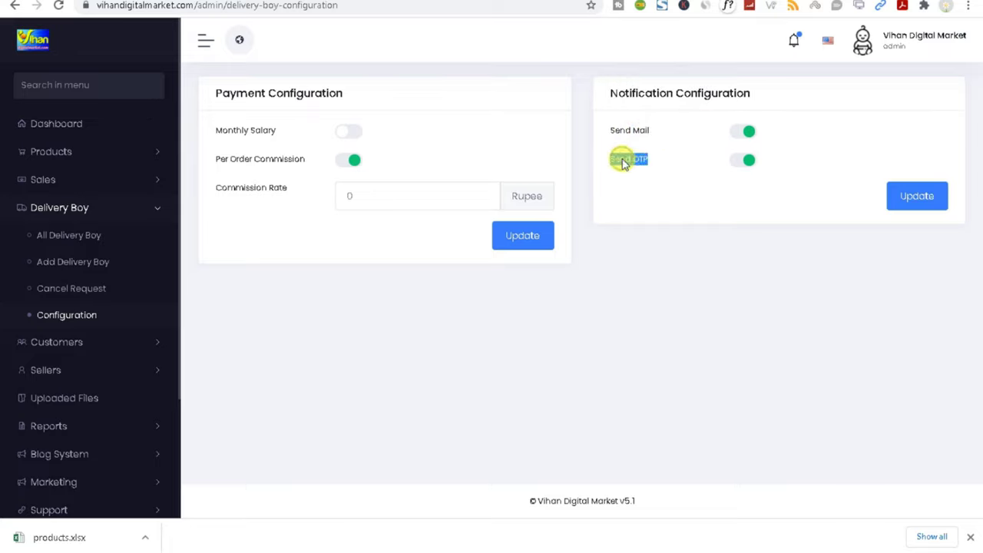
click(917, 198)
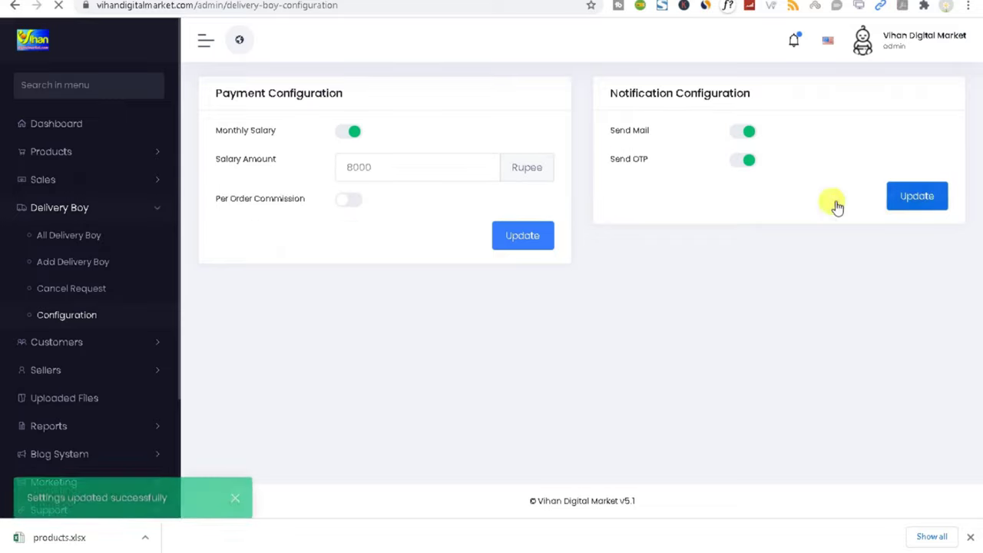
click(749, 132)
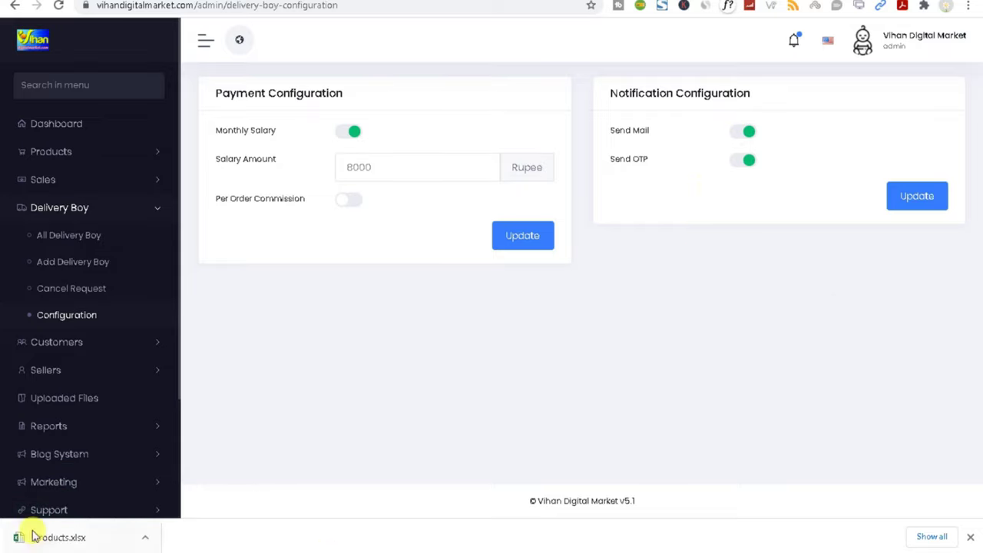
click(65, 345)
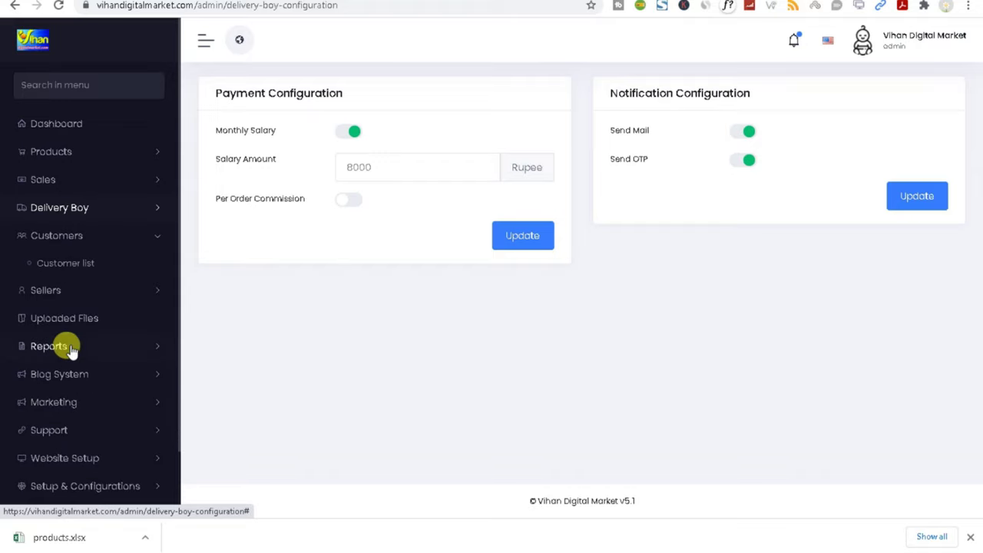
View the customer list, then open All Sellers listing three sellers with Demo Seller Shop approved
click(73, 264)
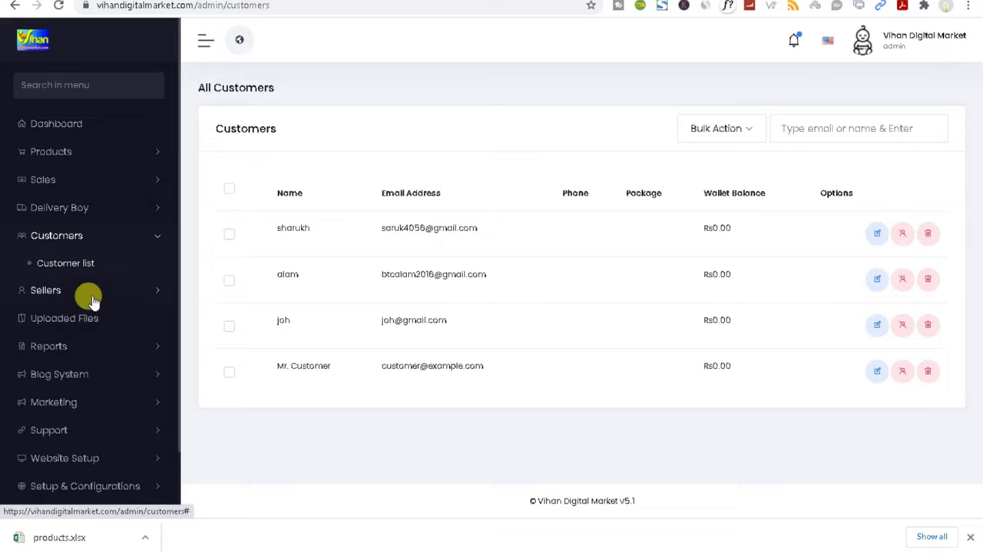
click(47, 294)
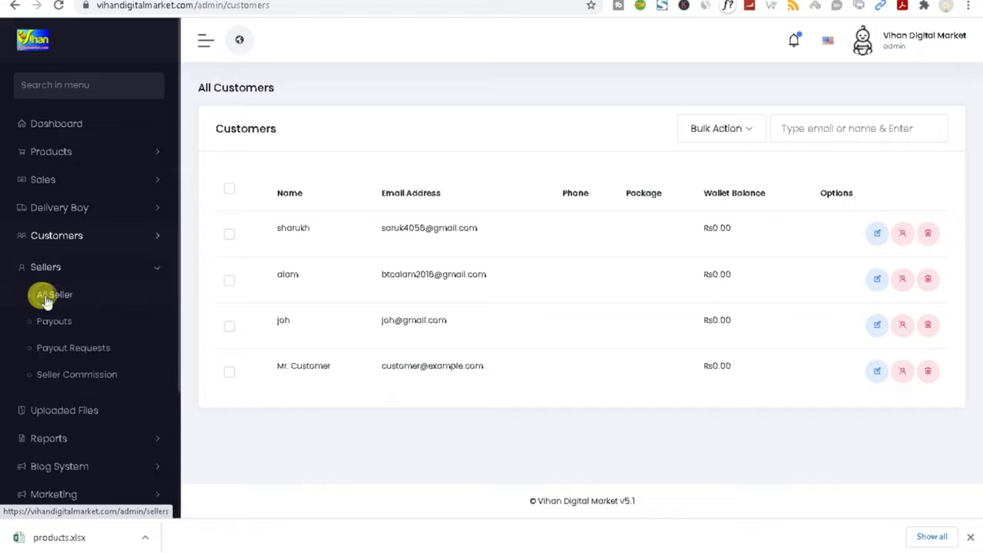
click(68, 299)
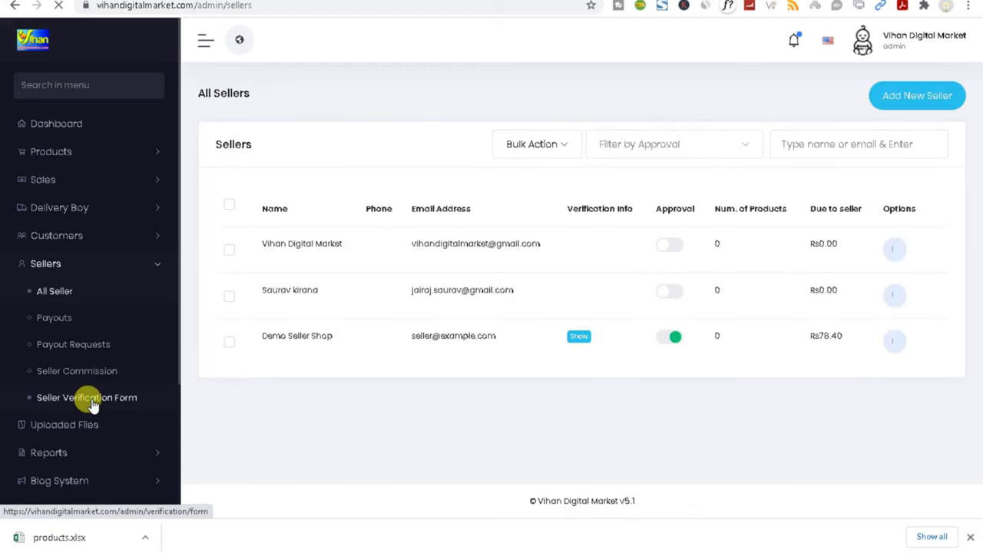
Review the Seller Verification Form fields and expand the Reports menu
click(90, 401)
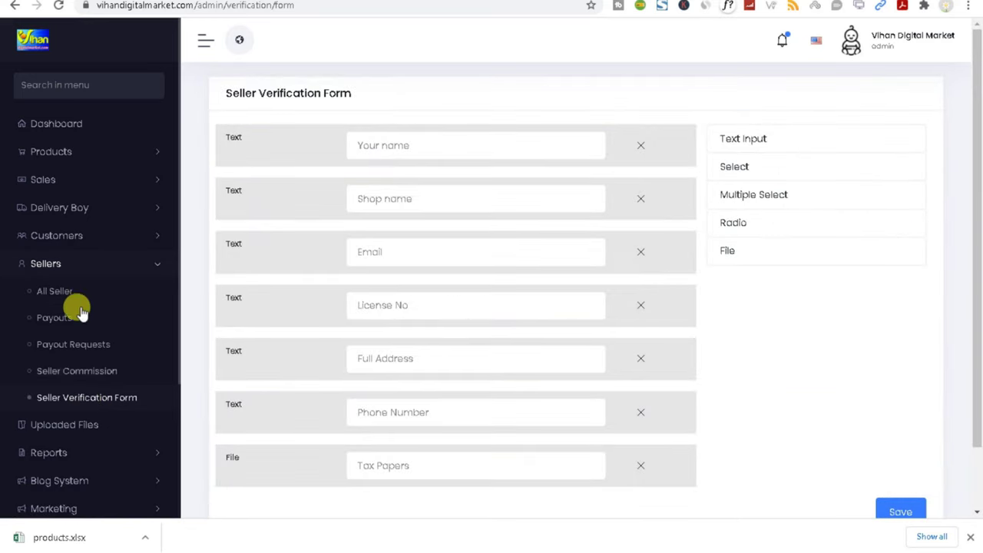
scroll(70, 434, down, 2)
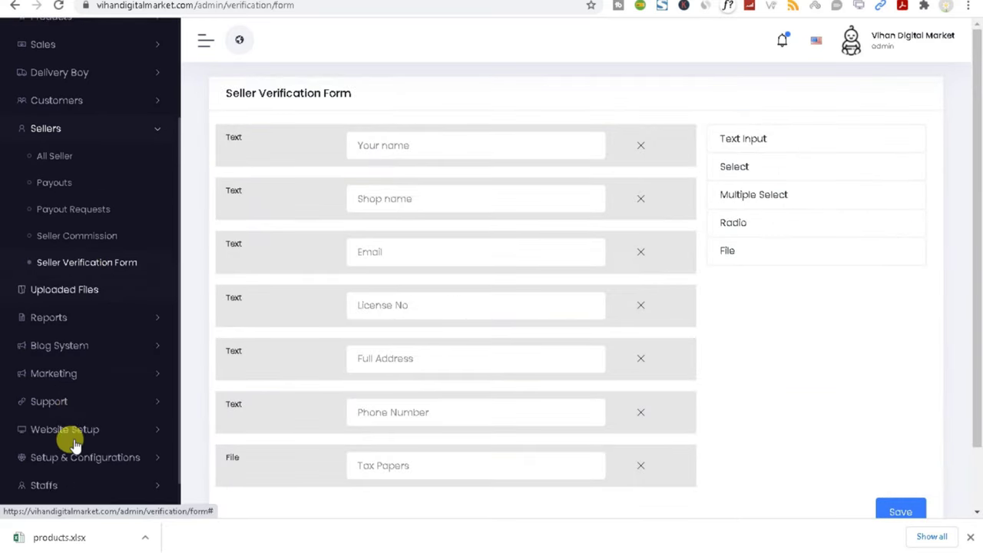
click(92, 315)
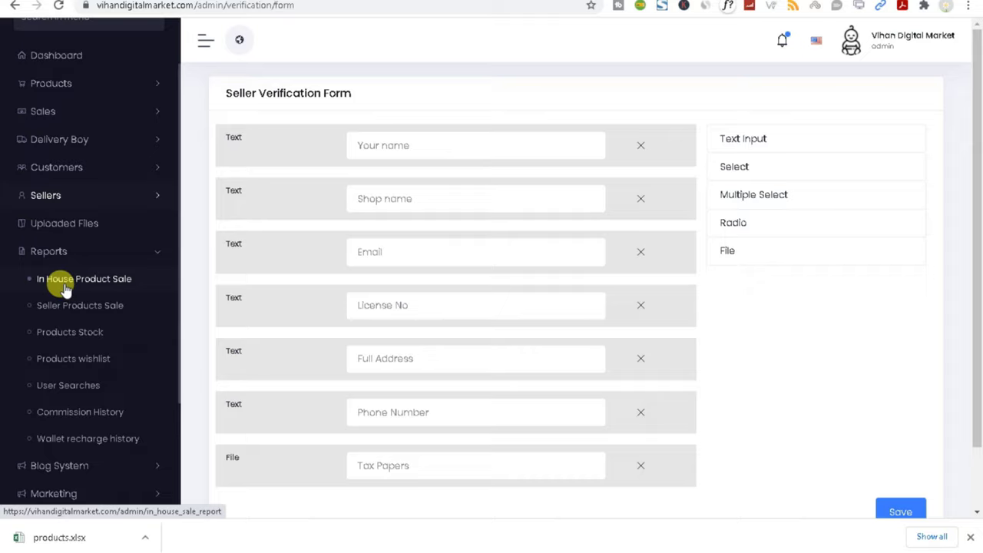
scroll(65, 288, up, 2)
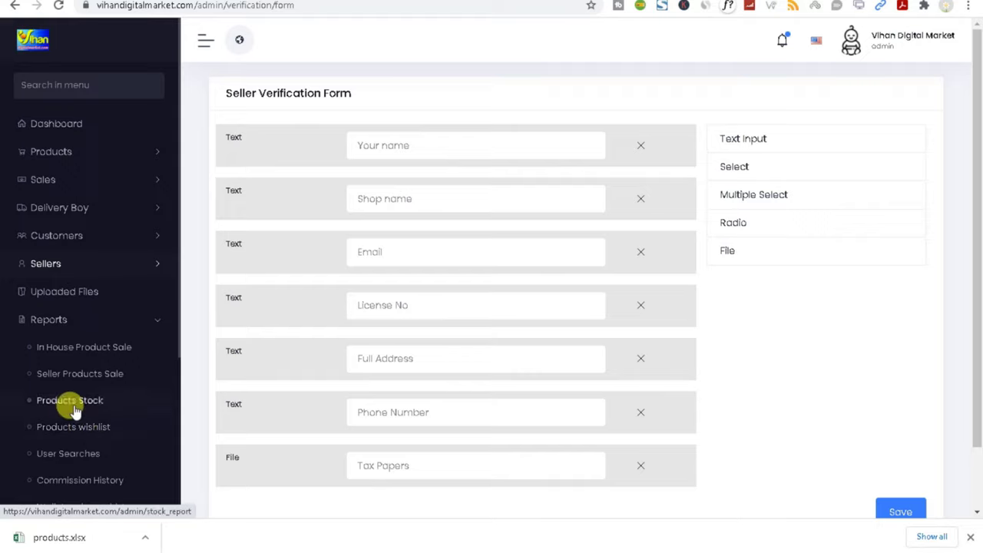
scroll(69, 407, down, 1)
scroll(69, 415, up, 1)
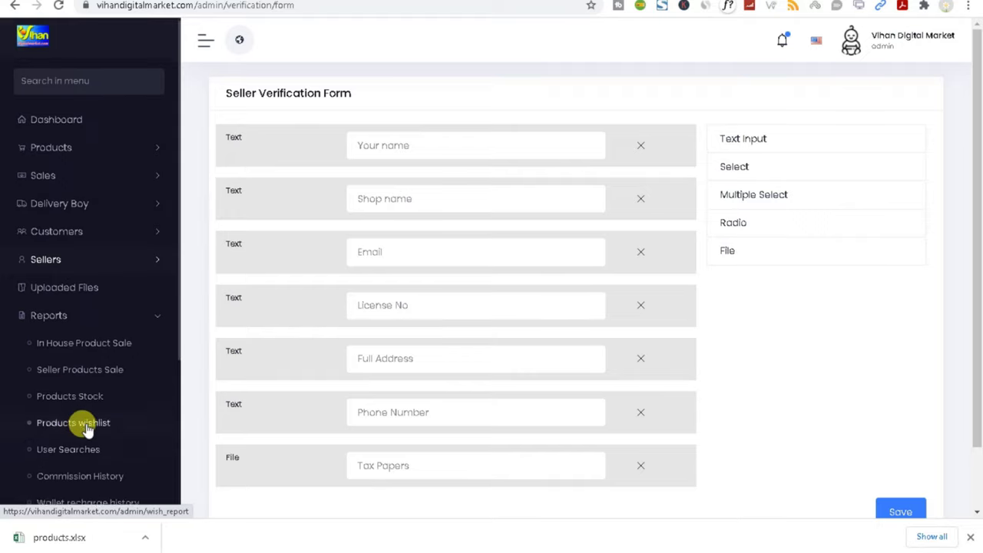
scroll(77, 420, down, 2)
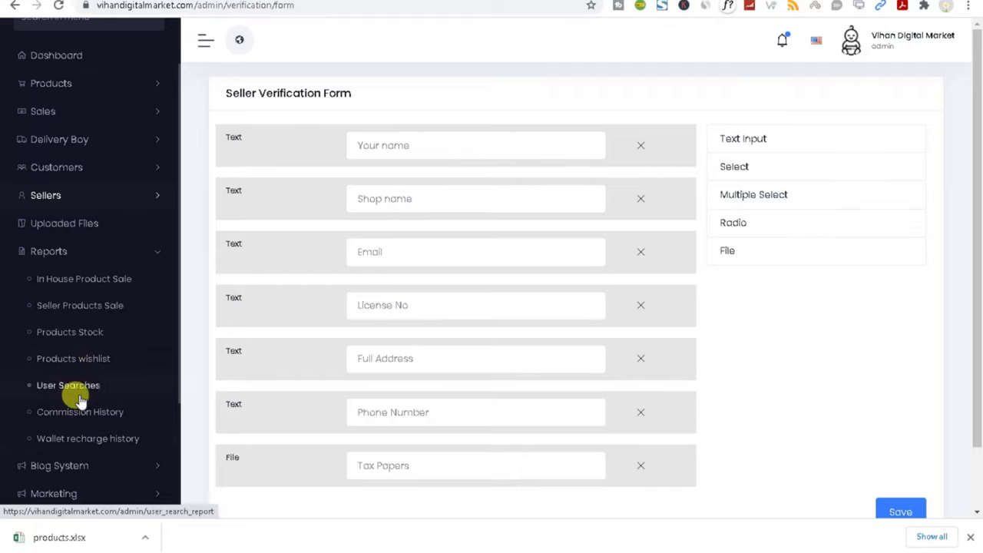
Open the User Search Report and scroll through its search terms, led by das with 3
click(75, 392)
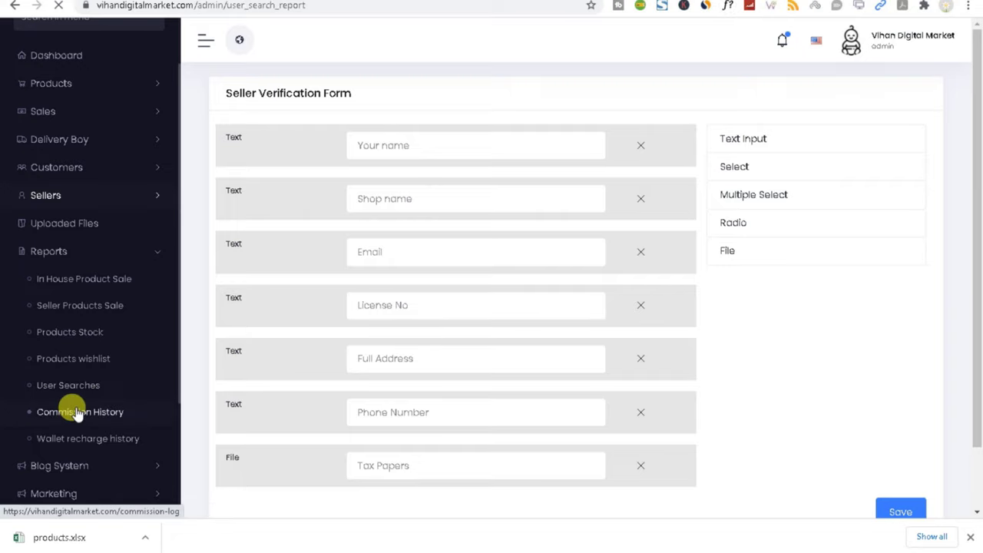
scroll(88, 403, down, 1)
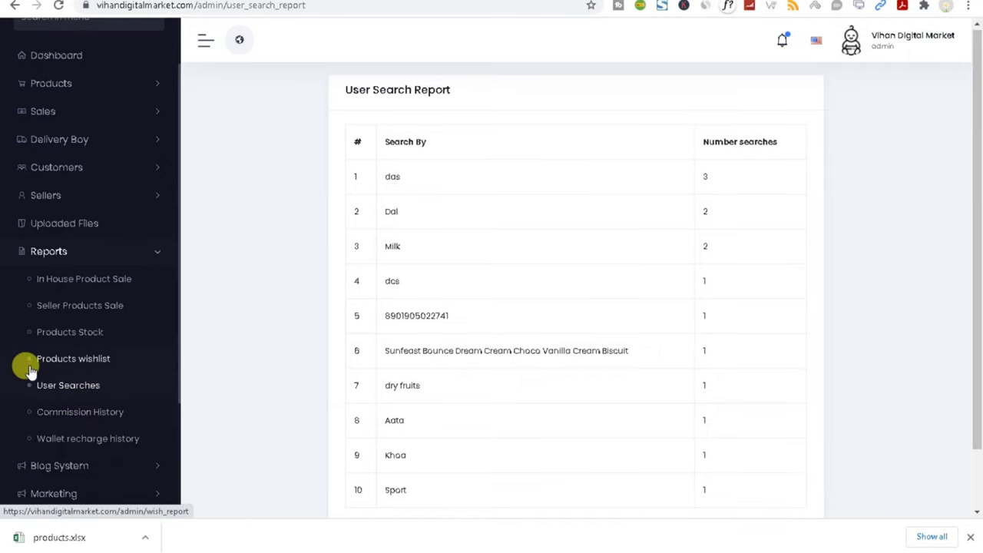
scroll(26, 373, down, 2)
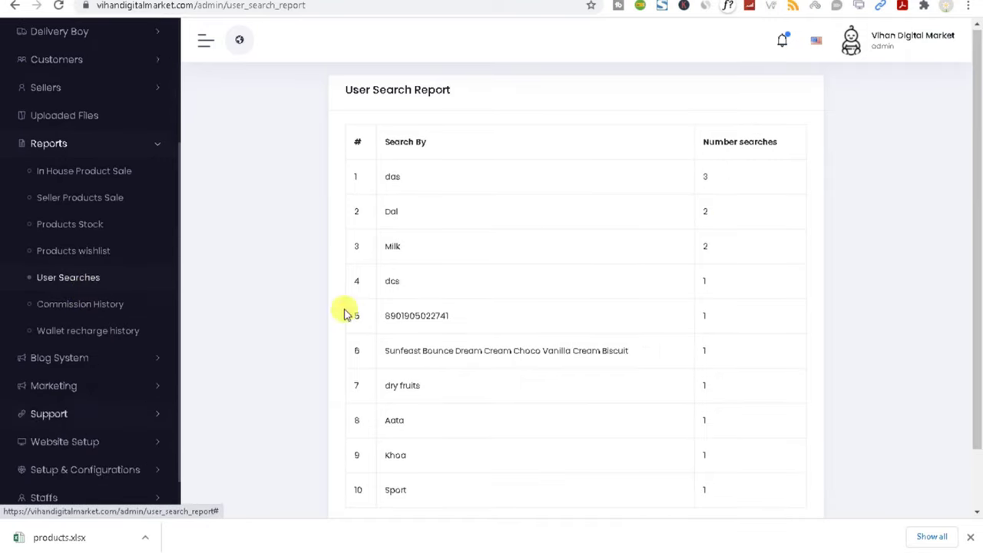
drag(980, 221, 973, 351)
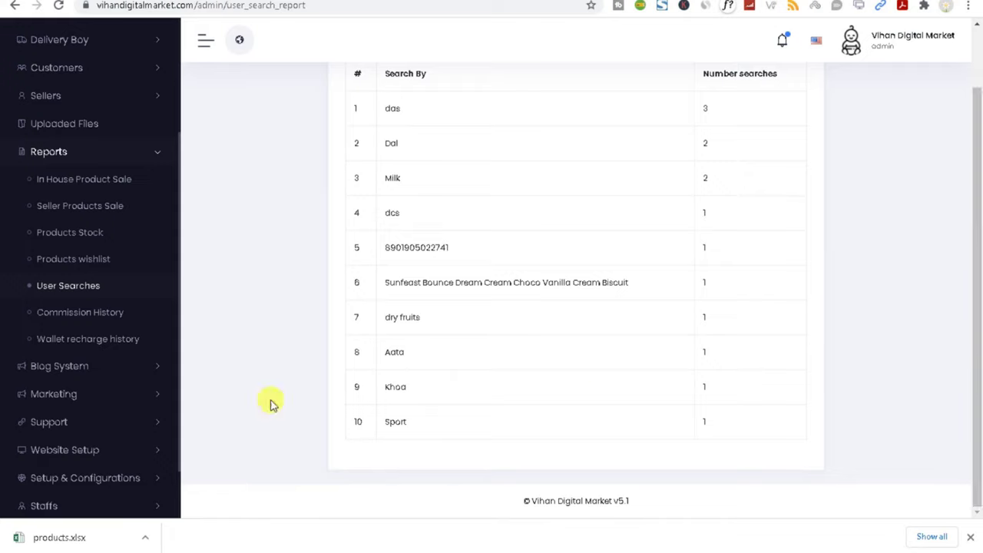
Filter the In House Product Sale report by Personal Care, then view the Seller Based Selling Report
click(71, 188)
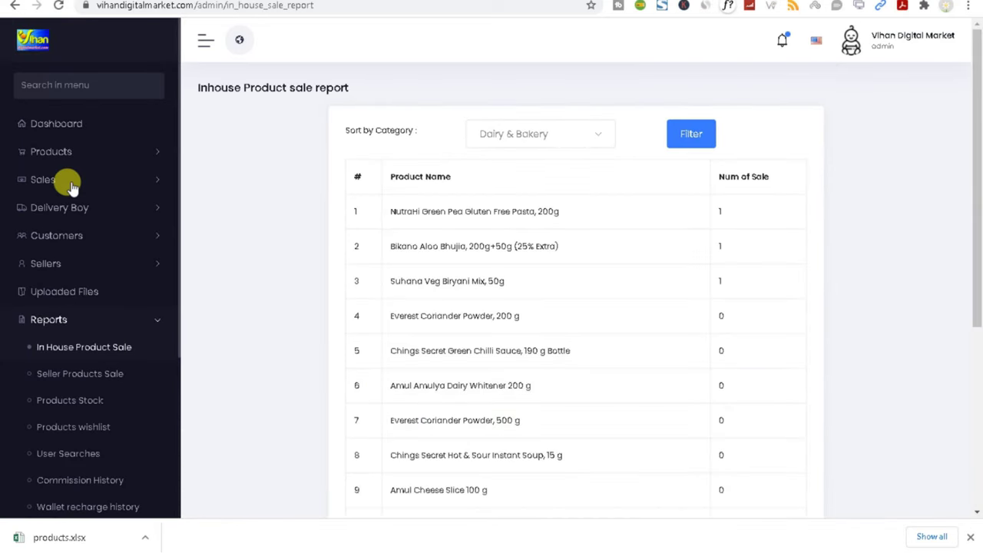
scroll(71, 188, down, 2)
click(479, 137)
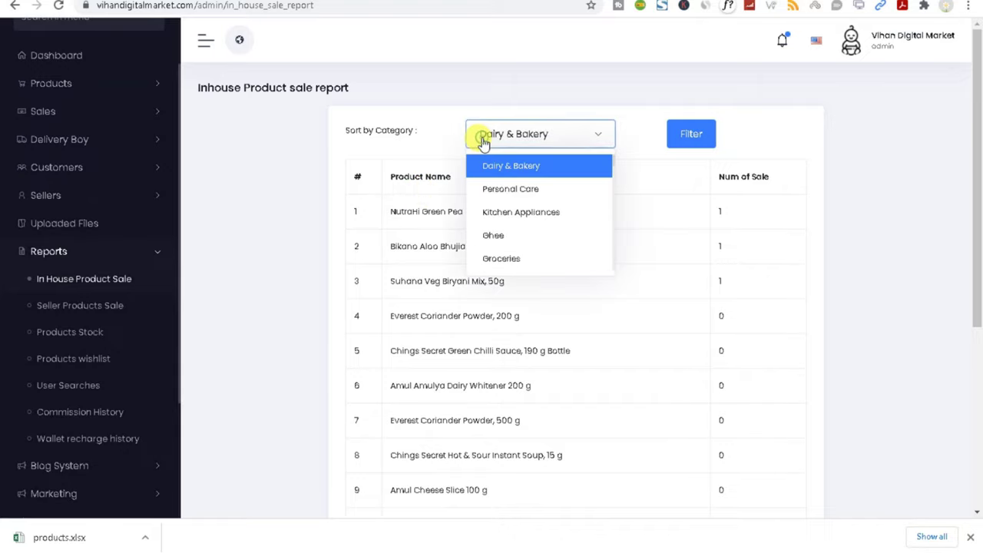
click(490, 192)
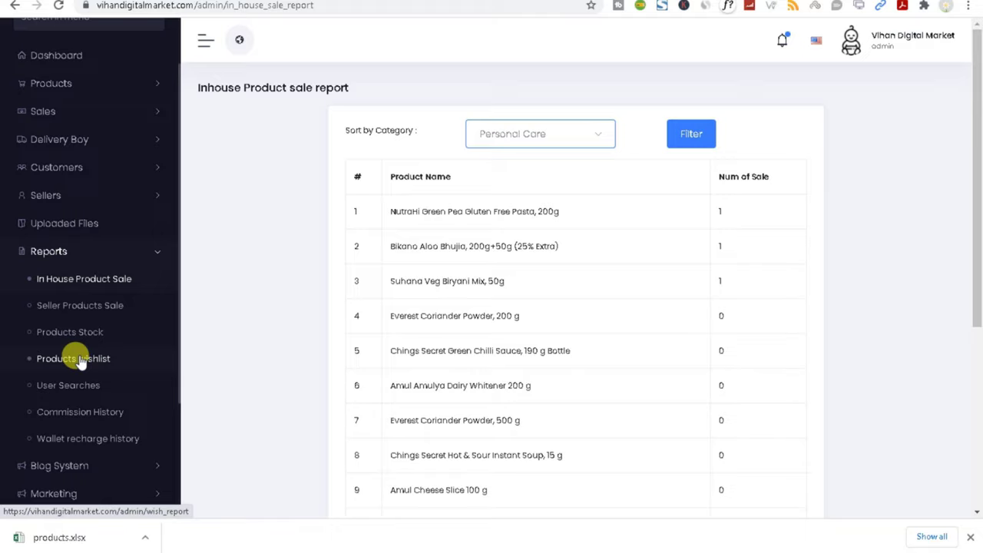
click(85, 309)
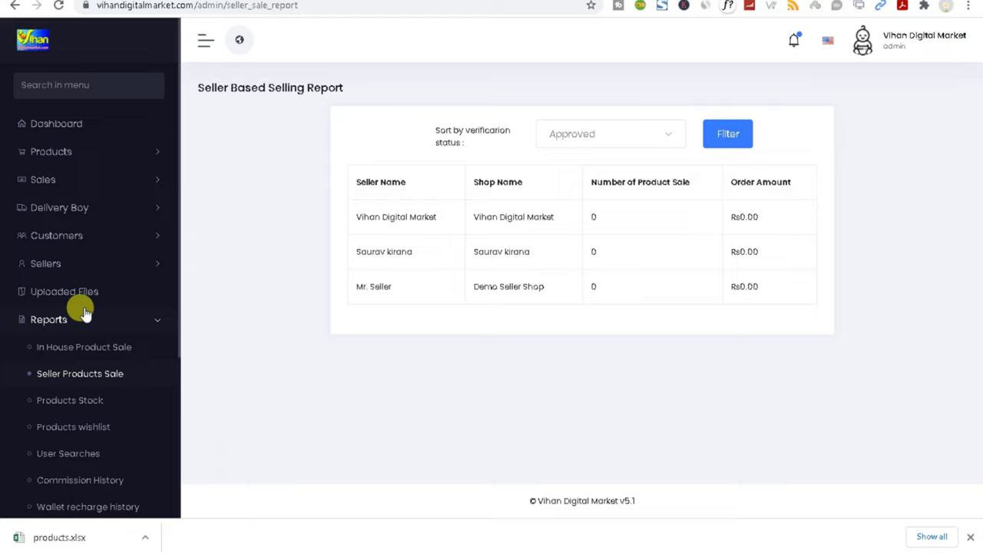
Scroll through the Products Stock report, then the Product Wish Report showing 0 wishes each
click(85, 410)
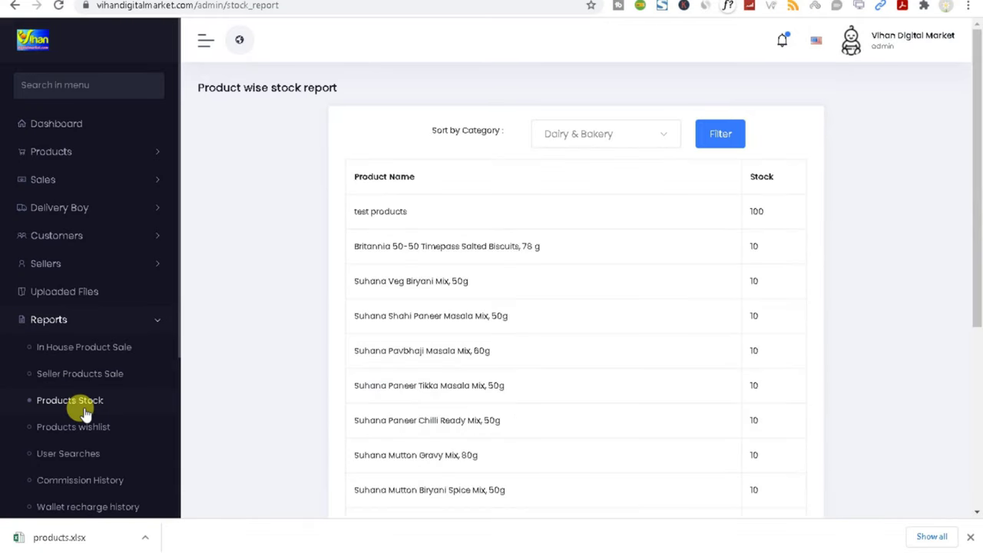
drag(976, 158, 939, 373)
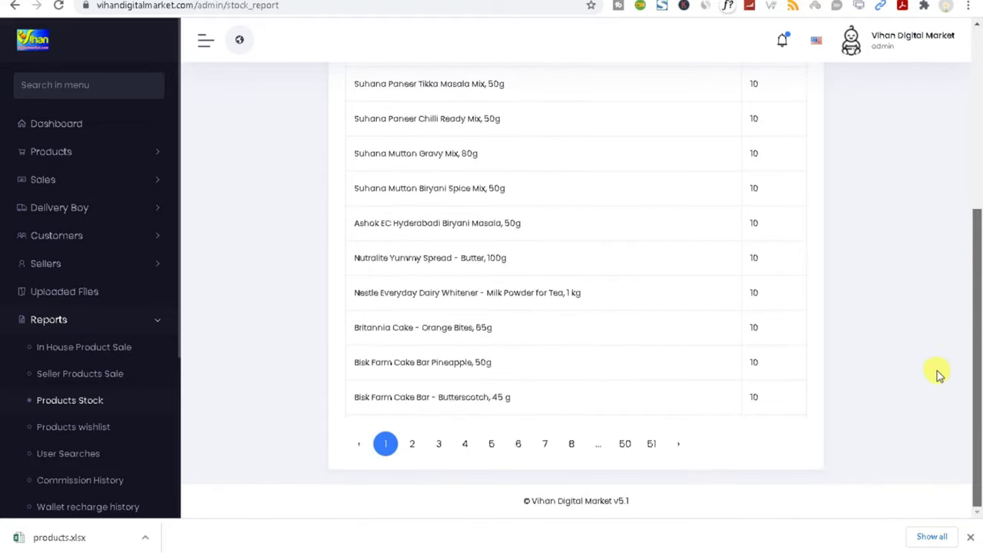
scroll(55, 433, down, 2)
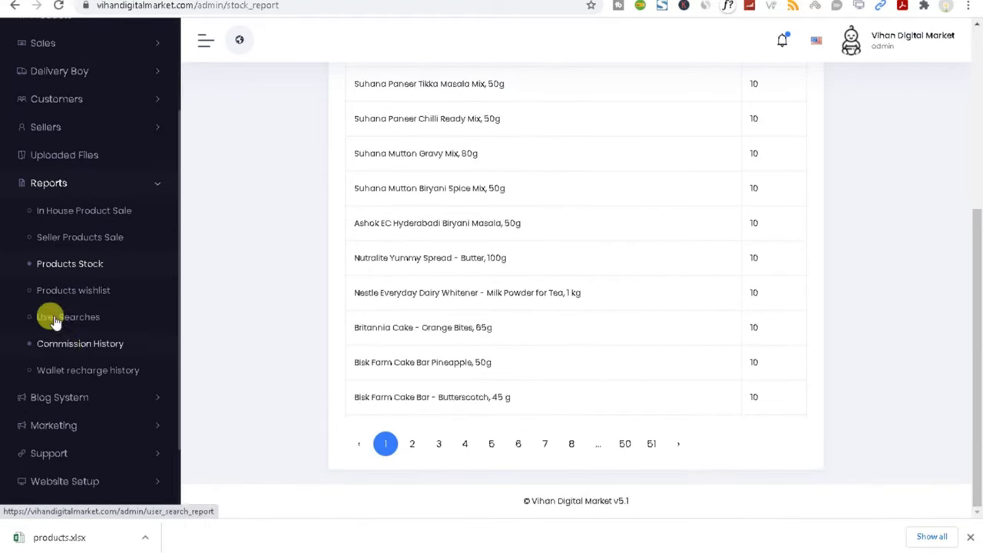
click(54, 297)
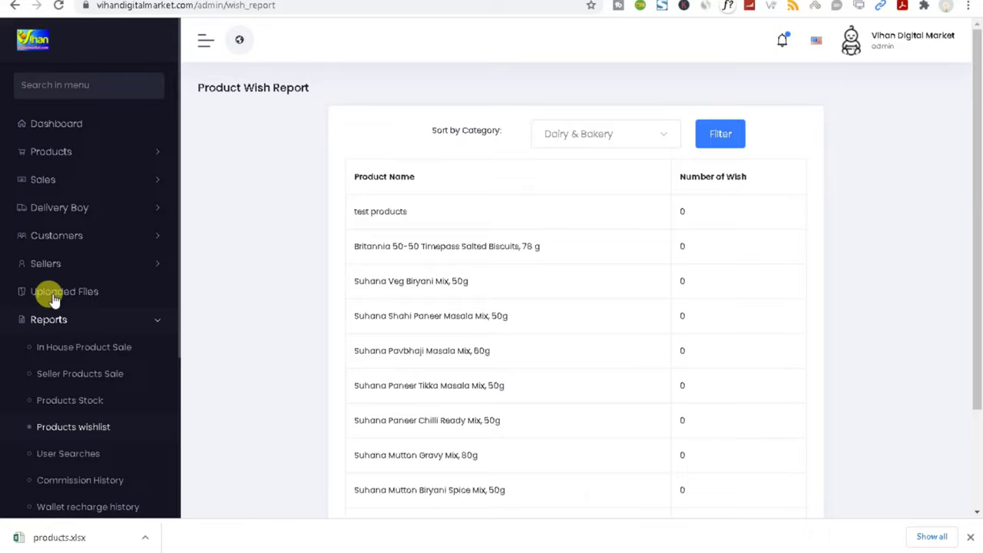
scroll(123, 491, down, 3)
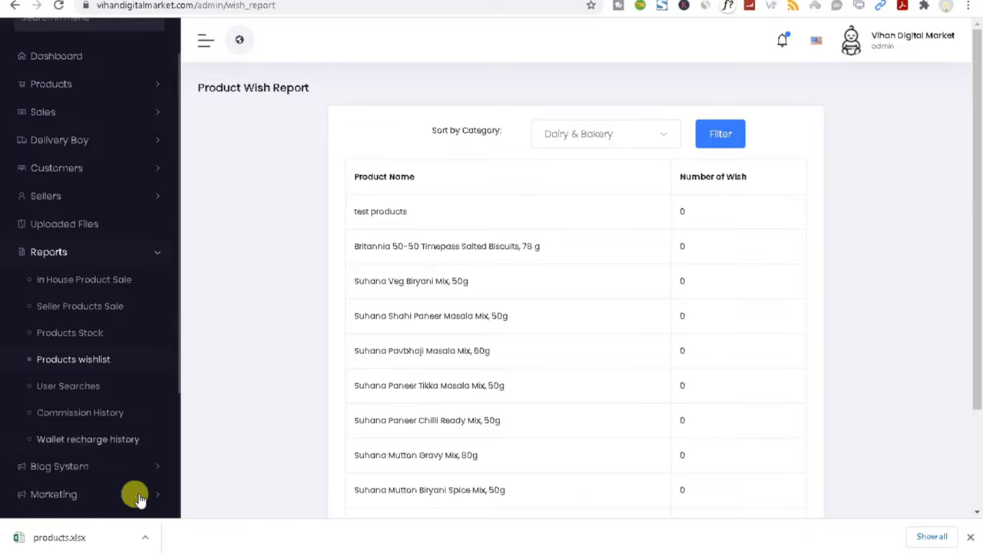
scroll(111, 482, down, 1)
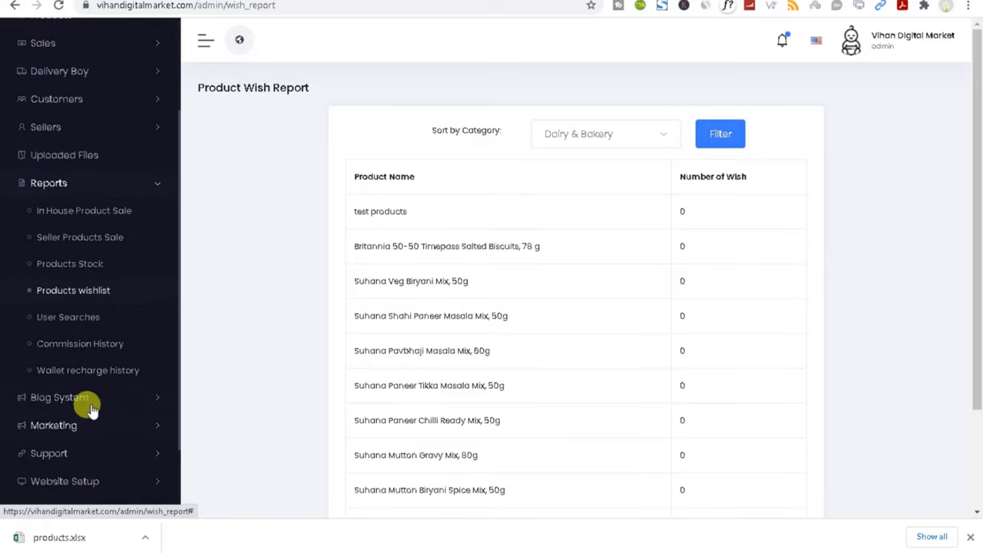
View the empty Commission History and Wallet Transaction reports, then request Blog System's All Posts
click(66, 345)
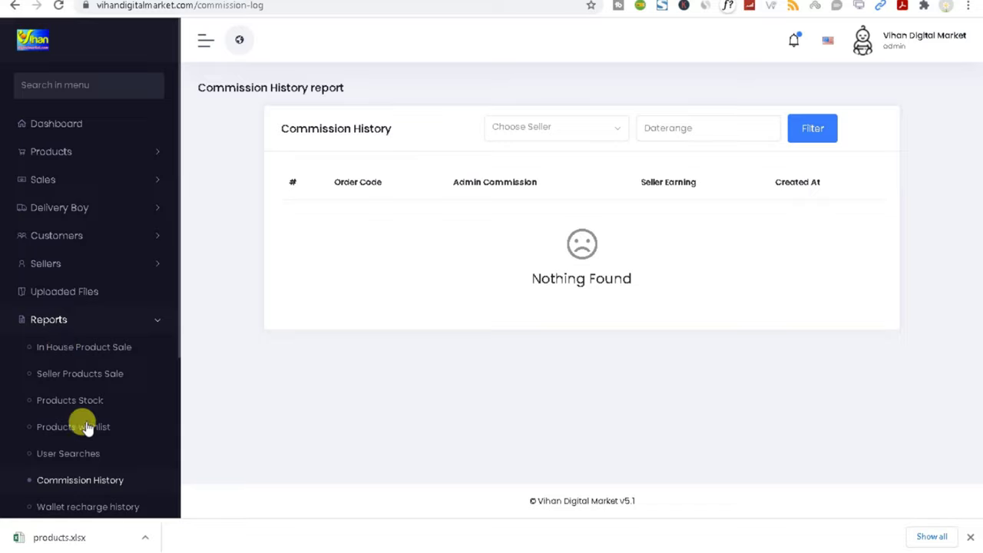
click(104, 510)
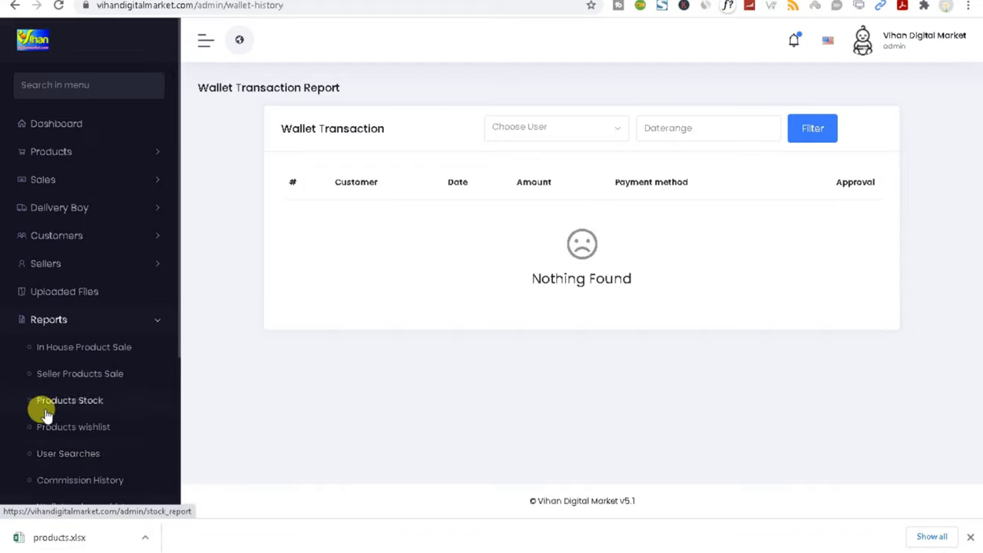
scroll(42, 414, down, 1)
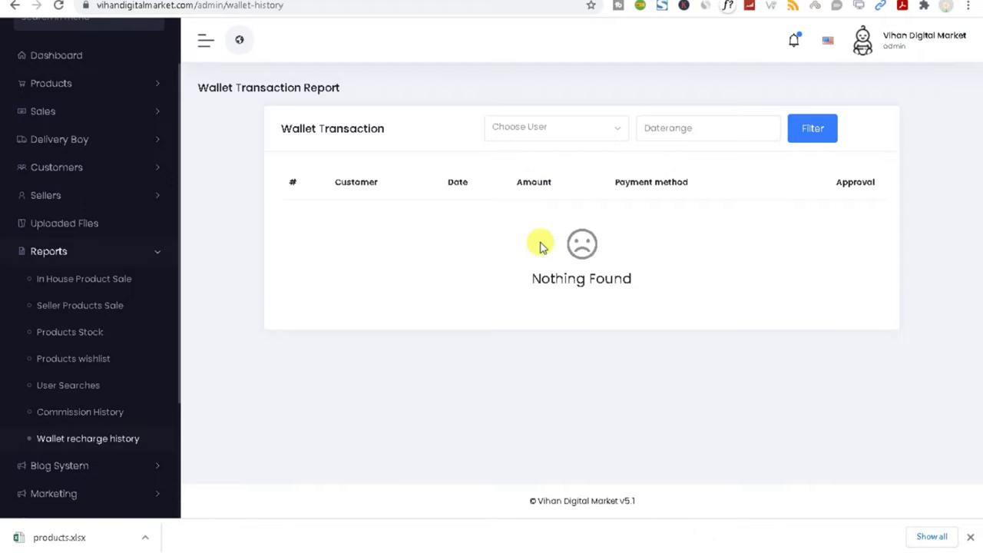
click(54, 471)
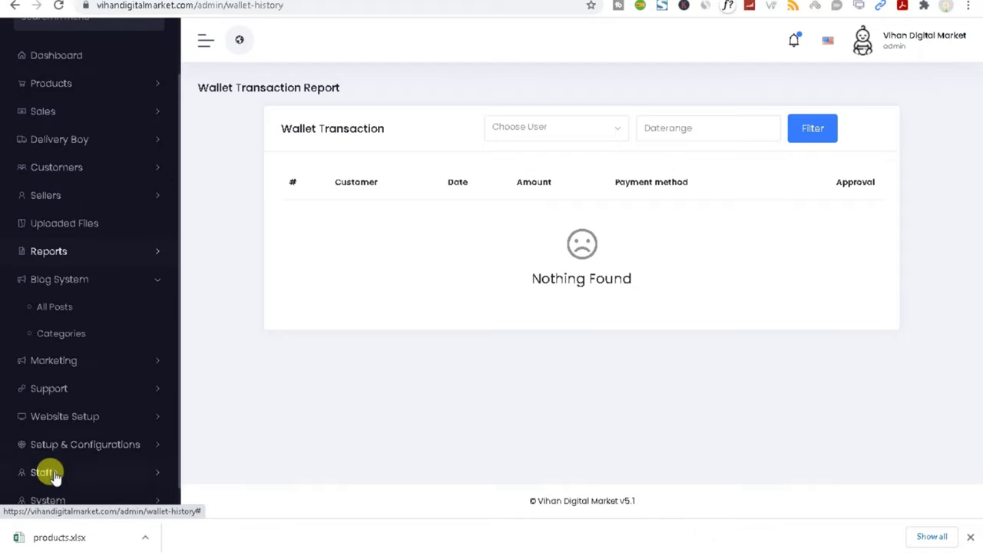
click(48, 307)
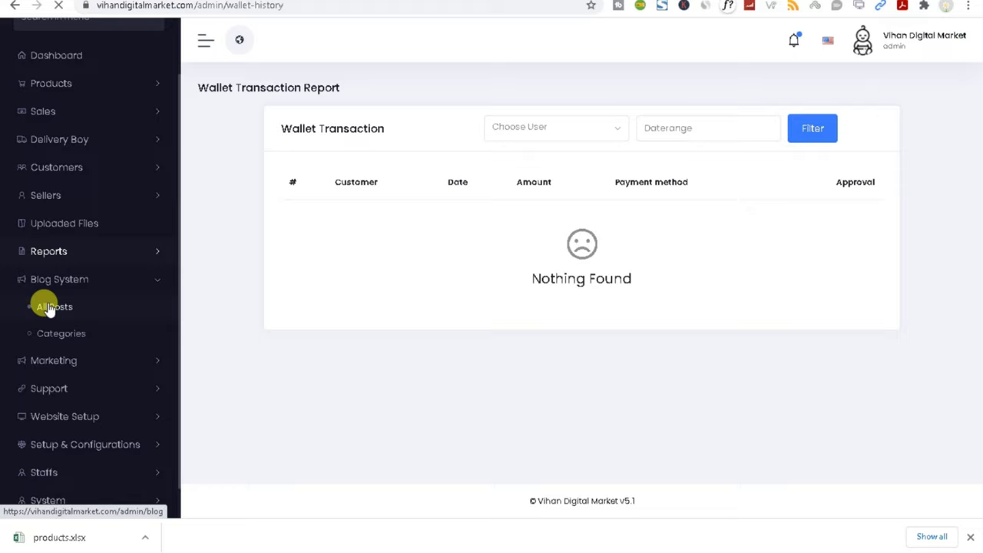
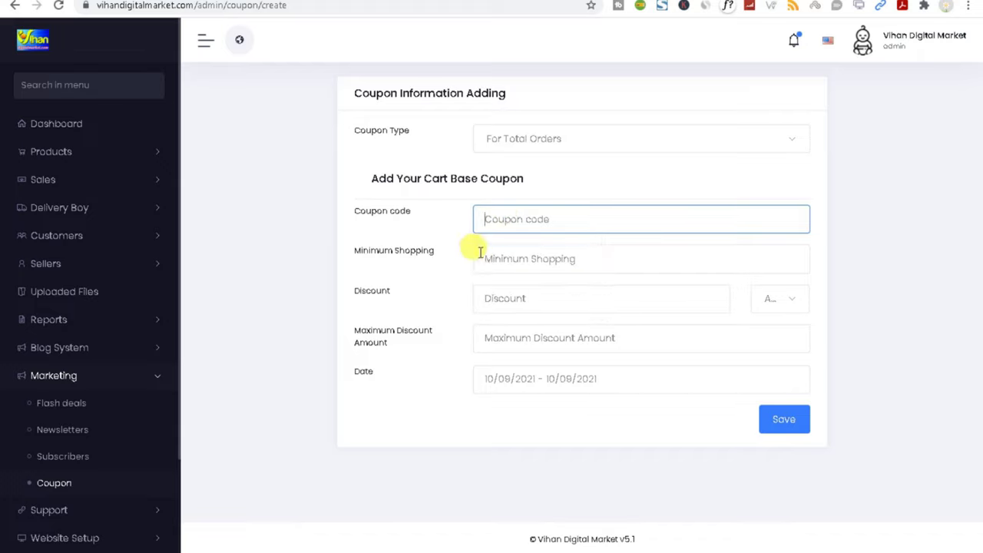
Switch the coupon's discount type from Amount to Percent
click(538, 300)
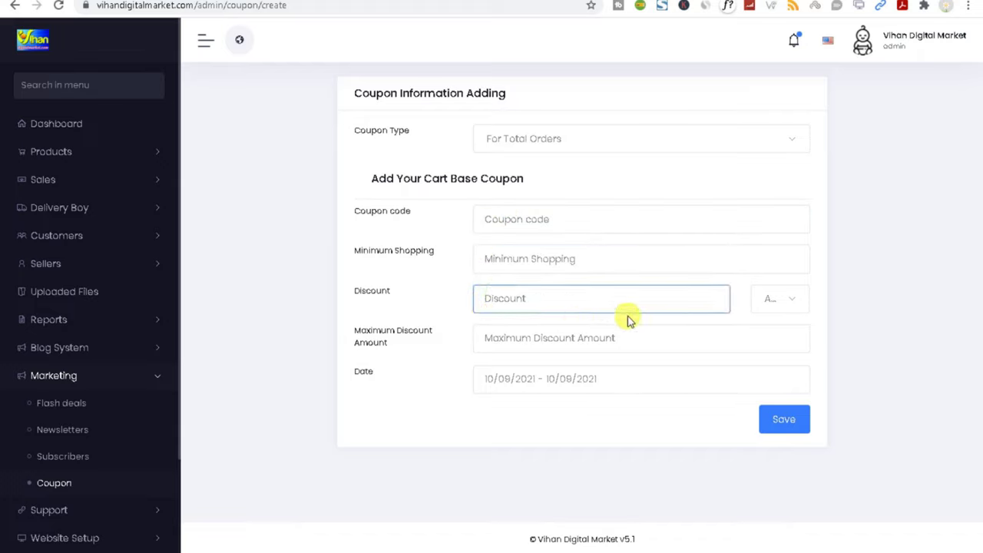
click(777, 303)
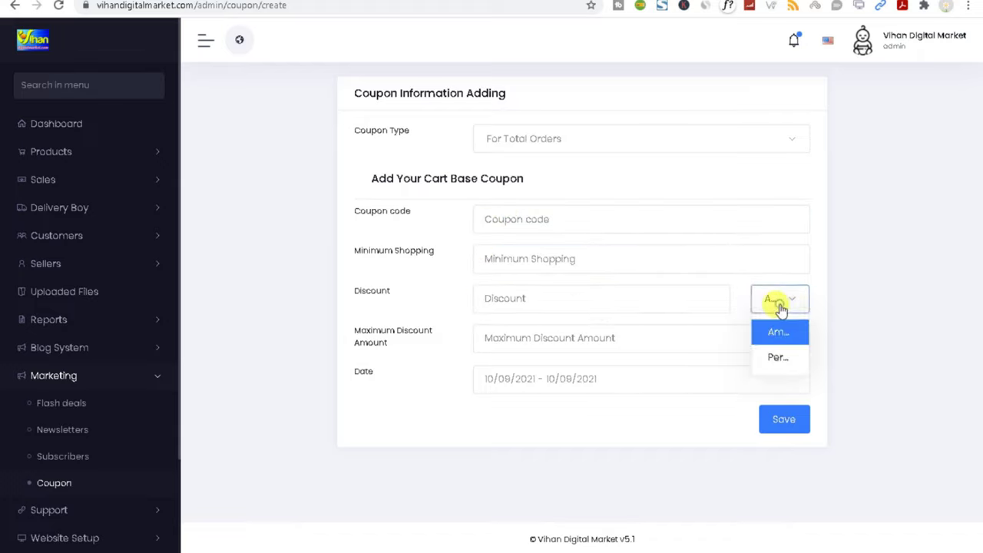
click(769, 361)
click(604, 339)
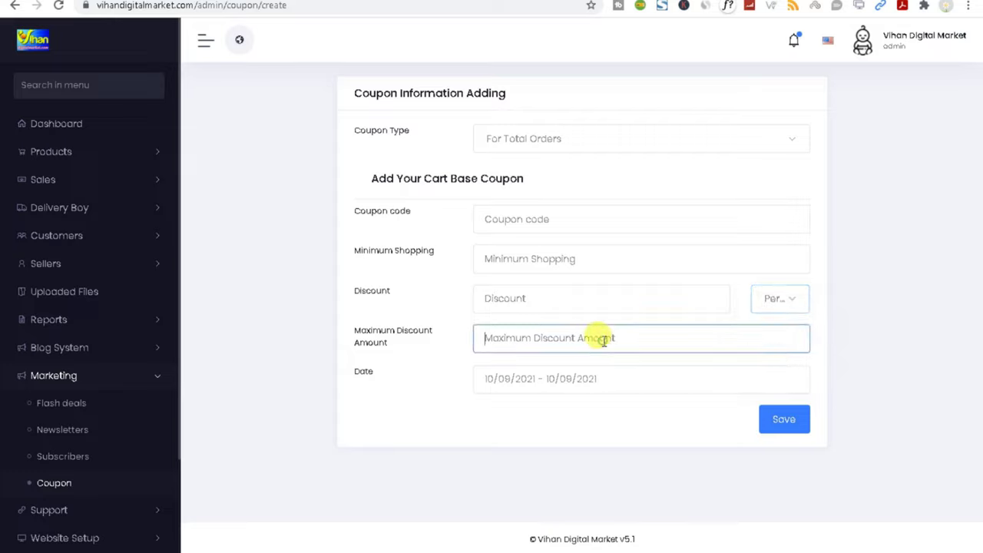
Check the coupon's date range picker without changing it, then expand the Support menu
click(619, 381)
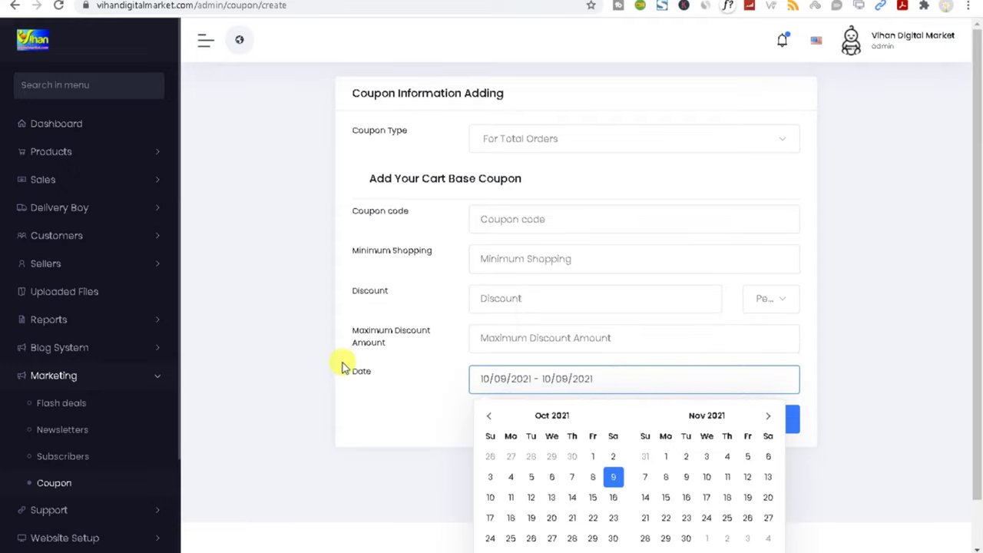
click(423, 412)
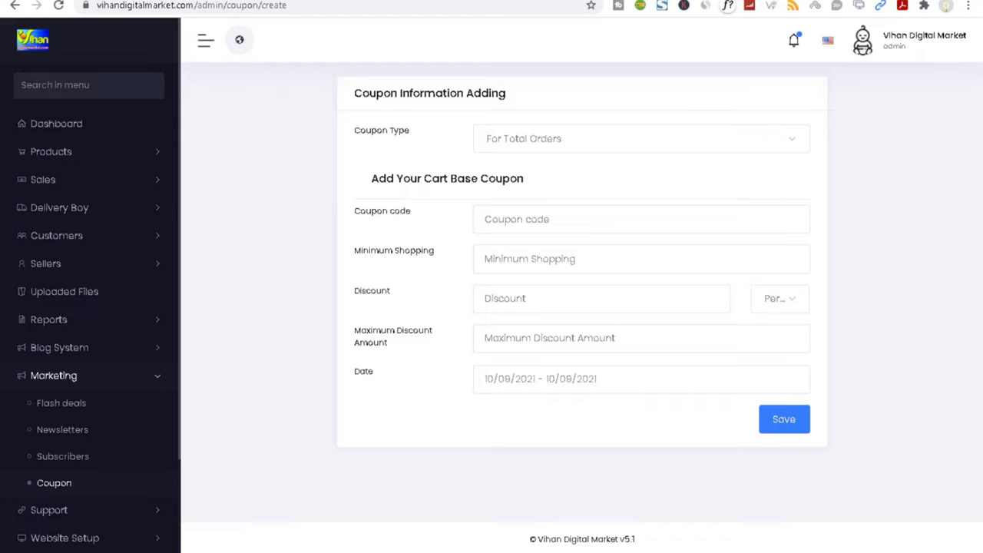
click(88, 512)
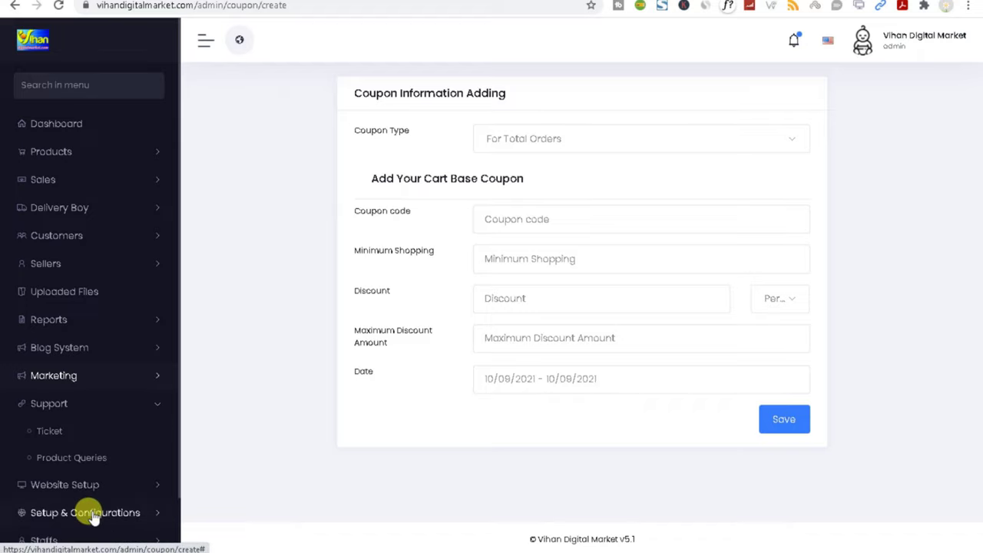
Browse Support tickets and Product Queries, then open Website Setup > Header settings
click(65, 437)
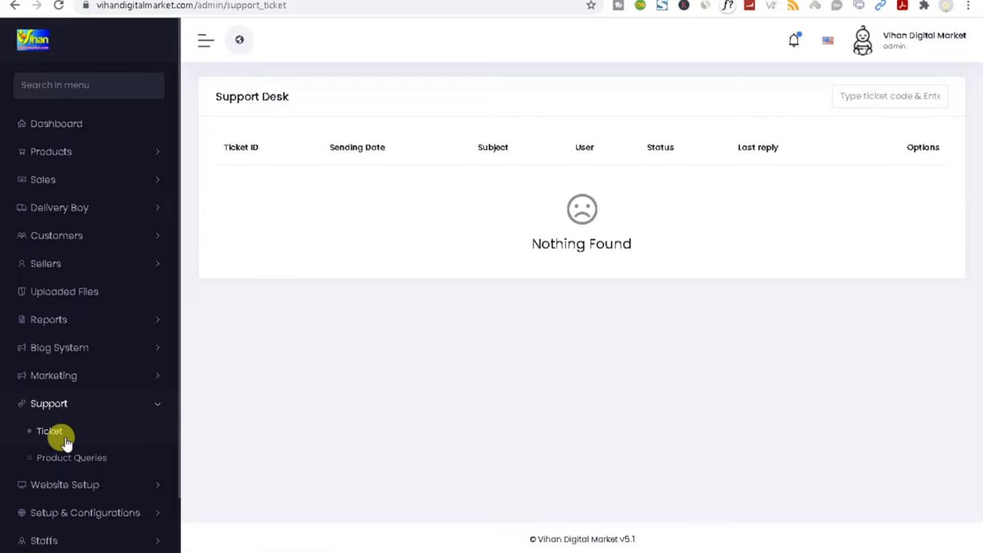
click(56, 460)
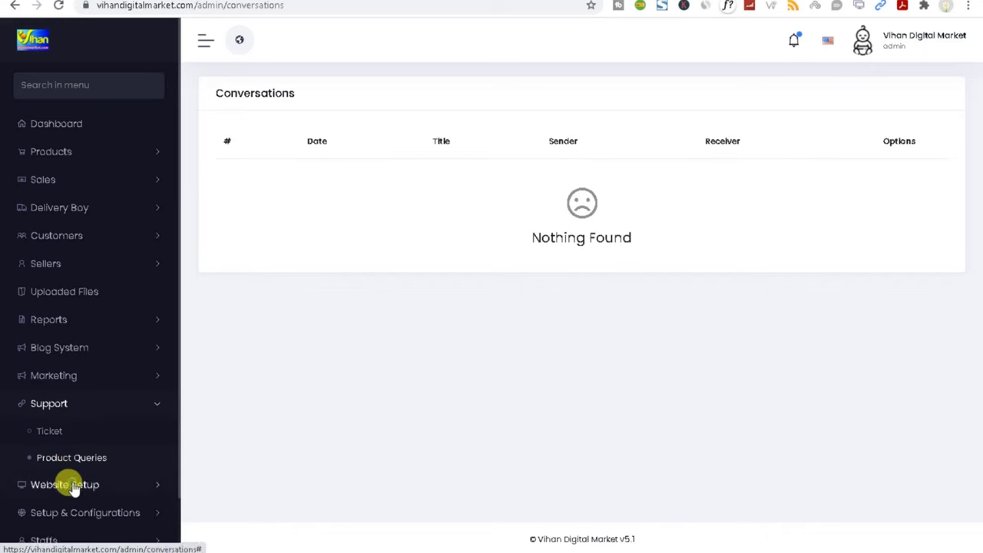
click(69, 484)
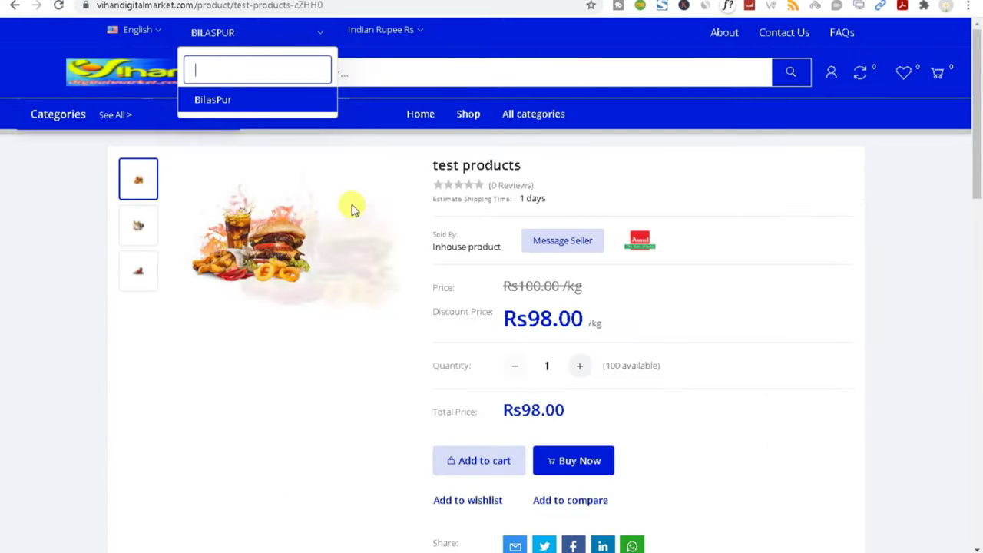
click(466, 116)
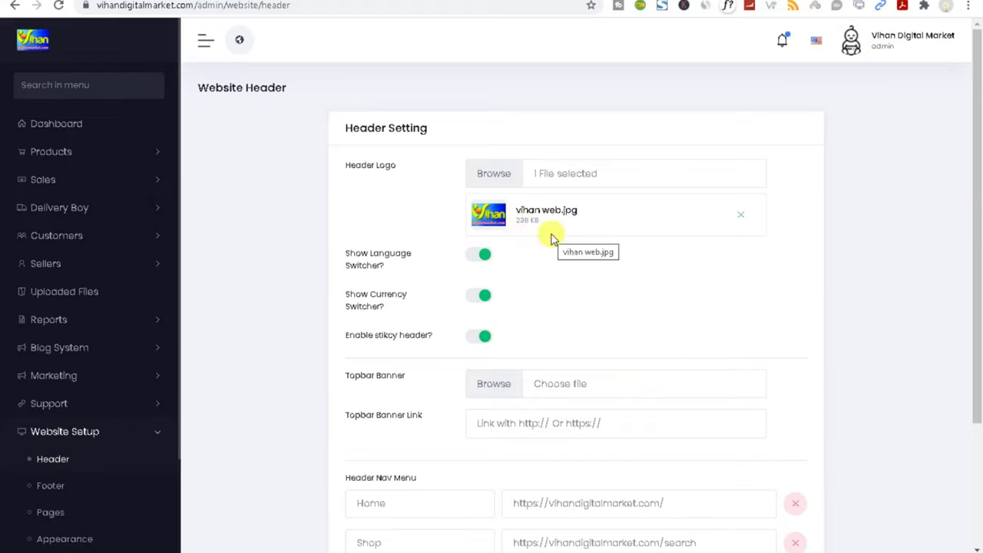
Review the header settings and existing Home, Shop and All Categories menu links against the storefront
scroll(614, 323, down, 2)
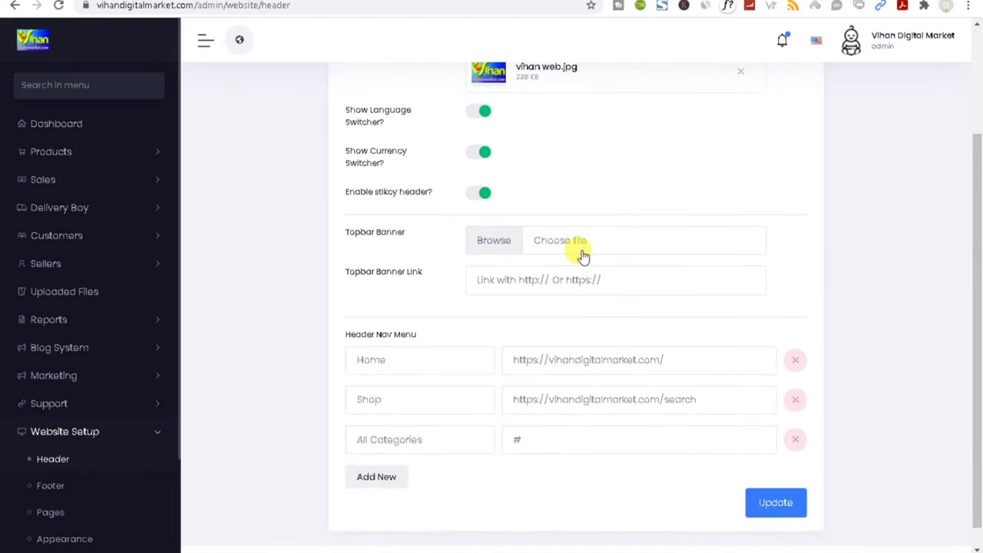
key(ctrl+Tab)
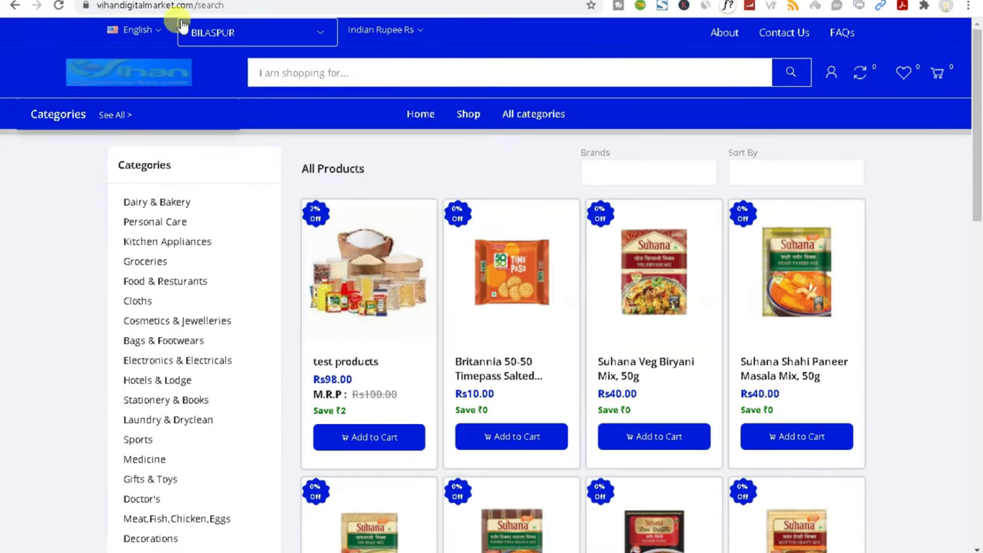
key(ctrl+shift+Tab)
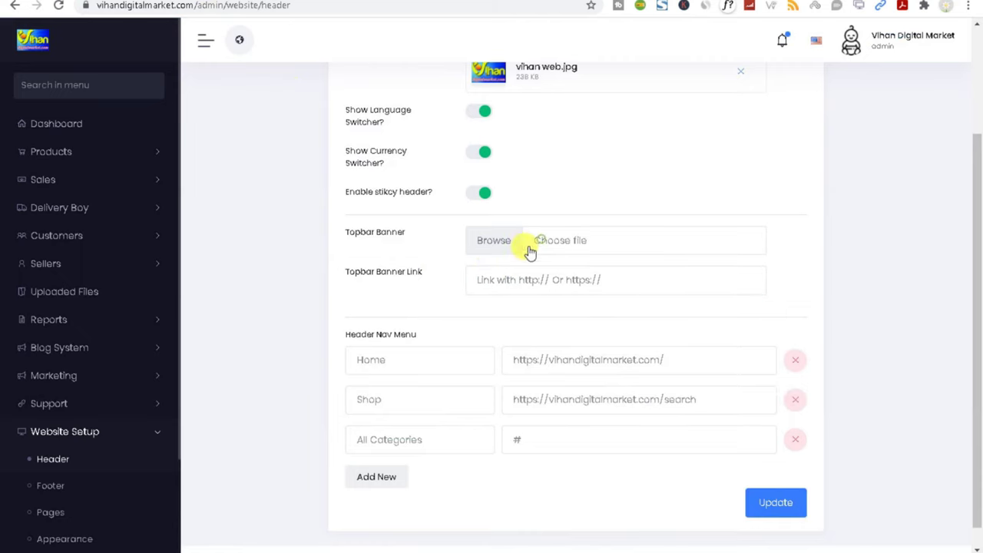
click(498, 252)
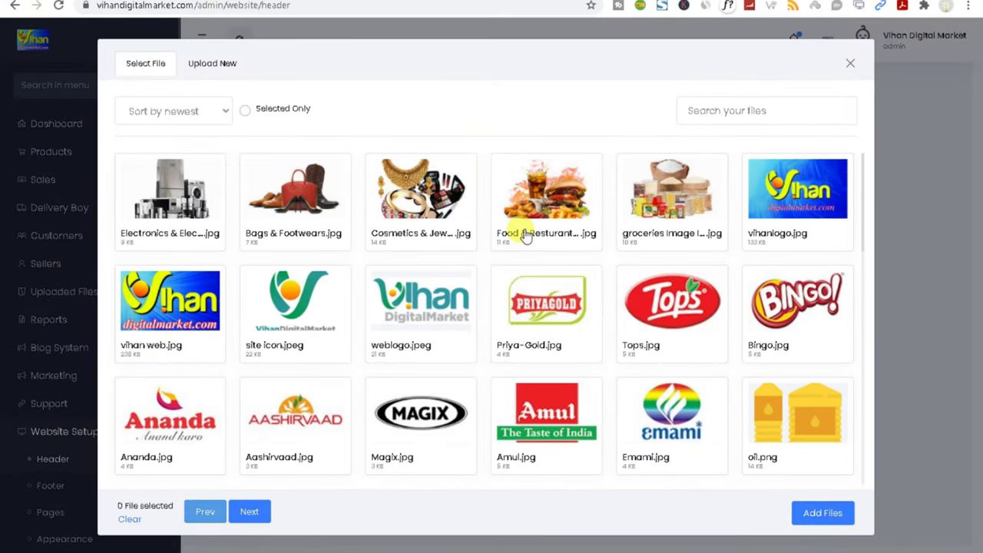
click(852, 65)
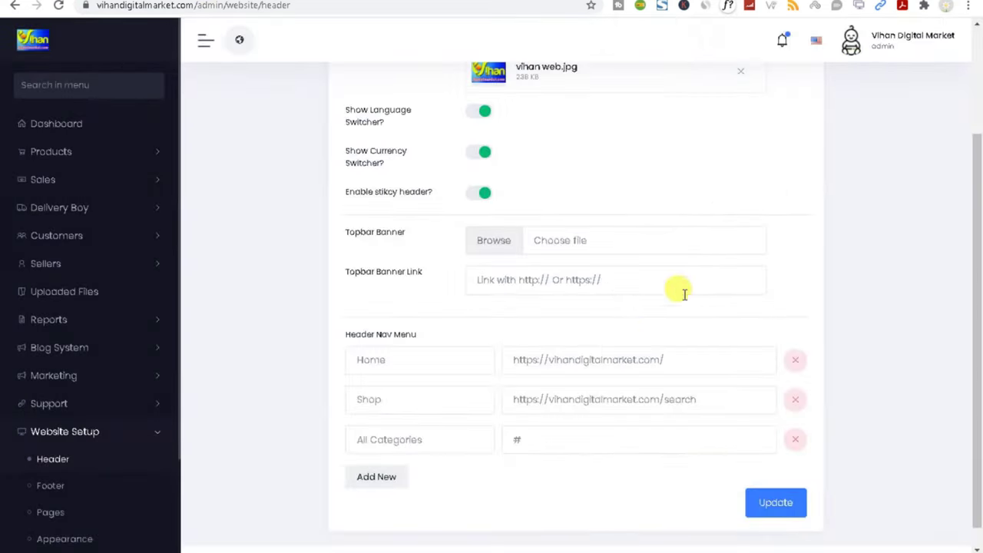
click(400, 366)
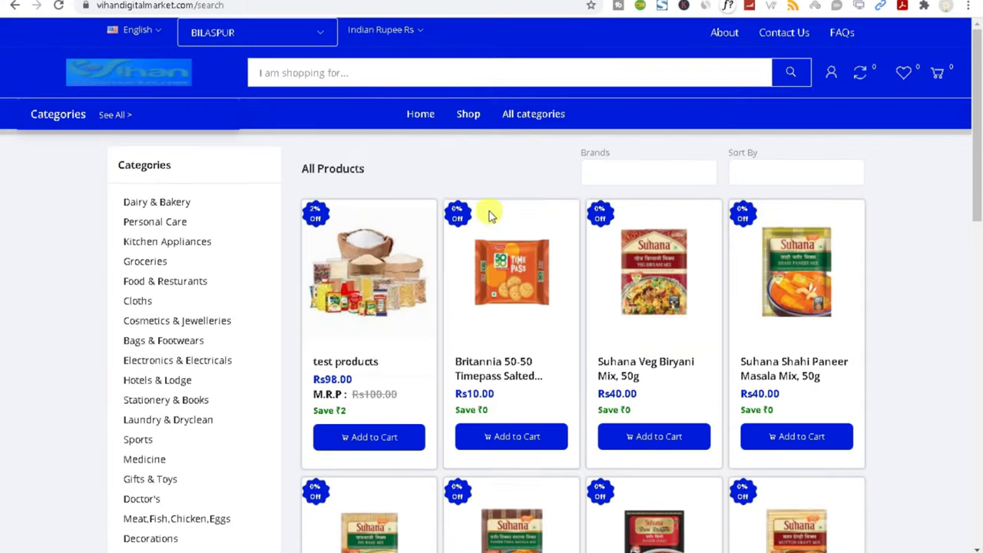
drag(387, 113, 541, 105)
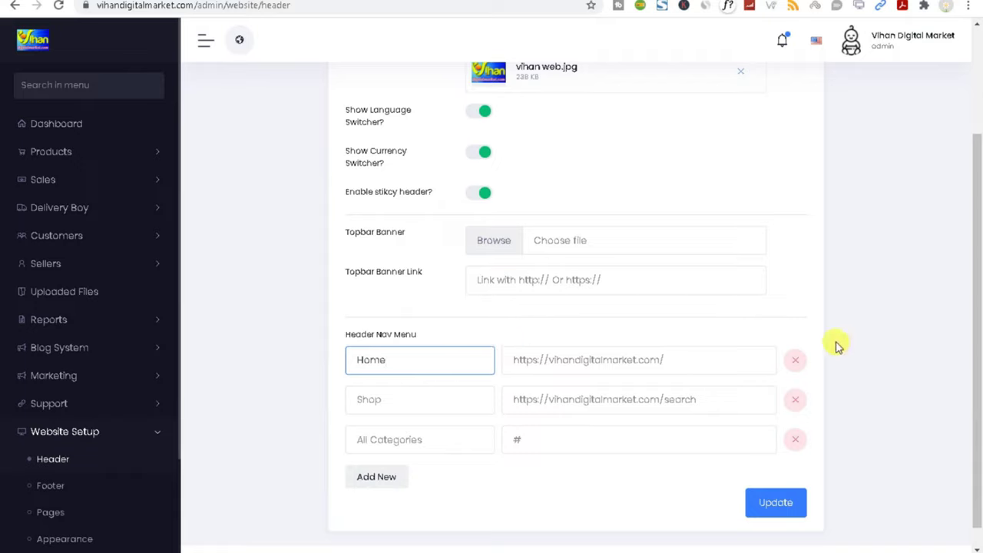
click(376, 478)
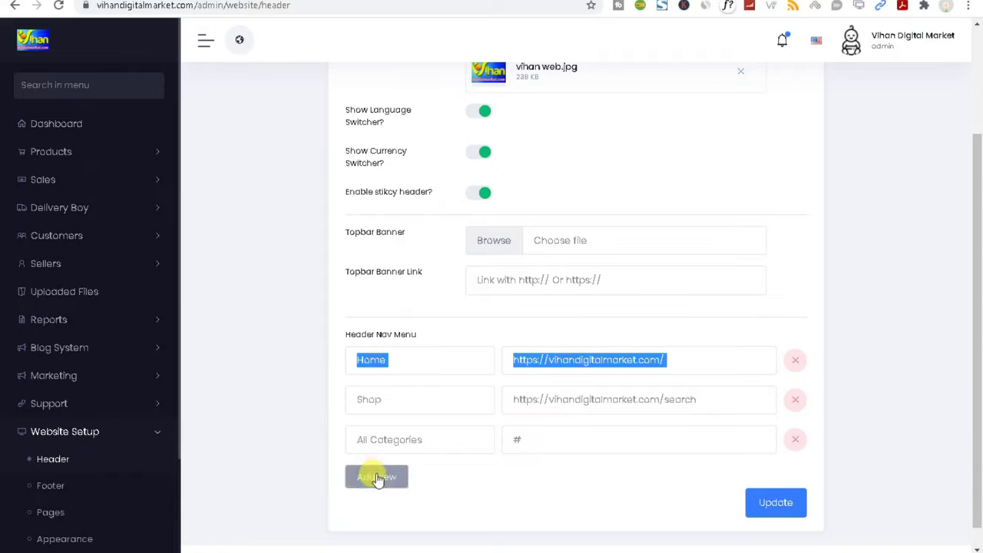
click(527, 441)
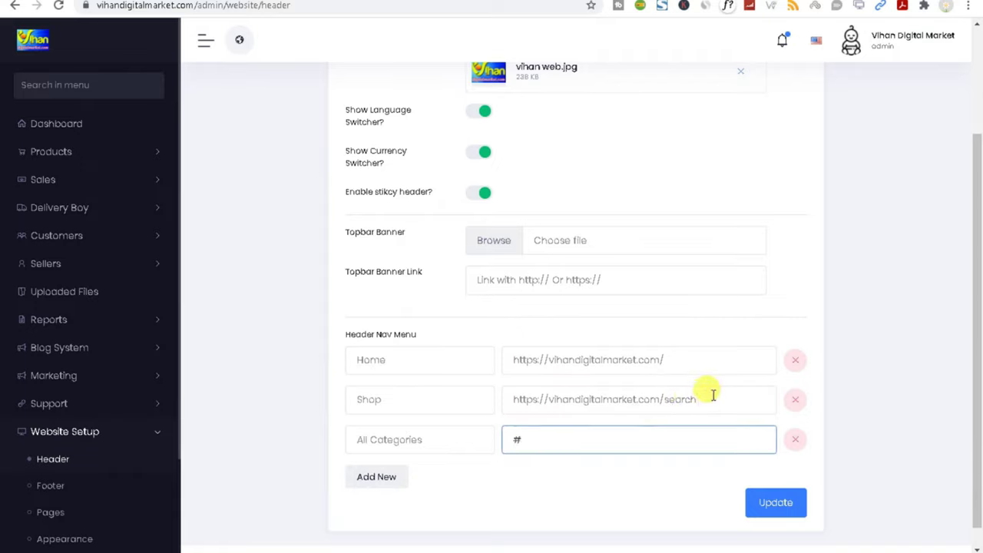
drag(710, 395, 433, 385)
drag(678, 359, 507, 359)
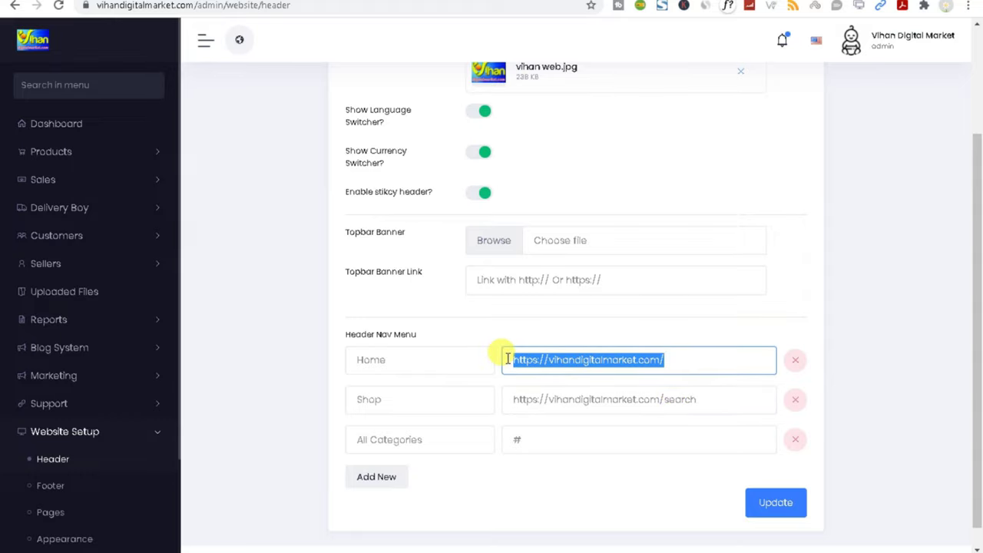
Add a Beauty header nav menu item linking to # and save the header settings
click(358, 481)
click(369, 482)
click(364, 452)
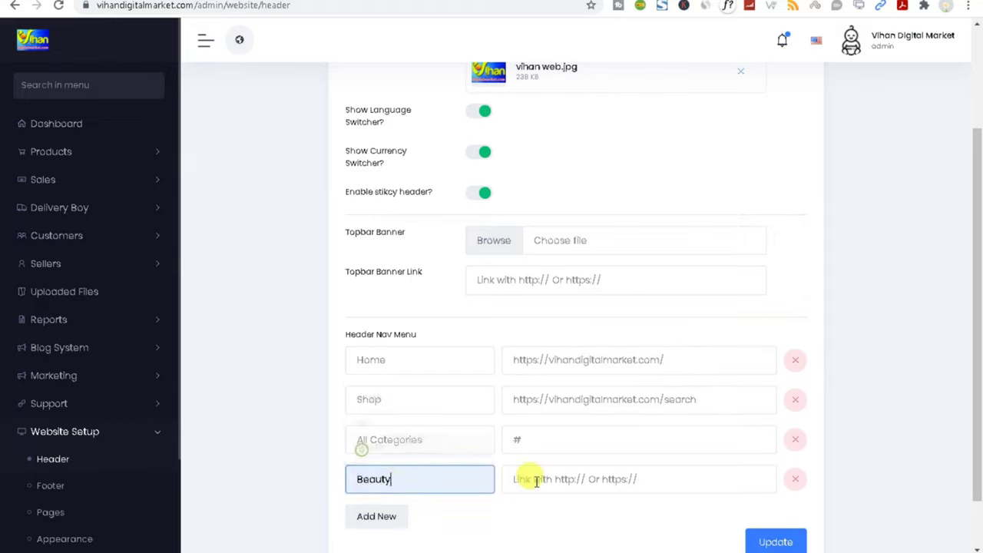
click(538, 481)
text(#)
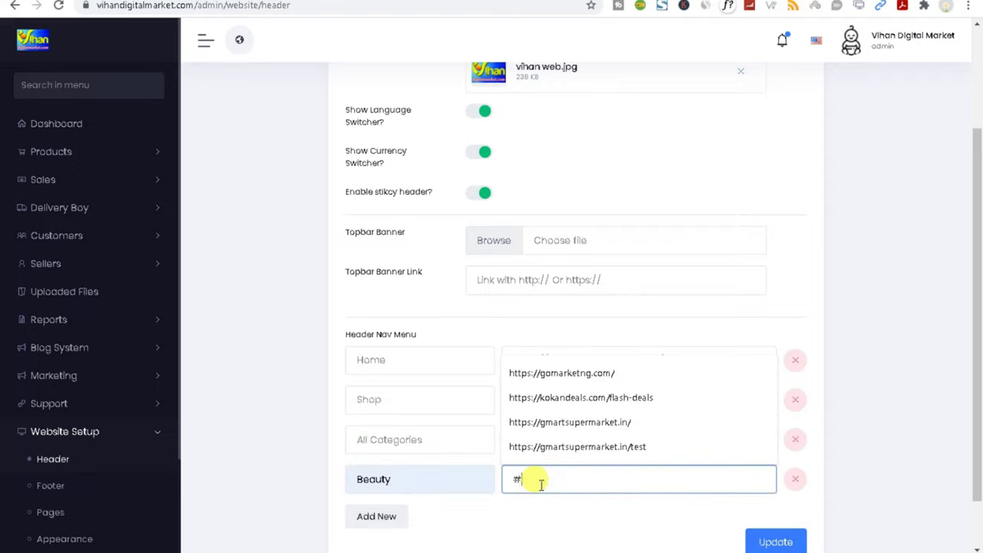
click(774, 543)
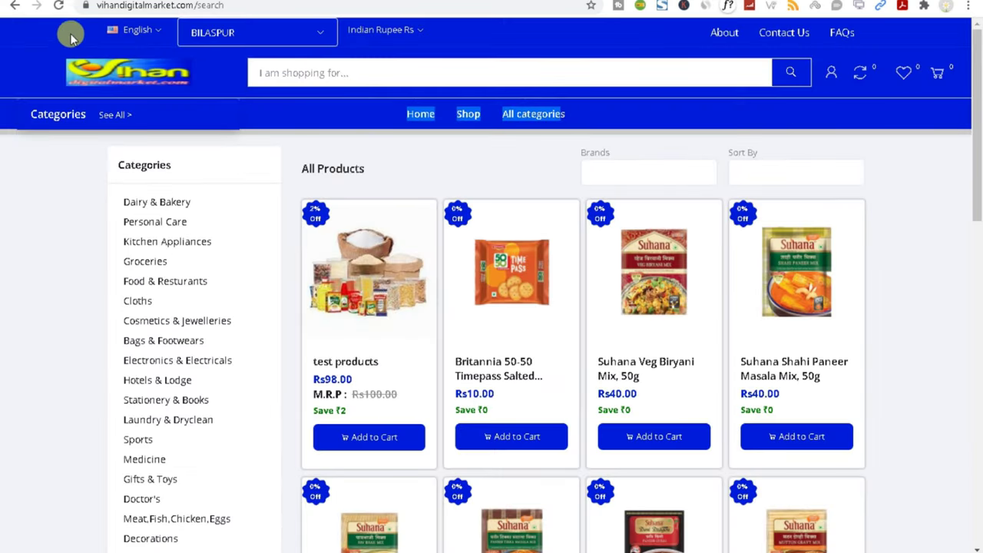
click(58, 5)
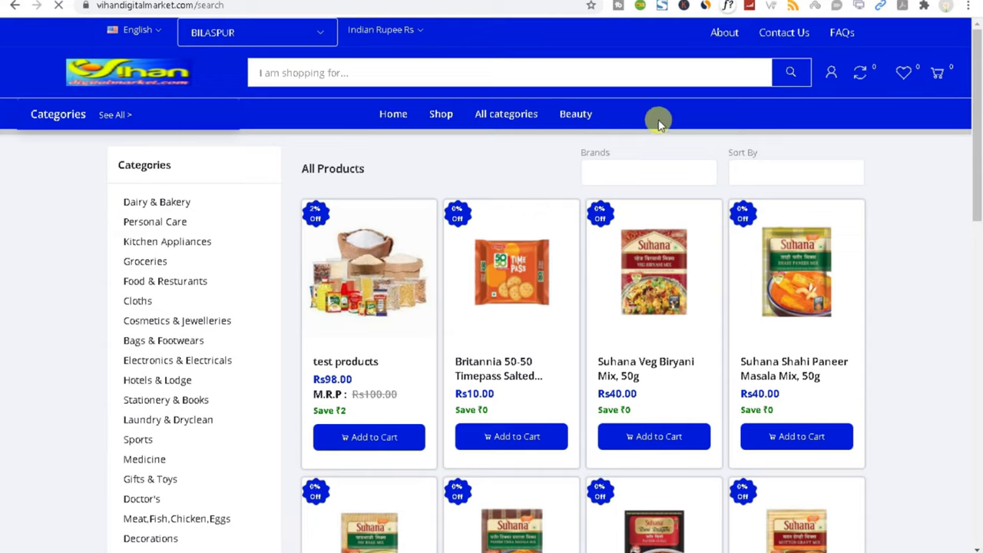
Confirm Beauty follows Home, Shop and All categories in the storefront nav, then select the footer description
drag(655, 119, 384, 111)
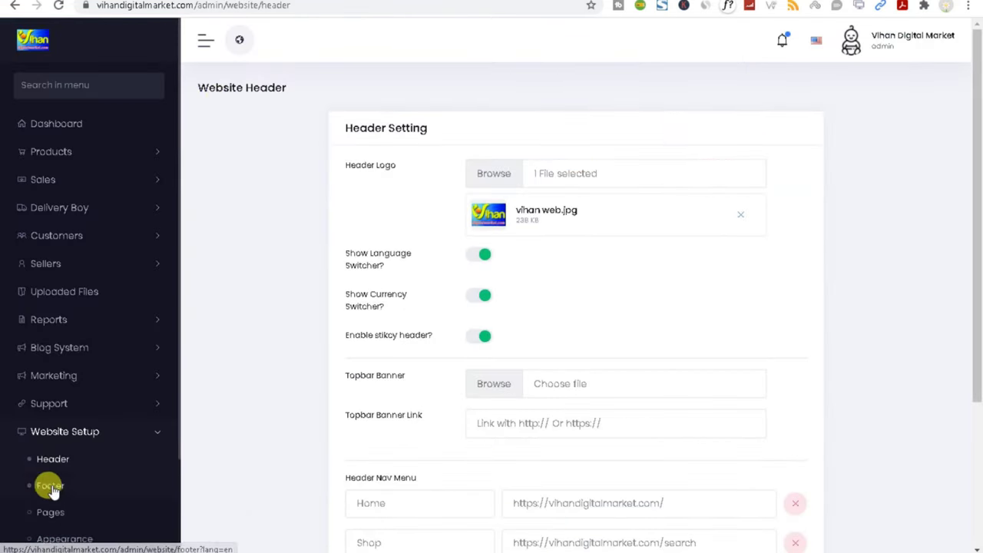
click(192, 2)
drag(975, 147, 978, 470)
drag(103, 361, 333, 406)
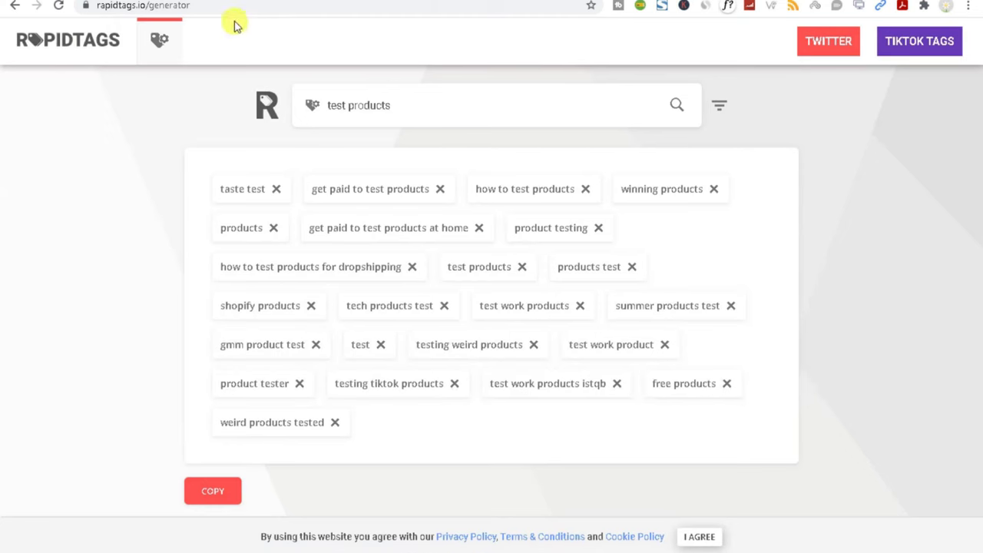
Load the storeonline24.in site and scroll down to its footer
click(218, 7)
text(ST)
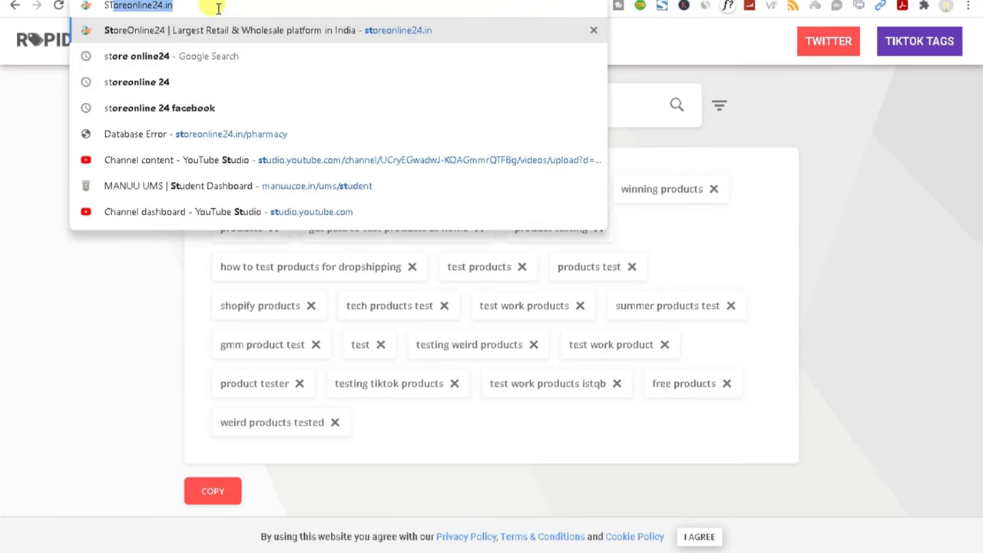
key(Return)
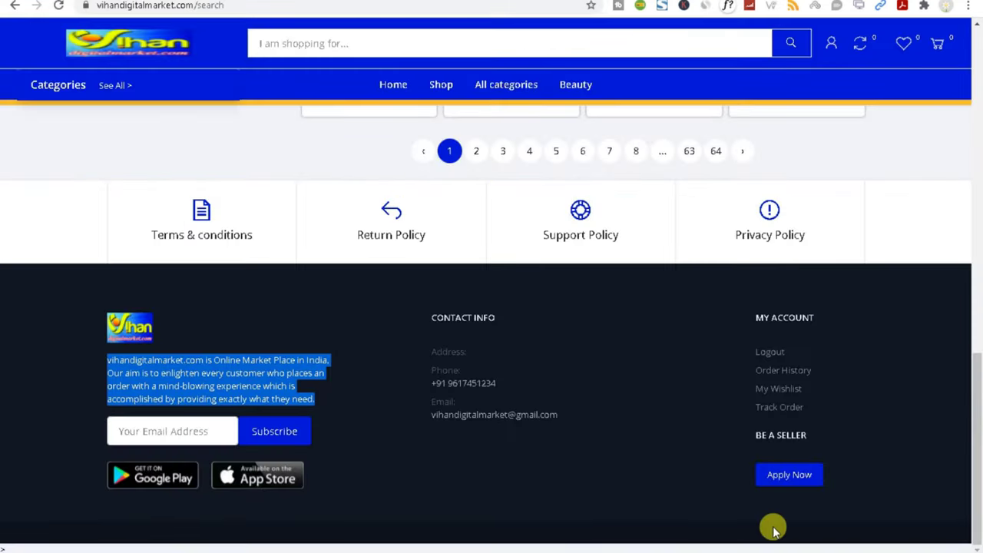
click(446, 507)
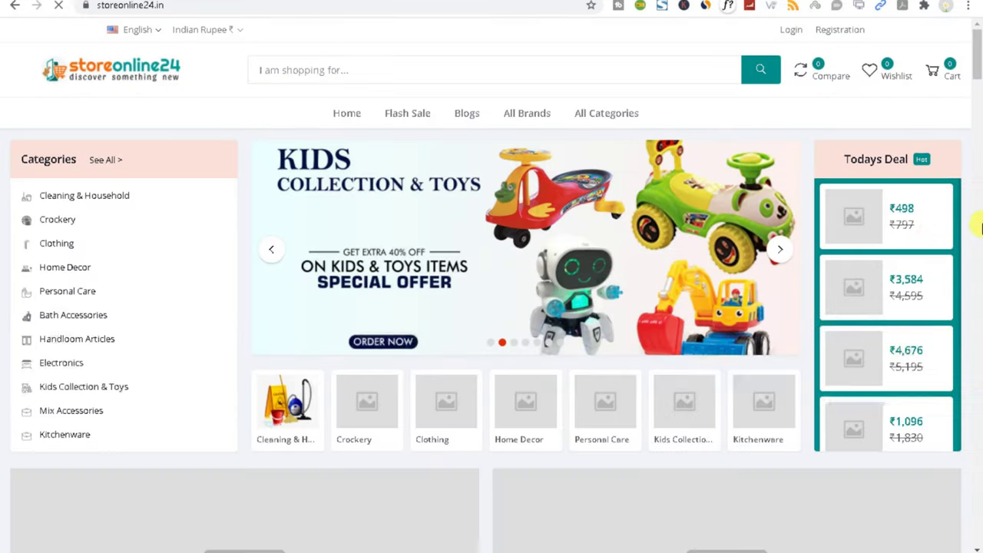
scroll(977, 541, down, 15)
scroll(977, 541, down, 5)
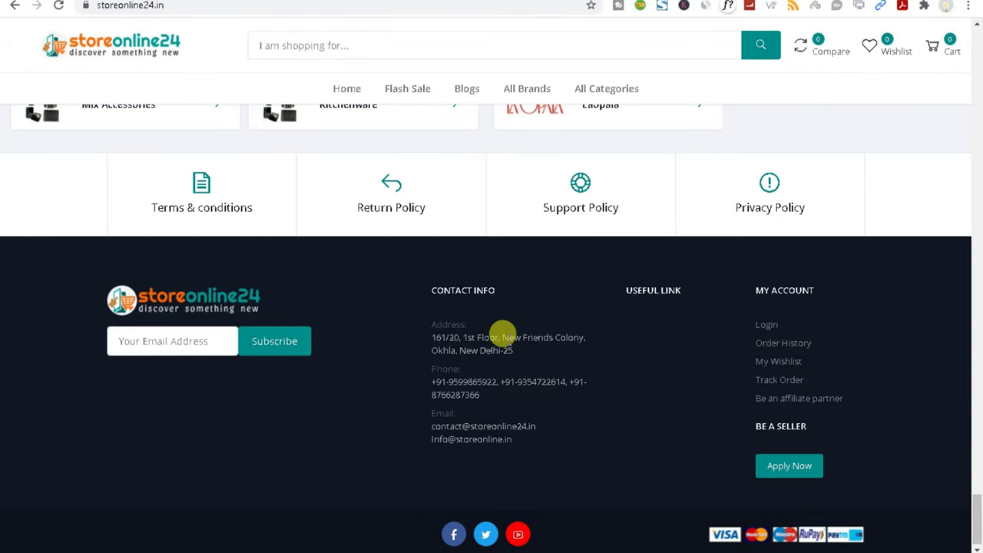
Save the footer's payment-card logos image as a PNG into Downloads
right_click(782, 534)
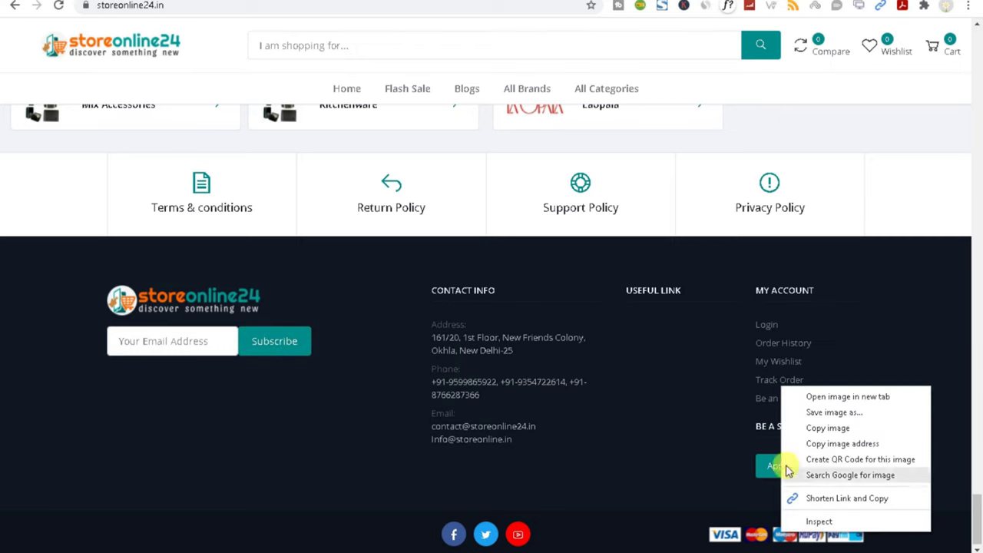
click(836, 415)
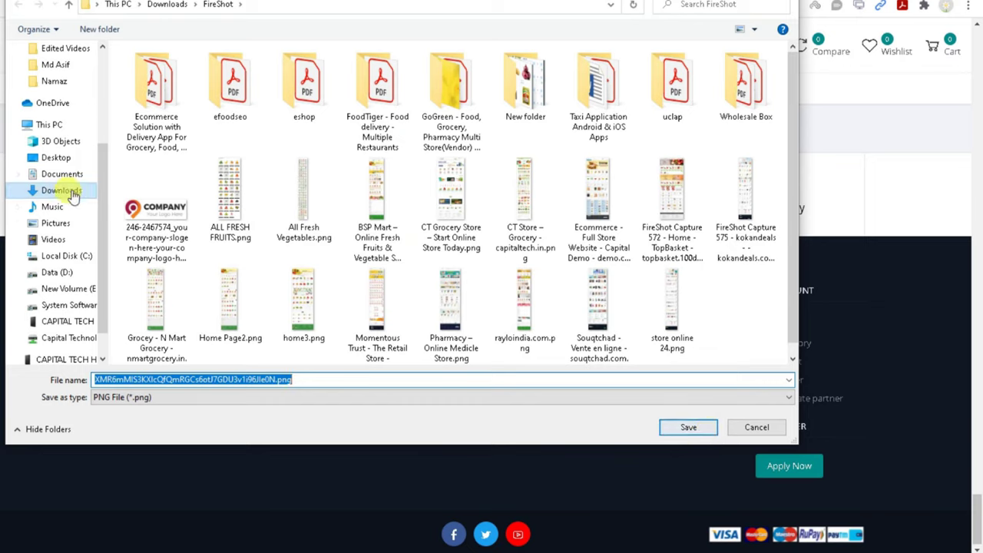
scroll(111, 185, up, 1)
scroll(112, 184, up, 3)
click(61, 92)
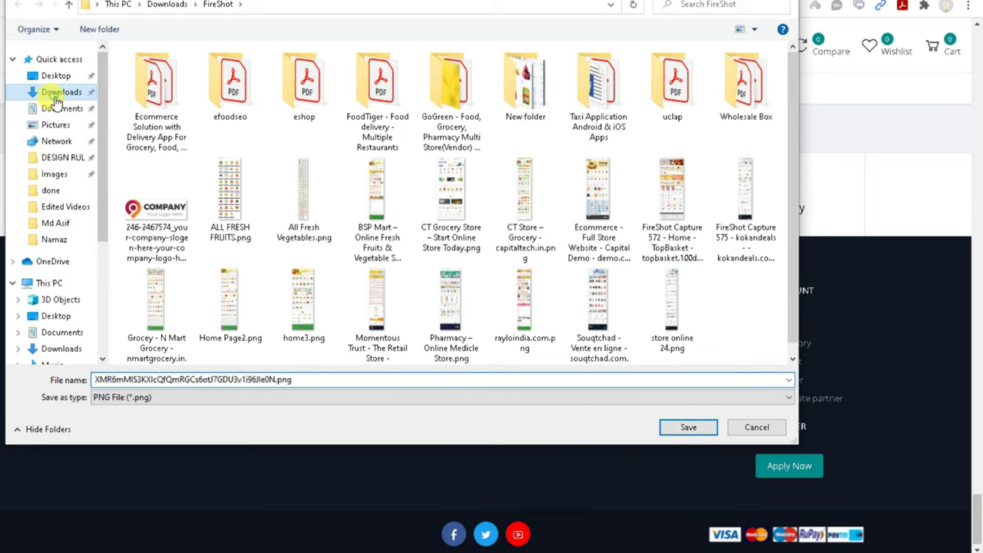
click(688, 428)
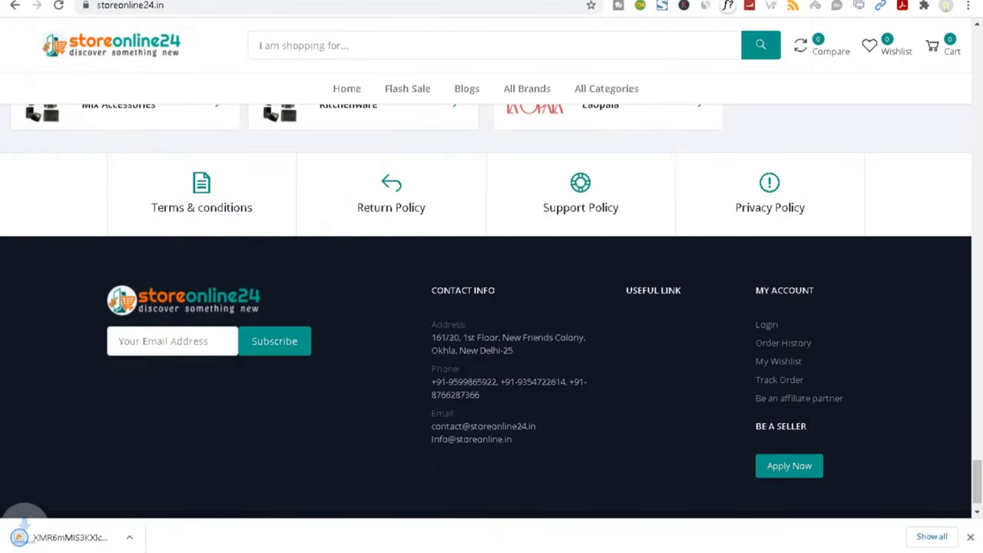
key(ctrl+Tab)
key(ctrl+Tab)
key(ctrl+Tab)
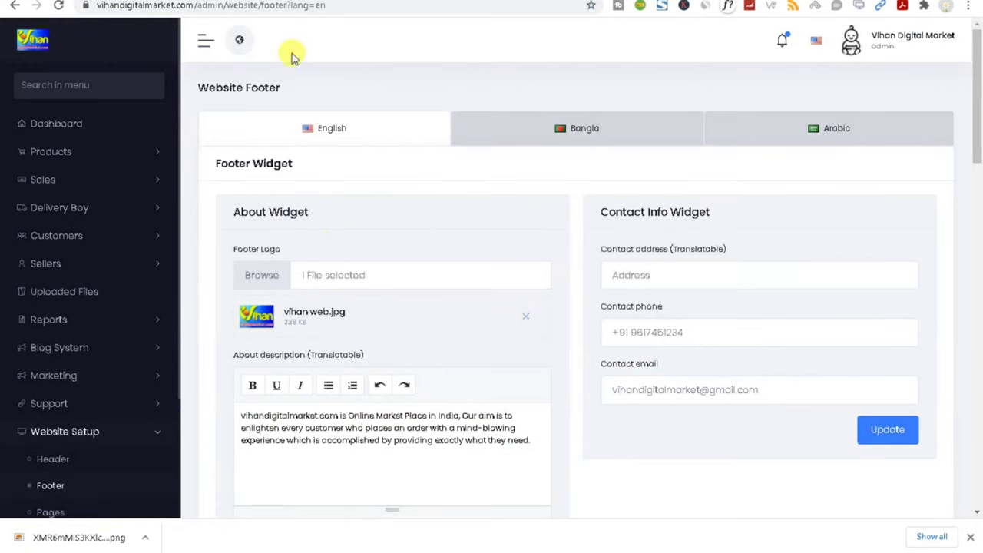
Compare the admin footer About description with the live storefront footer text
key(ctrl+Tab)
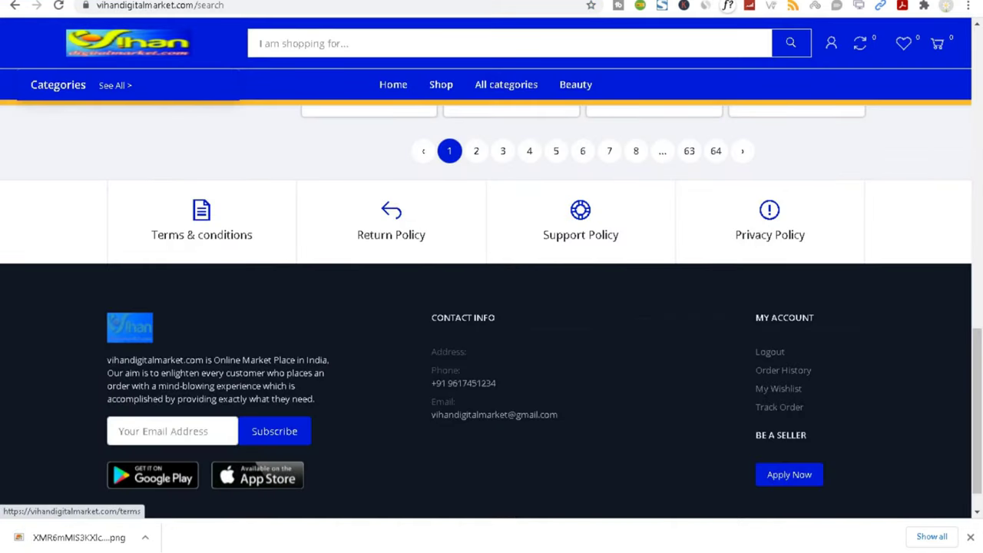
key(ctrl+Tab)
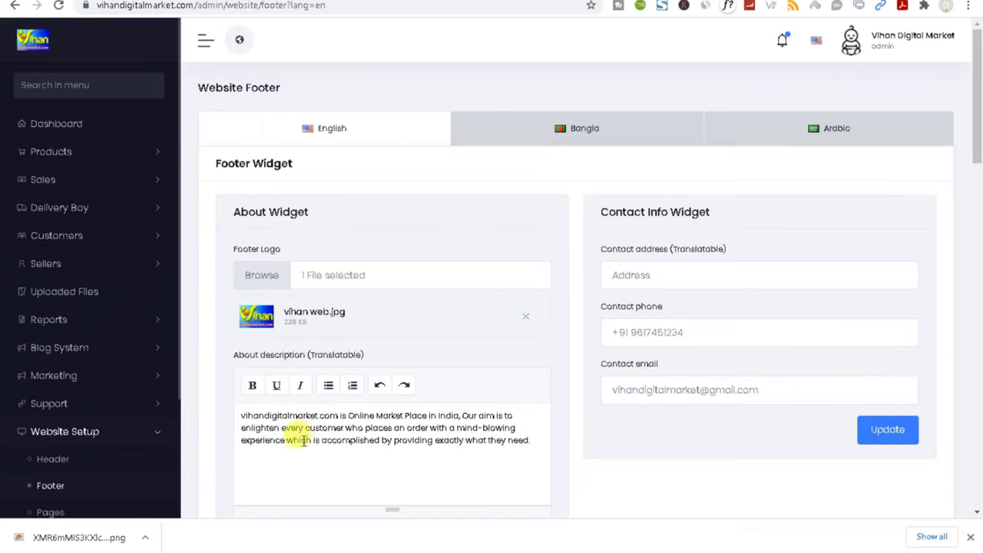
key(ctrl+Tab)
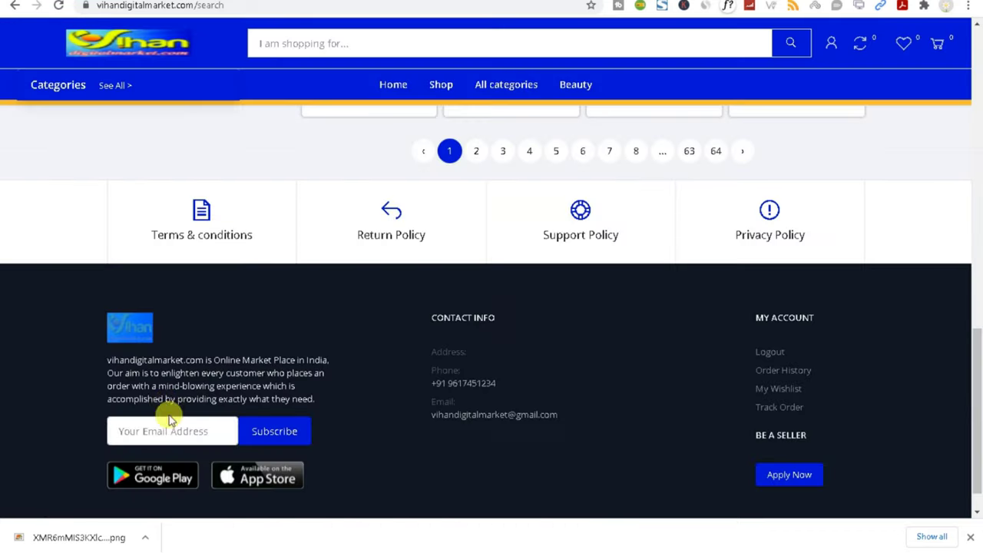
drag(109, 360, 307, 389)
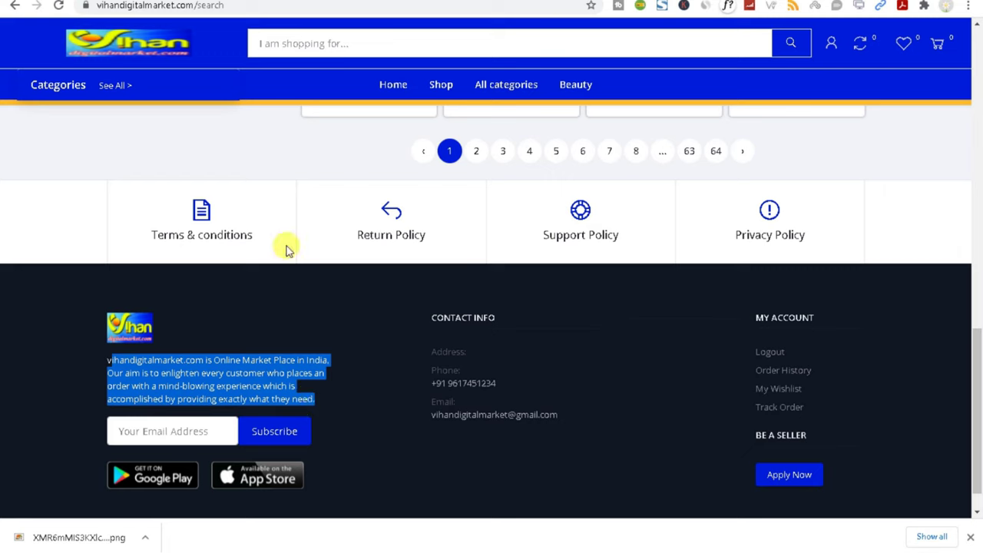
key(ctrl+Tab)
triple_click(383, 436)
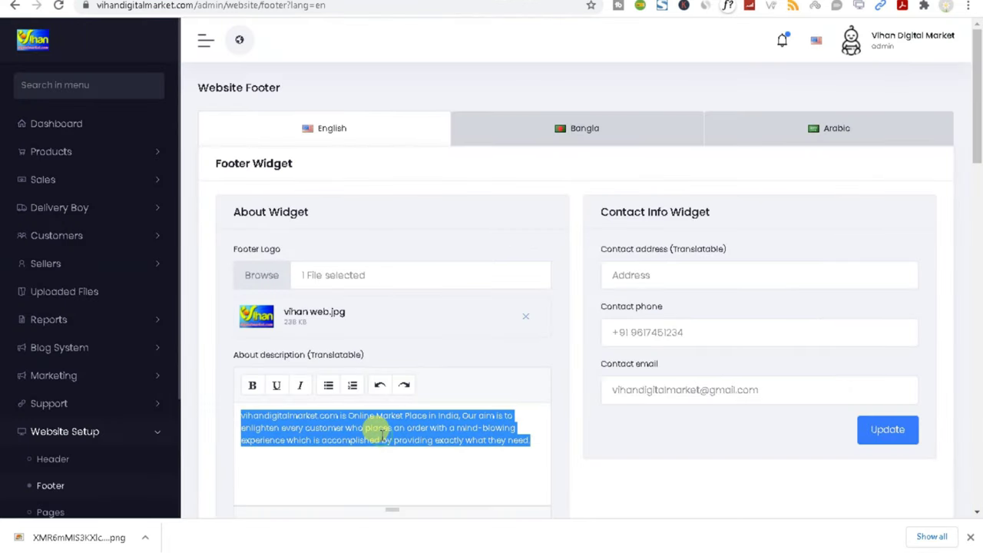
scroll(974, 136, down, 2)
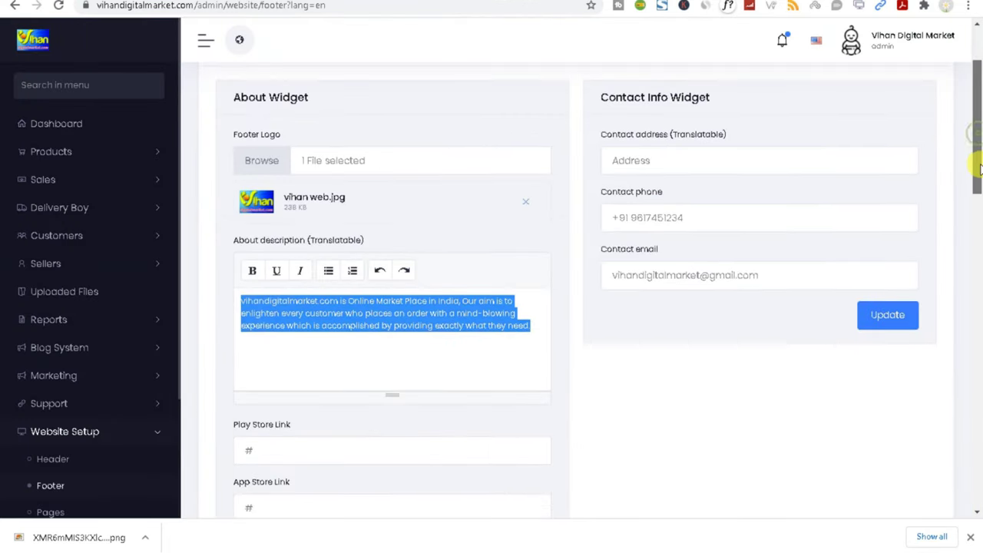
Enter TEST ADDRESS as the footer contact address
click(634, 160)
key(ctrl+Tab)
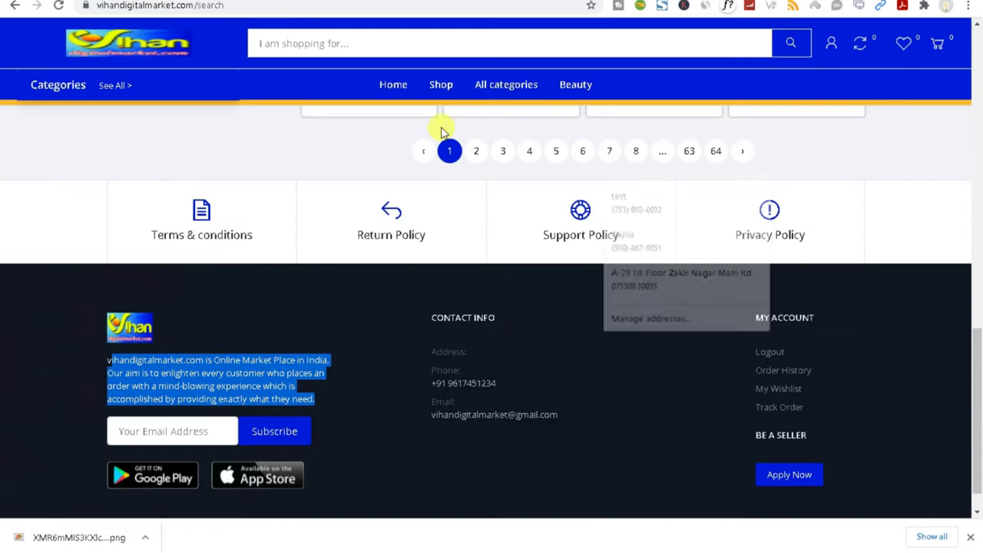
key(ctrl+Tab)
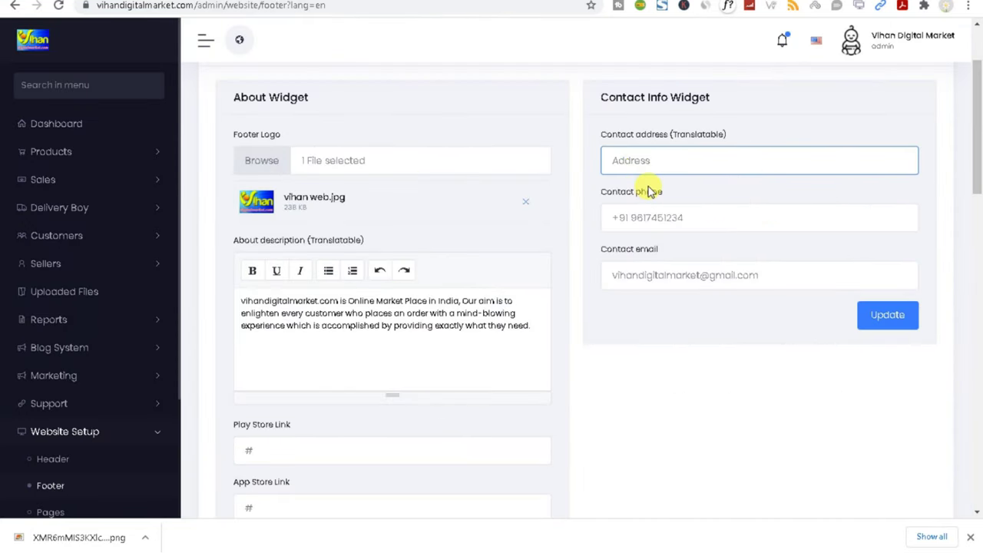
text(TEST)
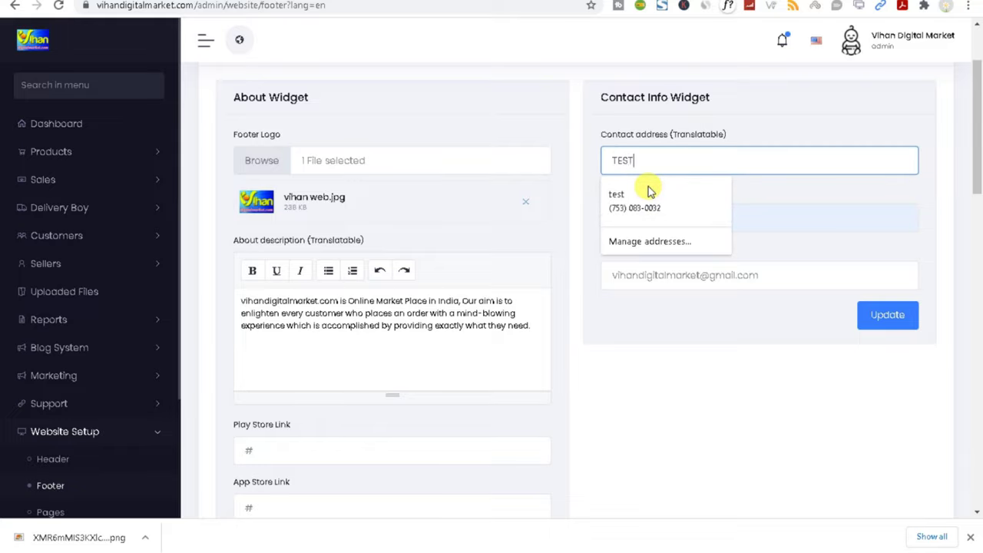
text( ADDRESS)
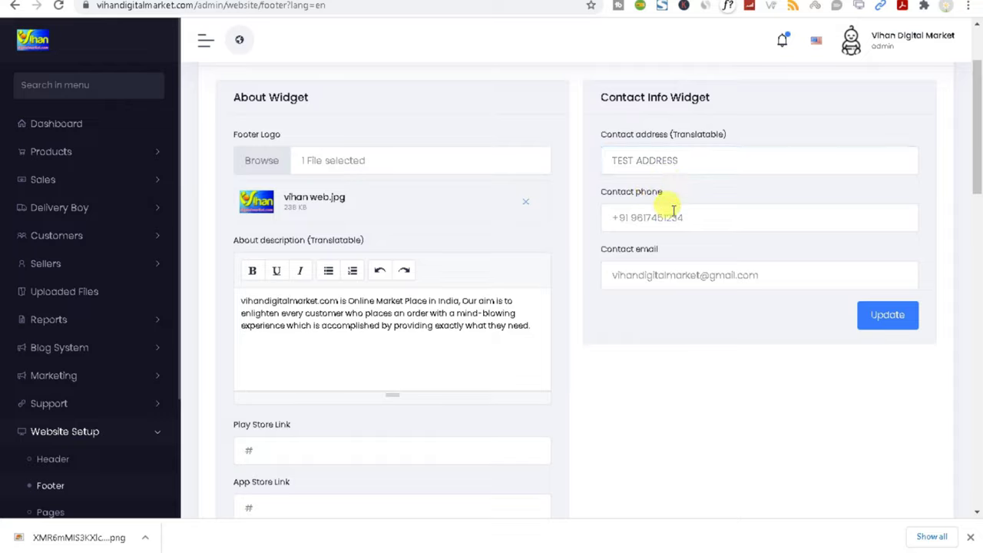
click(675, 213)
Replace the footer contact email with the site's info@ address using the site domain
click(681, 283)
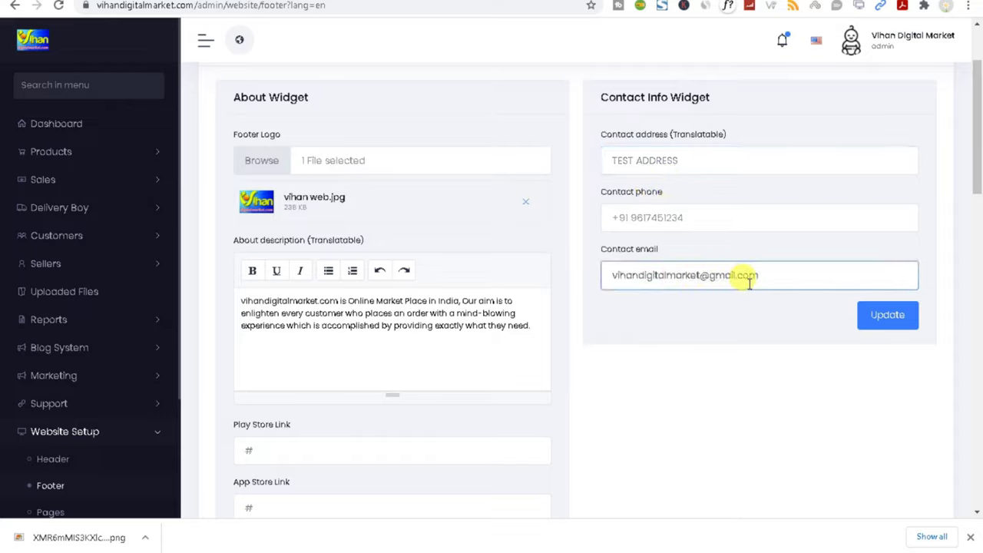
drag(782, 272, 543, 289)
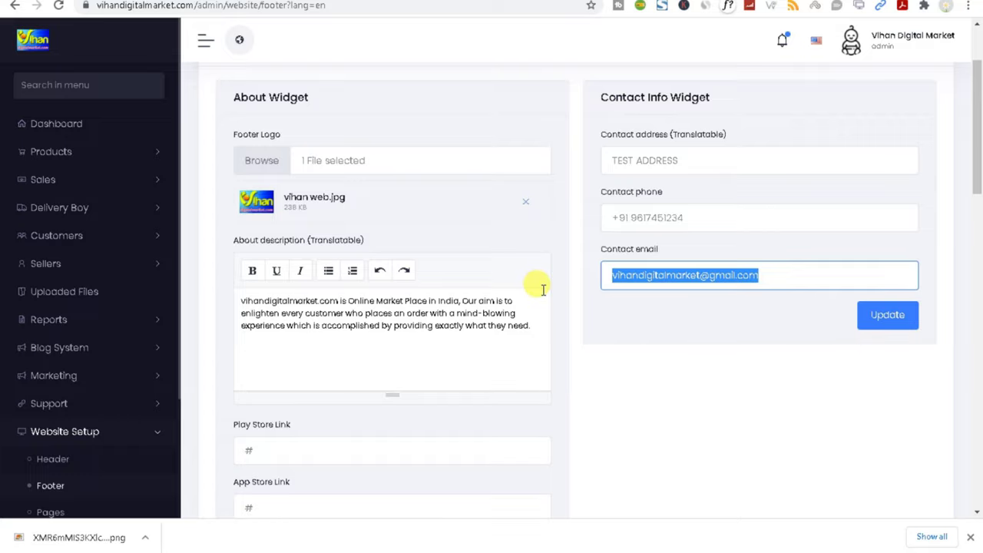
text(INFO@)
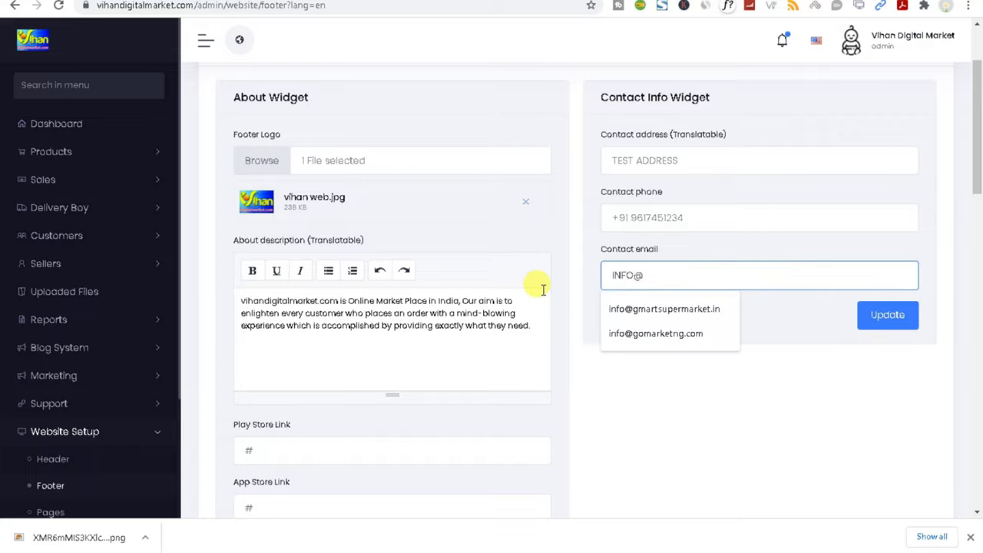
text(V)
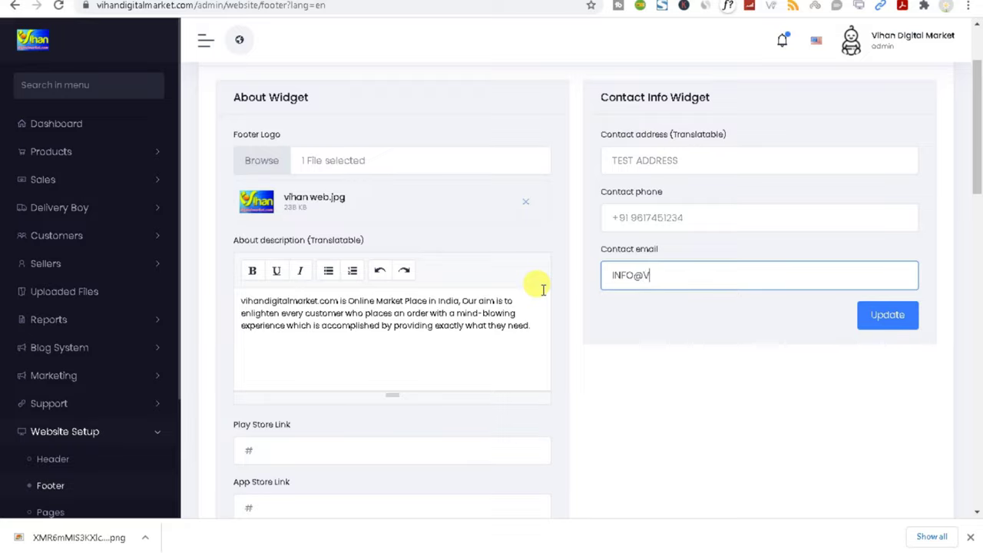
key(BackSpace)
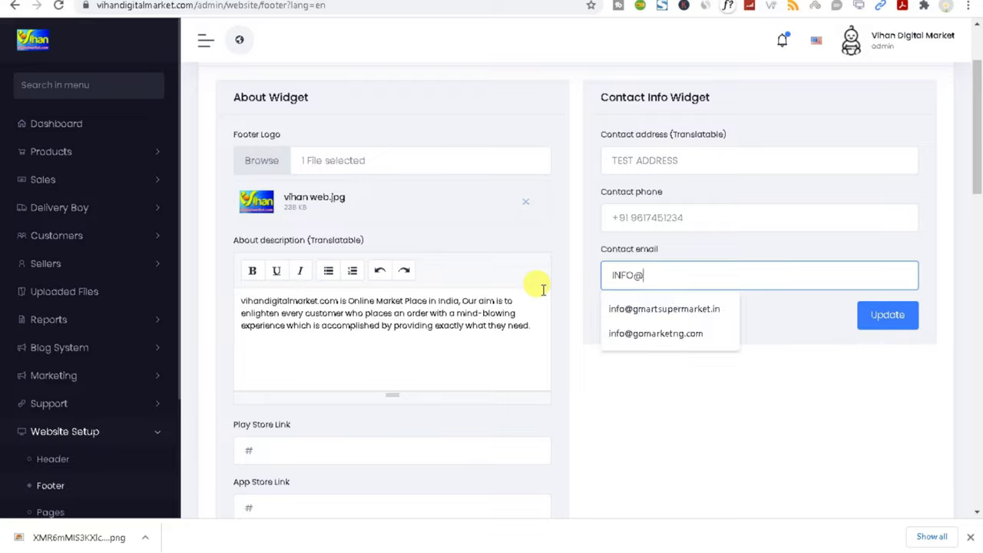
key(BackSpace)
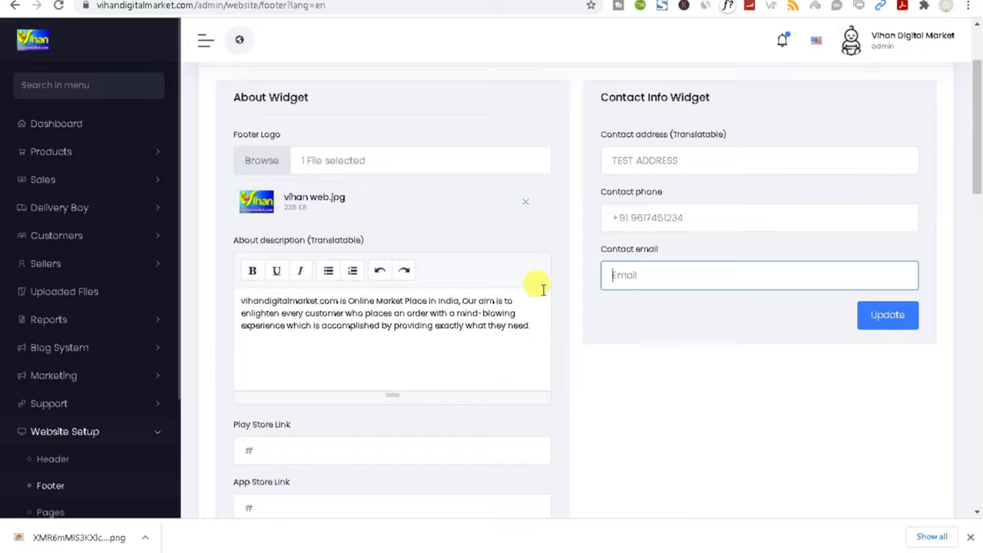
text(info@)
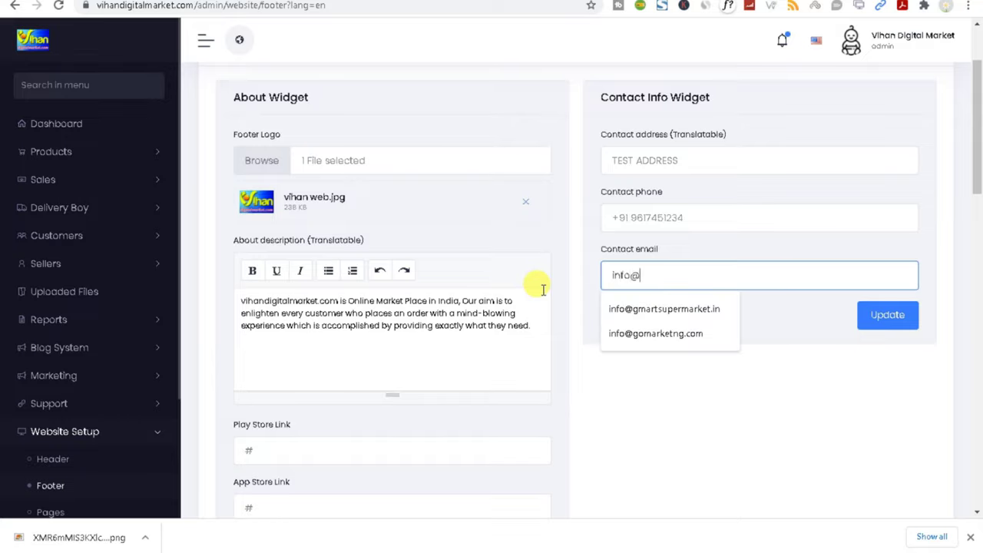
drag(193, 6, 101, 14)
key(ctrl+c)
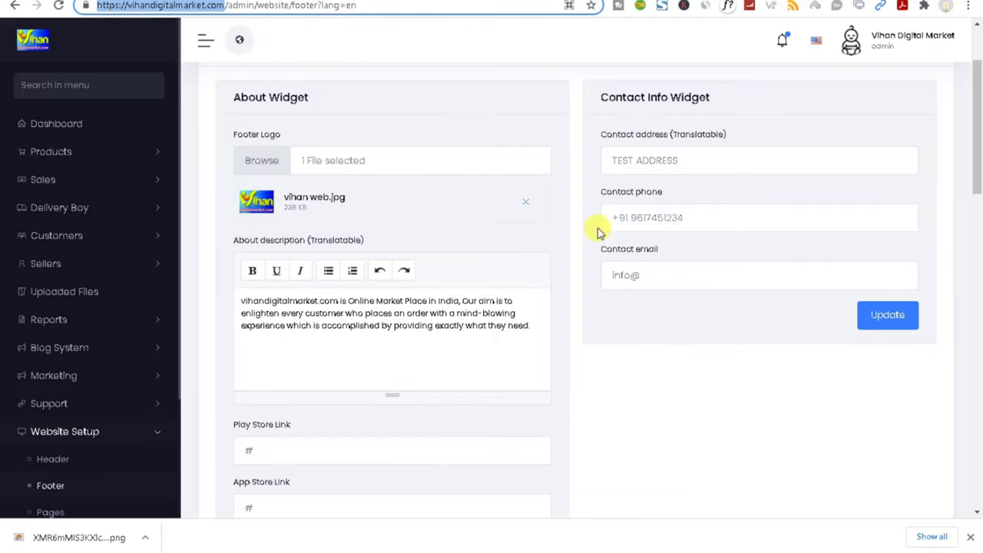
click(670, 265)
key(ctrl+v)
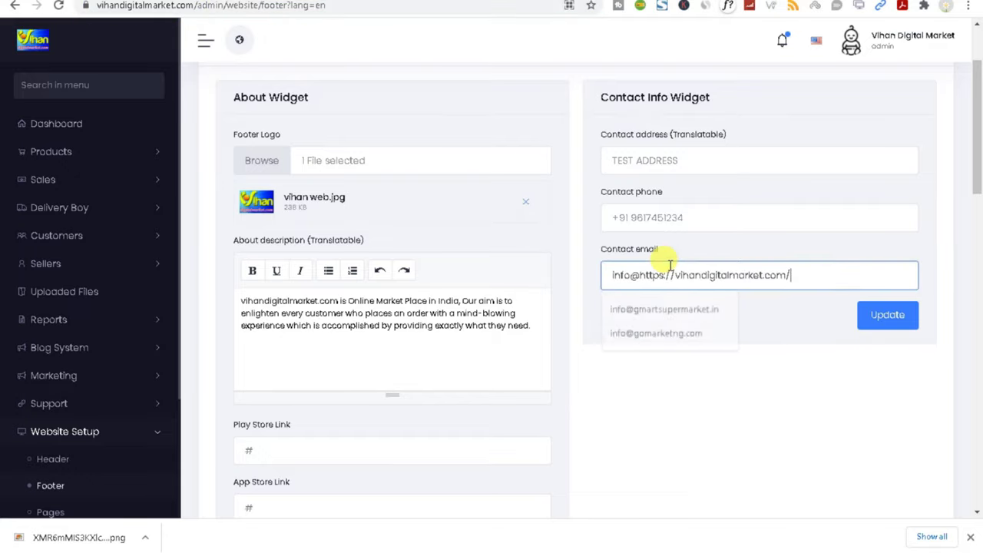
click(680, 277)
key(BackSpace)
key(BackSpace)
key(BackSpace)
key(BackSpace)
key(BackSpace)
key(BackSpace)
key(BackSpace)
key(BackSpace)
Save the footer contact details and check the storefront footer
click(882, 317)
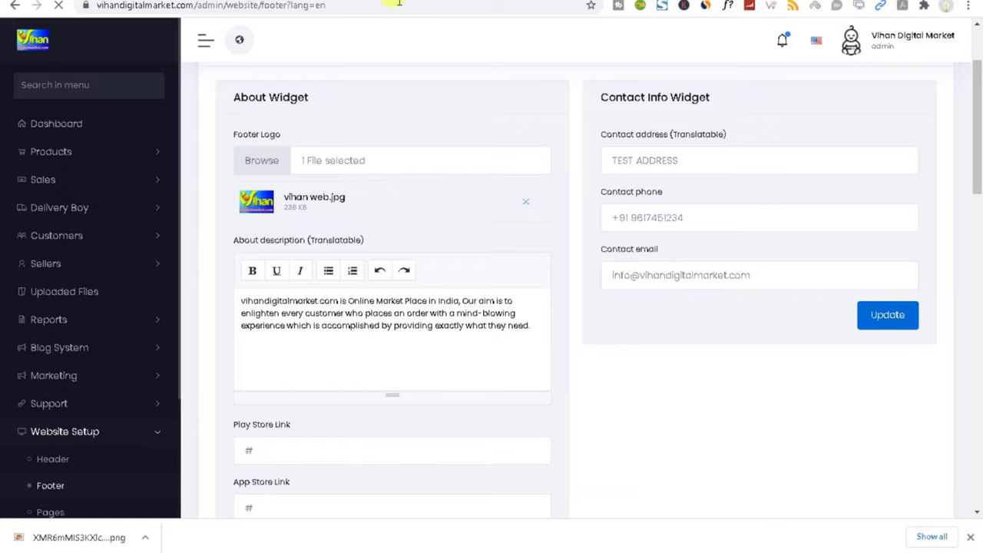
key(ctrl+Tab)
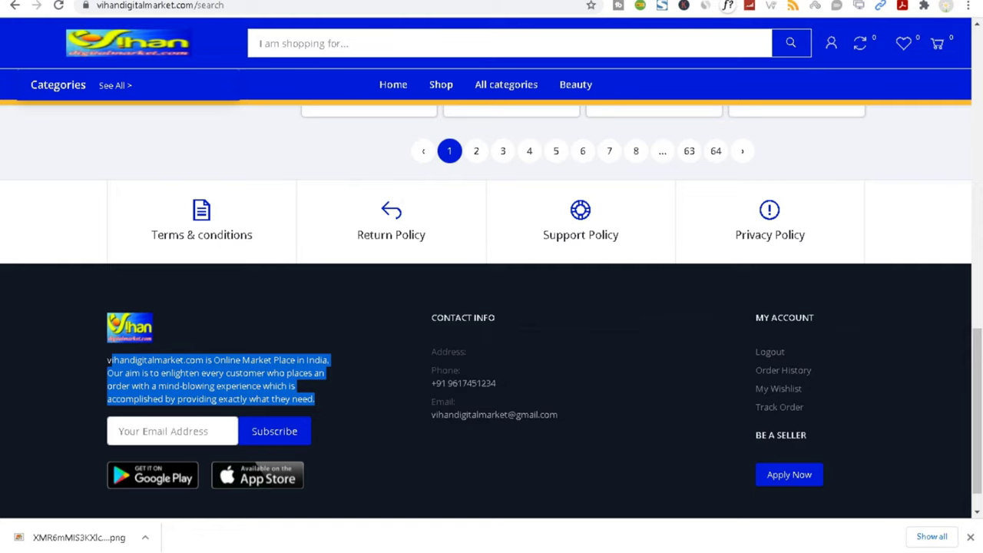
key(ctrl+shift+Tab)
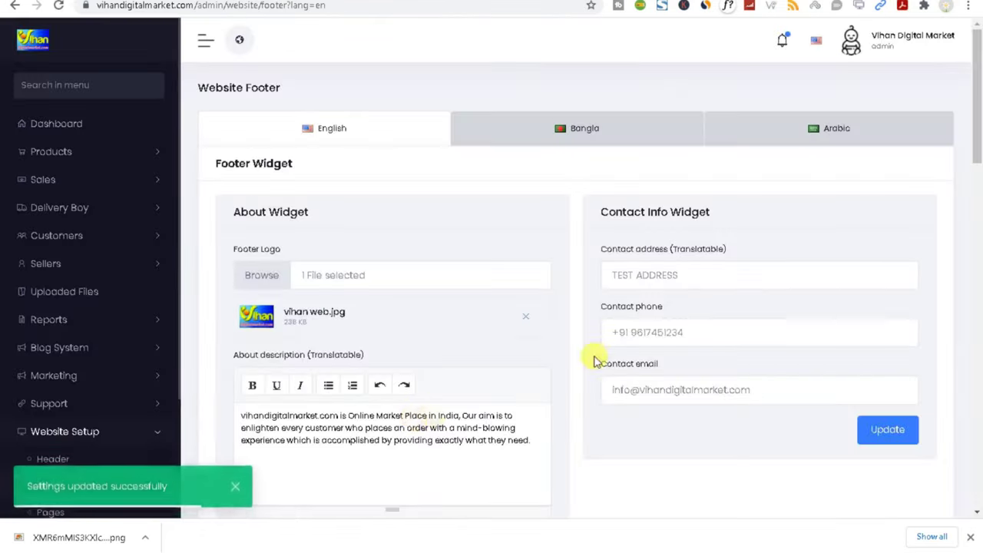
drag(980, 132, 965, 227)
Title Link Widget One as Usefull Link
double_click(286, 155)
double_click(269, 217)
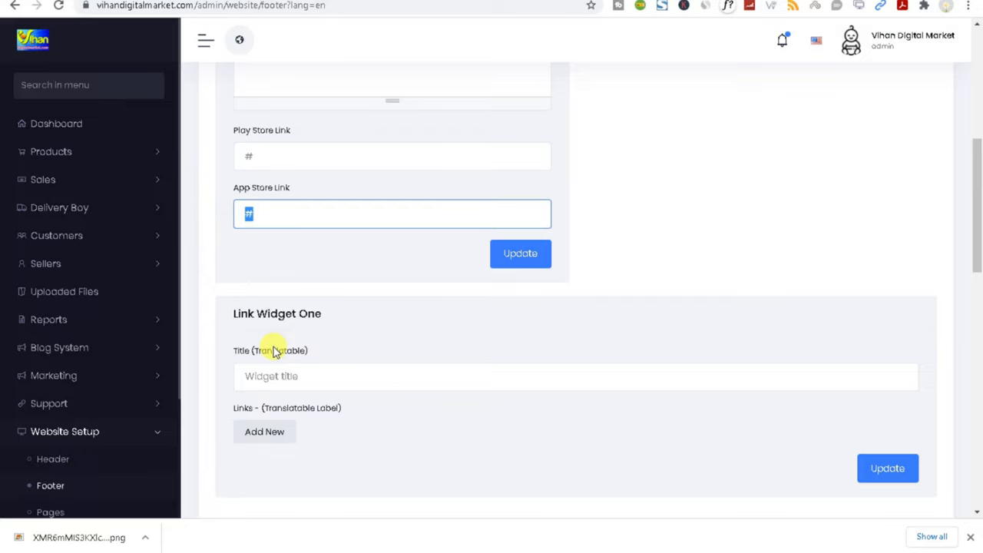
drag(977, 253, 977, 284)
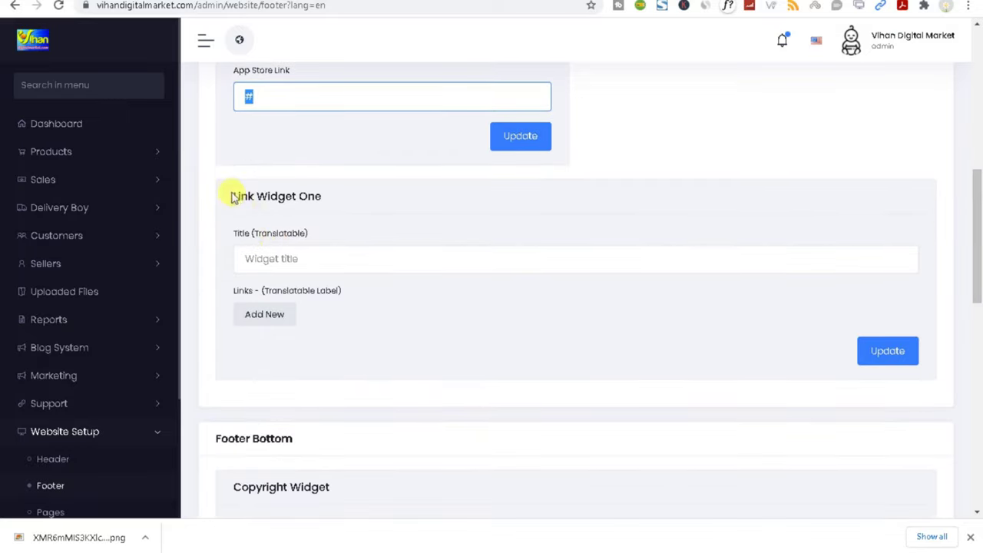
click(292, 257)
click(282, 286)
Add a Home link pointing to the store's own web address
click(278, 313)
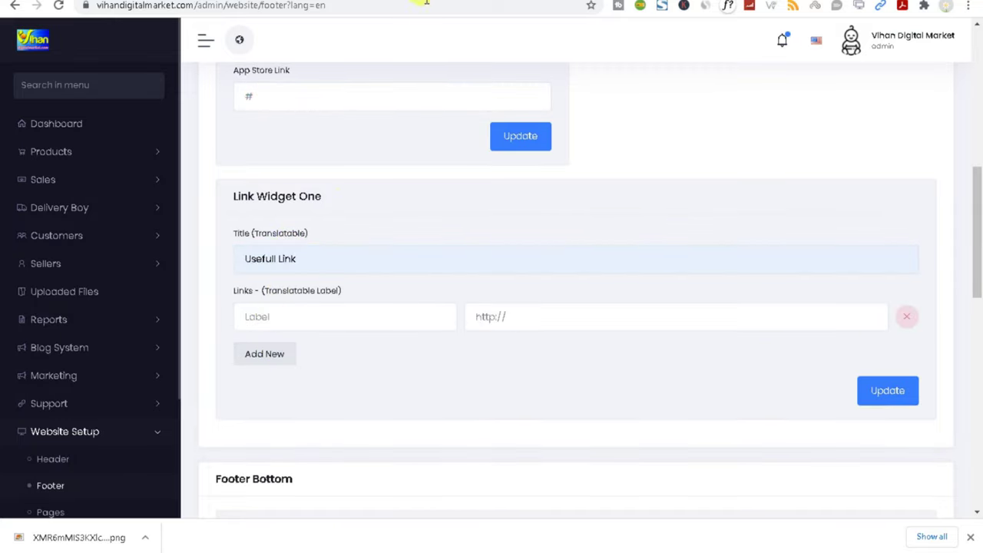
click(319, 318)
click(309, 352)
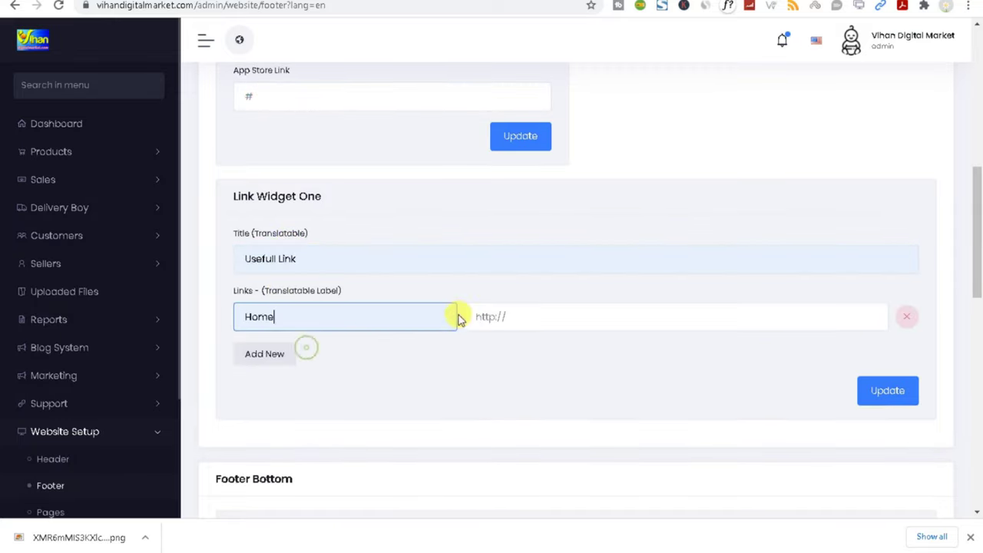
click(465, 315)
click(480, 350)
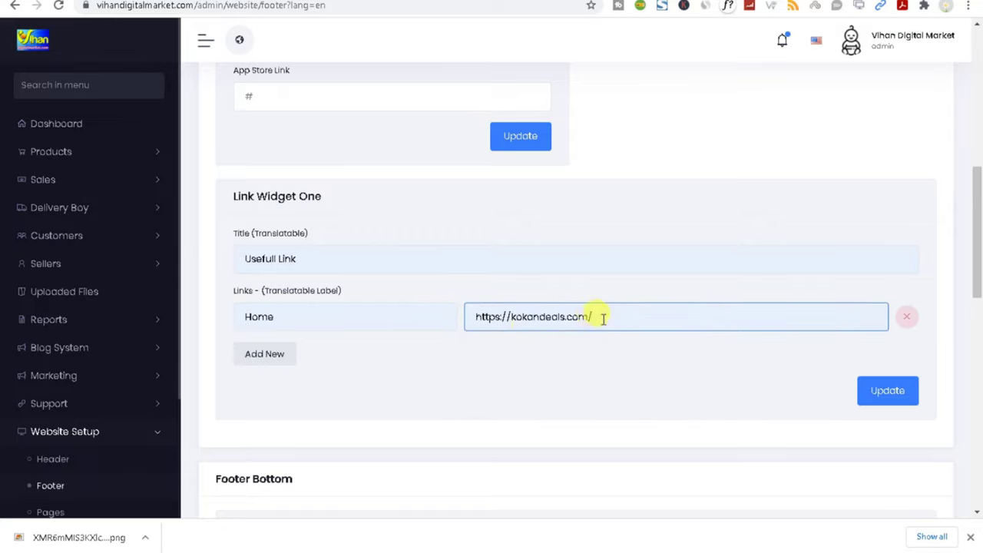
drag(603, 319, 465, 316)
drag(194, 5, 4, 11)
key(ctrl+c)
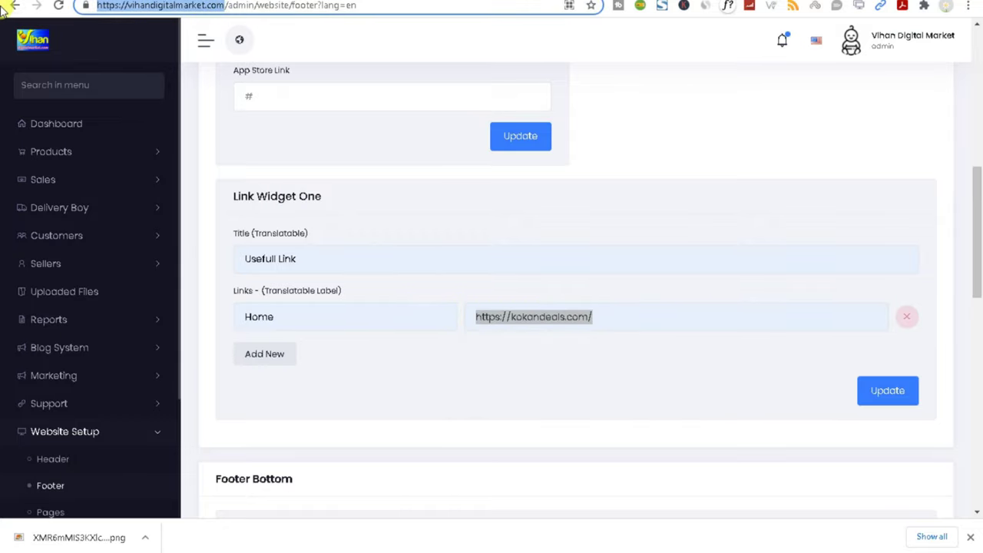
drag(609, 311, 451, 323)
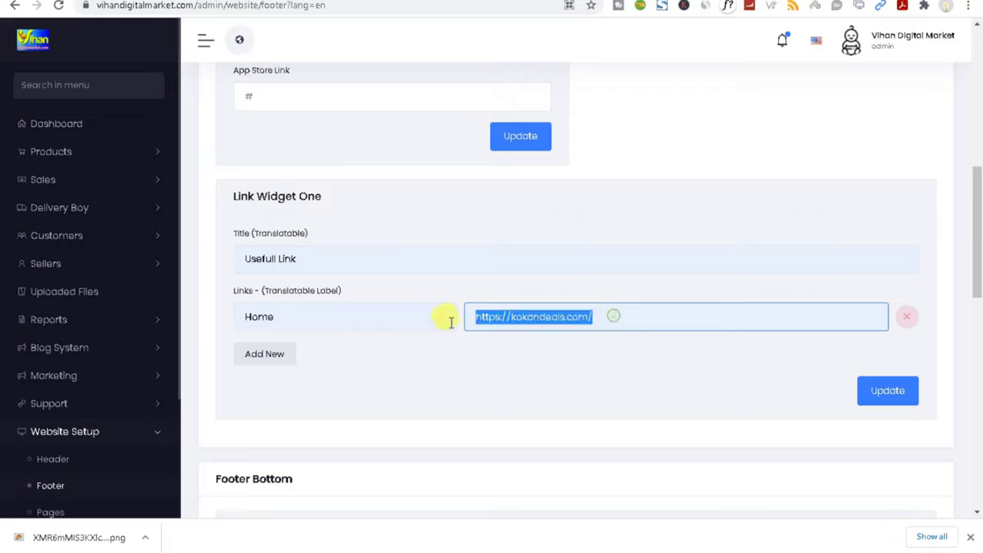
key(ctrl+v)
Add an about link also pointing to the store's web address
click(267, 355)
click(277, 357)
text(a)
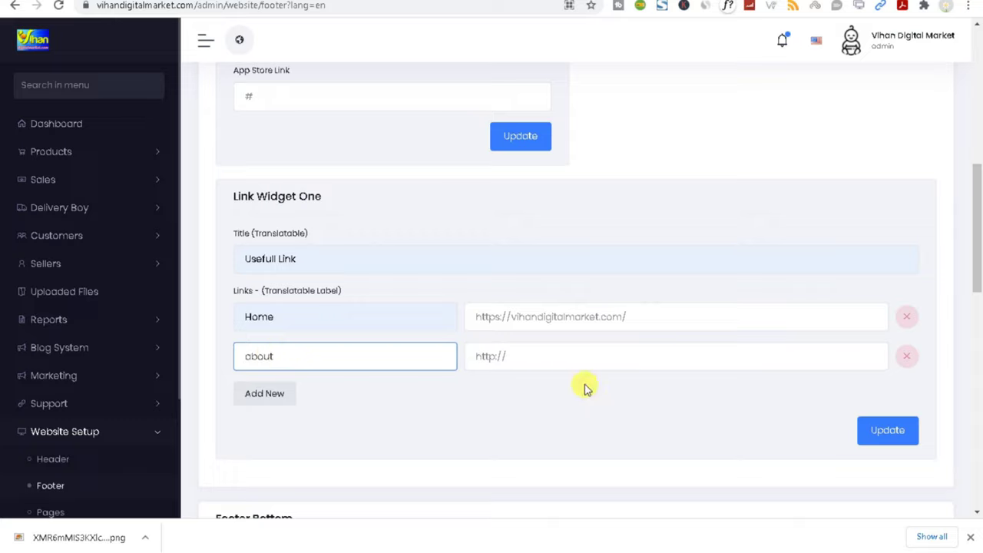
click(523, 356)
key(ctrl+v)
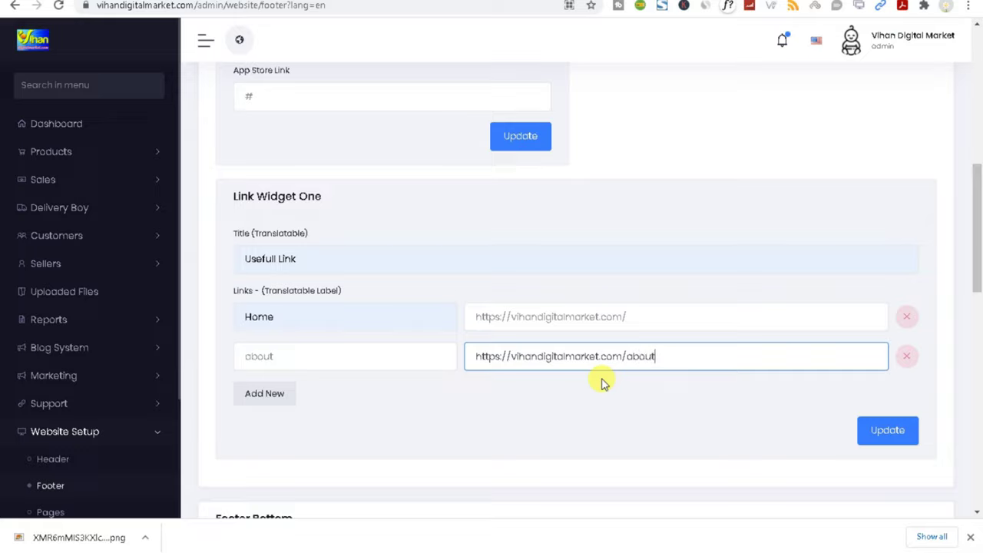
Save Link Widget One and reload the storefront to see the new footer links
click(880, 429)
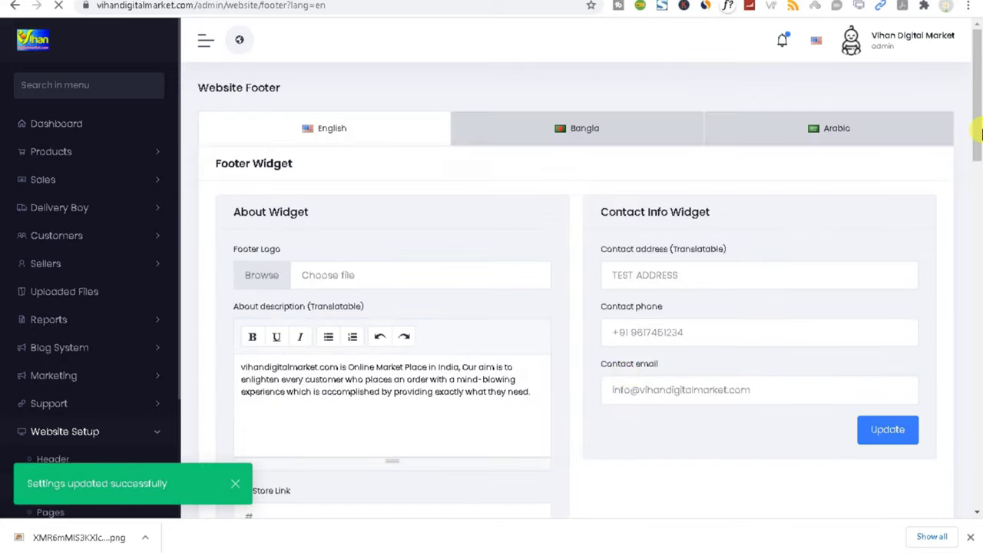
drag(978, 129, 979, 206)
scroll(771, 183, down, 1)
key(ctrl+Tab)
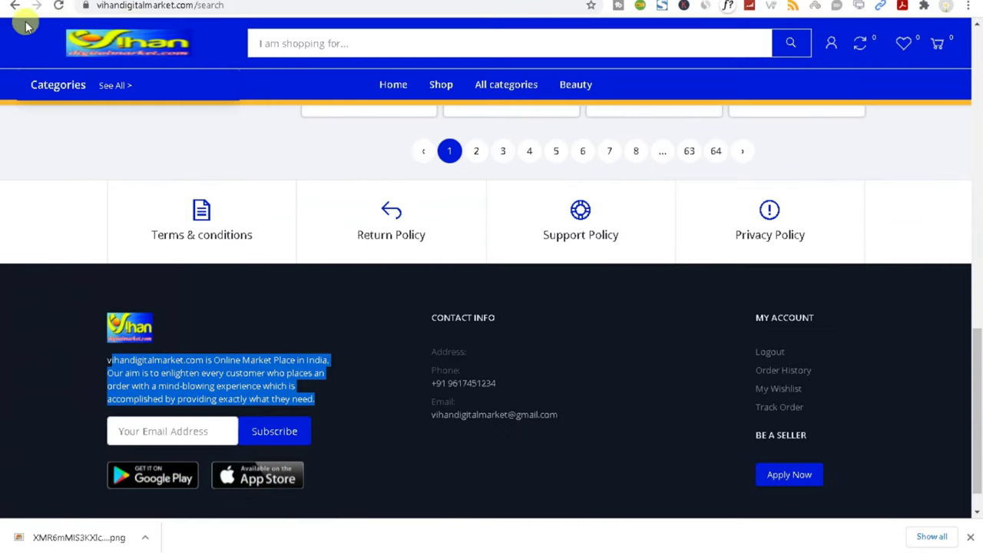
click(61, 7)
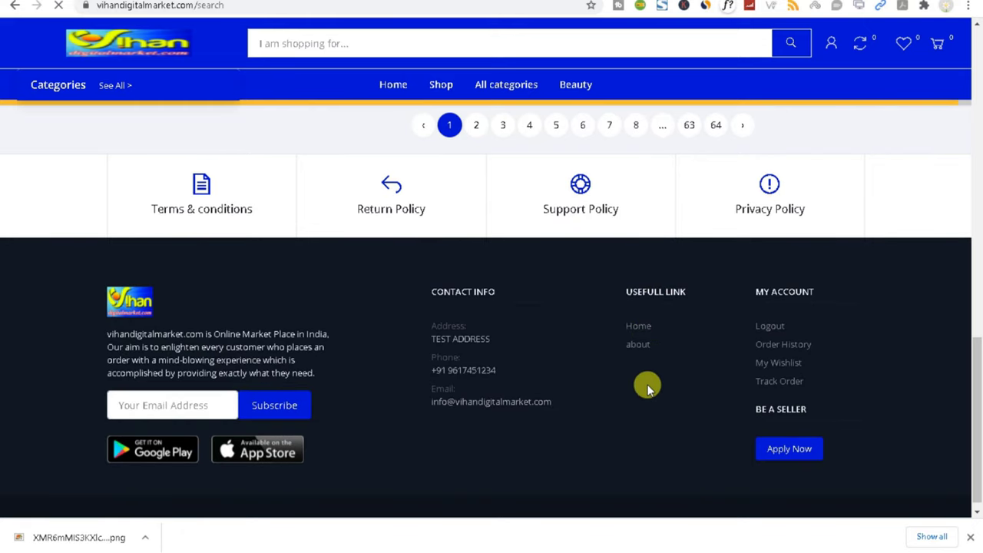
key(ctrl+Tab)
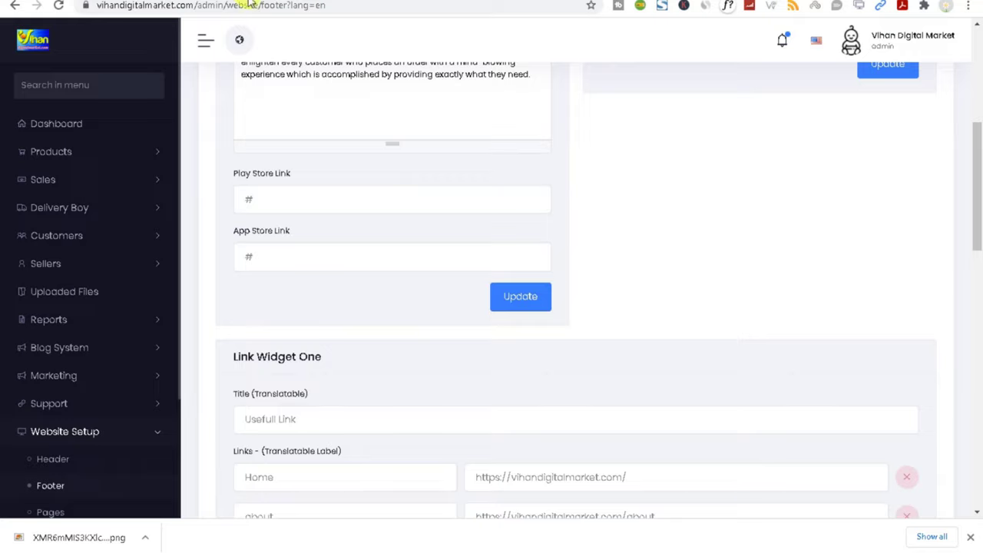
Open the Home page from Website Setup > Pages and review its three Home Slider banners
scroll(66, 498, down, 2)
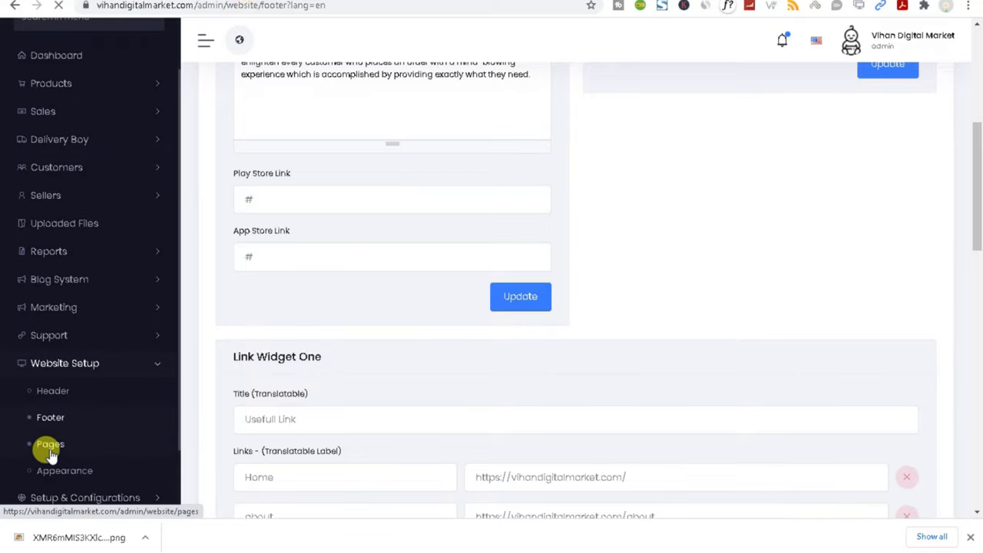
click(50, 446)
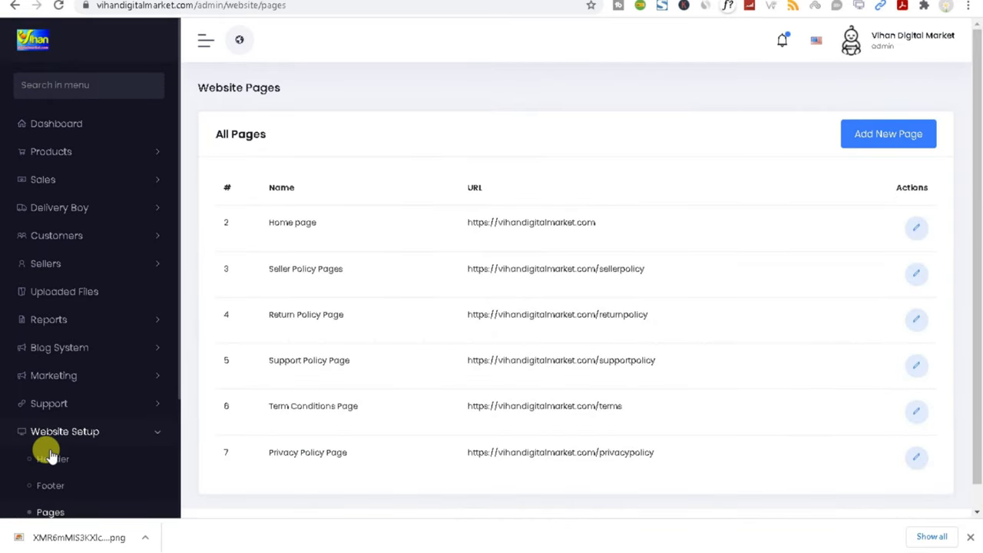
scroll(977, 268, down, 2)
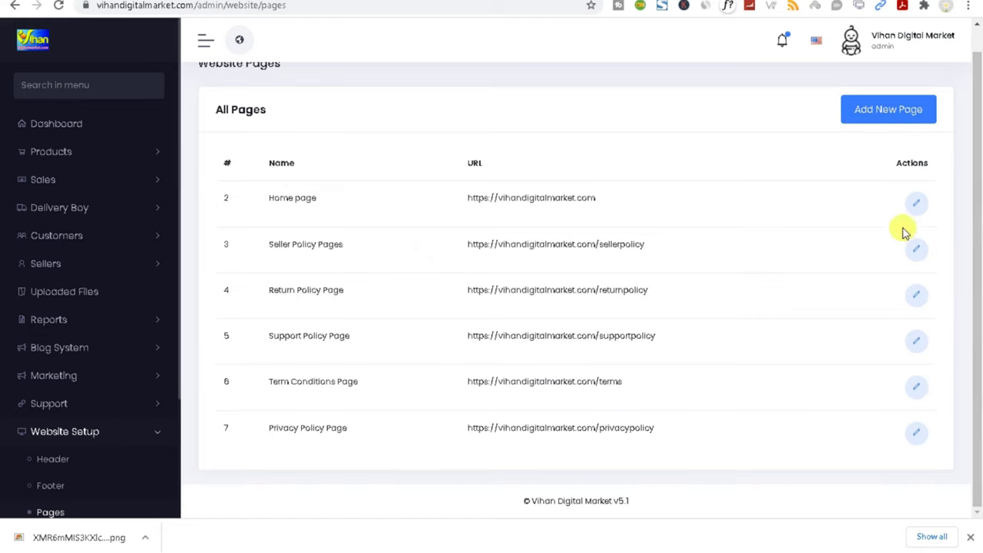
click(914, 205)
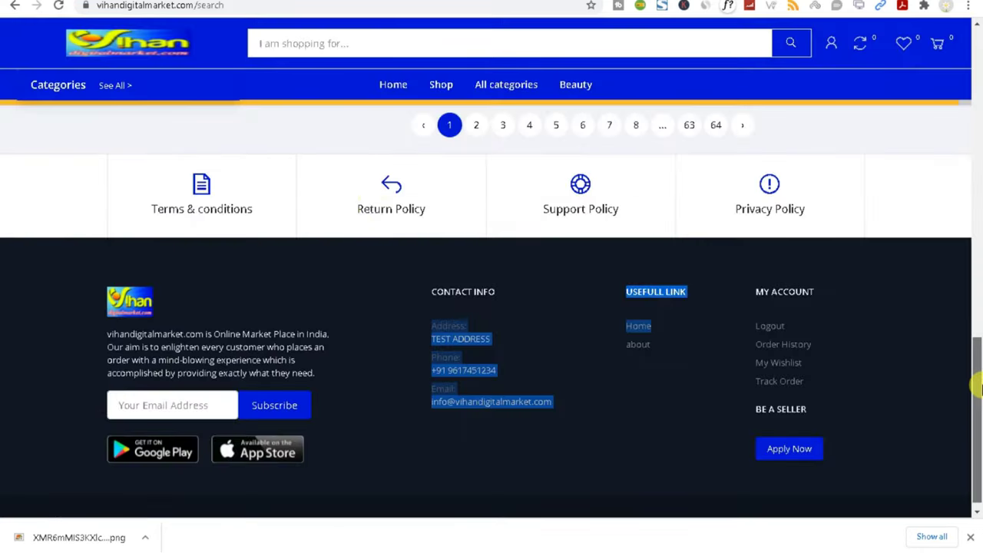
drag(977, 388, 977, 30)
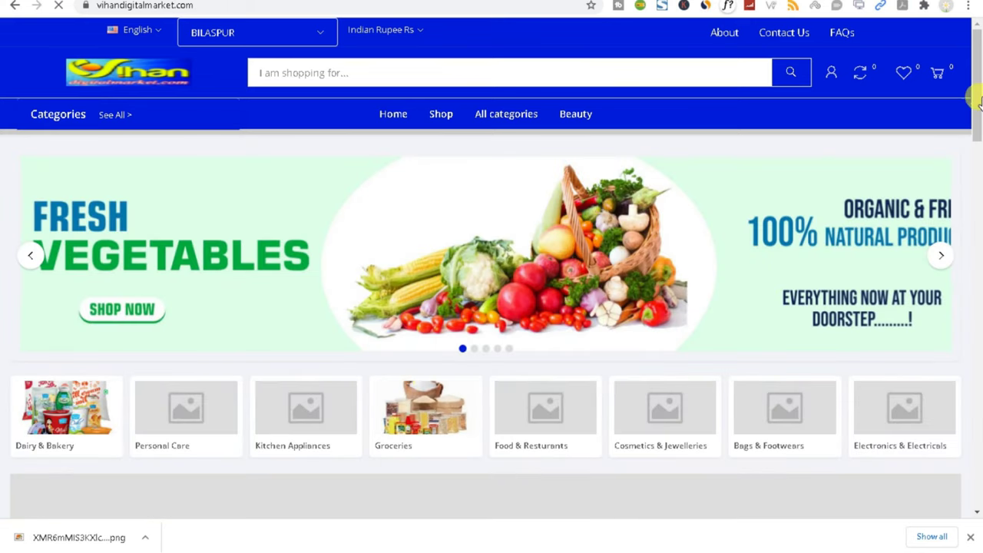
drag(979, 94, 975, 318)
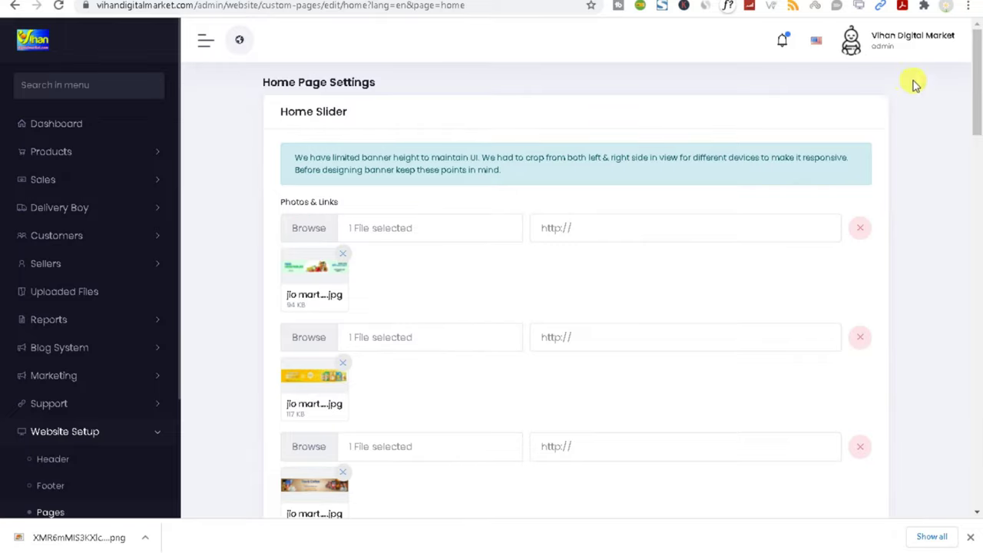
Review the Home Slider images and their link fields
scroll(975, 85, down, 1)
scroll(976, 84, up, 1)
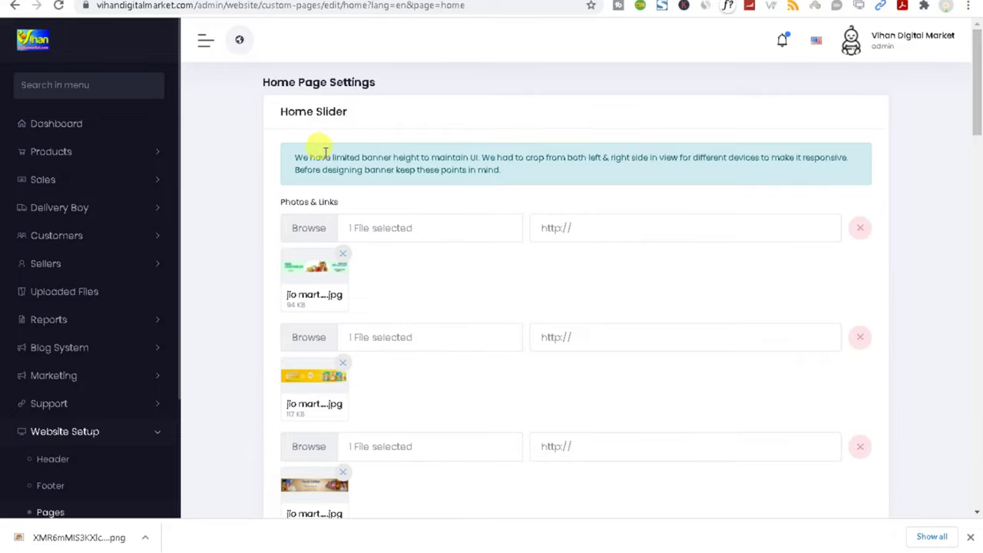
triple_click(297, 114)
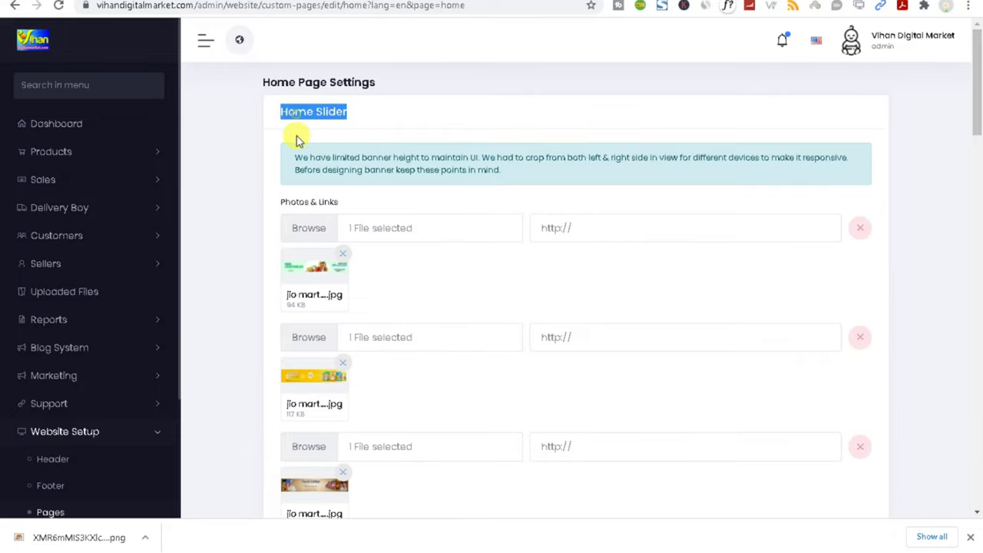
click(564, 235)
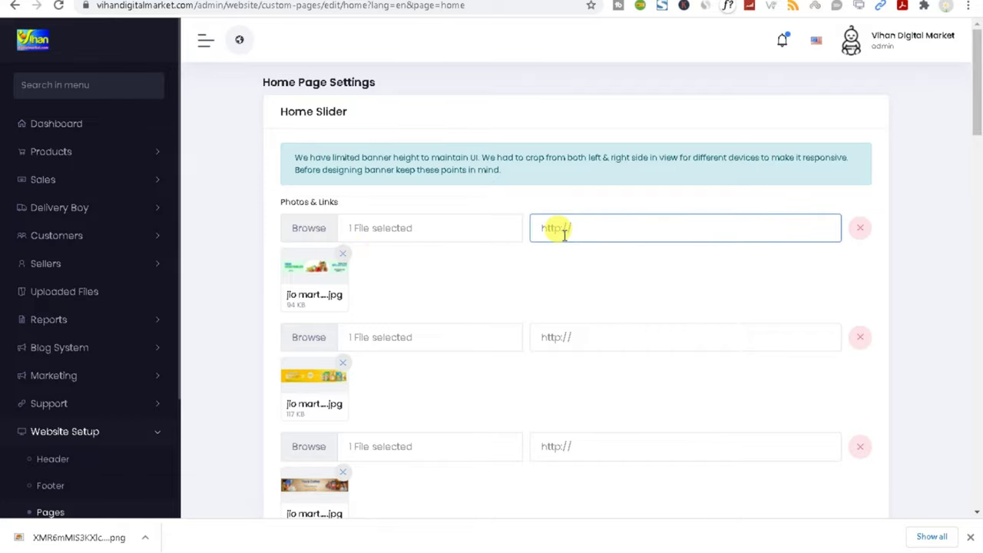
scroll(977, 136, down, 5)
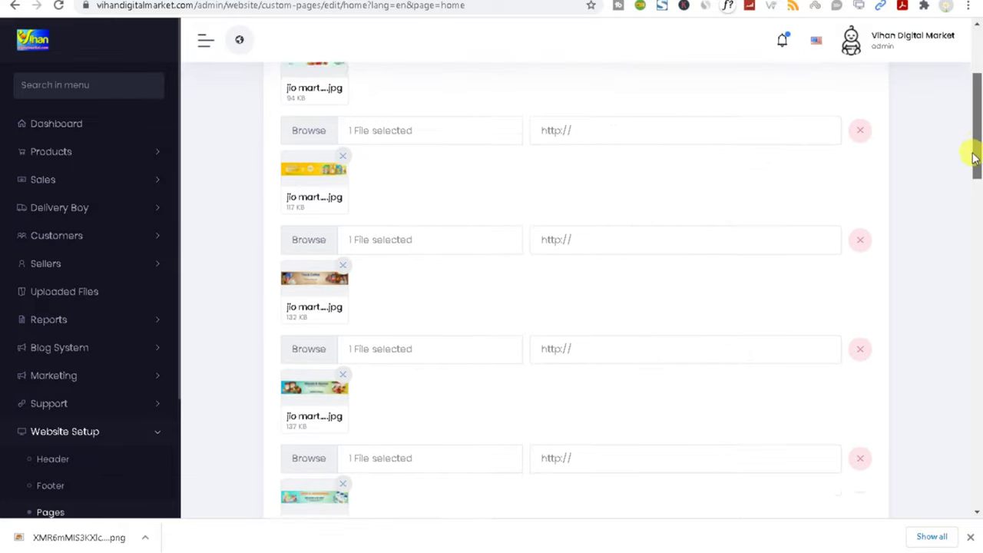
scroll(970, 188, down, 3)
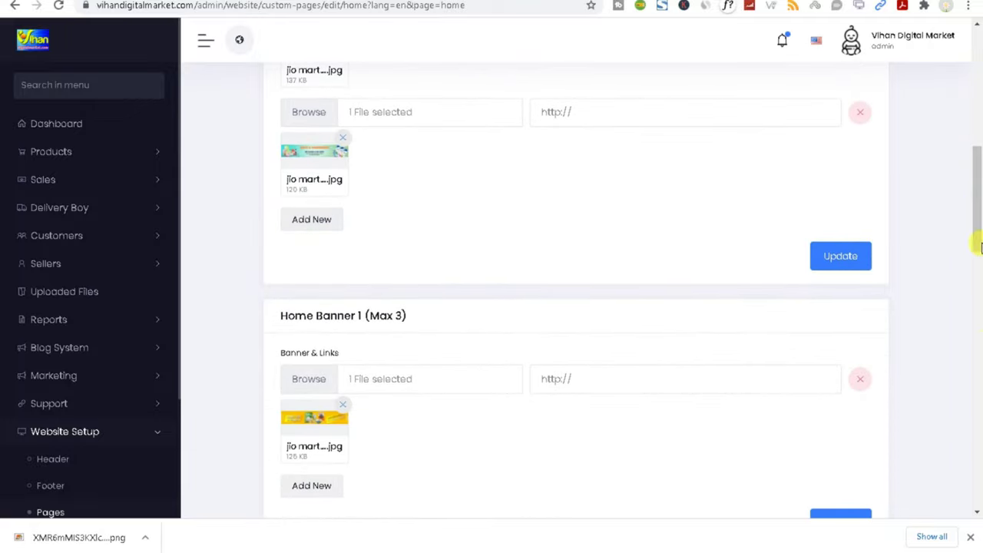
scroll(979, 244, down, 1)
scroll(979, 245, down, 1)
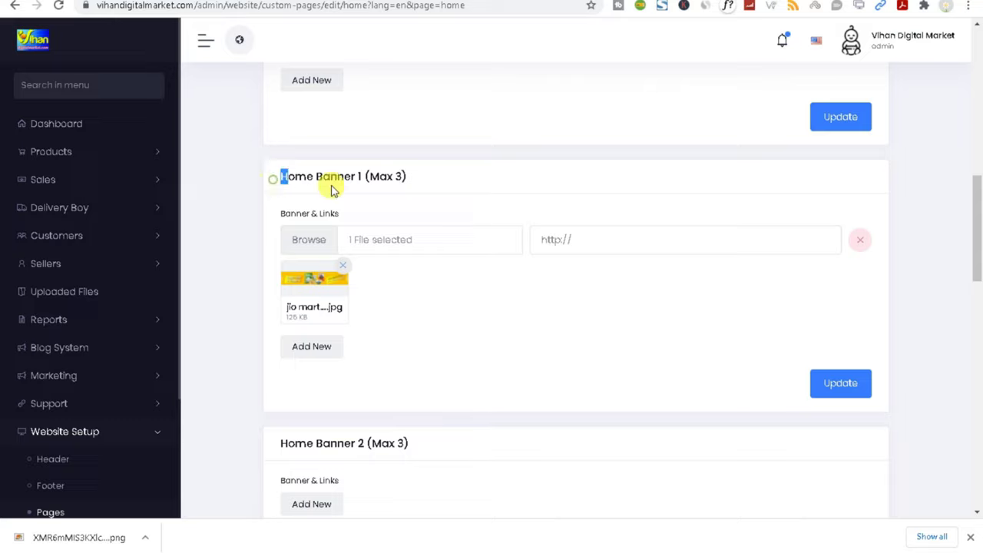
Scroll past Home Banner 1 and the empty Home Banner 2 to Home Categories
drag(282, 184, 410, 191)
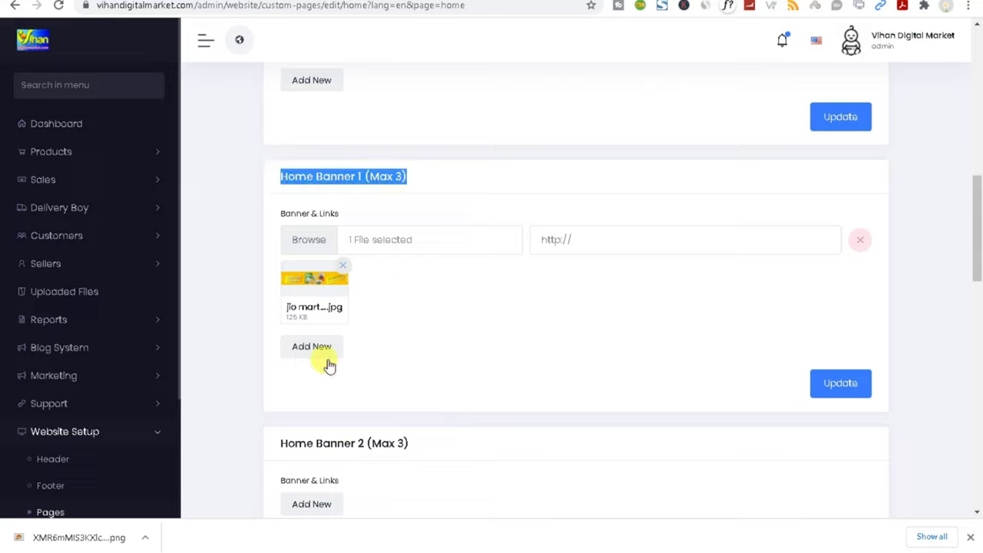
drag(976, 268, 977, 303)
drag(249, 253, 427, 257)
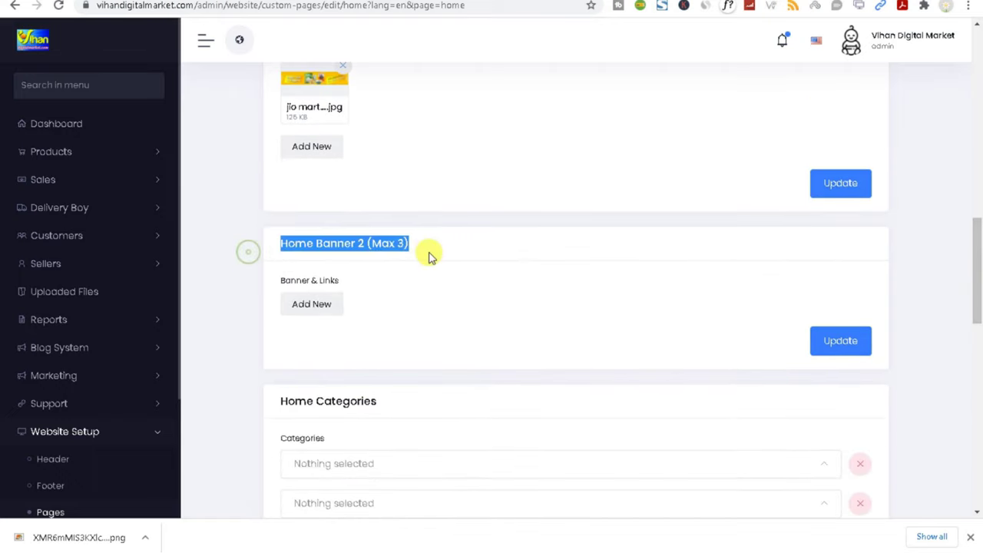
click(319, 317)
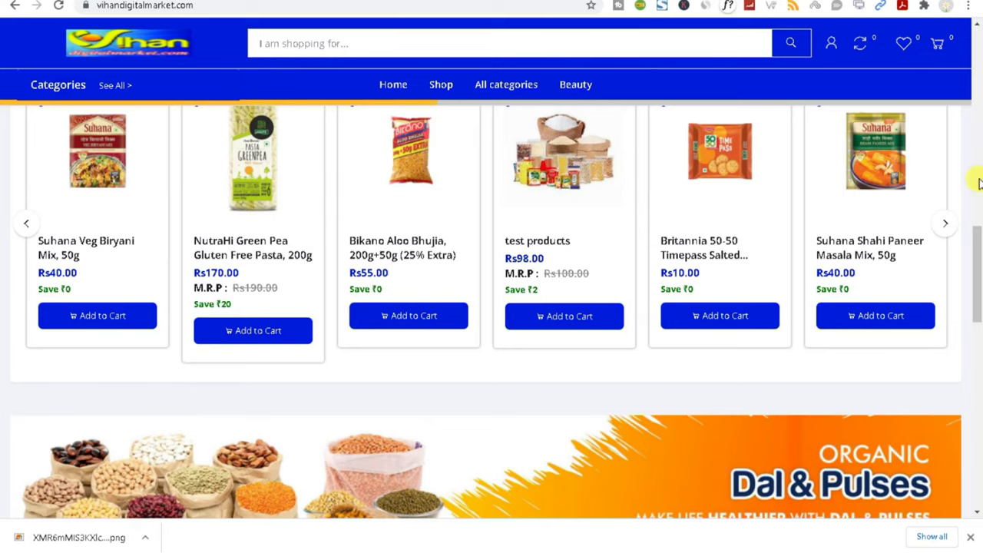
drag(979, 259, 980, 303)
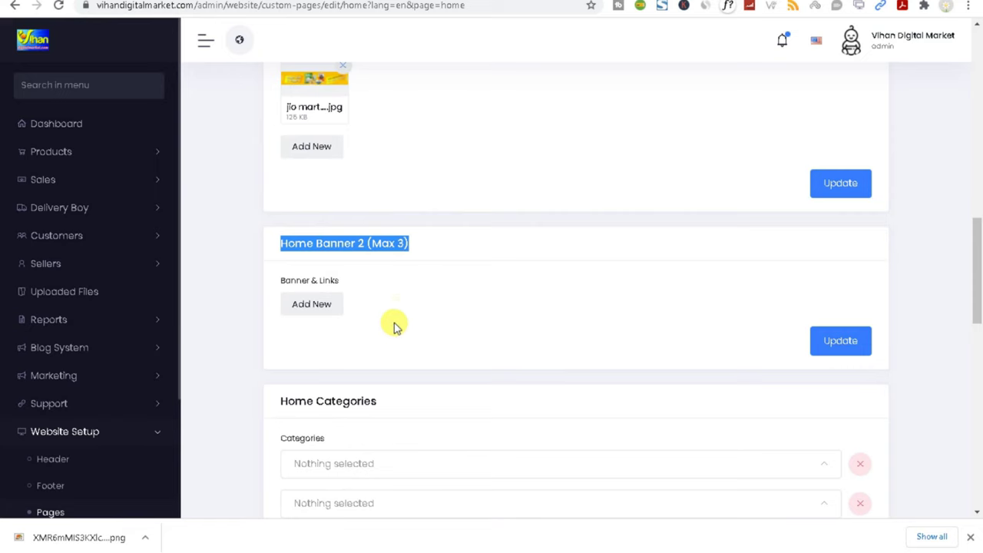
drag(979, 273, 979, 314)
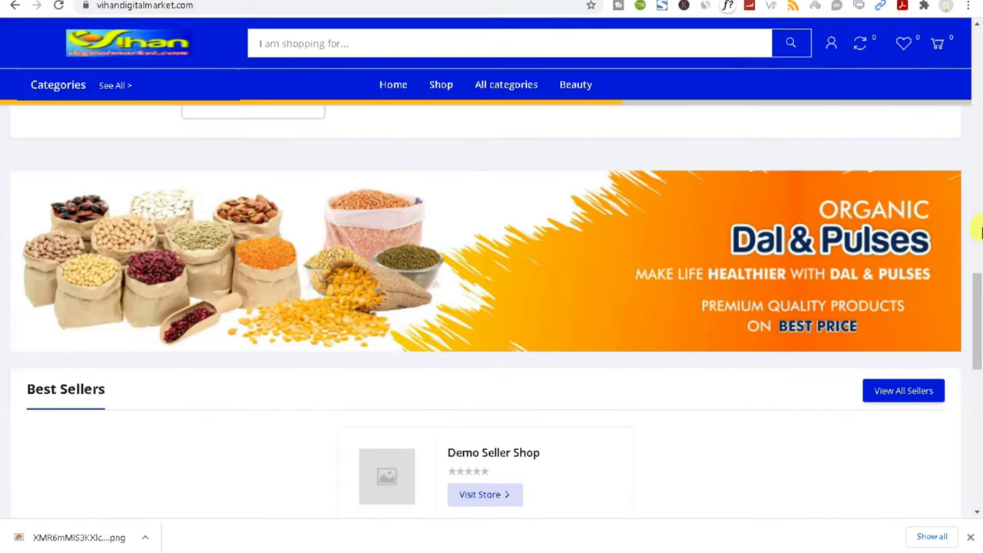
drag(979, 304, 966, 92)
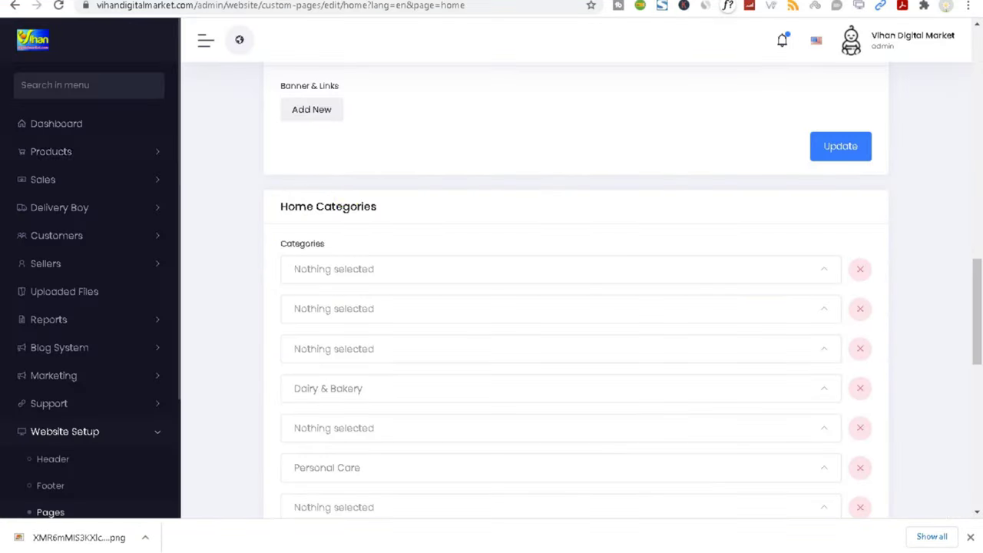
Inspect the Home Categories choices, Home Banner 3 and Top 10 settings without changing them
click(359, 269)
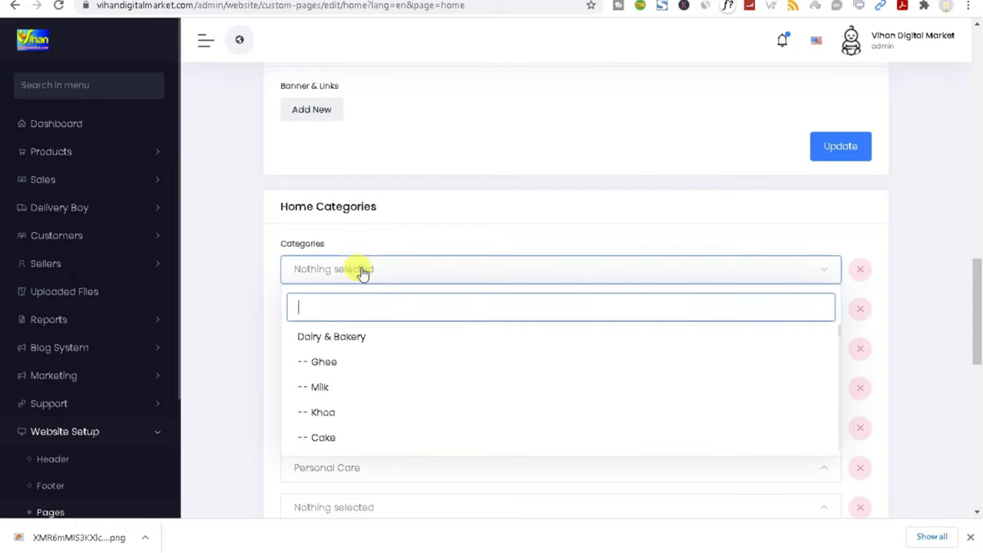
click(229, 321)
drag(978, 286, 979, 396)
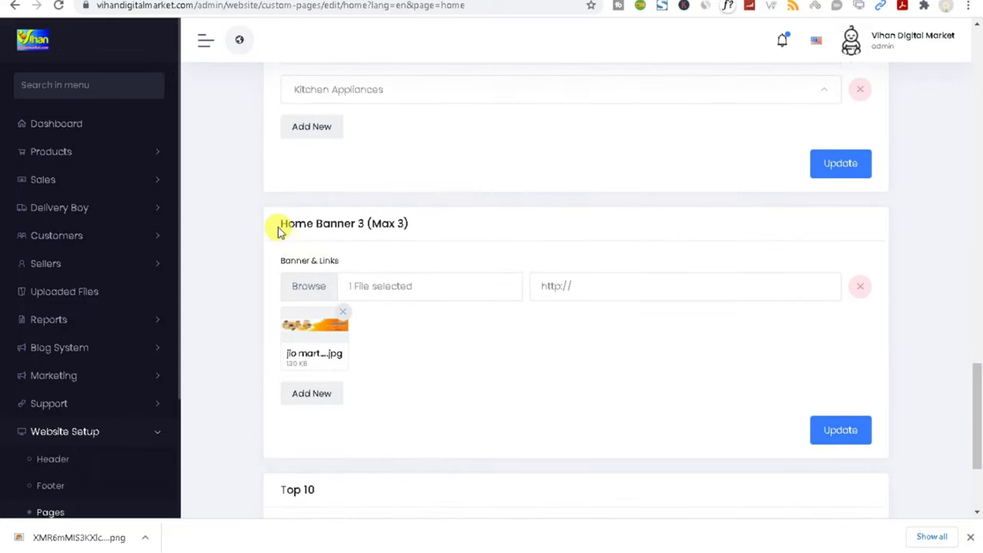
drag(278, 227, 431, 236)
drag(980, 362, 980, 434)
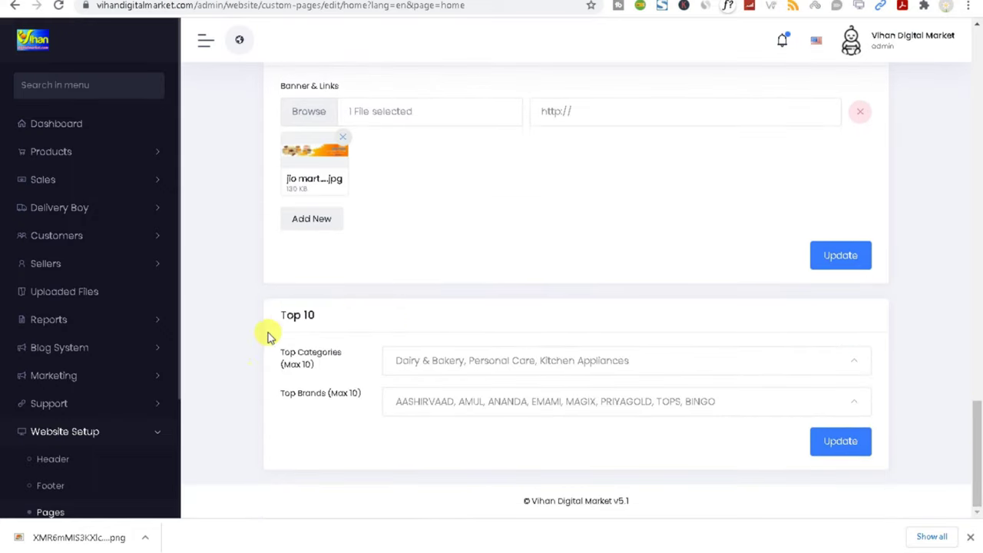
drag(267, 322, 345, 321)
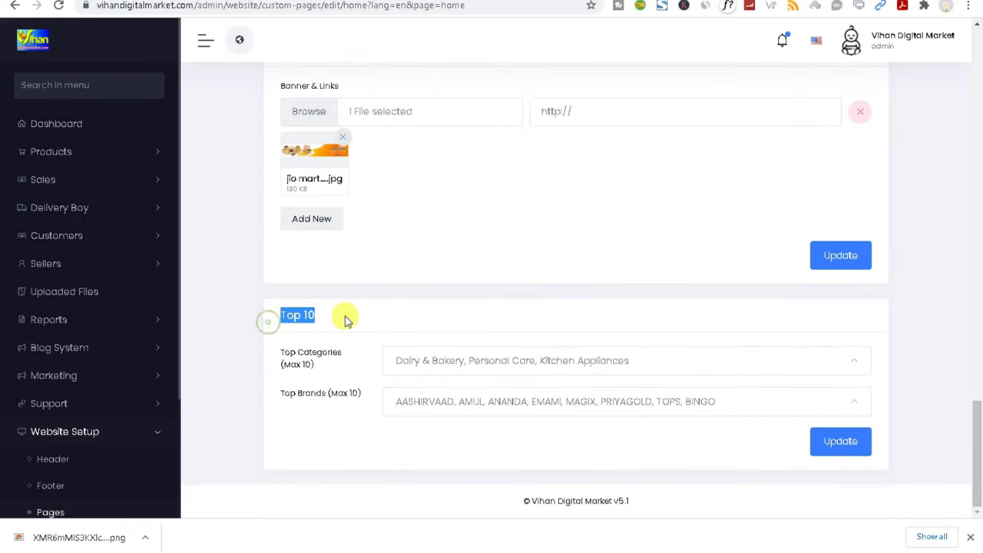
click(286, 355)
Compare the storefront's Top 10 categories and brands, then return to the Website Pages list
key(ctrl+Tab)
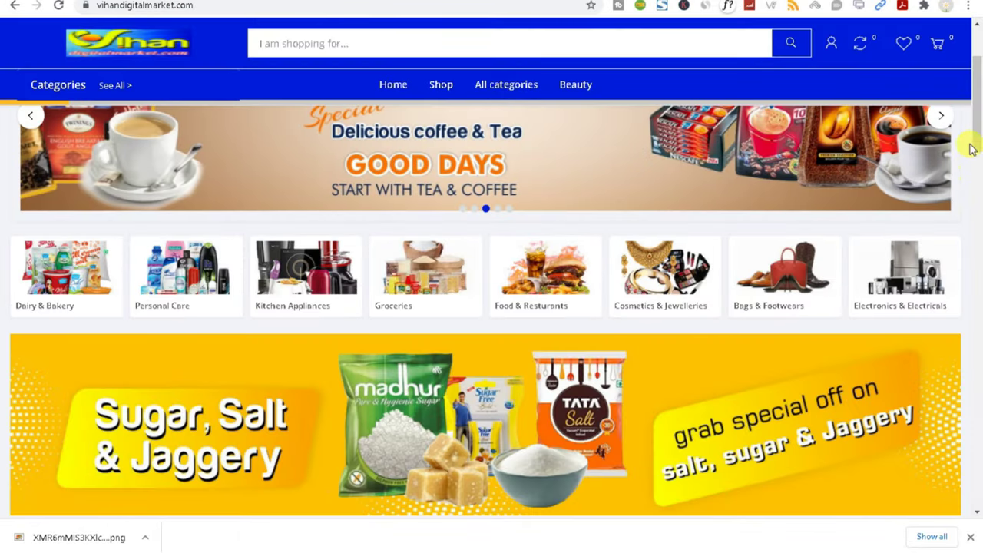
drag(974, 154, 977, 396)
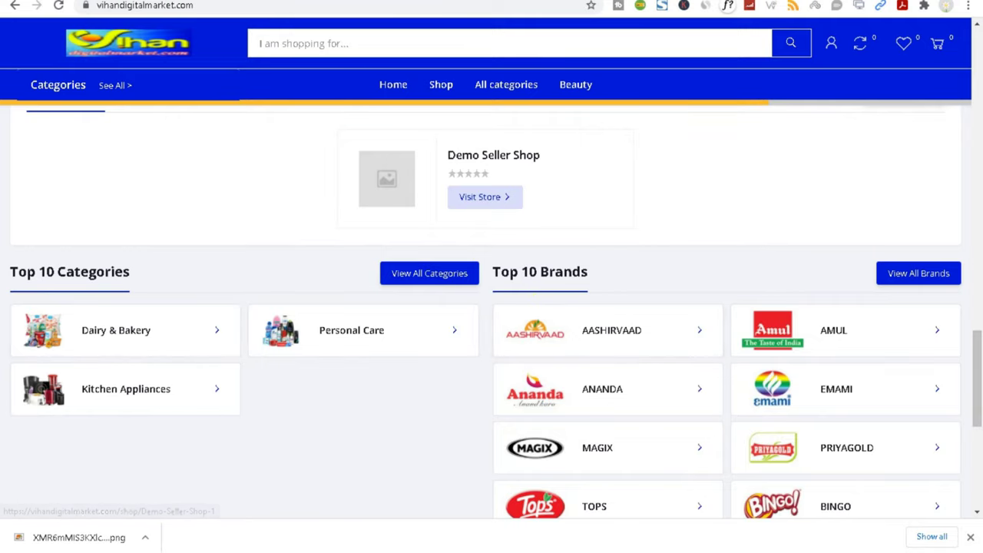
key(ctrl+Tab)
drag(976, 427, 977, 397)
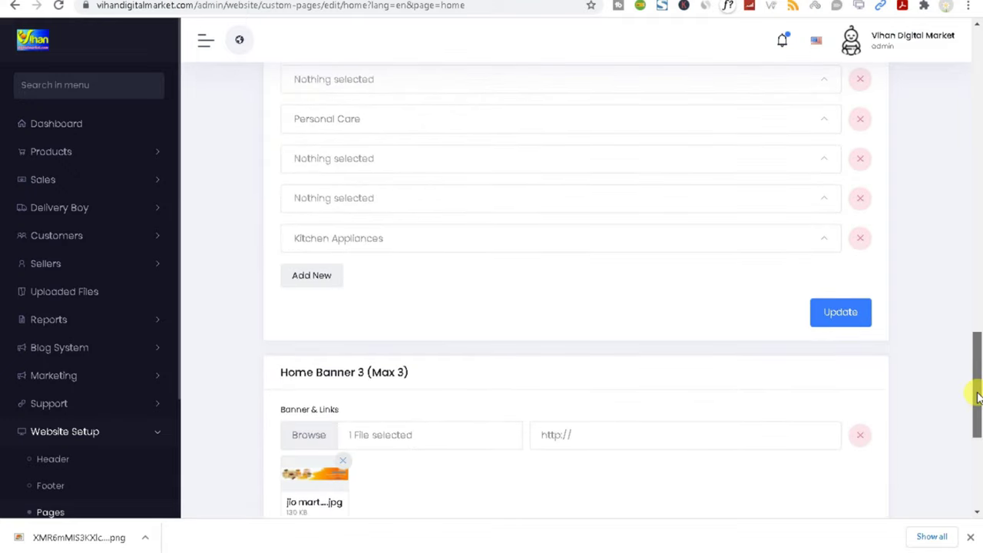
scroll(978, 396, down, 4)
scroll(621, 507, up, 1)
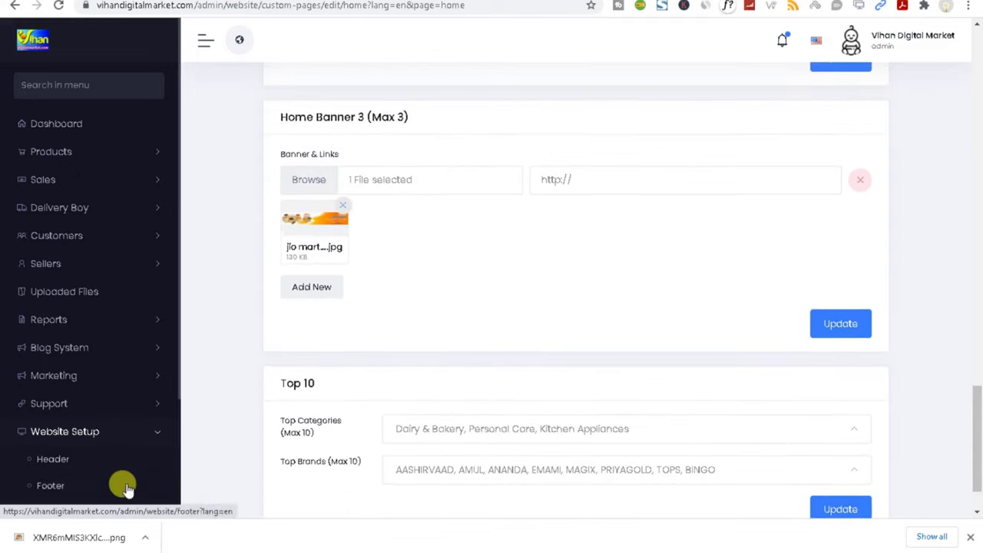
scroll(978, 461, down, 1)
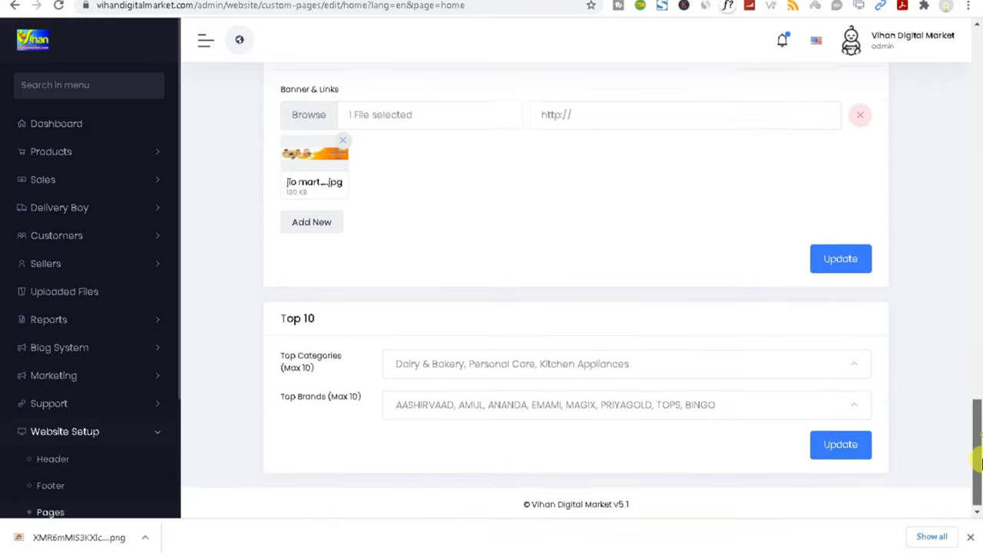
click(42, 513)
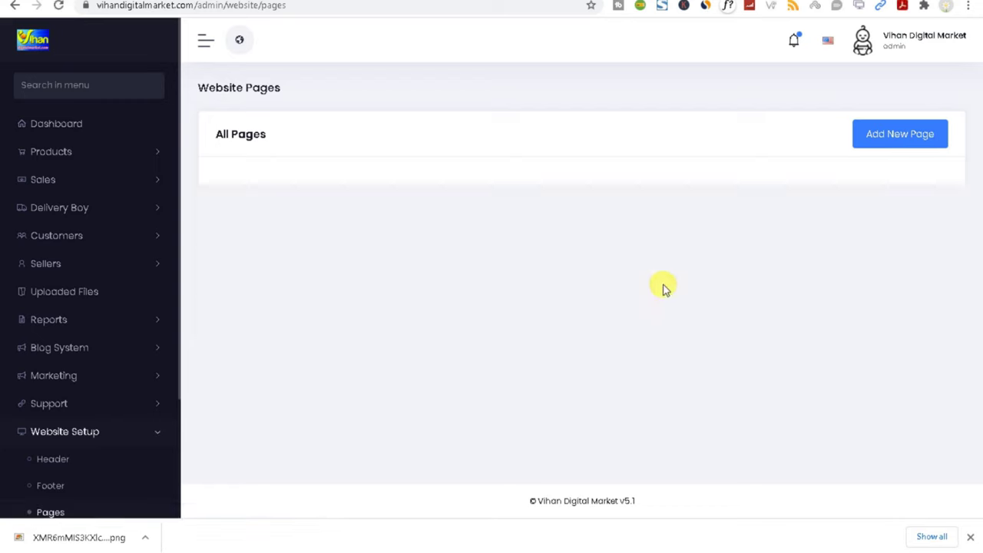
Point out the seller policy page address and start a new website page
drag(456, 268, 650, 274)
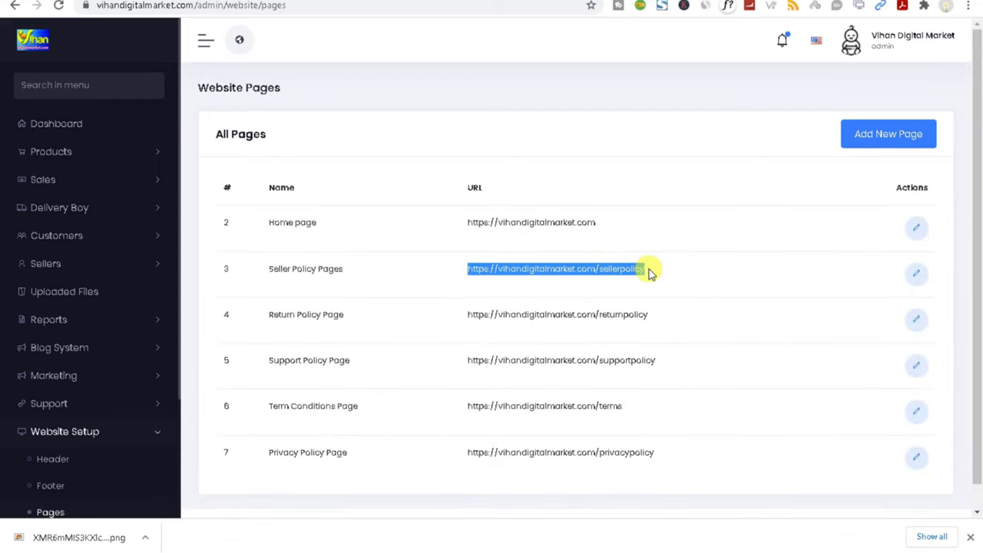
scroll(974, 259, down, 1)
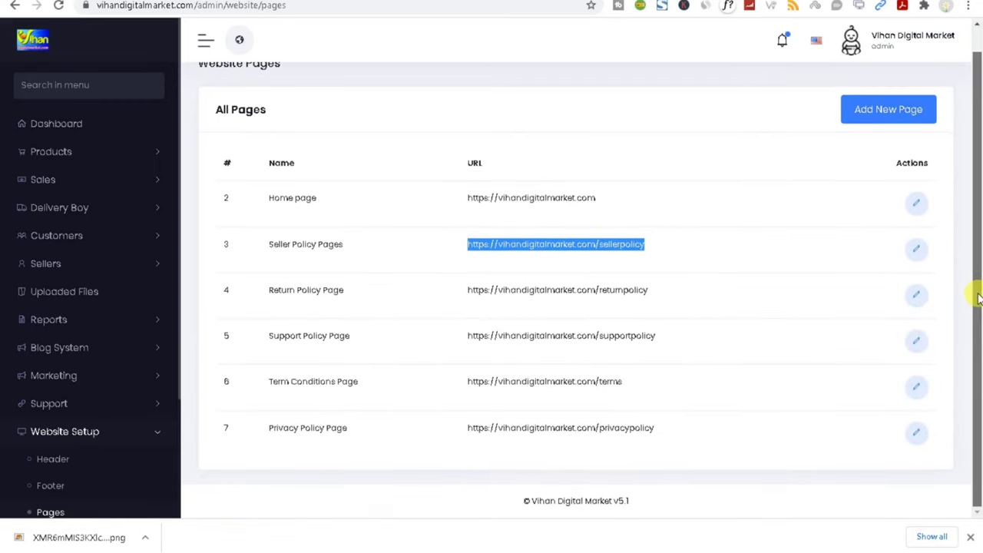
click(858, 115)
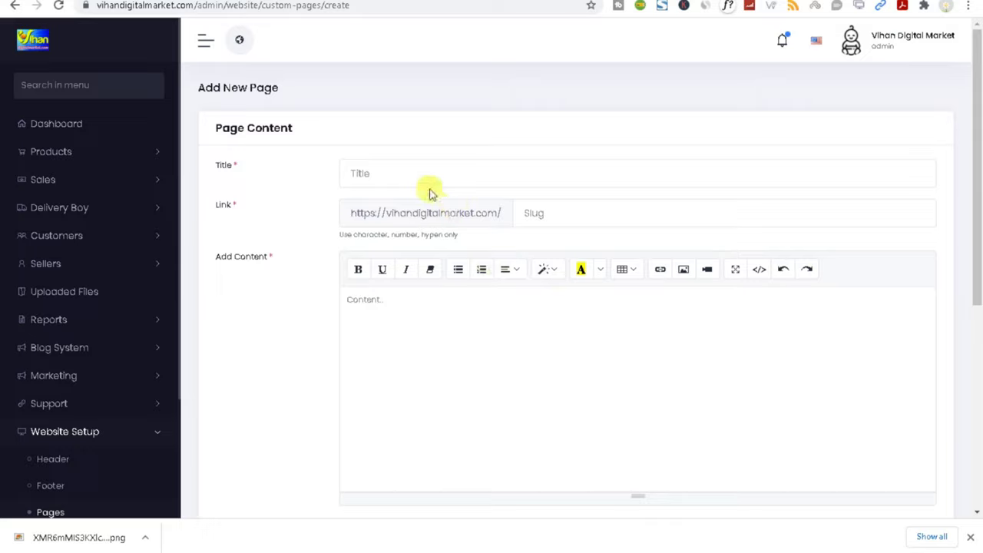
Go through the empty Title, Slug and Content fields of the new page
click(370, 165)
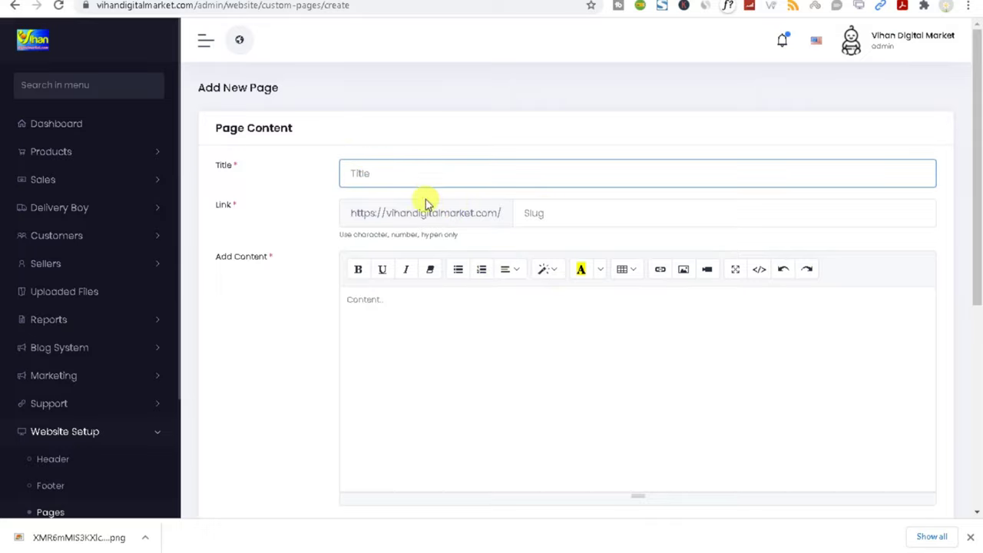
click(548, 214)
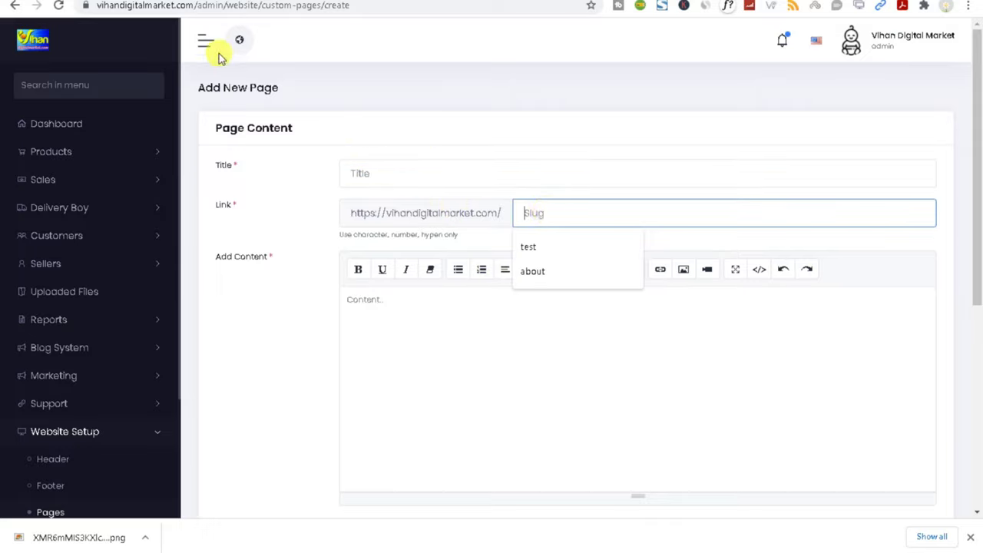
double_click(443, 215)
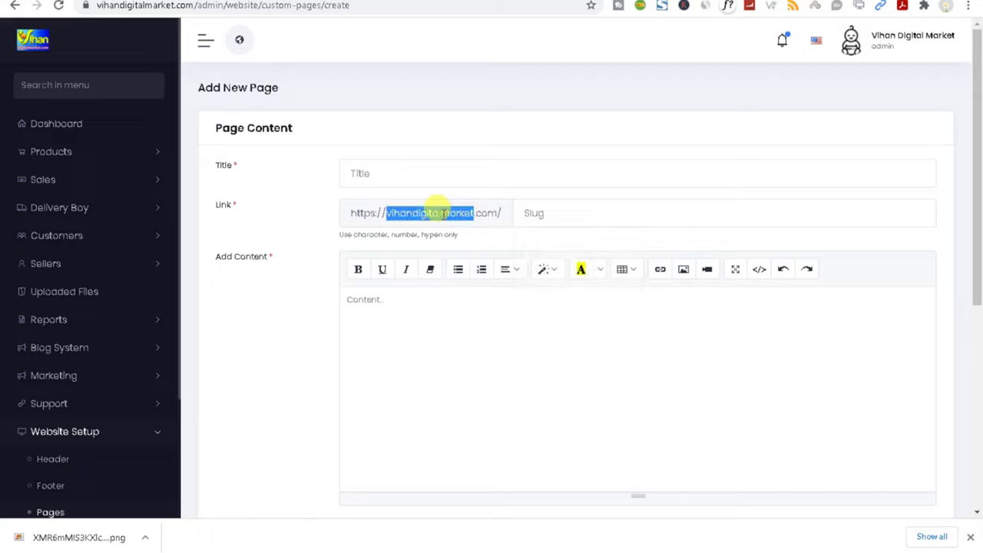
click(564, 219)
click(424, 345)
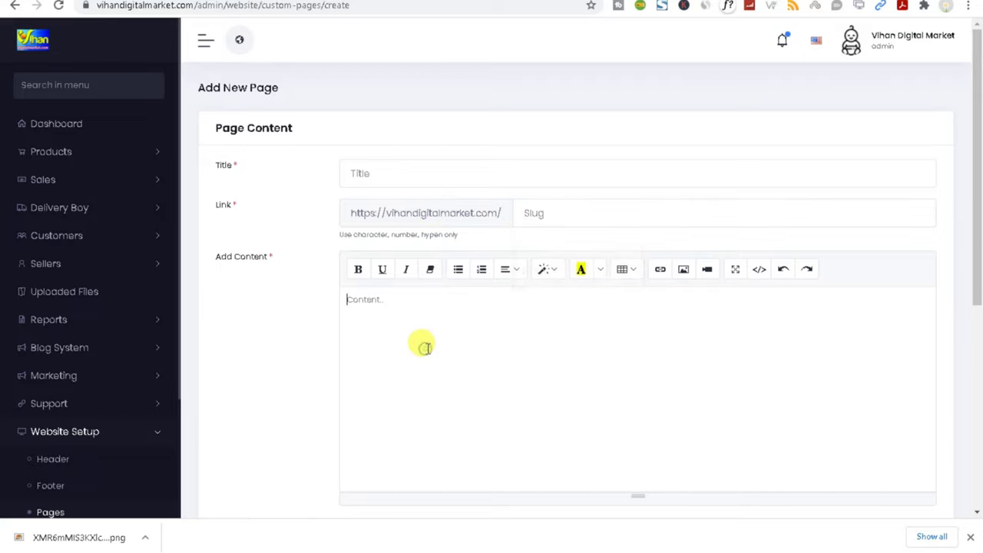
Scroll to the Seo Fields section and place the cursor in the page Keywords field
scroll(979, 309, down, 1)
drag(979, 309, 980, 475)
drag(217, 193, 292, 437)
click(292, 438)
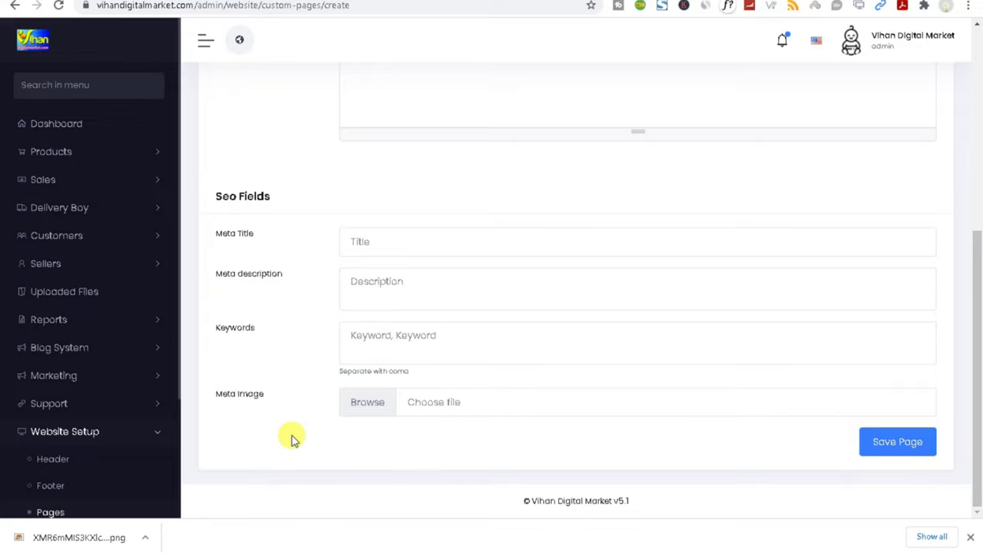
click(360, 338)
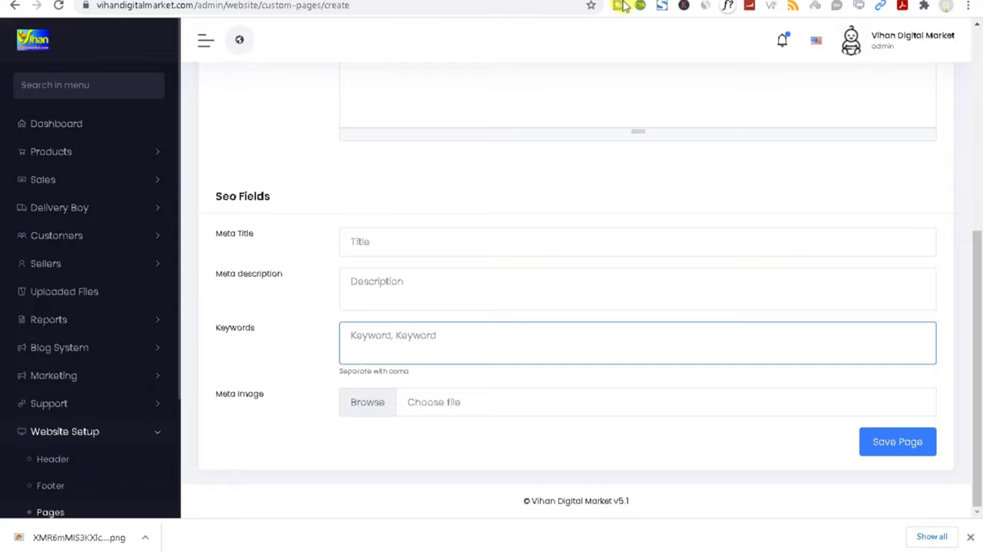
Collapse Website Setup and open General Settings under Setup & Configurations
click(149, 438)
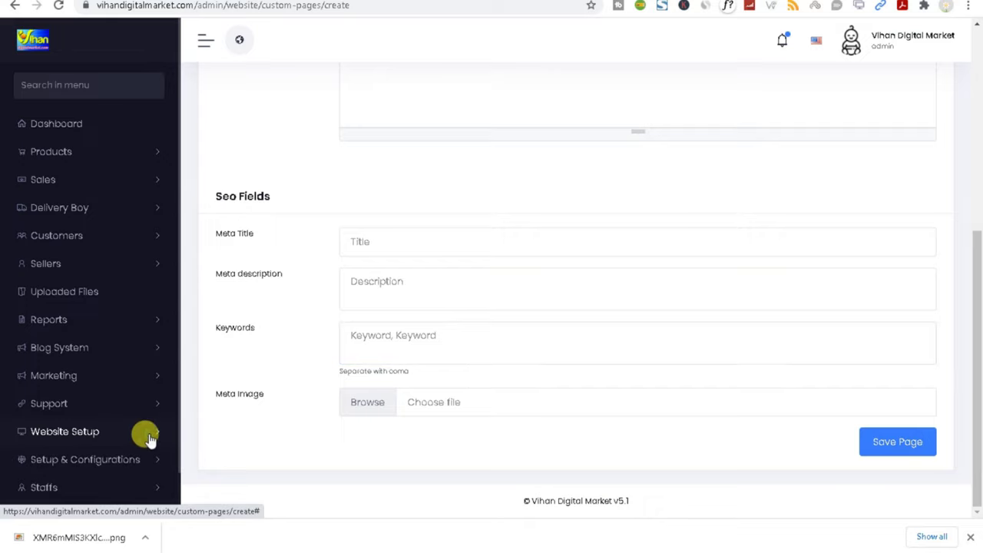
click(40, 463)
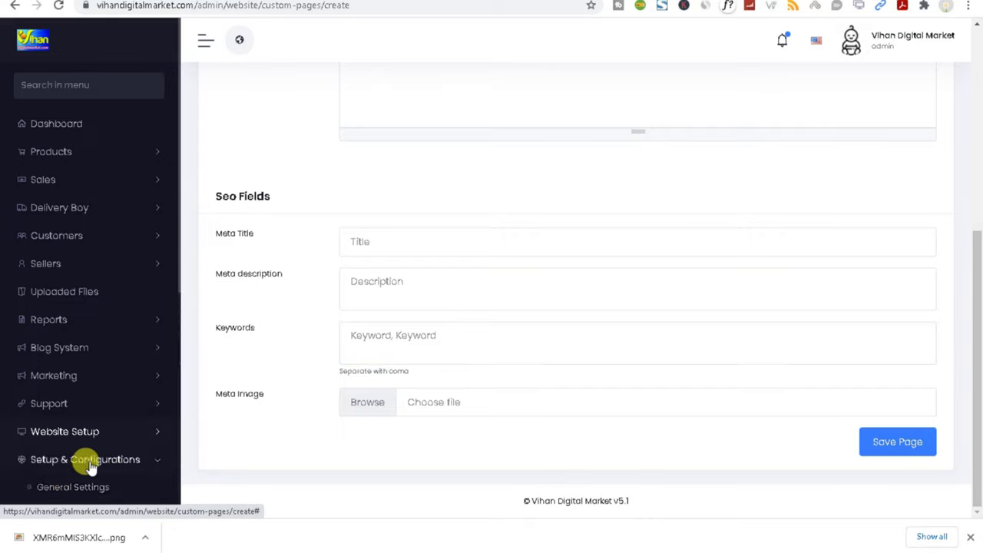
scroll(89, 463, down, 2)
scroll(136, 453, up, 1)
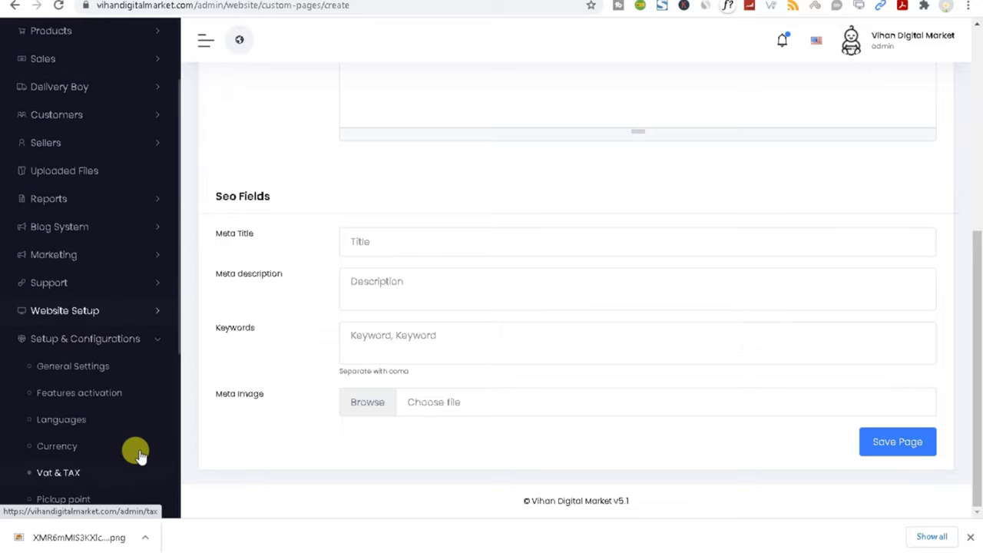
scroll(138, 455, down, 1)
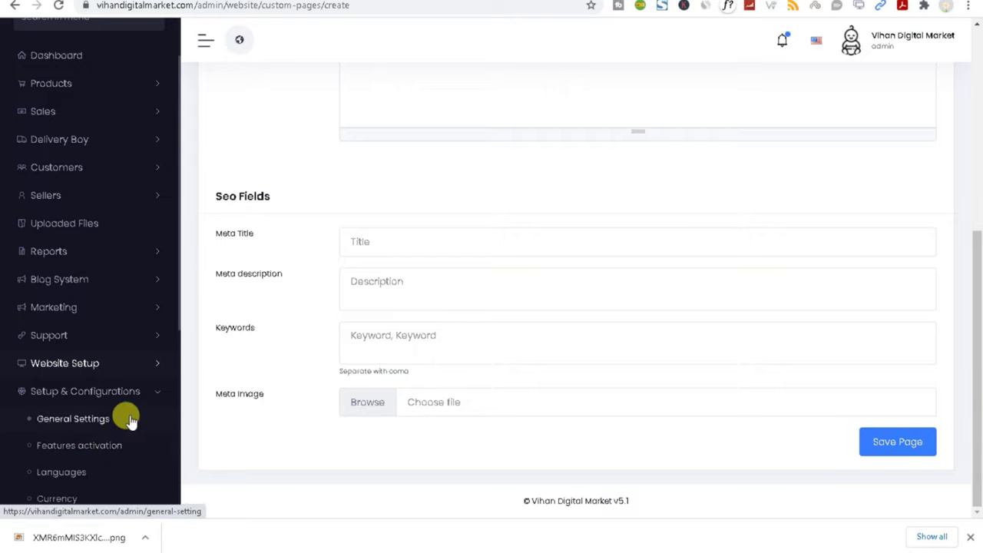
click(98, 425)
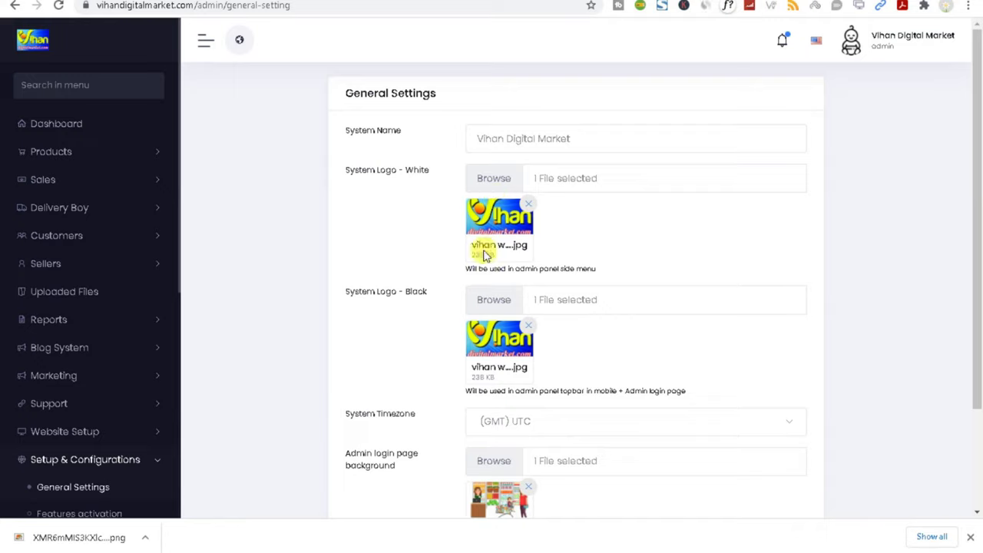
Review the General Settings page, then go to Features activation
scroll(979, 407, down, 2)
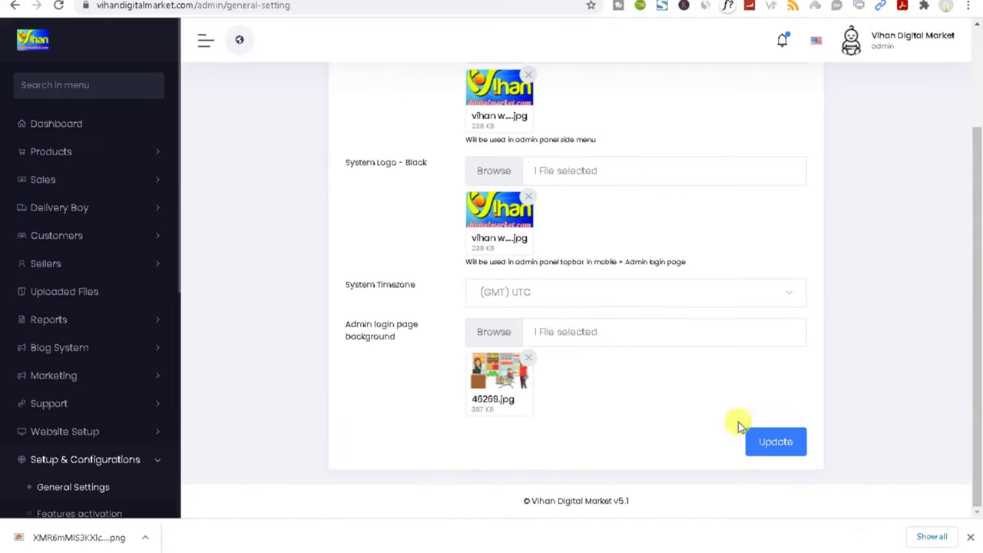
drag(331, 324, 428, 354)
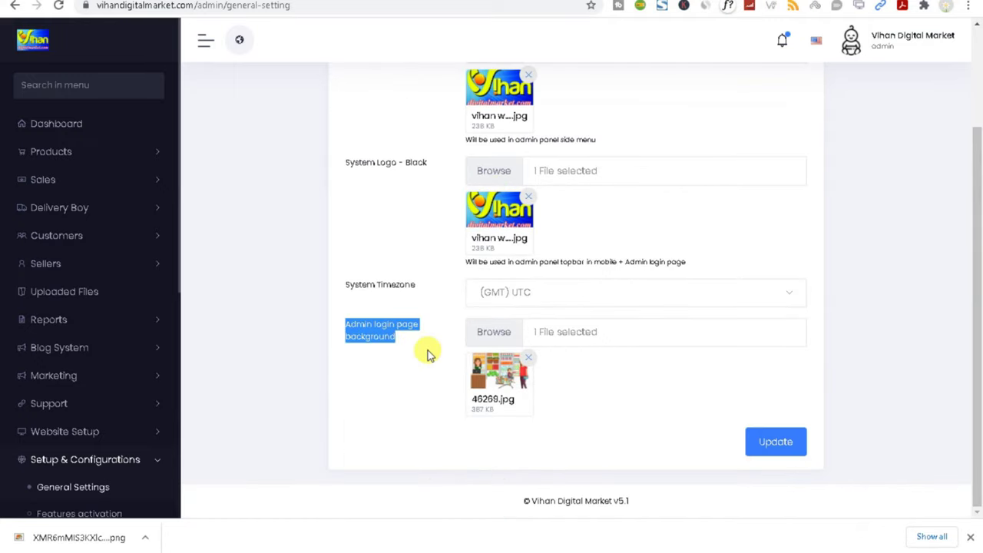
click(98, 516)
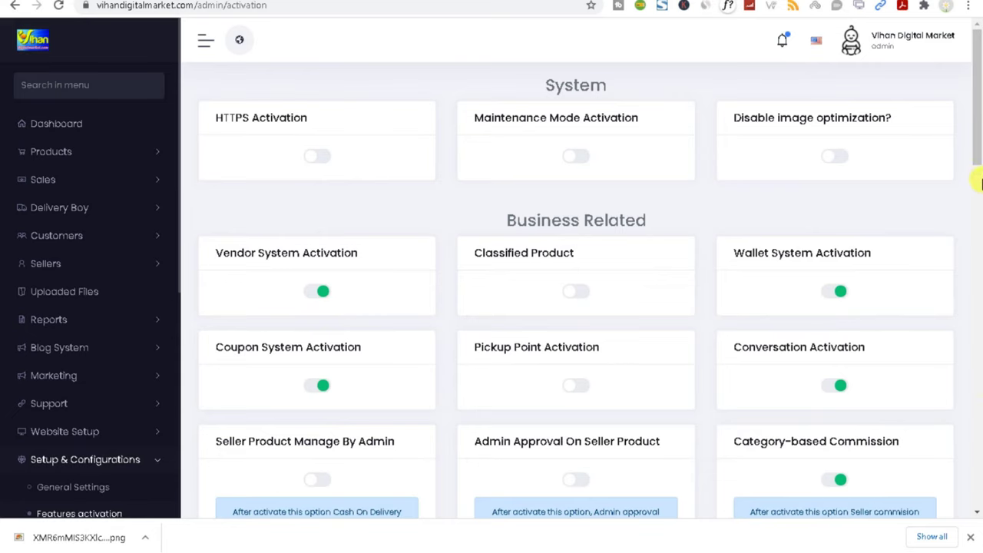
drag(981, 117, 972, 91)
click(317, 163)
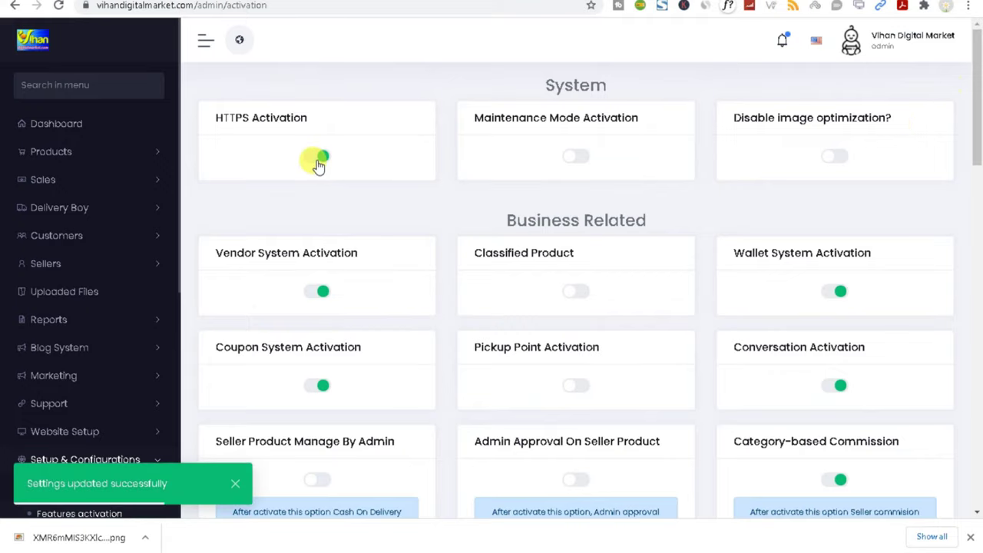
click(176, 1)
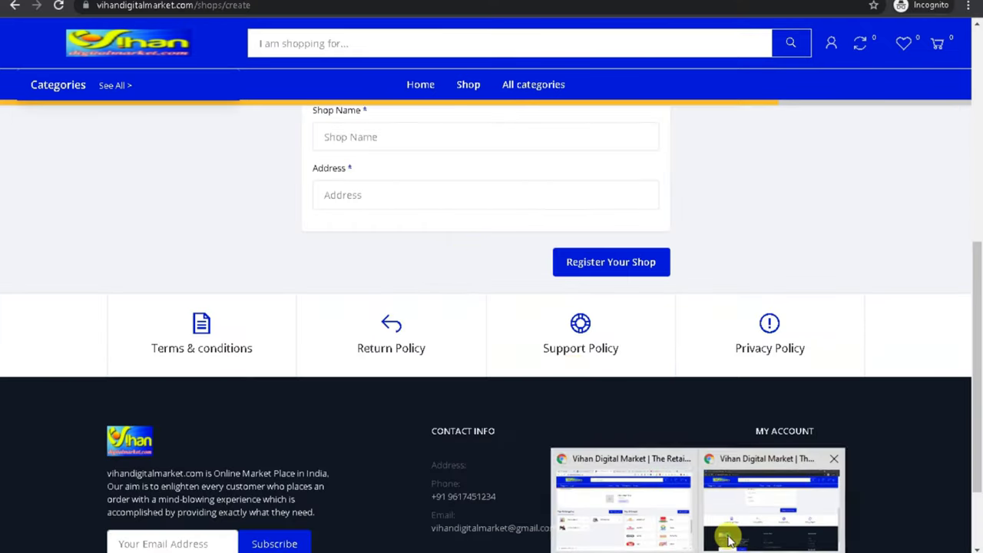
click(729, 533)
drag(976, 401, 942, 167)
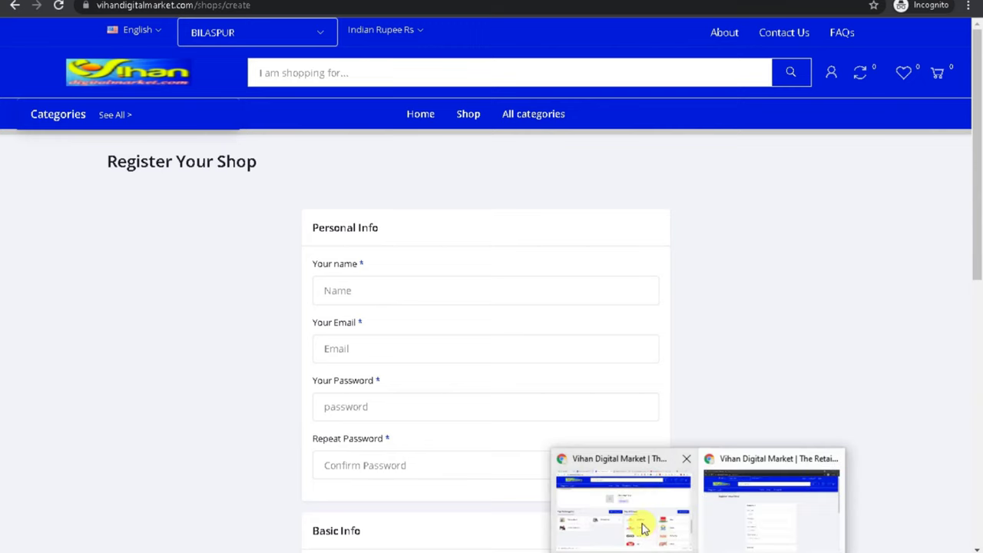
click(640, 527)
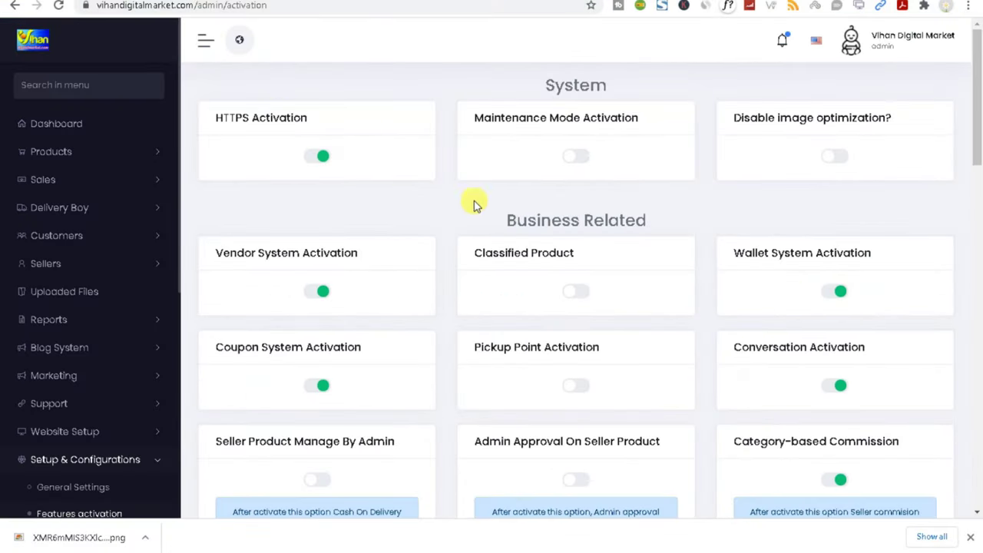
click(574, 156)
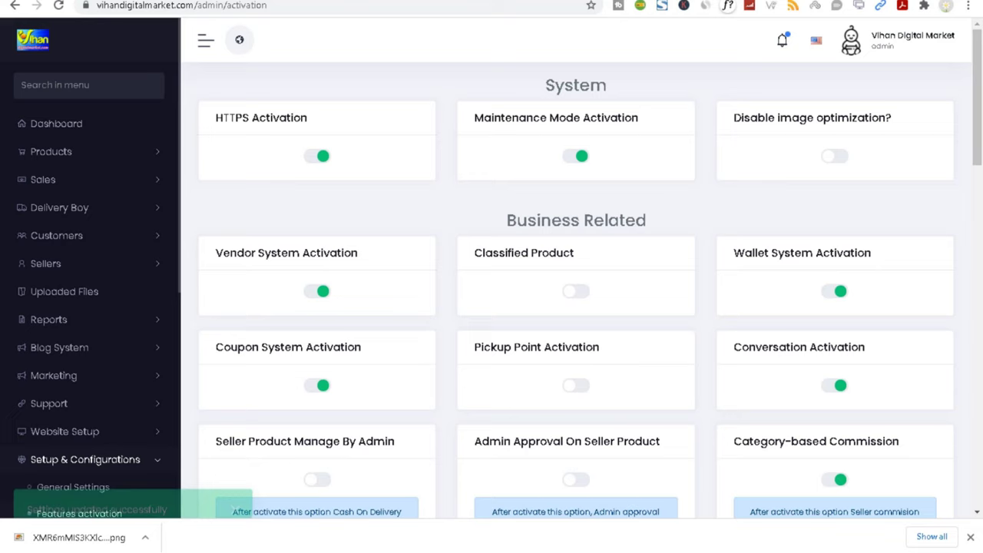
click(720, 531)
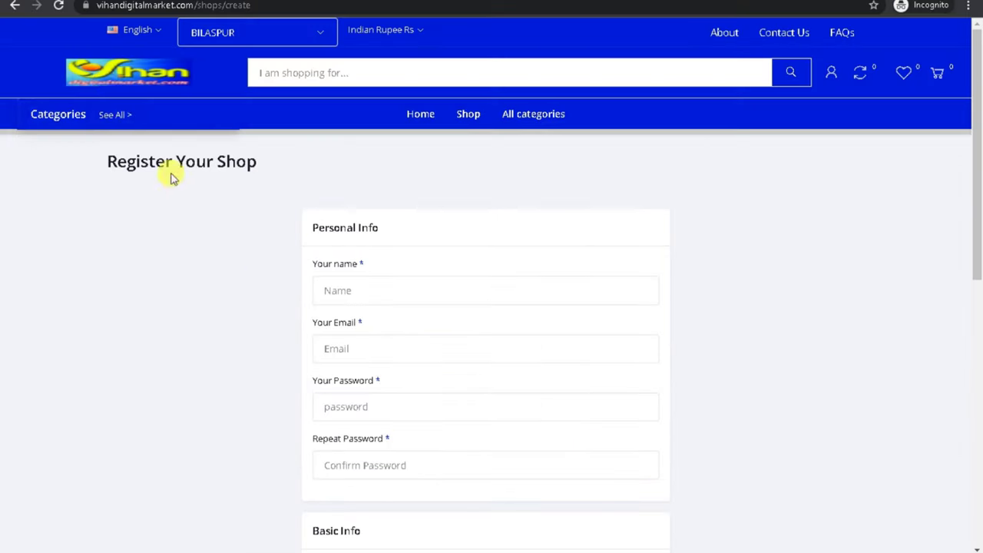
click(59, 7)
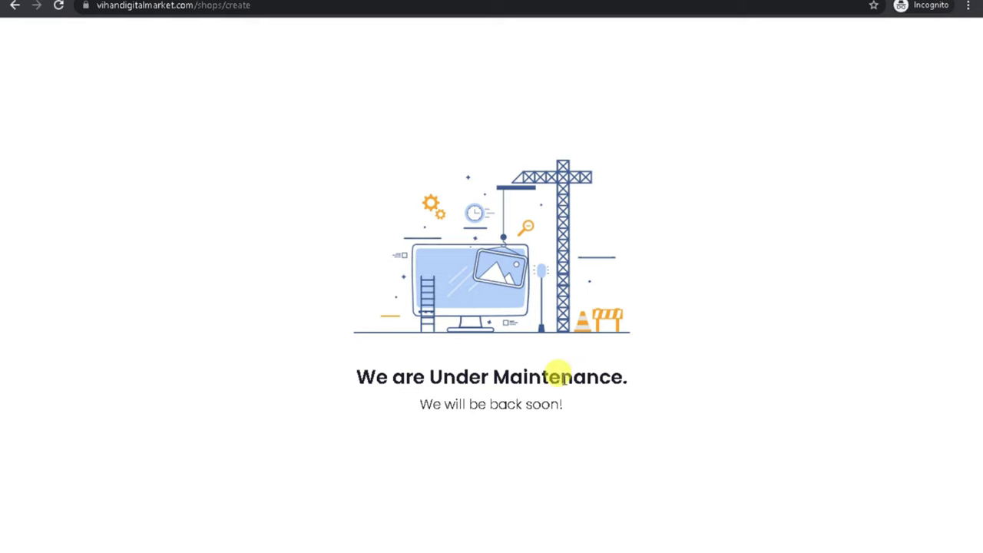
click(653, 531)
click(578, 159)
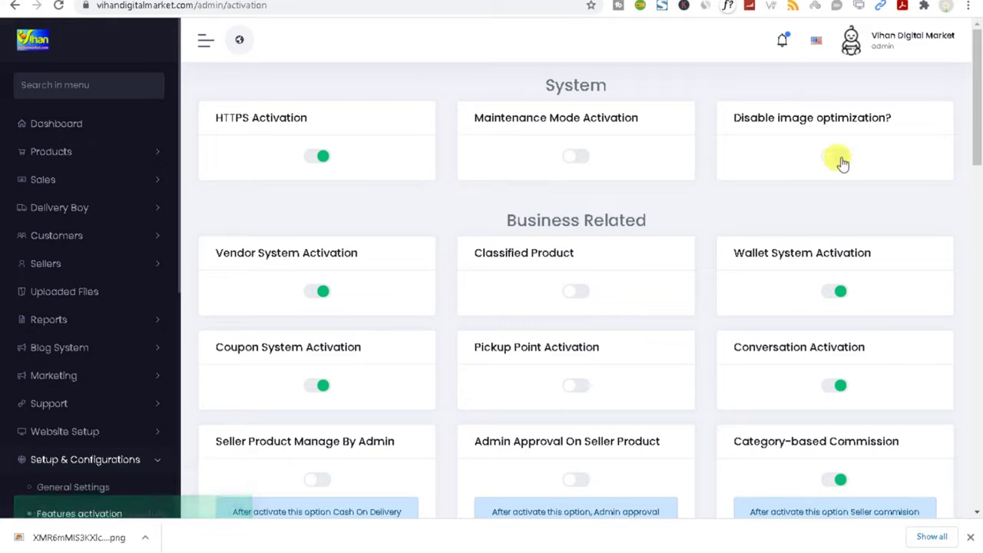
Review the Business Related, Classified Product, Wallet, Coupon and Pickup Point feature titles
scroll(977, 116, down, 1)
scroll(977, 115, up, 1)
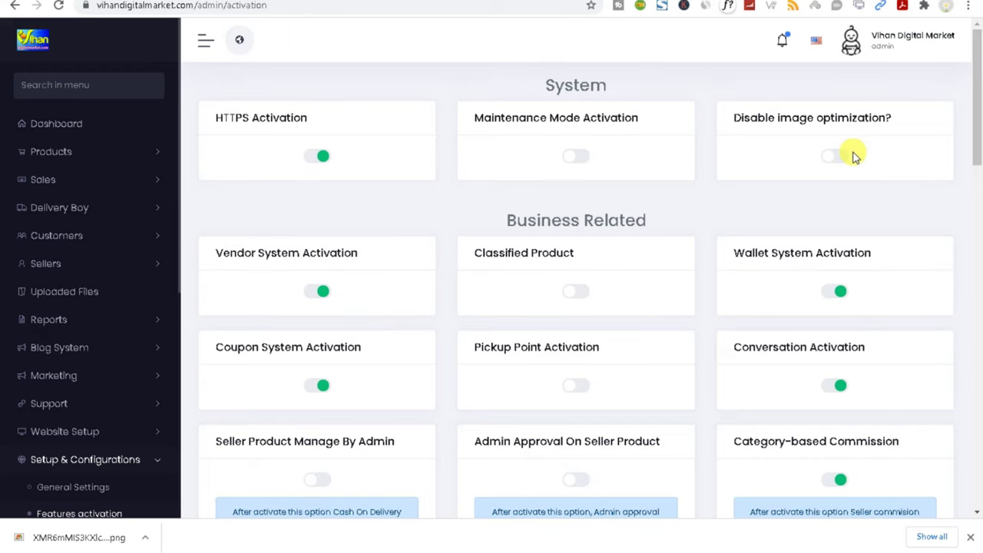
scroll(977, 158, down, 1)
drag(503, 103, 681, 114)
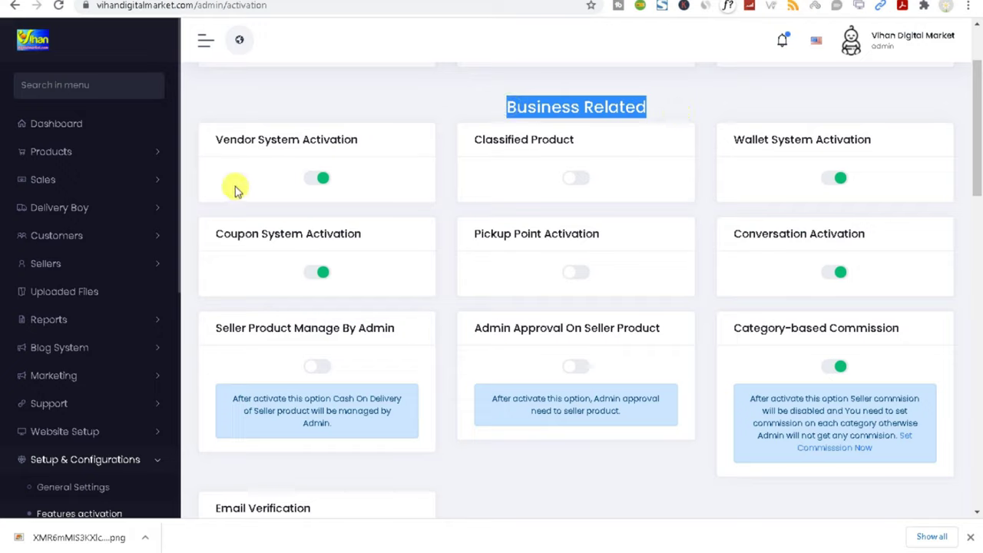
drag(477, 140, 602, 154)
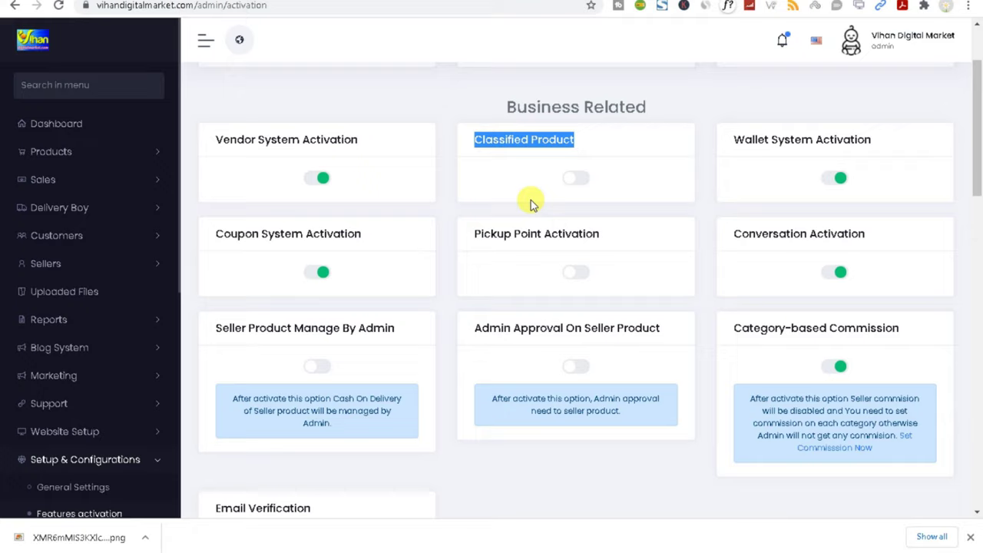
click(531, 200)
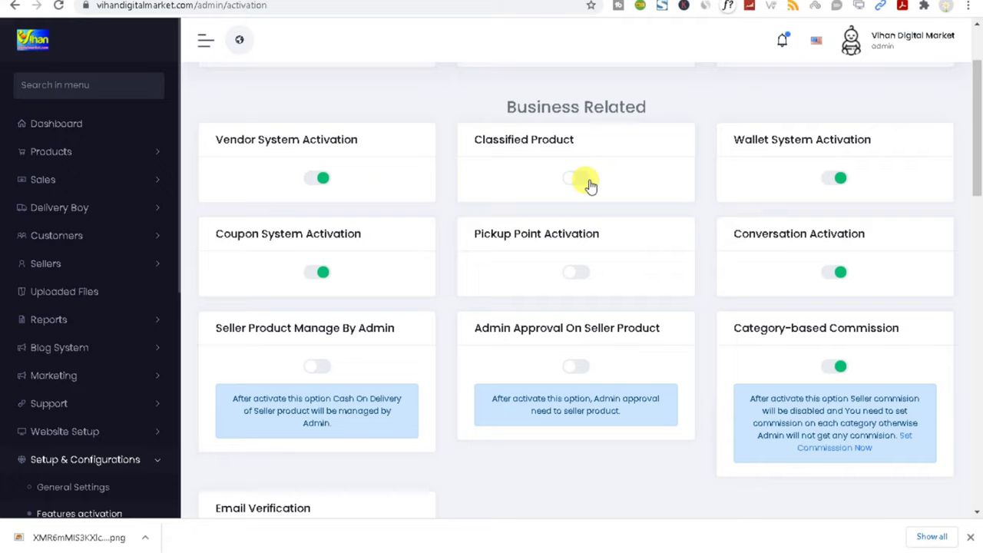
double_click(744, 145)
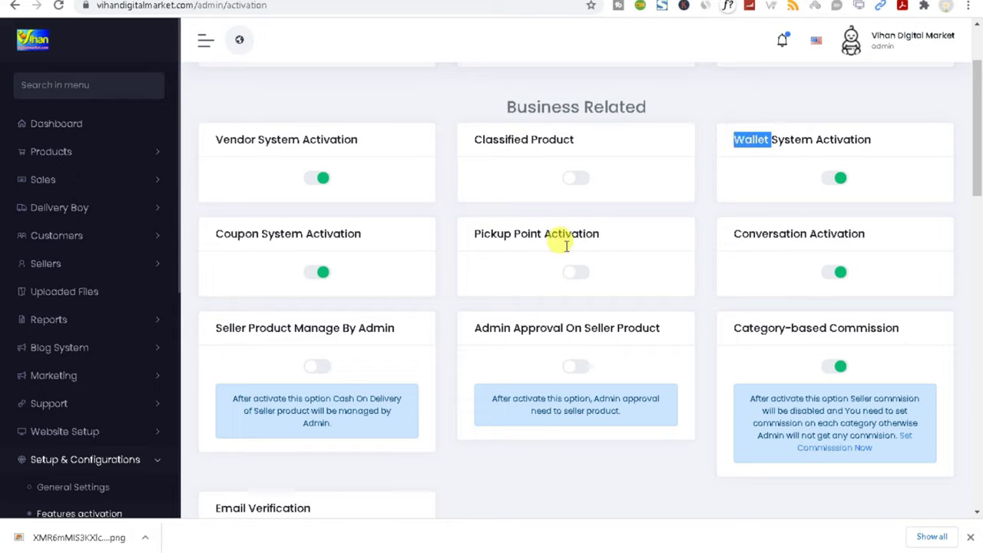
triple_click(305, 227)
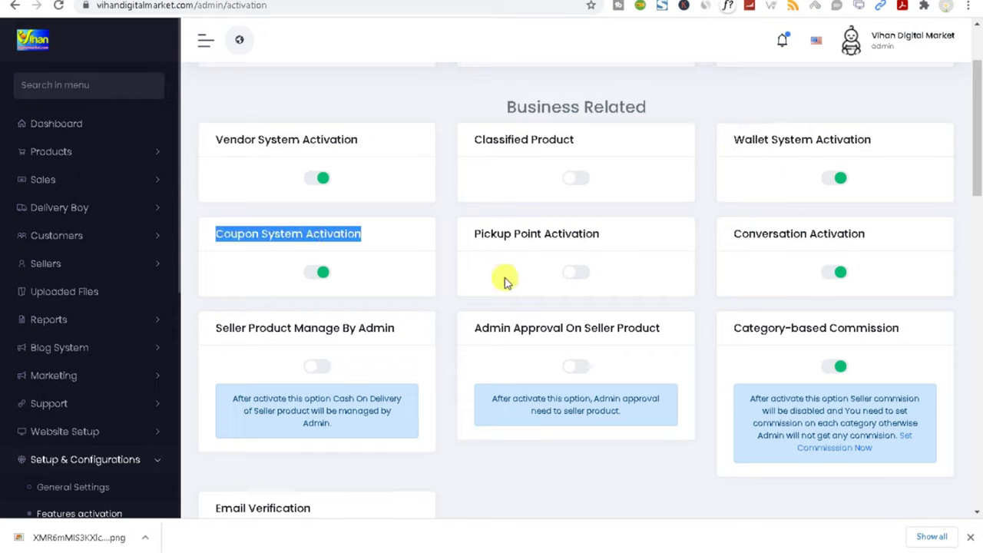
triple_click(487, 233)
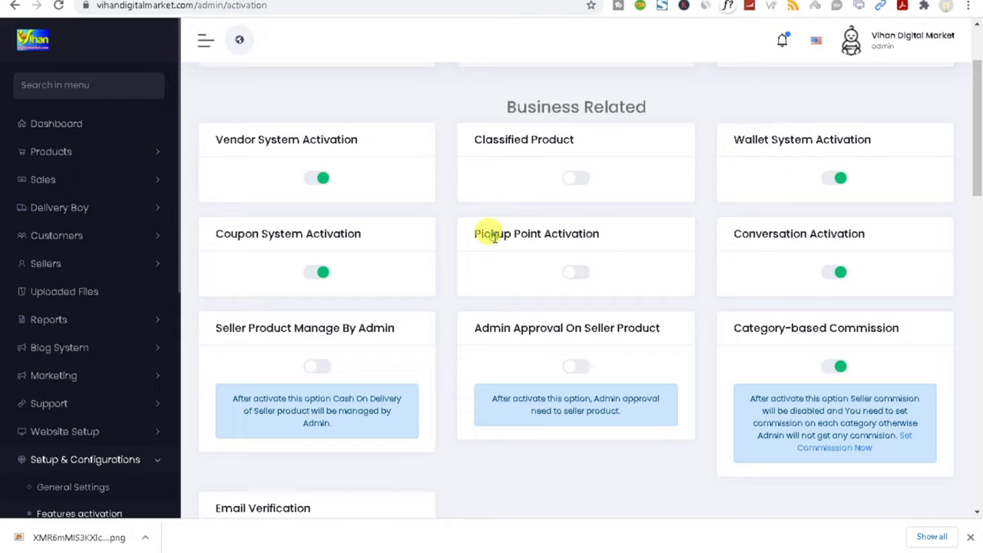
Turn on Pickup Point Activation and leave Admin Approval On Seller Product off
click(577, 276)
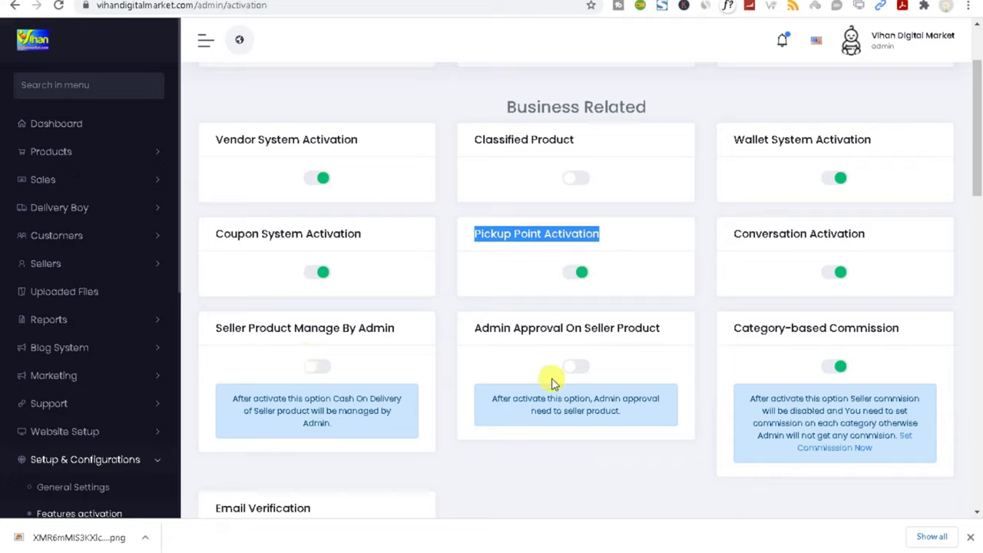
click(578, 368)
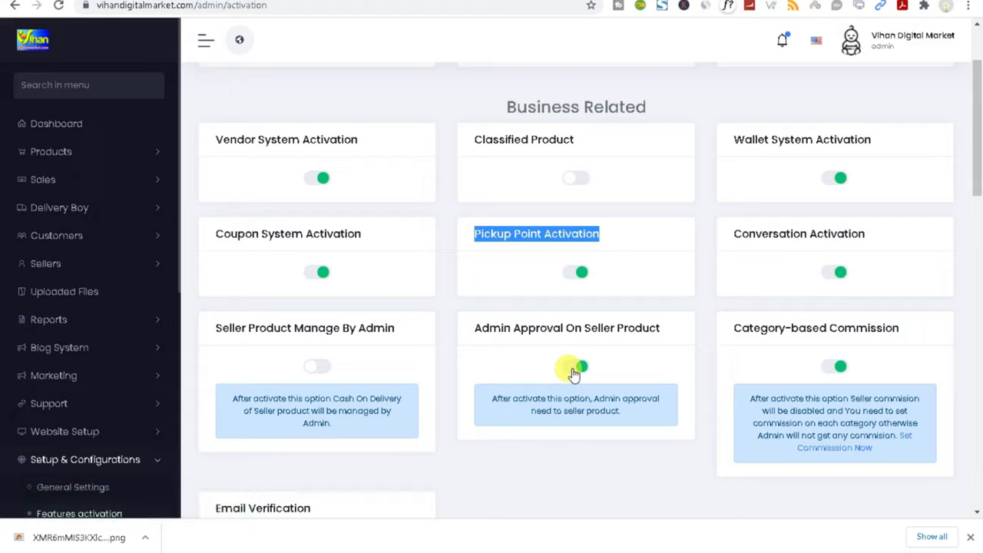
click(574, 373)
drag(979, 130, 980, 202)
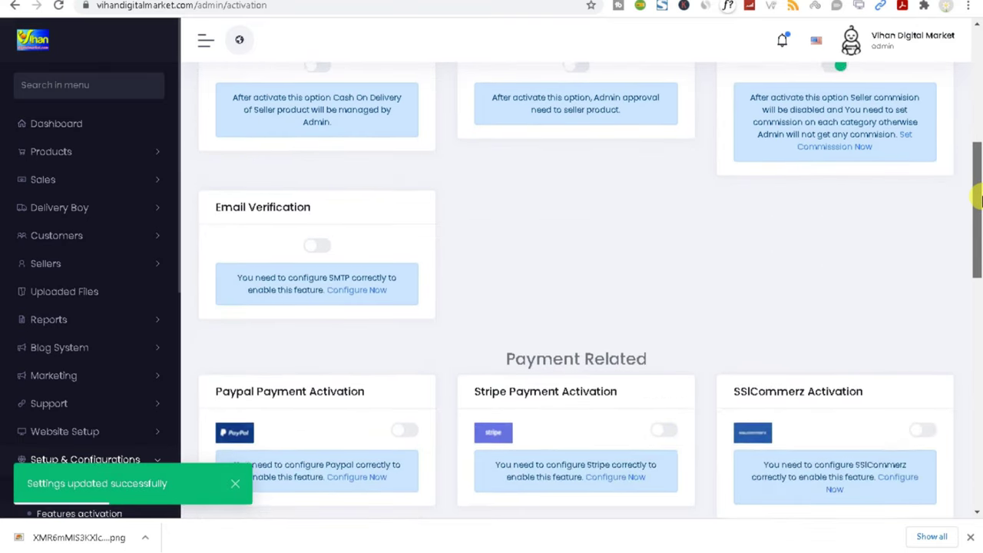
Turn on email verification and scroll down to the Social Media Login section
click(309, 249)
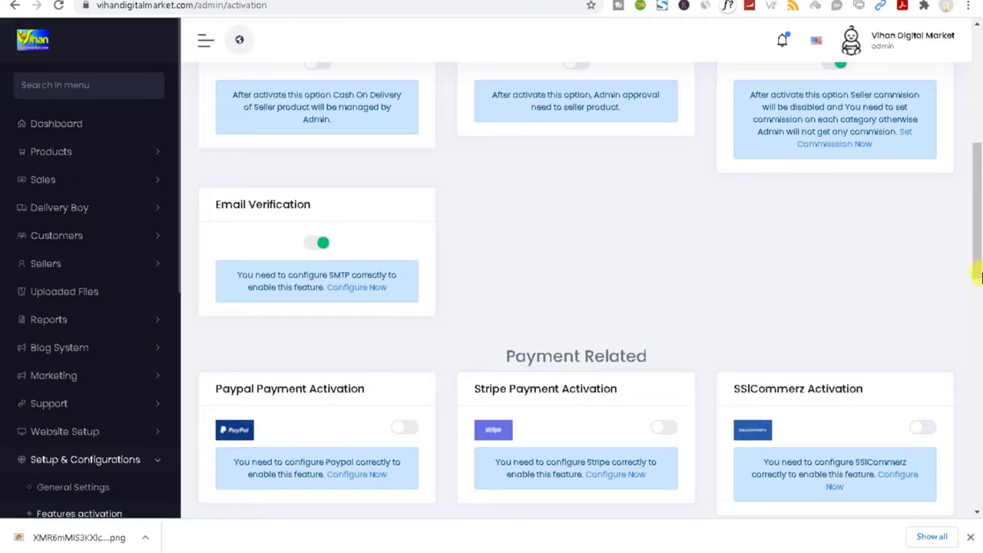
drag(977, 227, 977, 315)
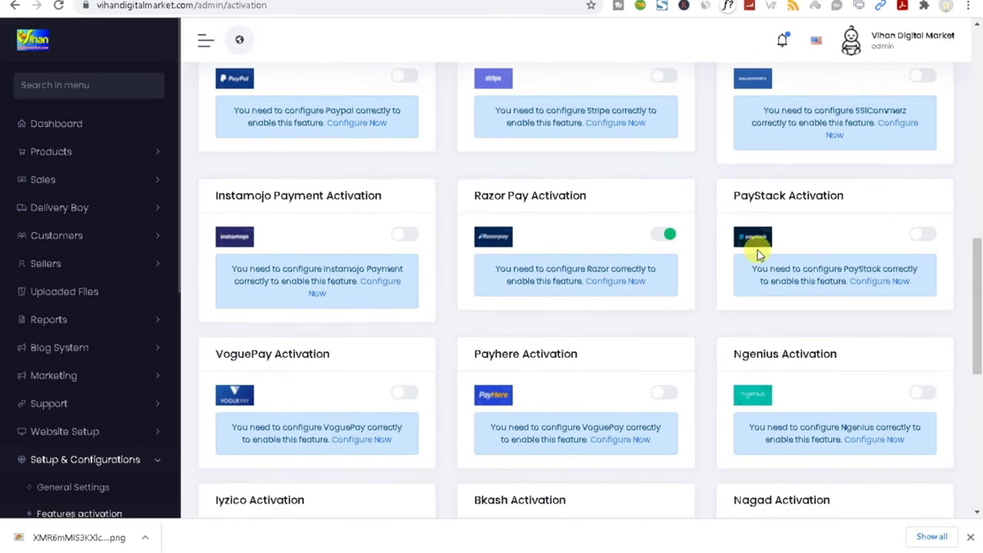
drag(978, 307, 977, 453)
right_click(979, 453)
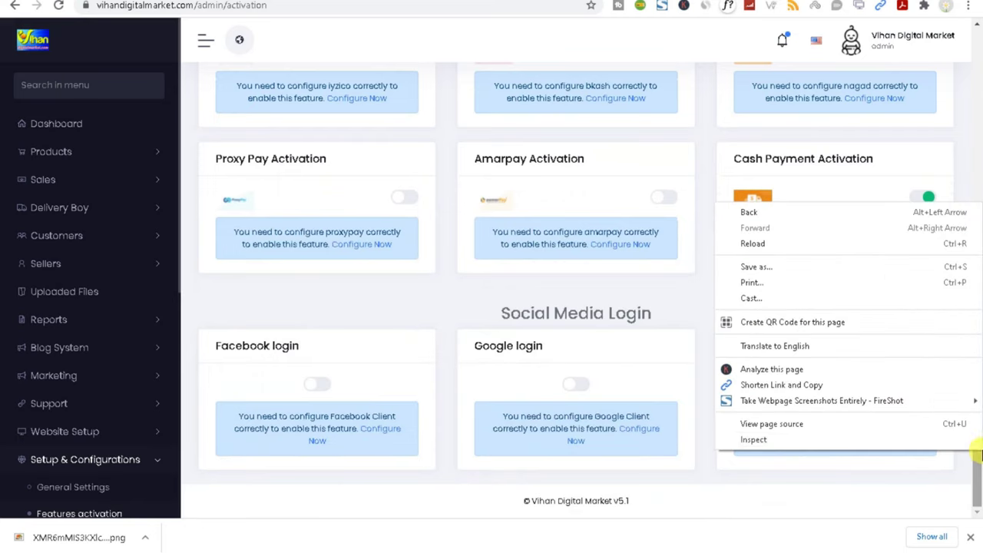
scroll(570, 312, up, 6)
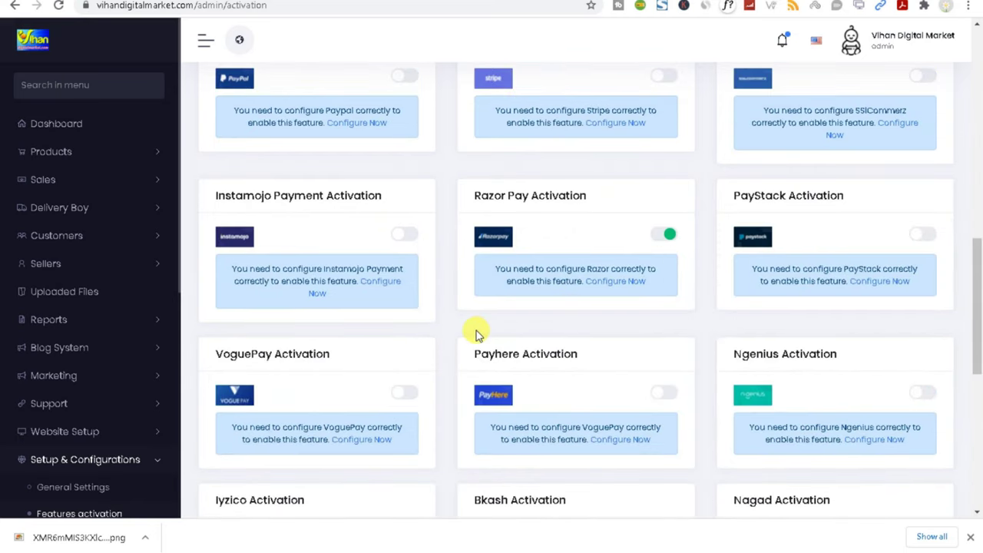
drag(976, 307, 969, 540)
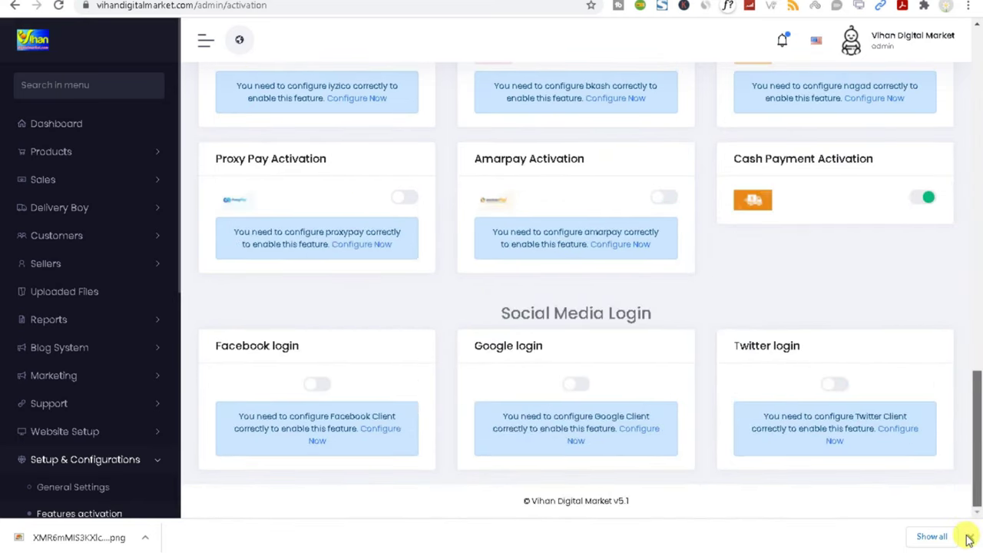
scroll(948, 325, up, 15)
scroll(931, 22, down, 15)
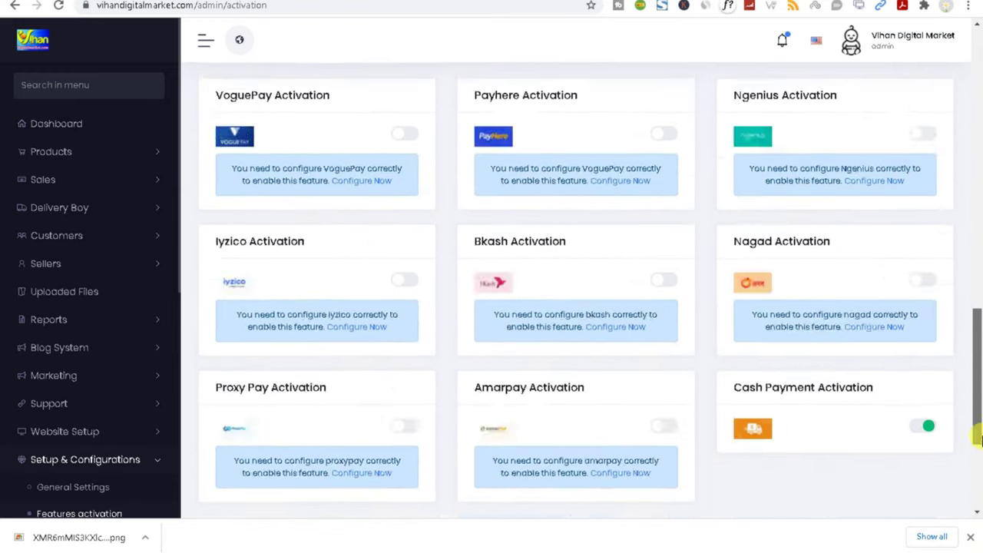
triple_click(527, 313)
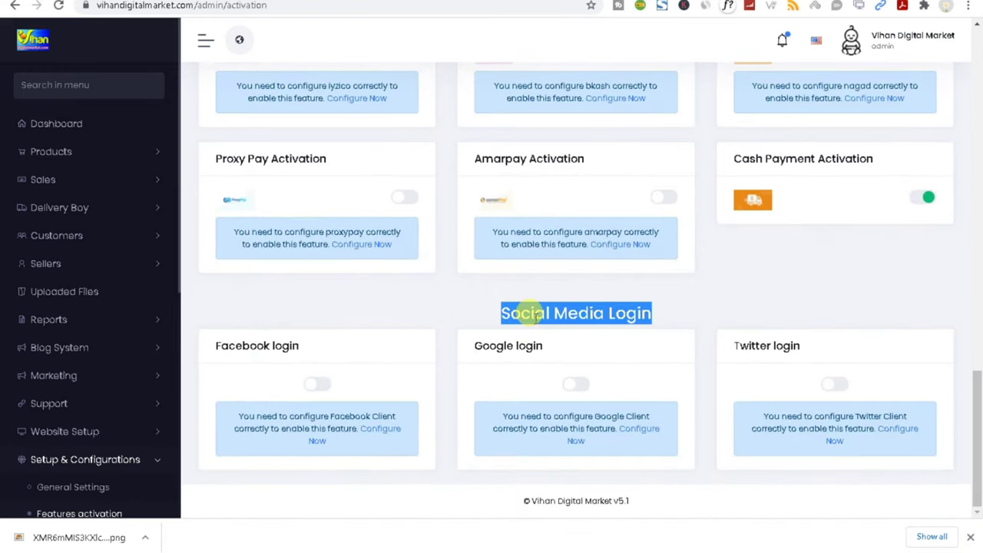
Open the Languages settings page from Setup & Configurations
scroll(971, 430, up, 1)
scroll(972, 430, down, 1)
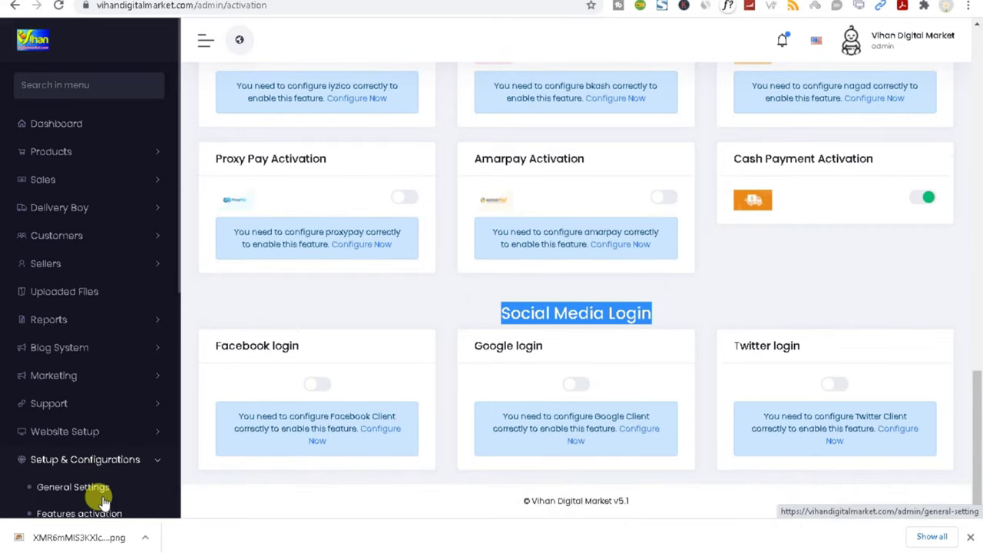
scroll(104, 500, up, 1)
click(68, 459)
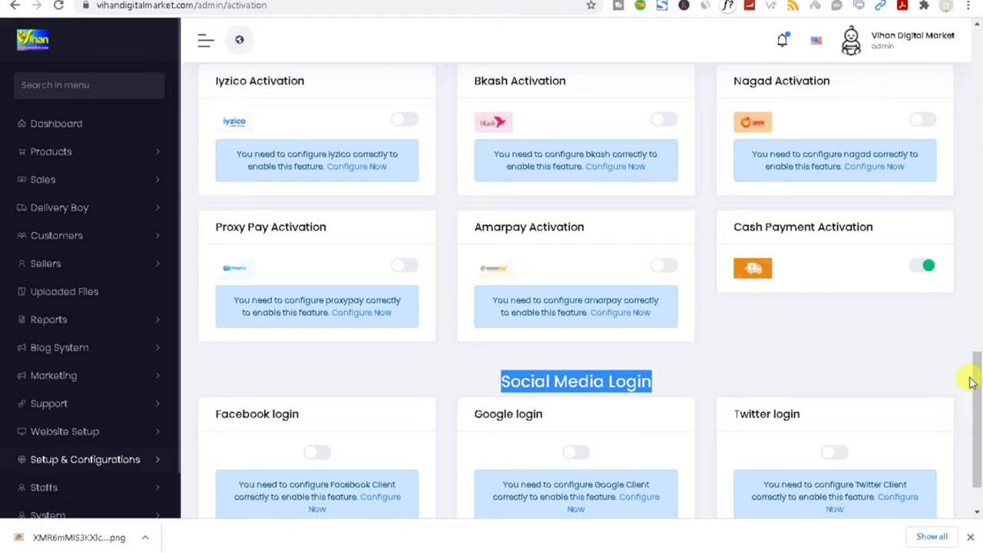
scroll(768, 446, down, 1)
scroll(123, 464, down, 1)
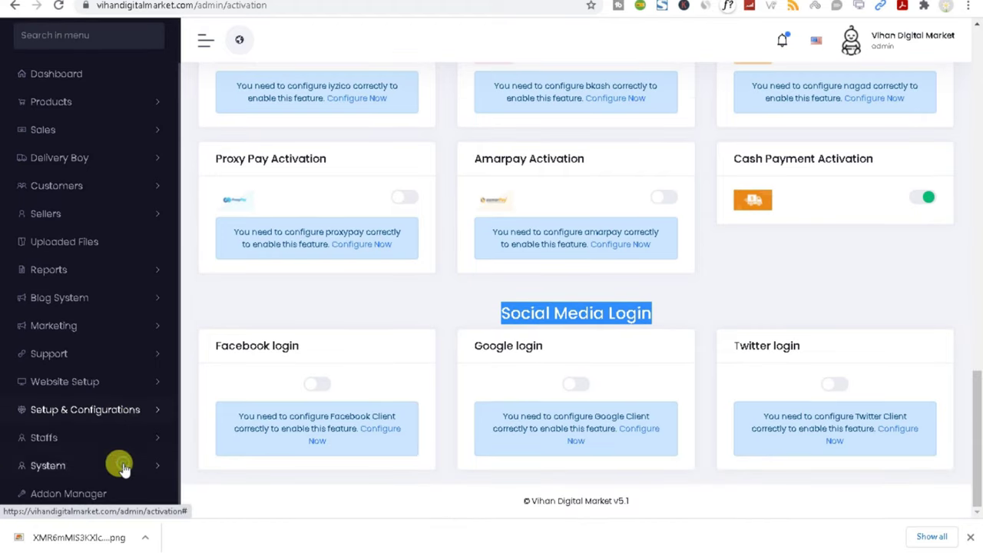
click(135, 409)
scroll(76, 473, up, 1)
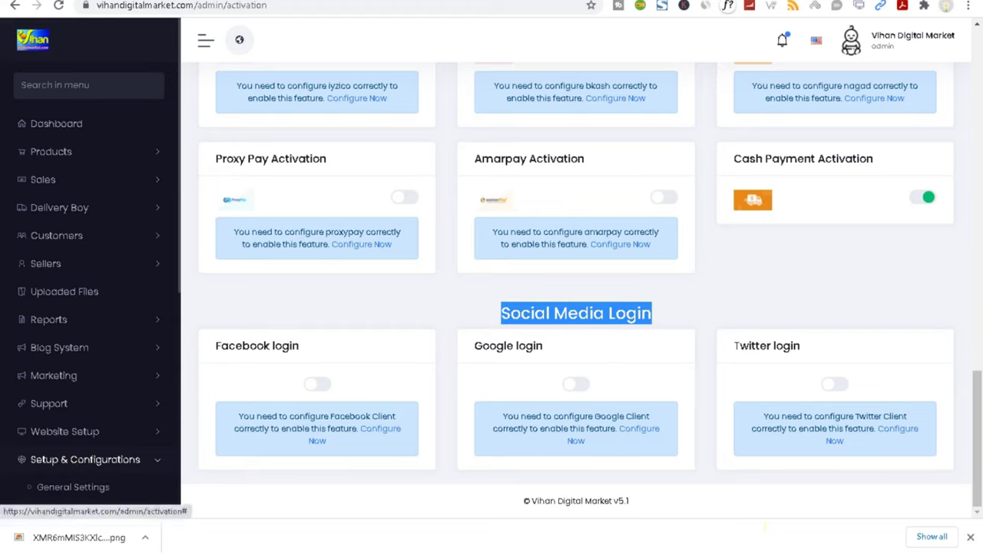
click(971, 539)
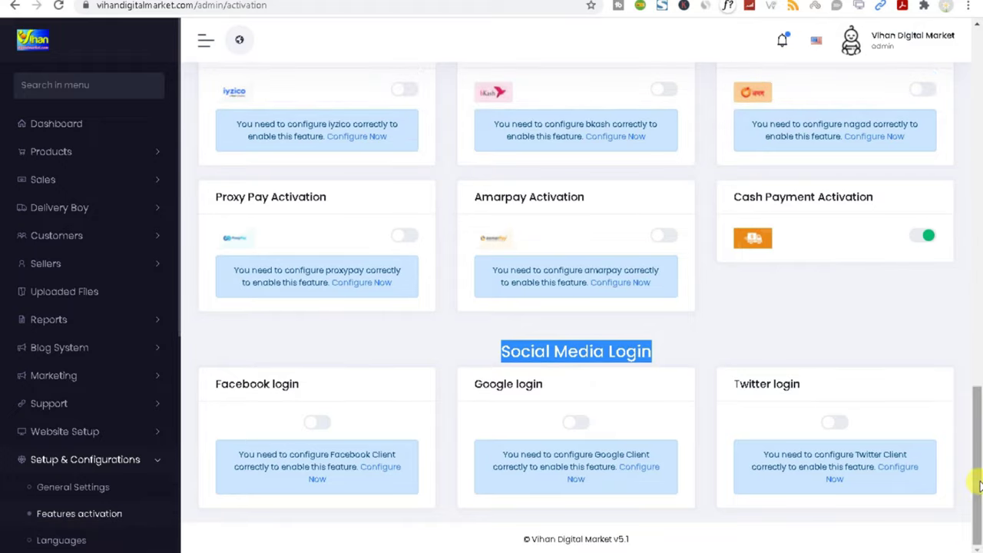
click(65, 542)
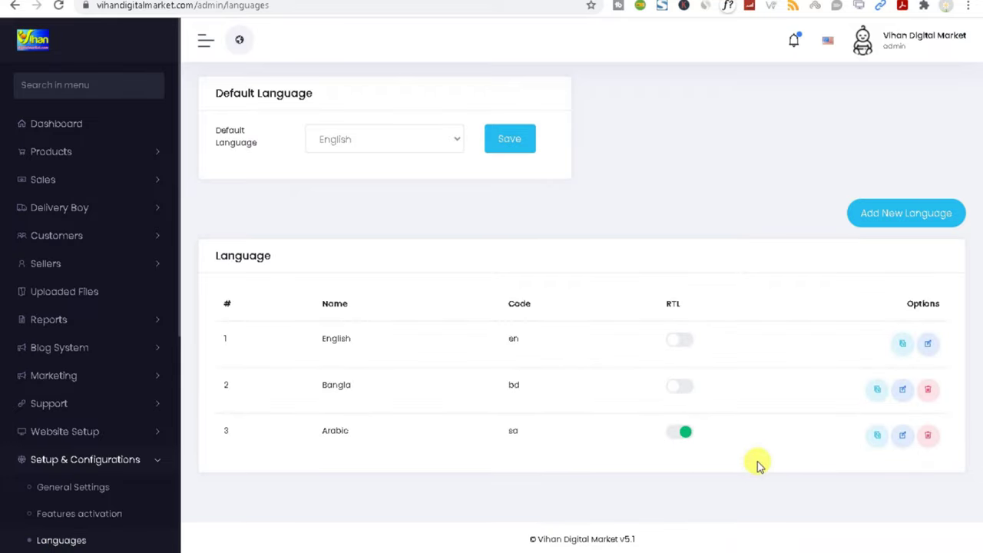
Delete the Arabic and Bangla languages, confirming each deletion
click(928, 436)
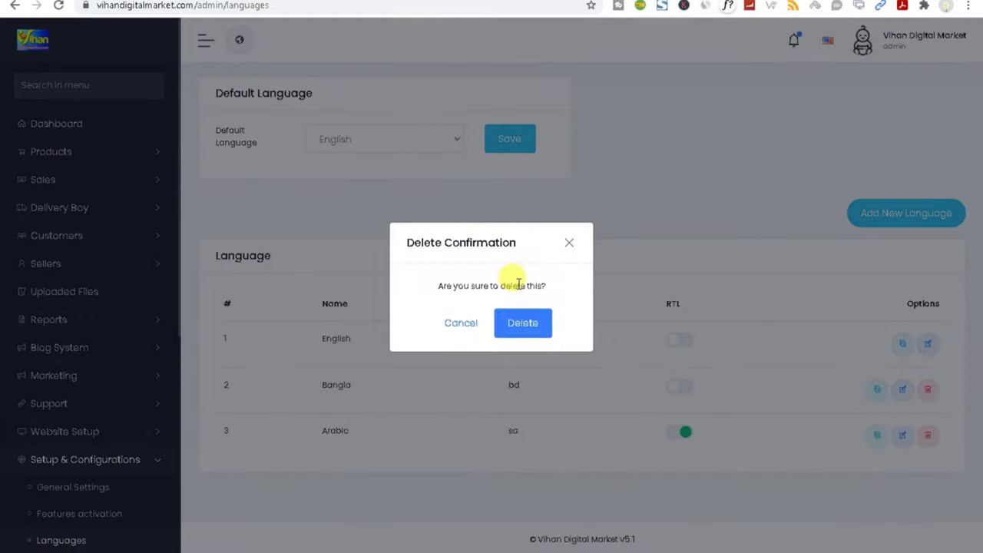
click(522, 324)
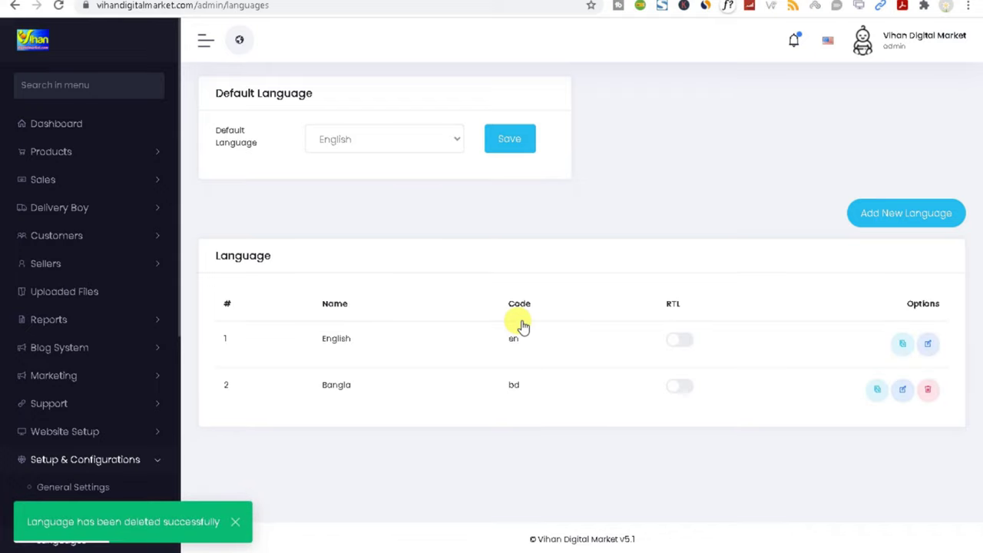
click(928, 390)
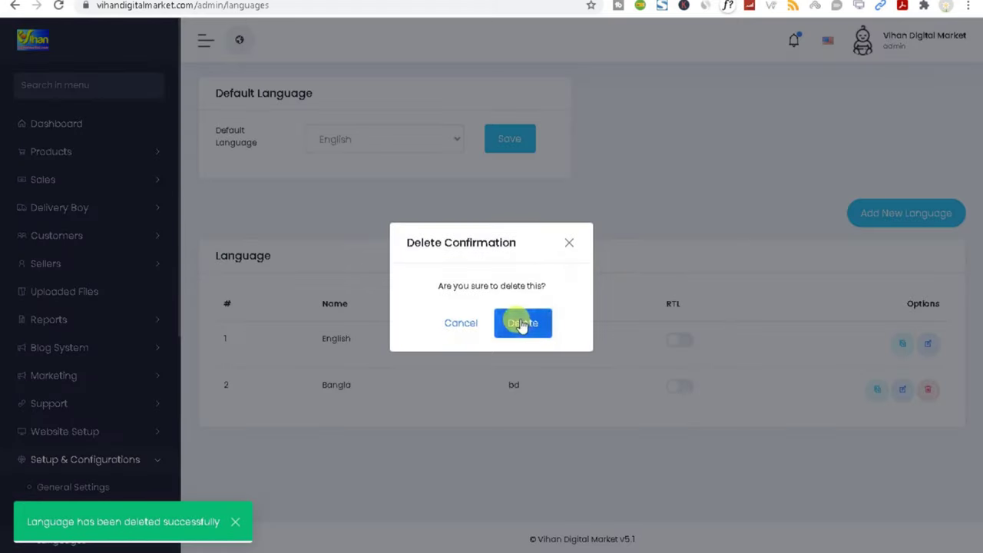
click(522, 324)
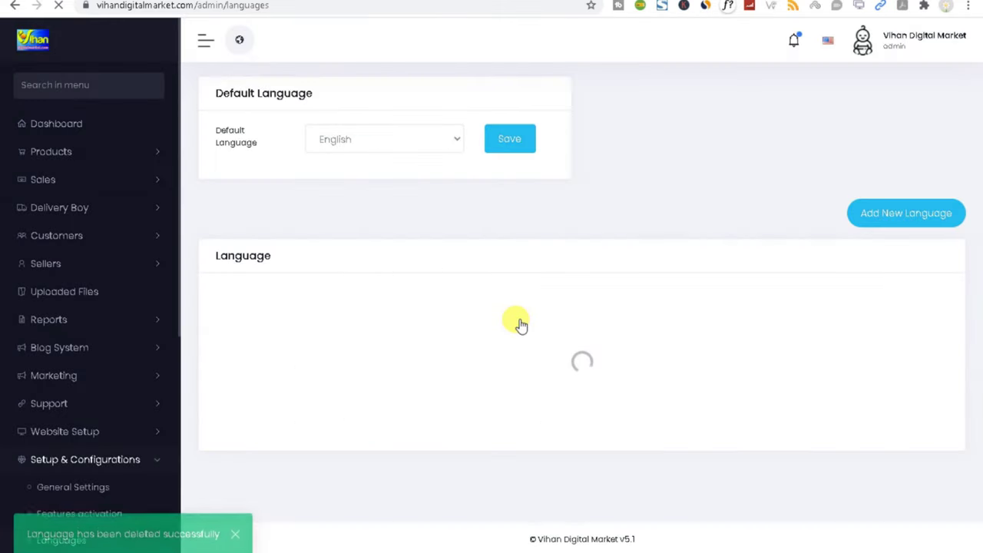
Check the default language options and begin adding a new language
click(335, 141)
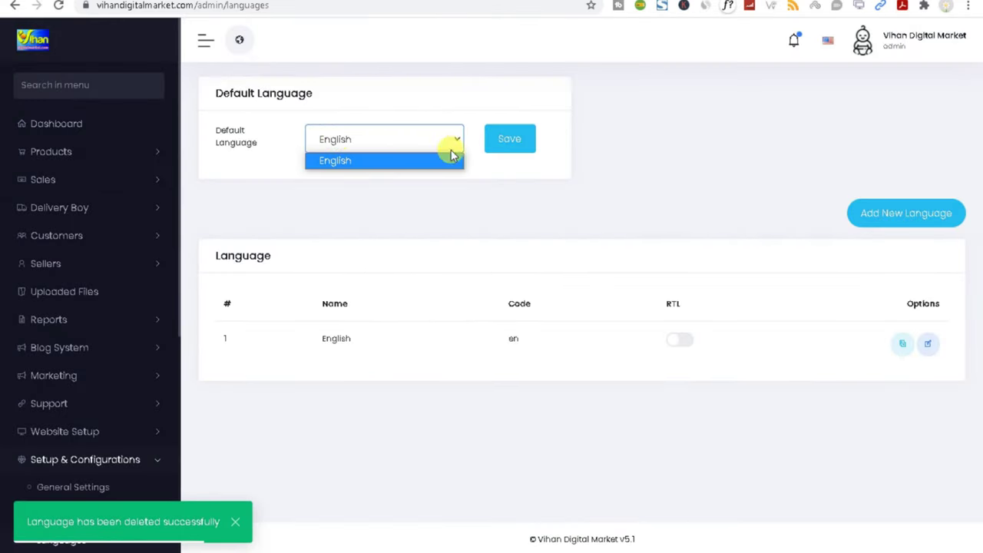
click(450, 147)
click(878, 218)
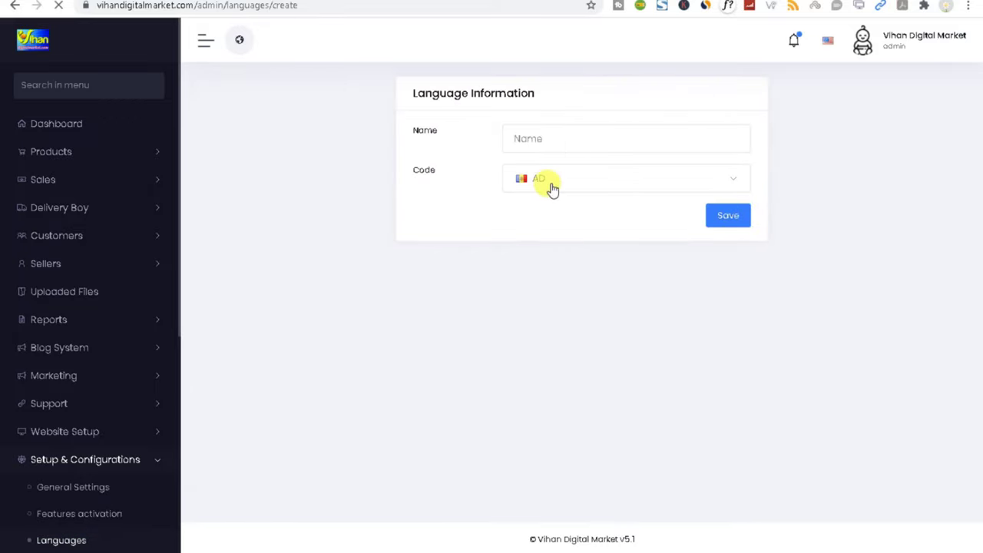
Add Hindi as a new language with code IN and save it
click(538, 140)
text(H)
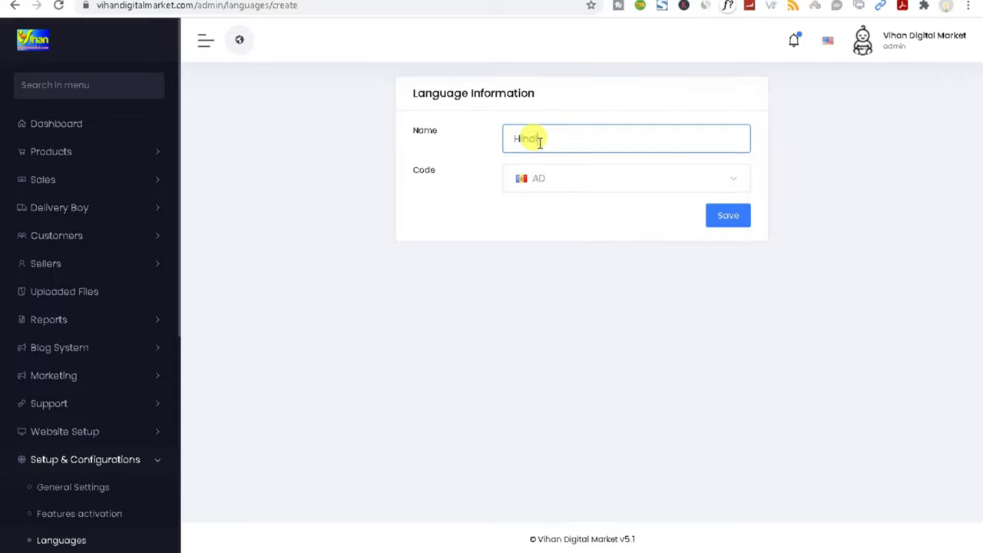
text(indi)
click(534, 175)
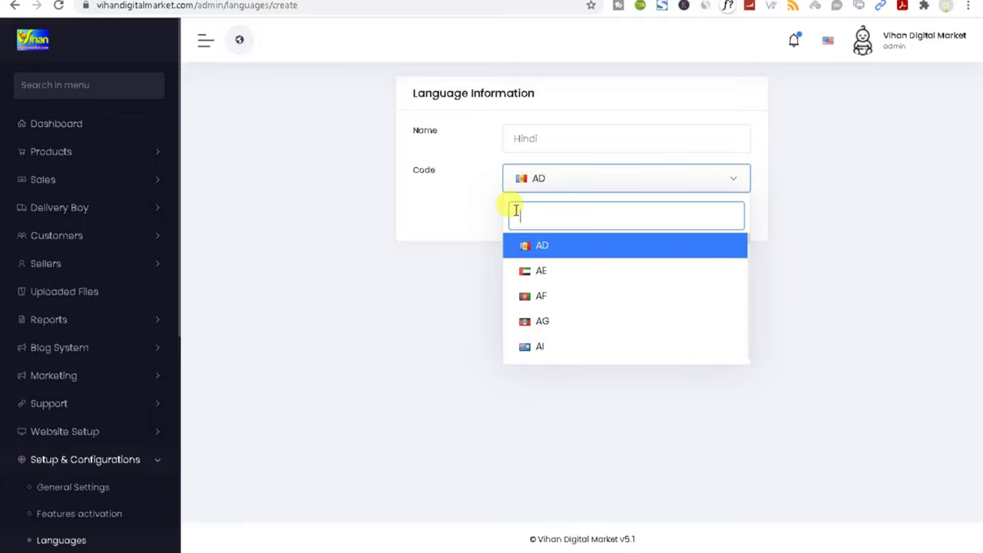
text(In)
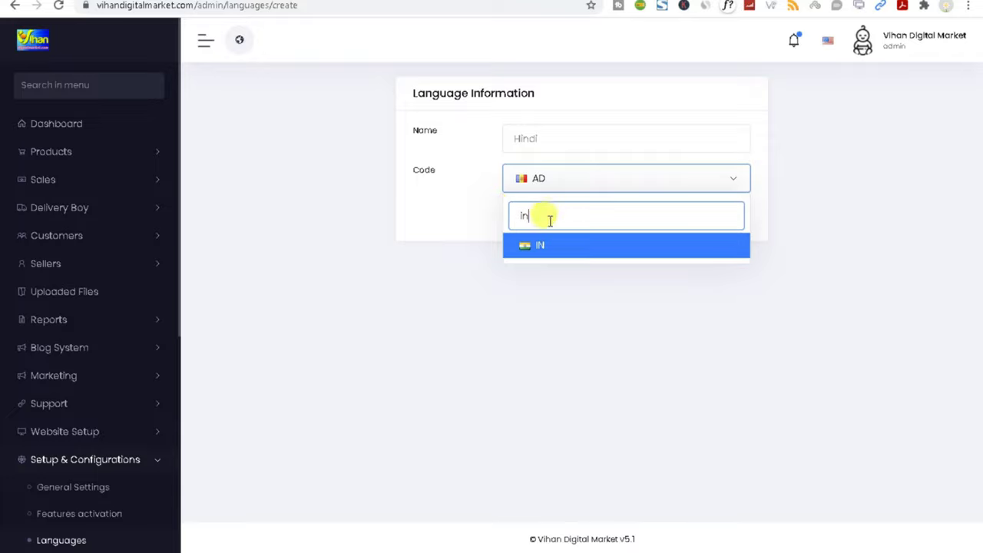
click(540, 245)
click(730, 218)
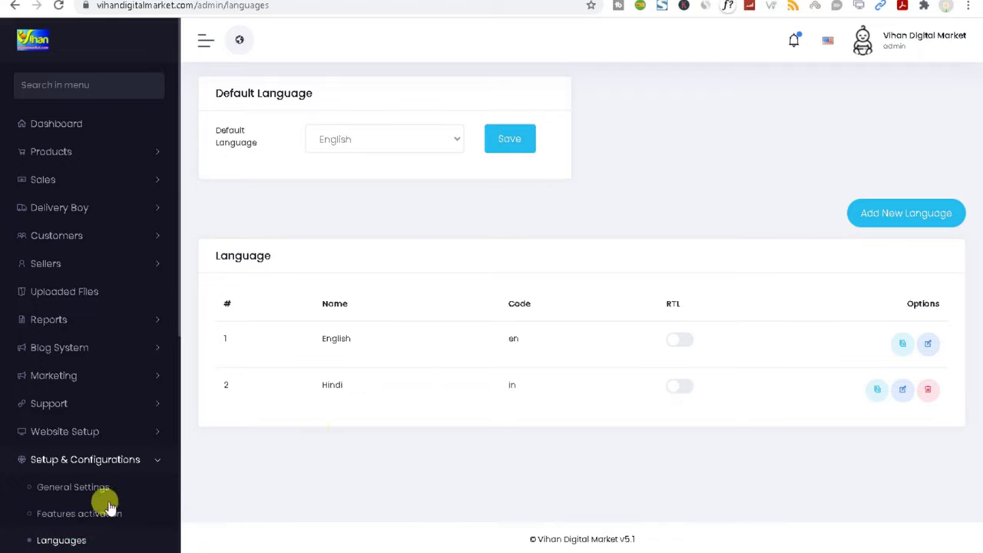
Open the Vat & TAX settings in a new tab
scroll(73, 530, down, 2)
scroll(68, 529, down, 8)
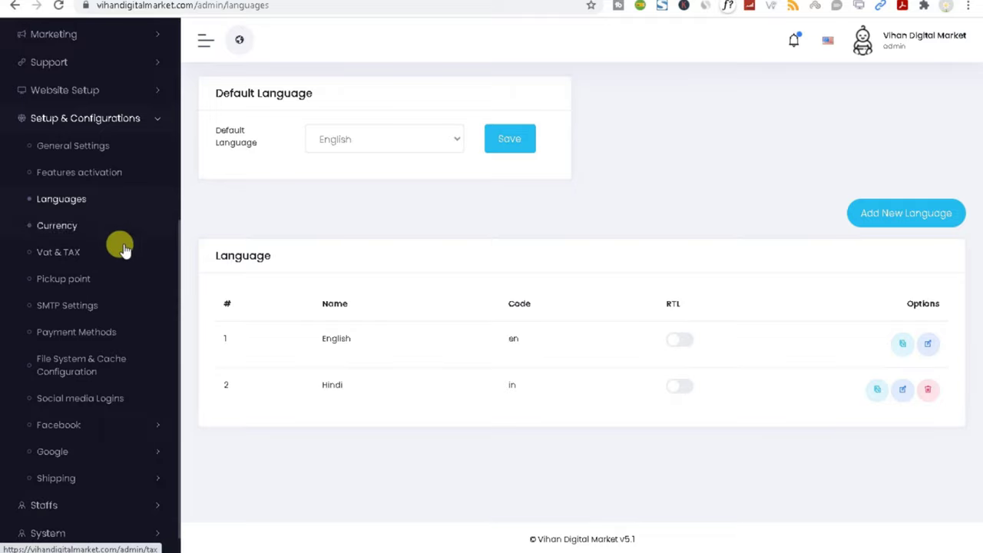
right_click(62, 259)
click(61, 259)
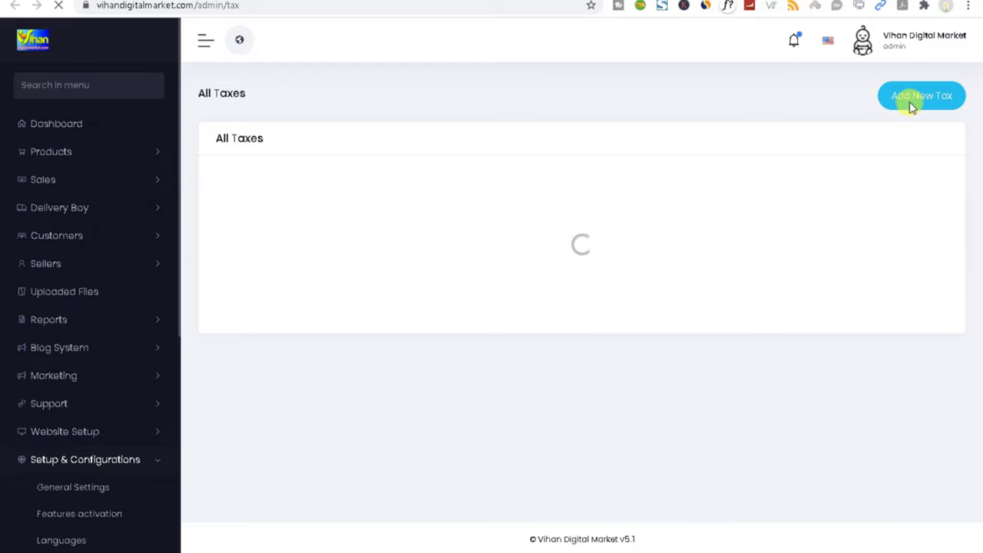
Open the Add New Tax form, close it without saving, and review the tax list
click(914, 98)
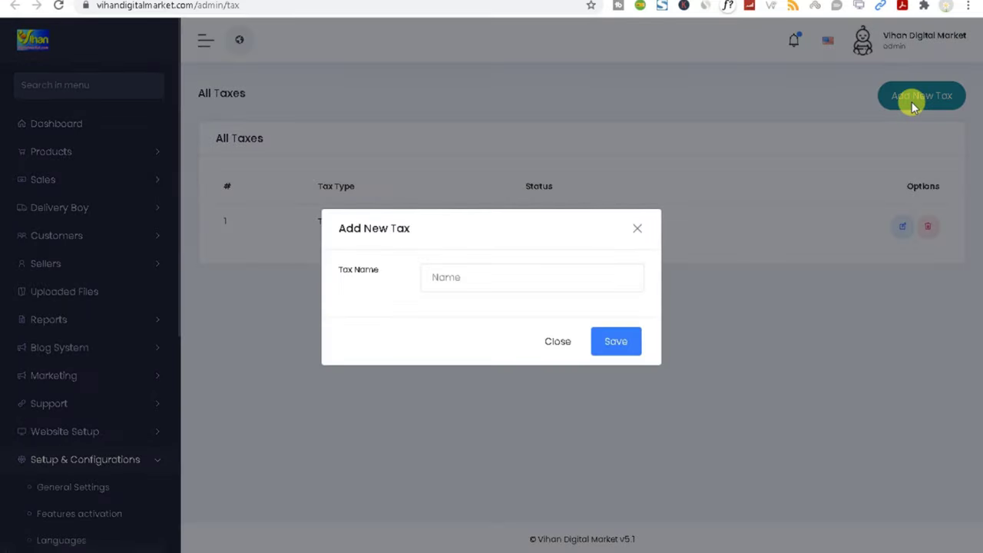
click(459, 281)
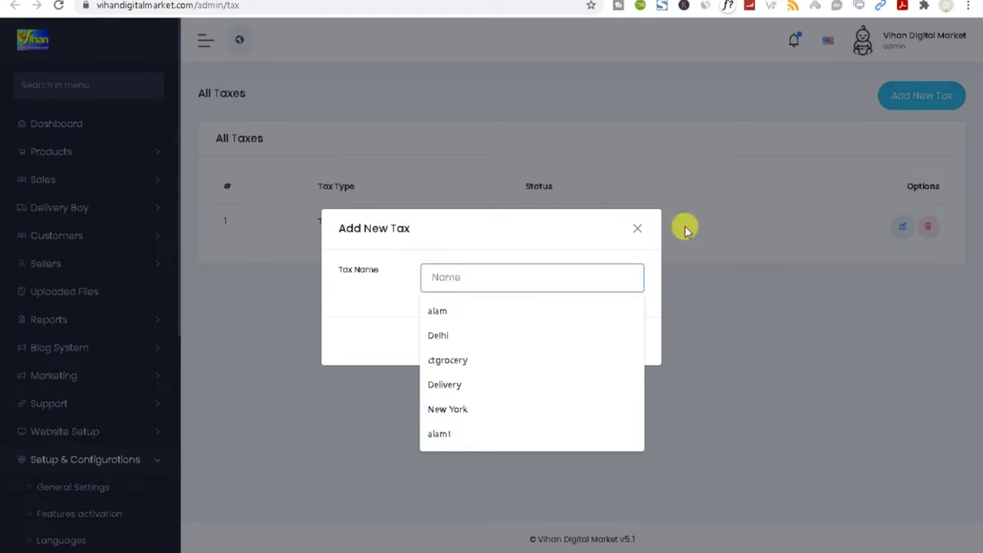
click(636, 228)
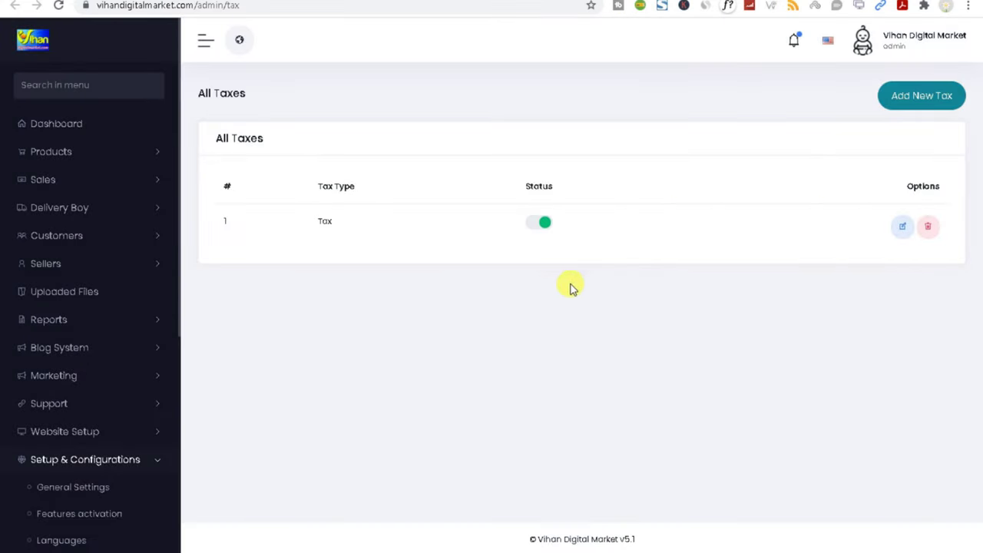
scroll(73, 530, down, 2)
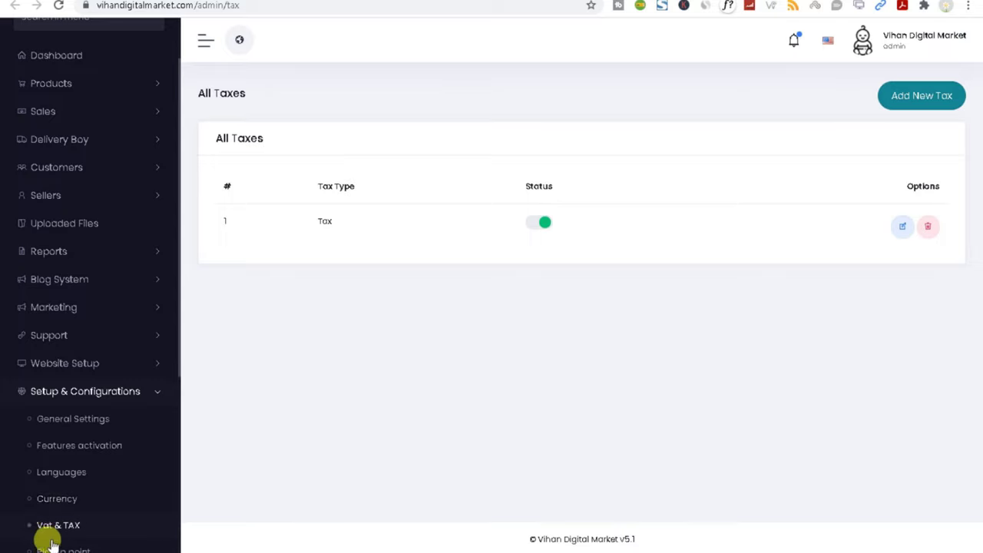
scroll(54, 546, up, 2)
scroll(31, 526, down, 2)
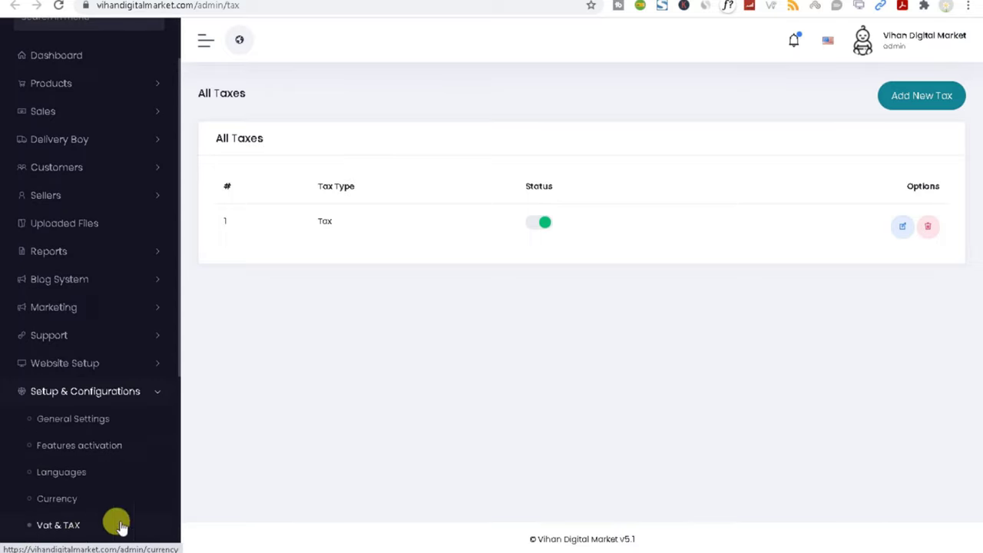
scroll(67, 546, down, 2)
scroll(61, 546, up, 2)
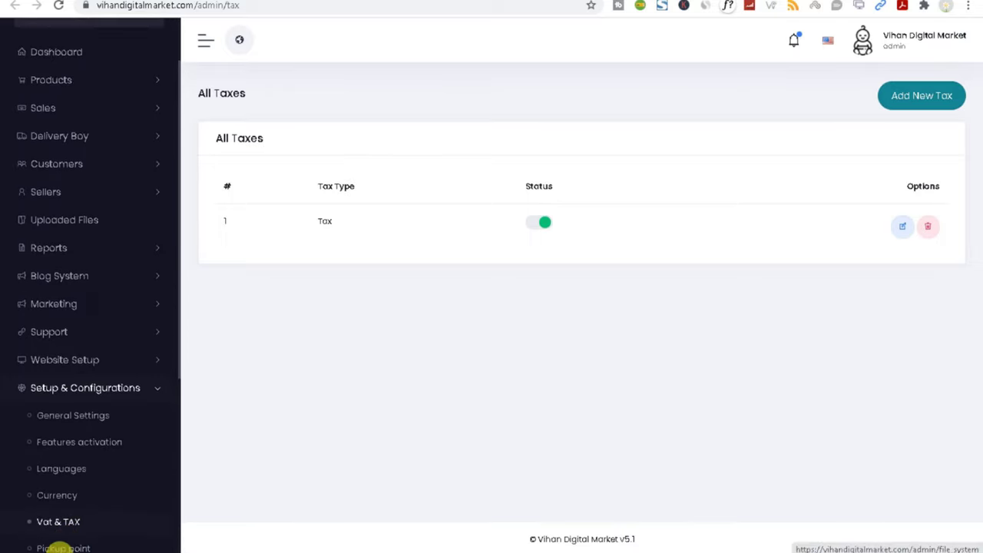
Return to the Languages page
click(62, 482)
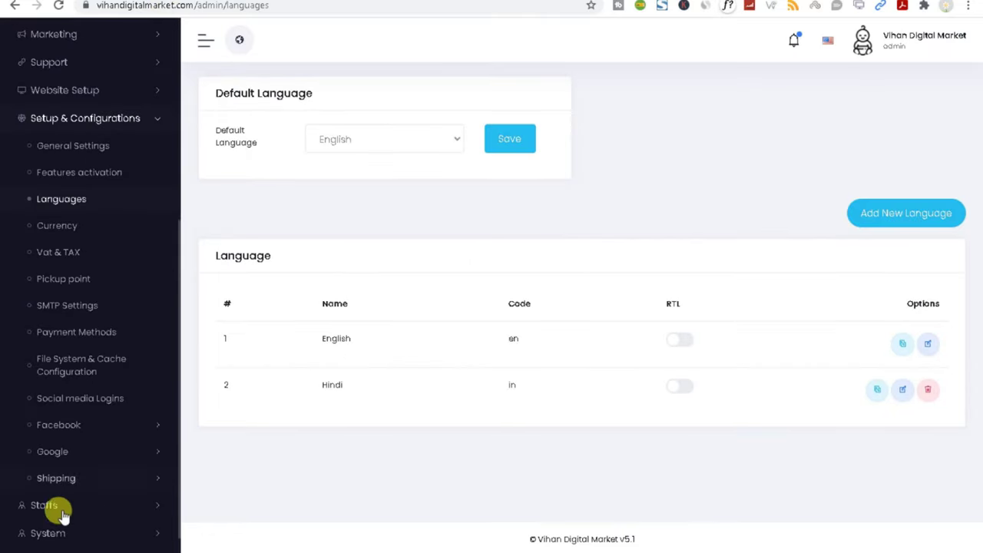
scroll(81, 423, up, 1)
scroll(81, 421, down, 1)
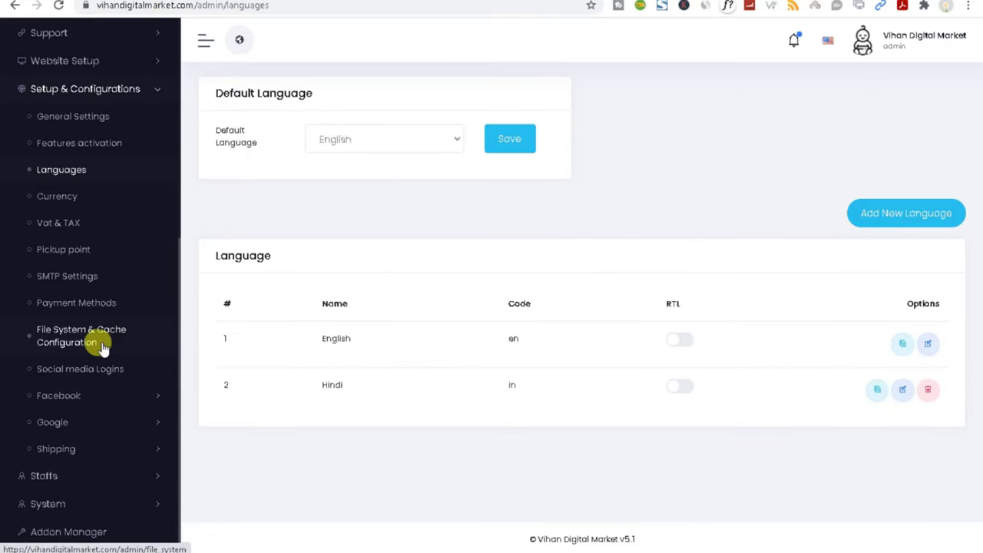
Open the empty pick-up points list in a new tab and start a new pick-up point
right_click(55, 255)
click(108, 259)
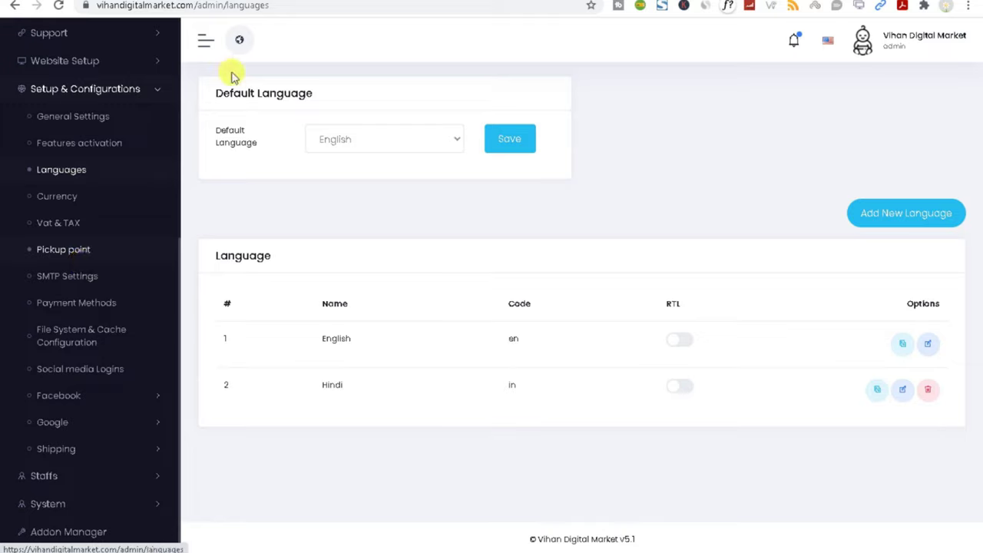
click(238, 2)
click(285, 3)
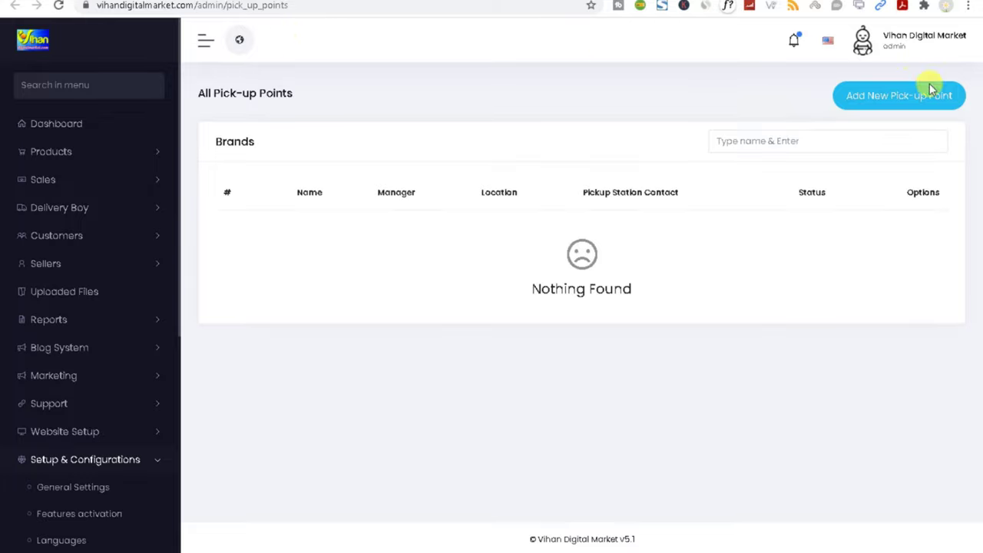
click(887, 107)
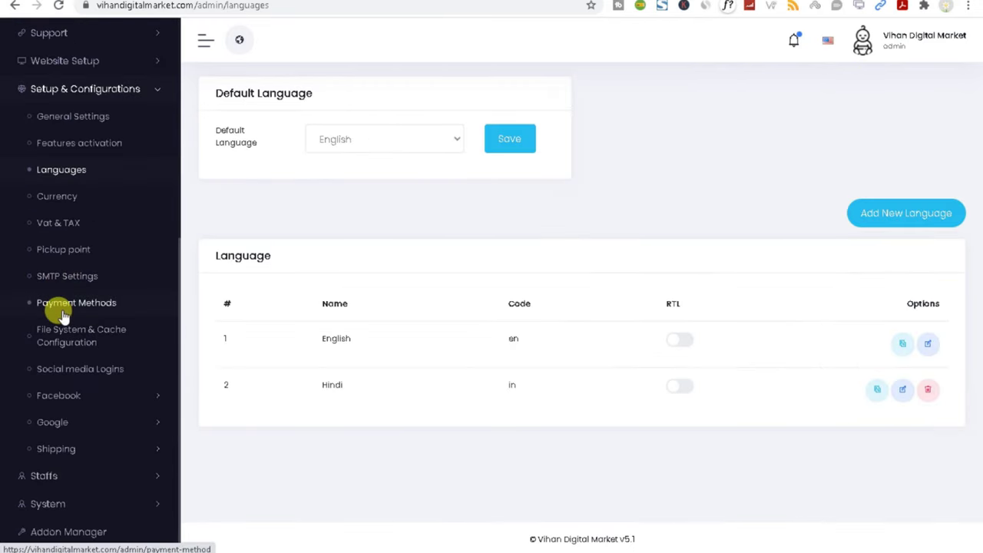
Open Payment Methods in a new tab and inspect the empty RazorPay key and secret fields
right_click(76, 307)
click(89, 313)
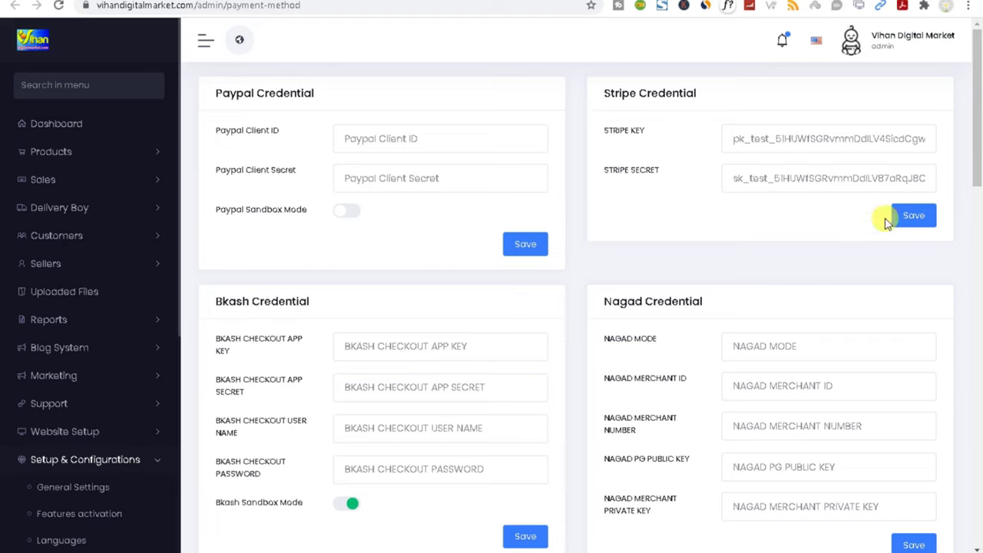
drag(974, 115, 980, 482)
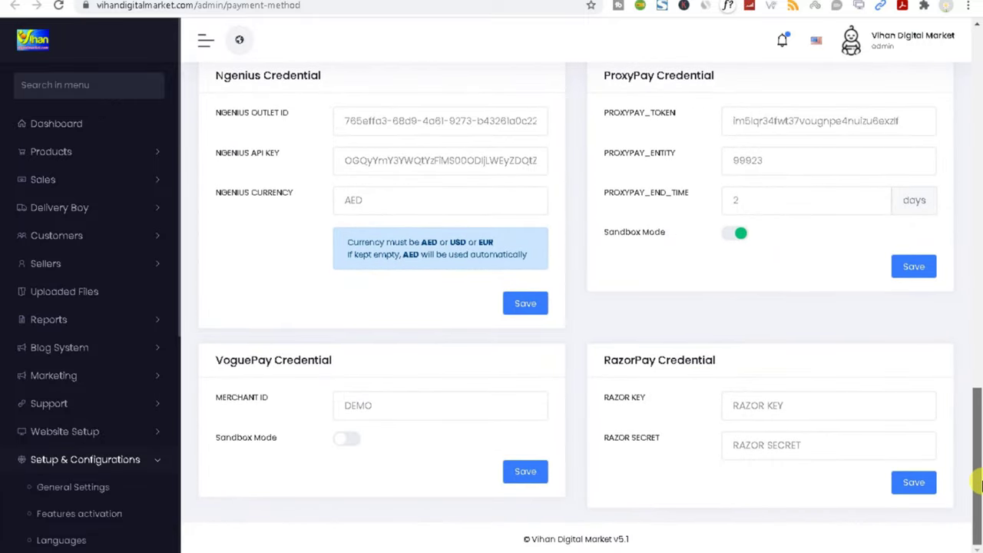
drag(610, 360, 722, 361)
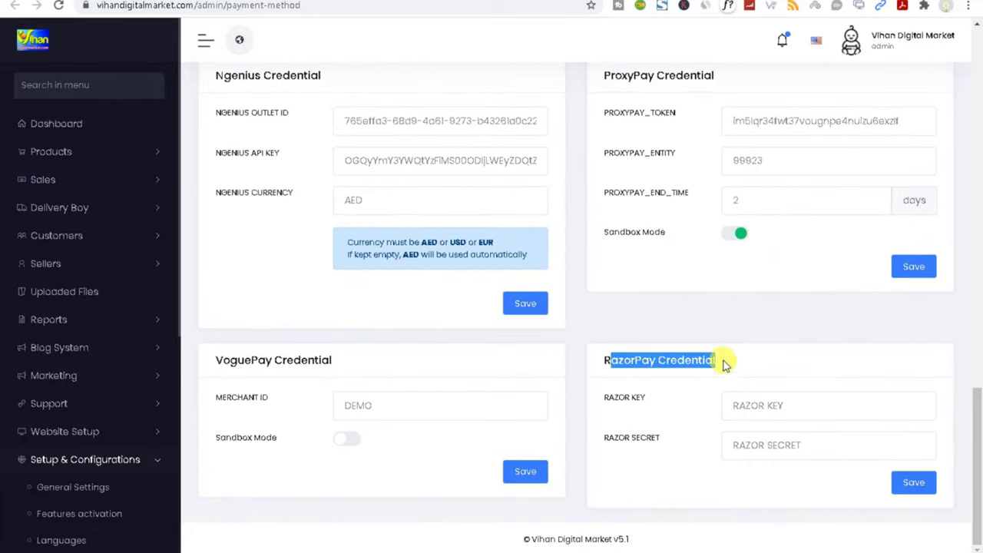
click(769, 408)
click(615, 403)
triple_click(615, 402)
double_click(644, 444)
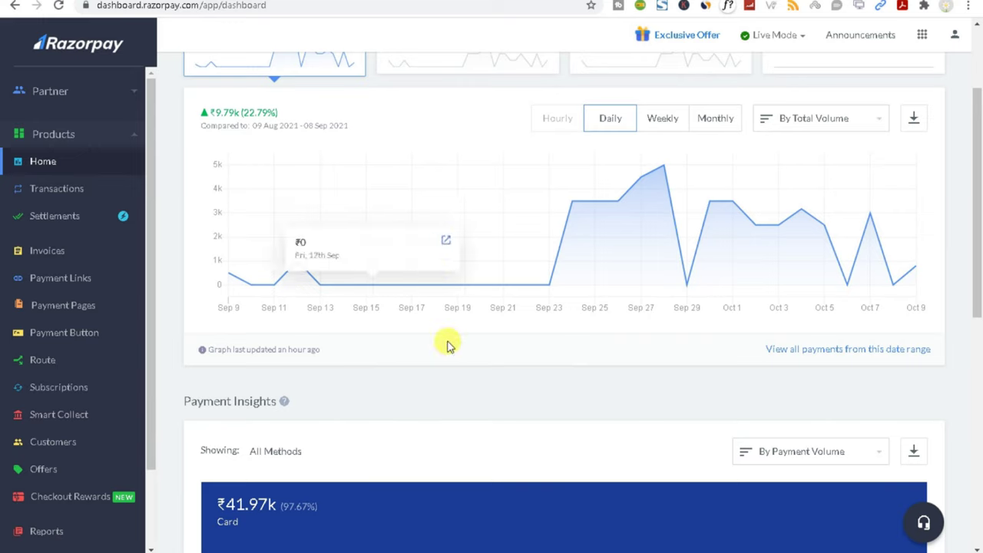
Open the Razorpay dashboard's account Settings
drag(978, 237, 976, 550)
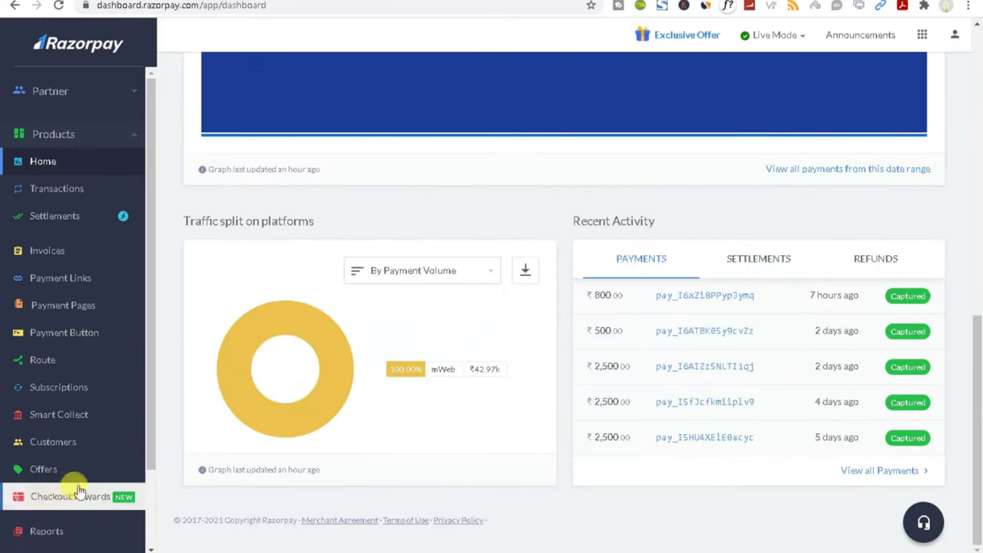
scroll(143, 417, up, 3)
drag(149, 417, 149, 517)
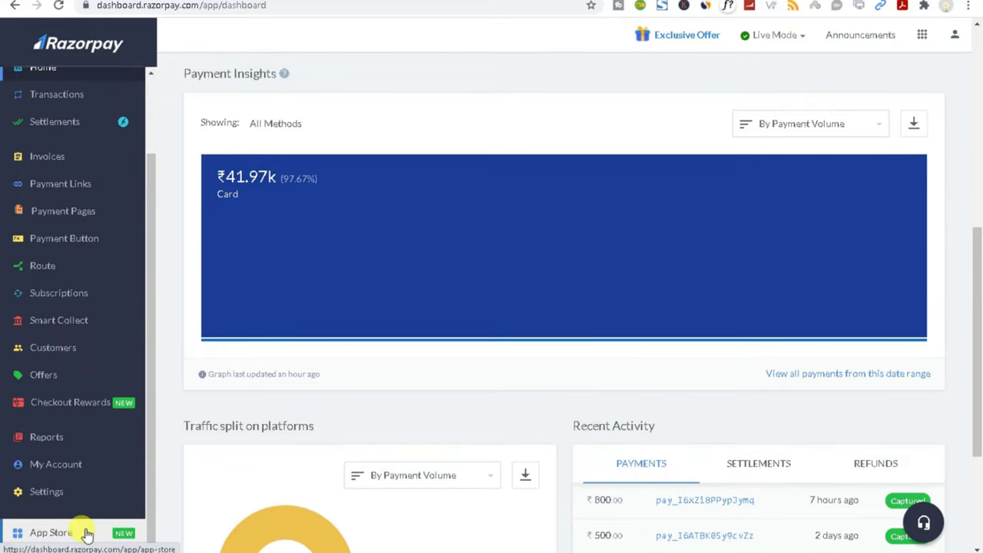
click(46, 491)
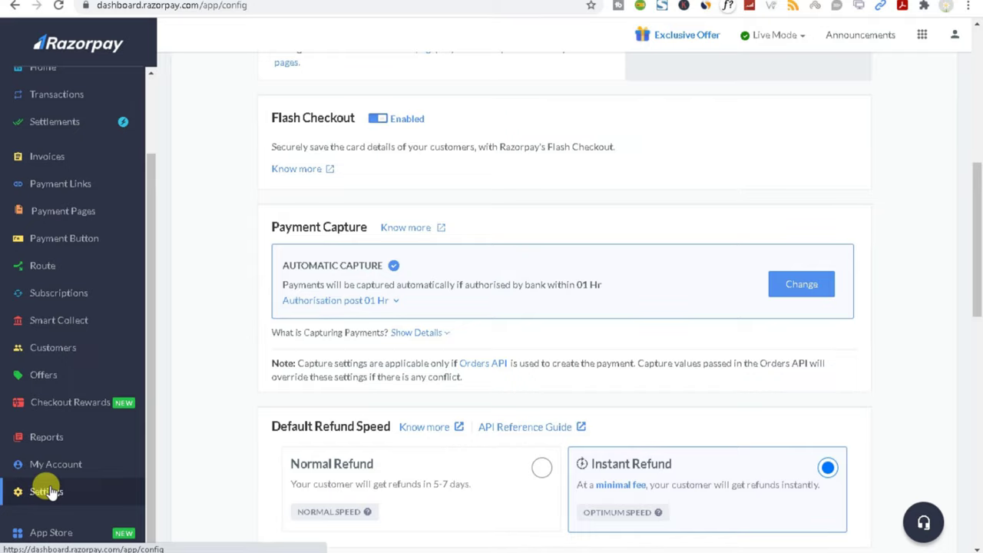
Review the API Keys and empty Webhooks tabs, then return to the store admin tab
scroll(48, 492, down, 1)
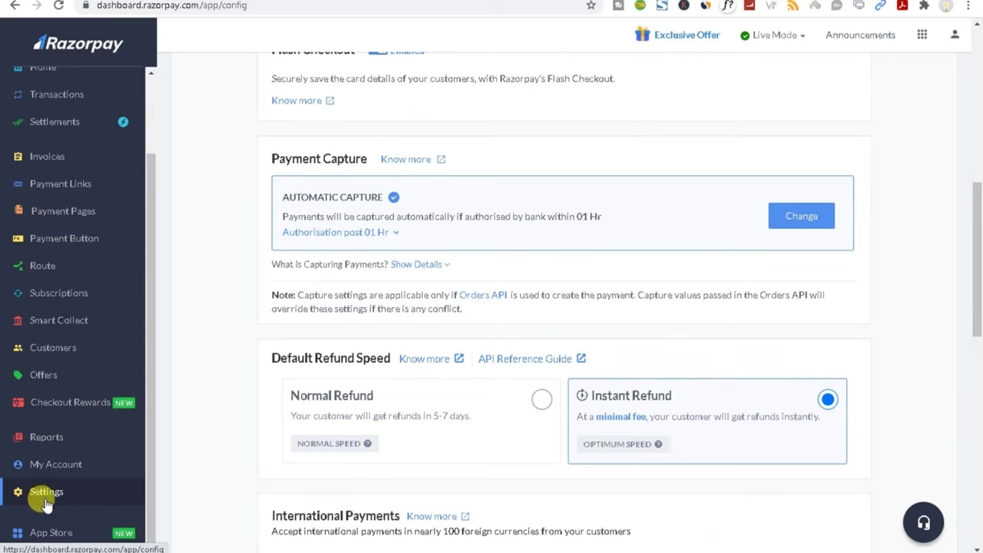
drag(977, 307, 978, 105)
click(352, 89)
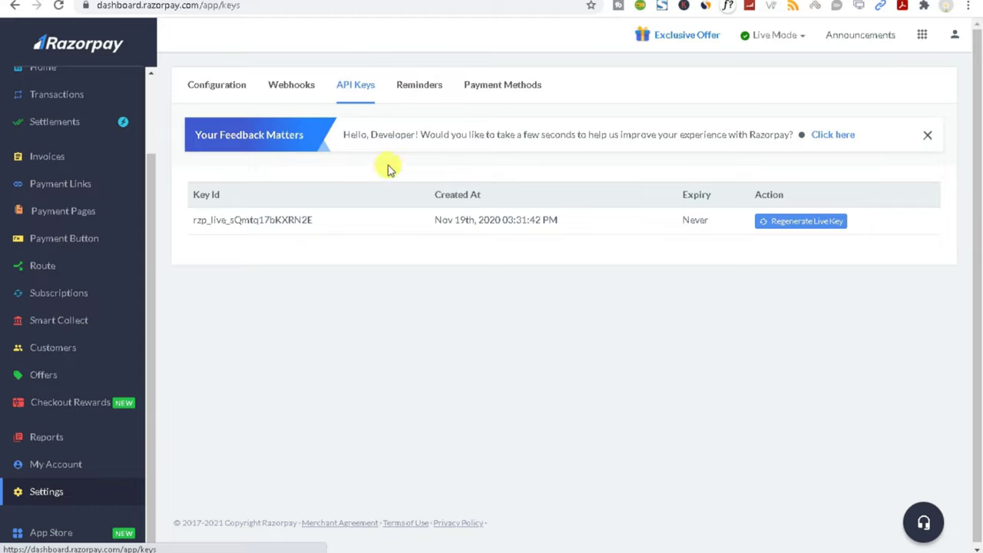
click(274, 88)
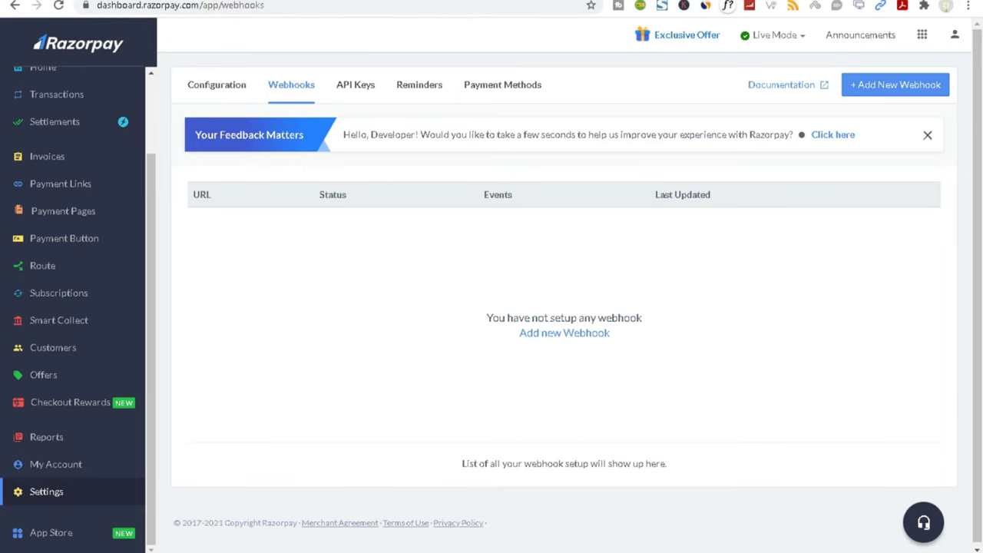
click(223, 2)
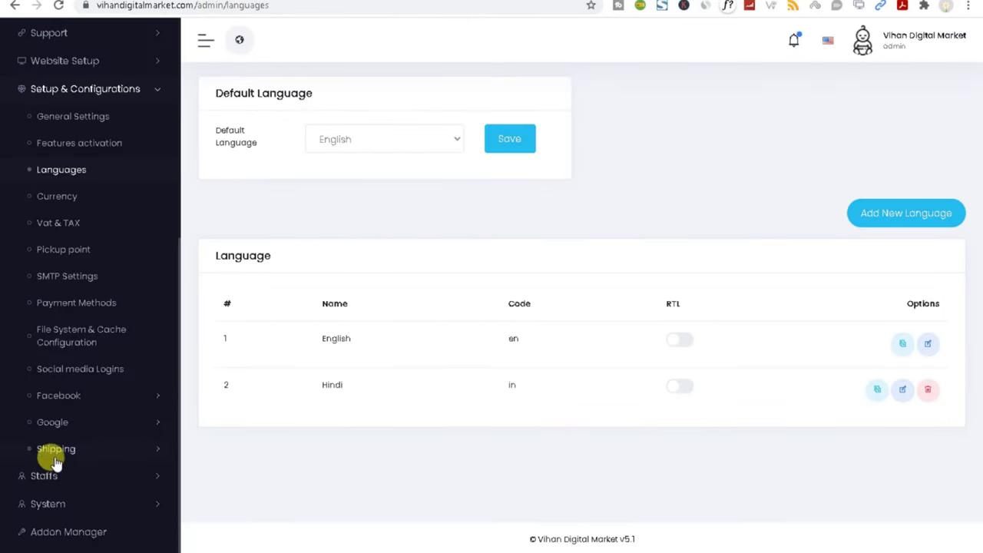
Check the Razorpay key and secret credential fields on the Payment Methods page
click(250, 4)
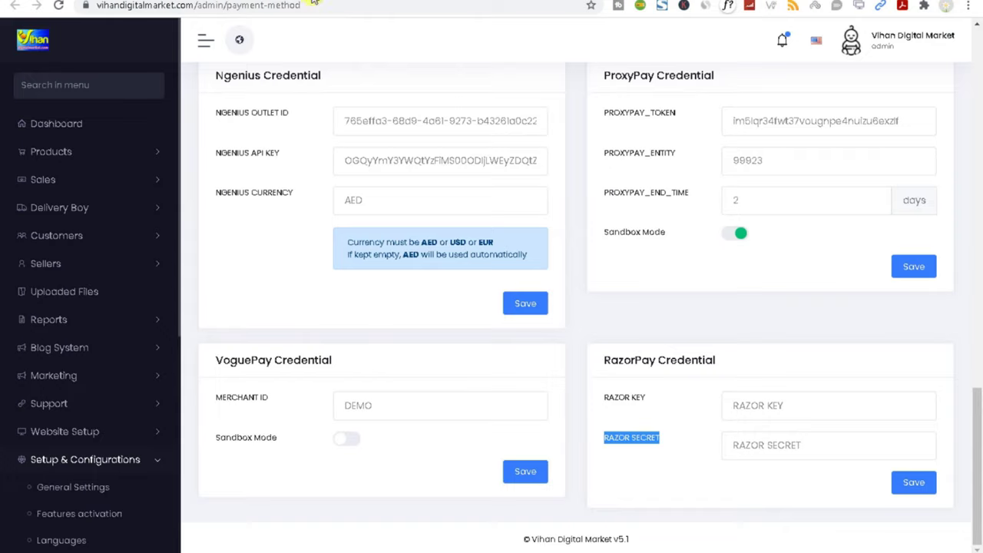
click(753, 405)
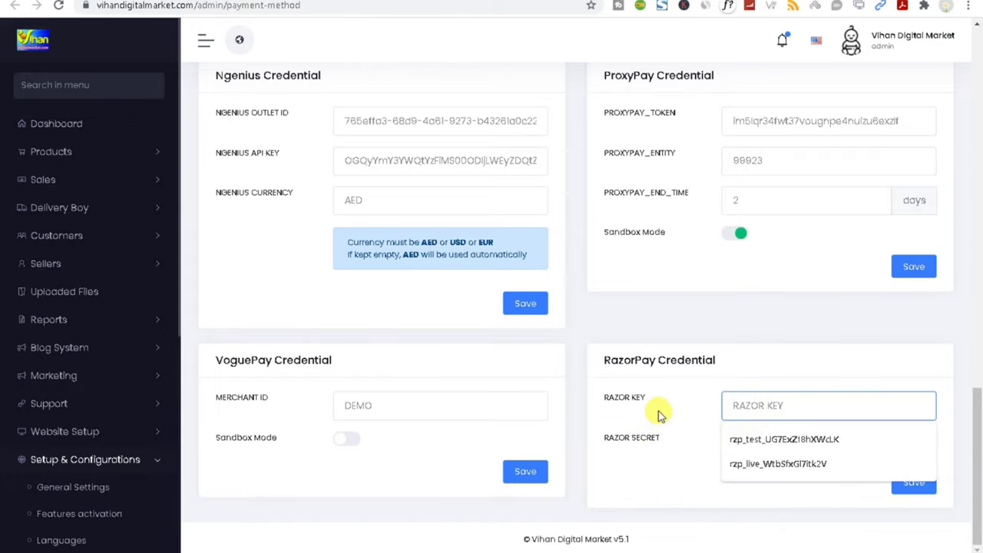
click(669, 416)
click(735, 447)
click(681, 463)
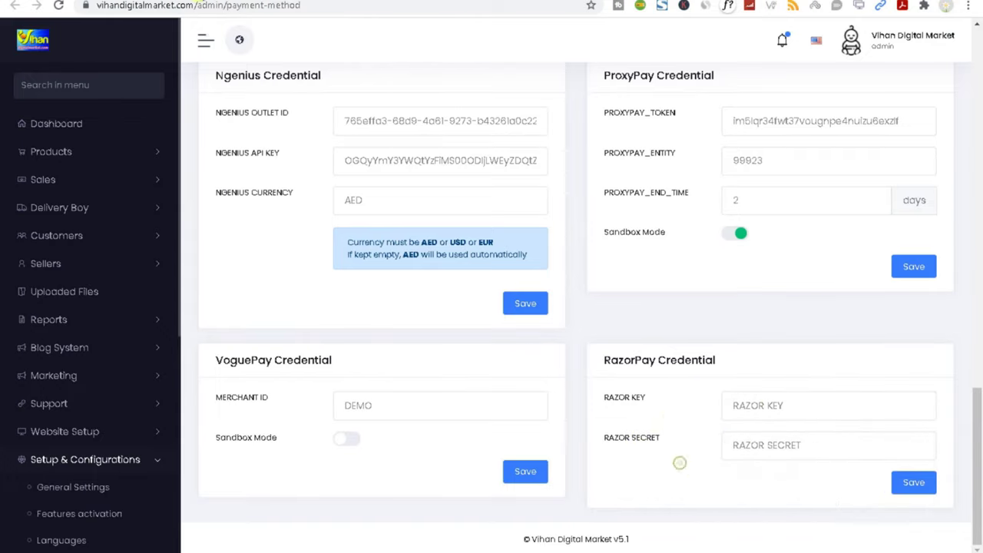
Open Shipping > Shipping Configuration in a new tab and switch to it
click(219, 4)
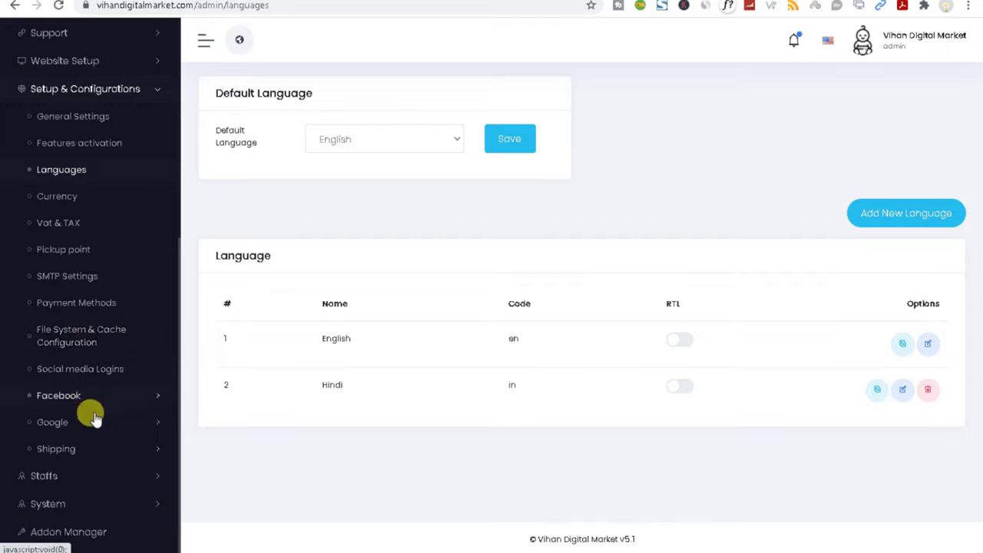
click(83, 453)
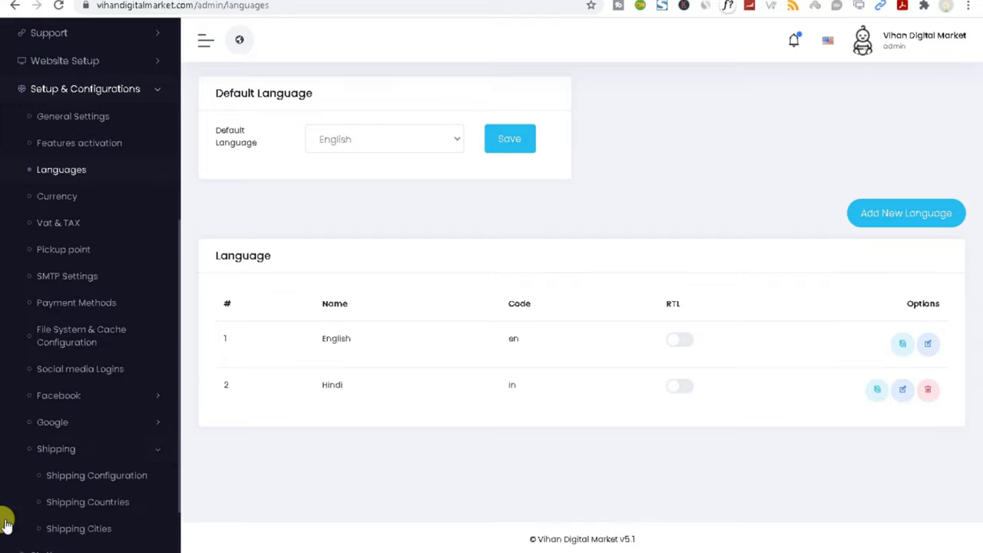
scroll(158, 448, down, 1)
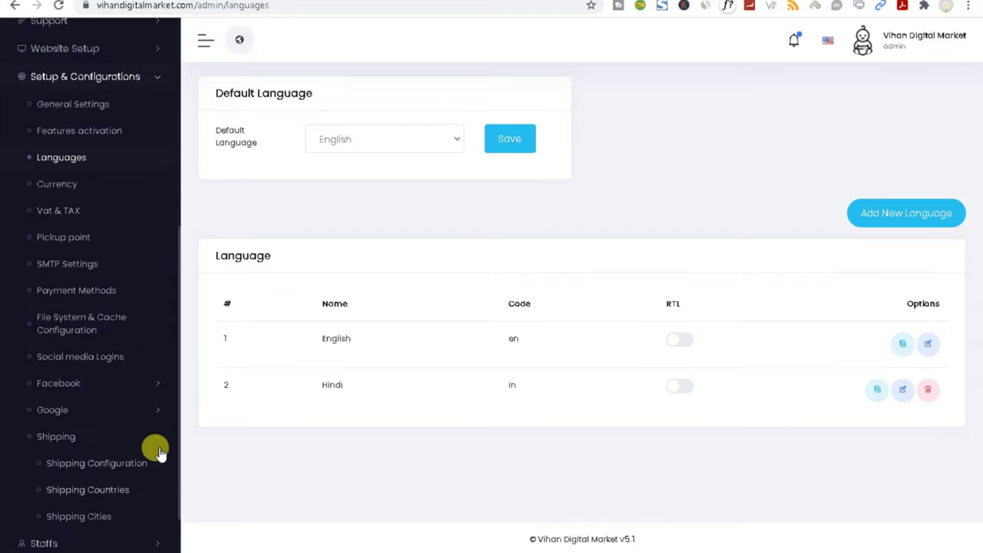
right_click(107, 472)
click(147, 339)
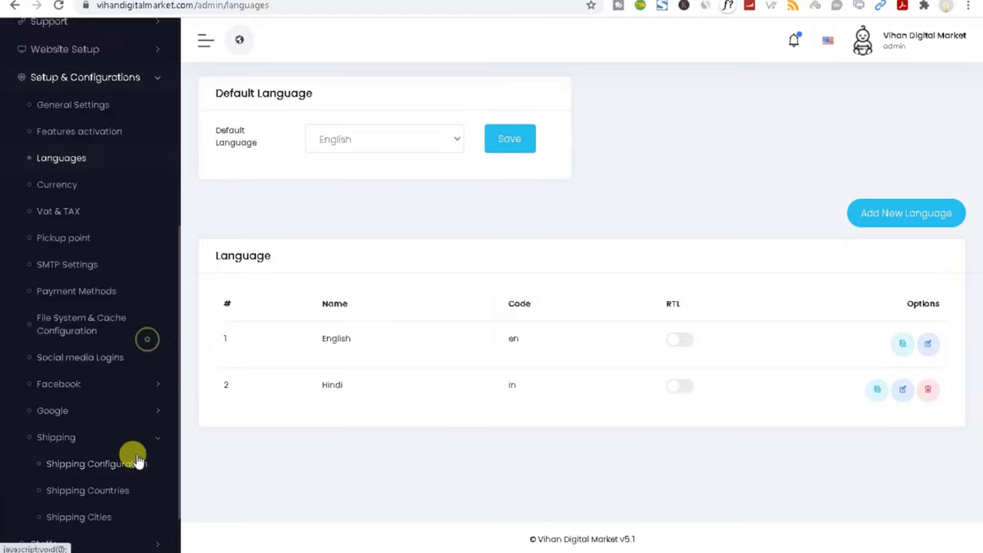
click(230, 2)
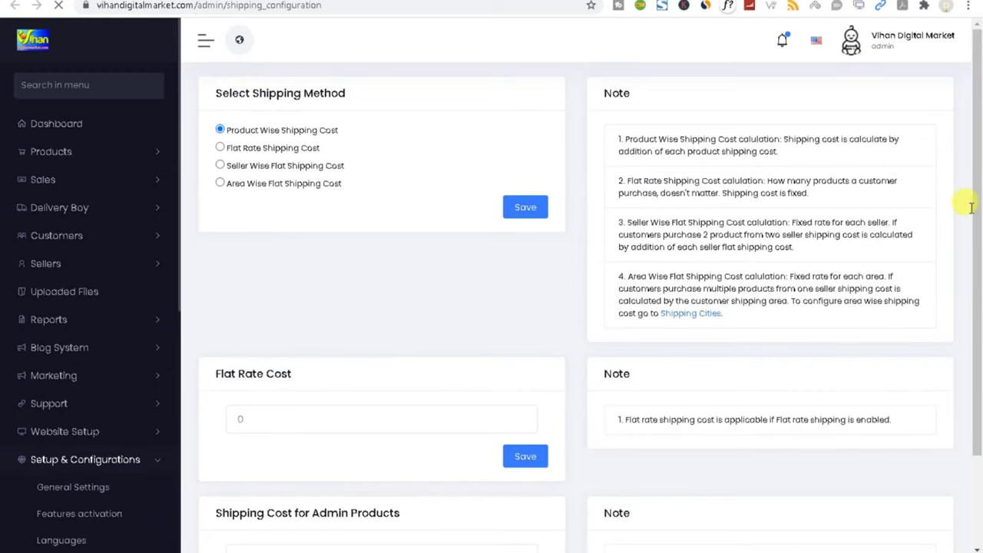
Set the shipping method to Area Wise Flat Shipping Cost and save it
drag(976, 205, 966, 182)
drag(210, 92, 345, 92)
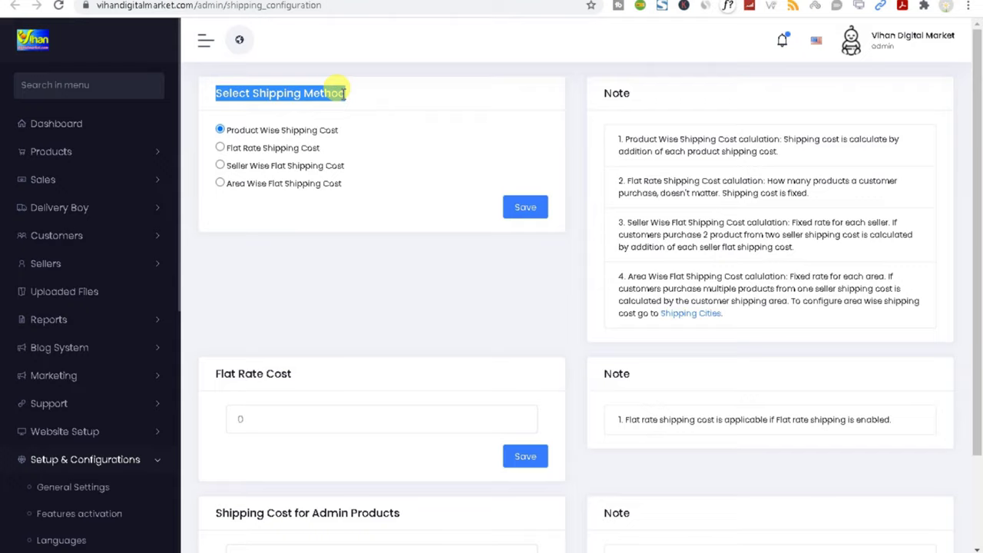
click(220, 147)
click(222, 176)
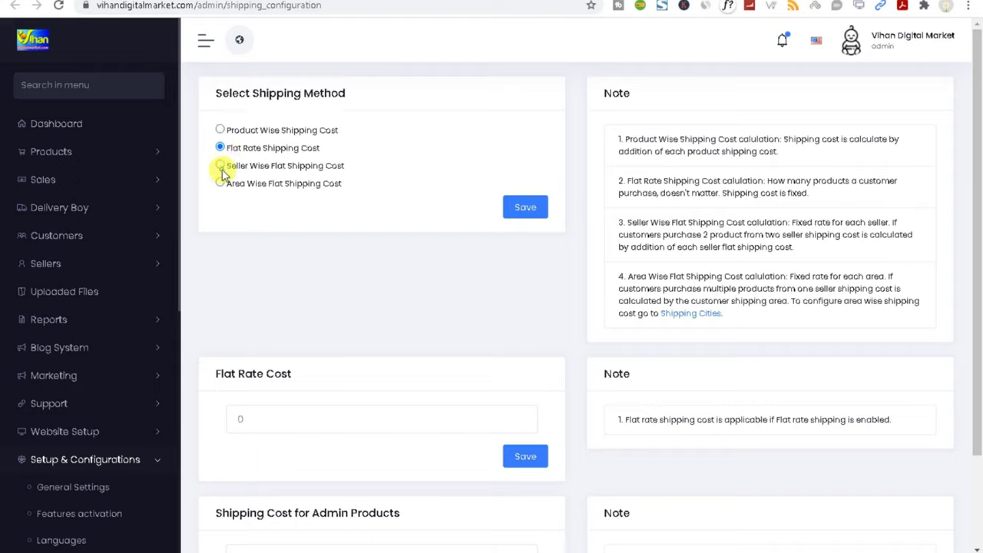
click(220, 183)
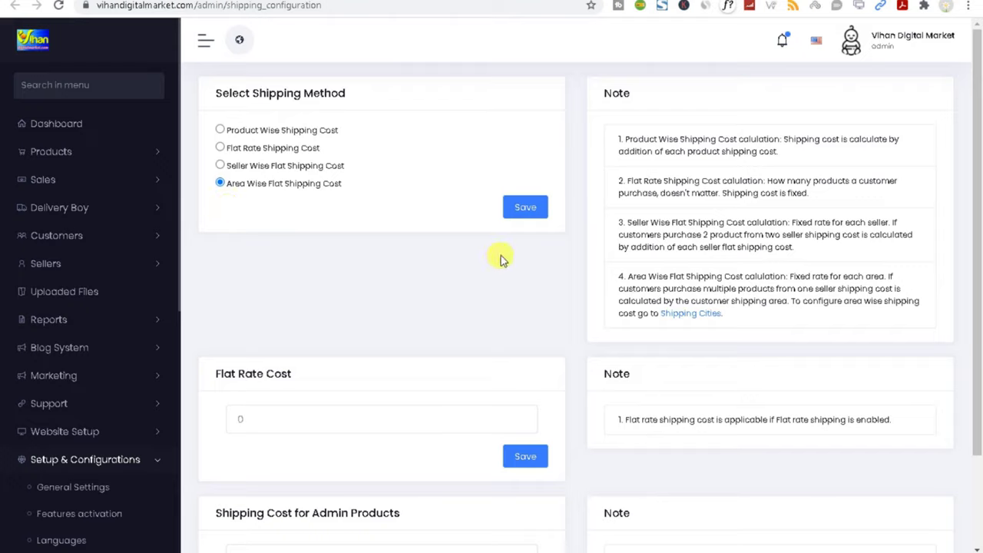
click(510, 214)
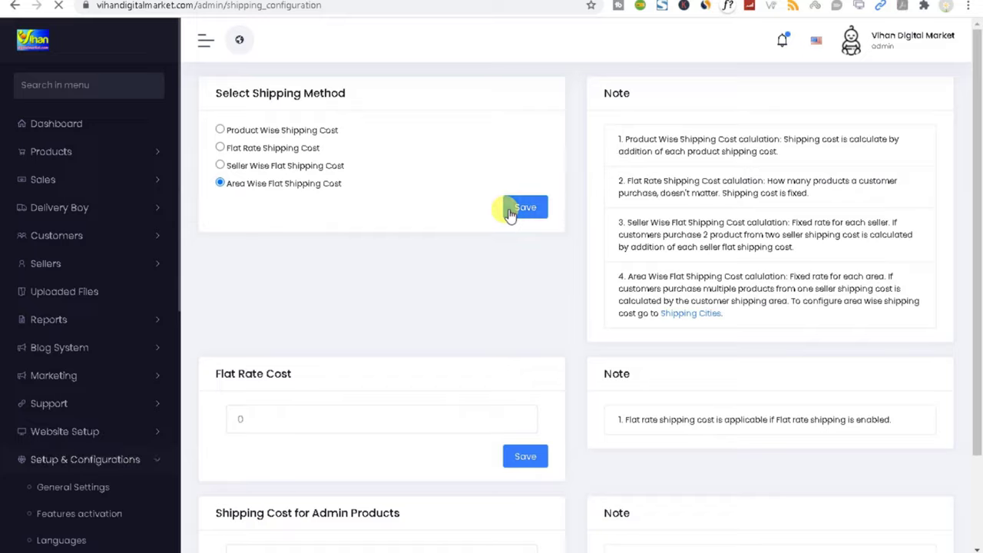
Open the Shipping Cities page in a new tab and switch to it
right_click(672, 320)
click(690, 322)
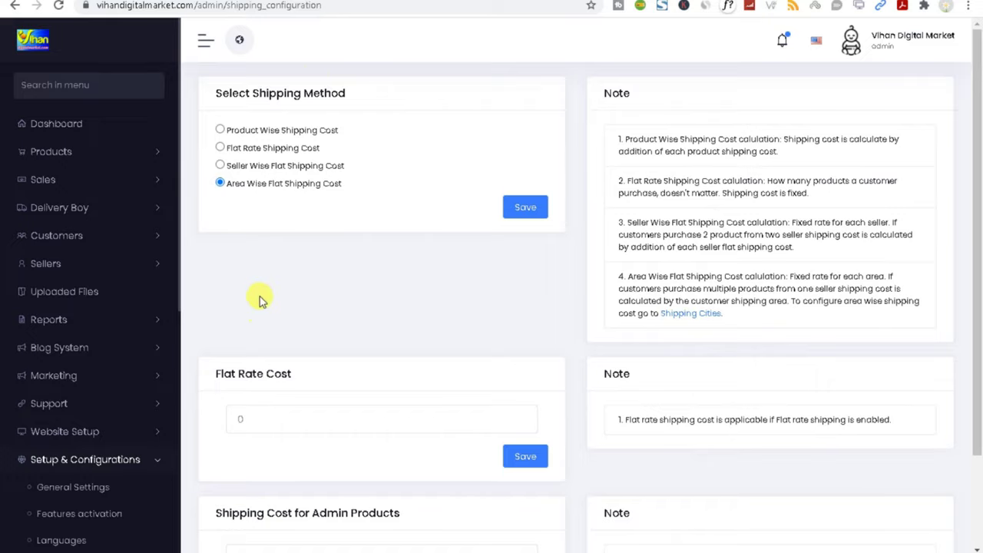
click(688, 316)
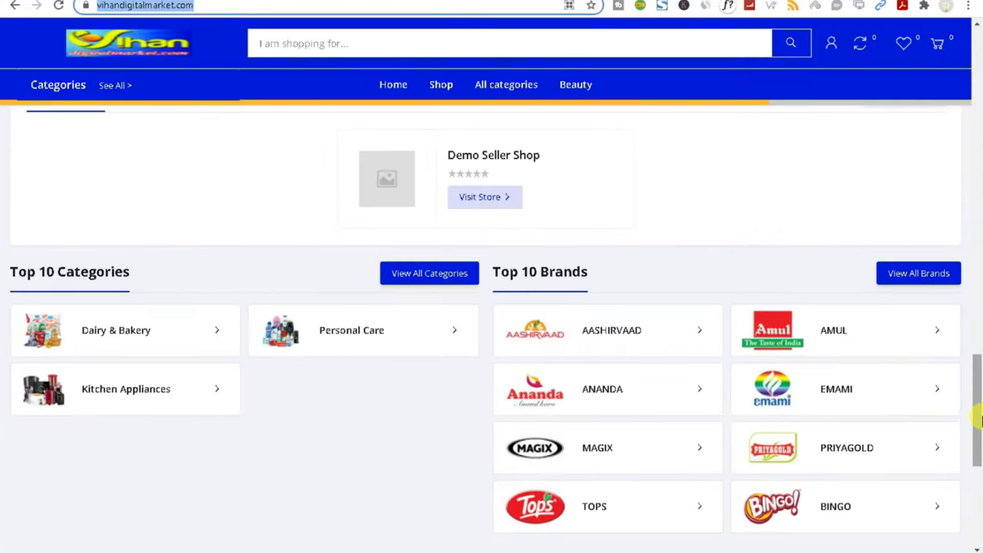
Add the city Delhi, country India, with shipping cost 10 and save it
drag(979, 421, 980, 46)
click(247, 35)
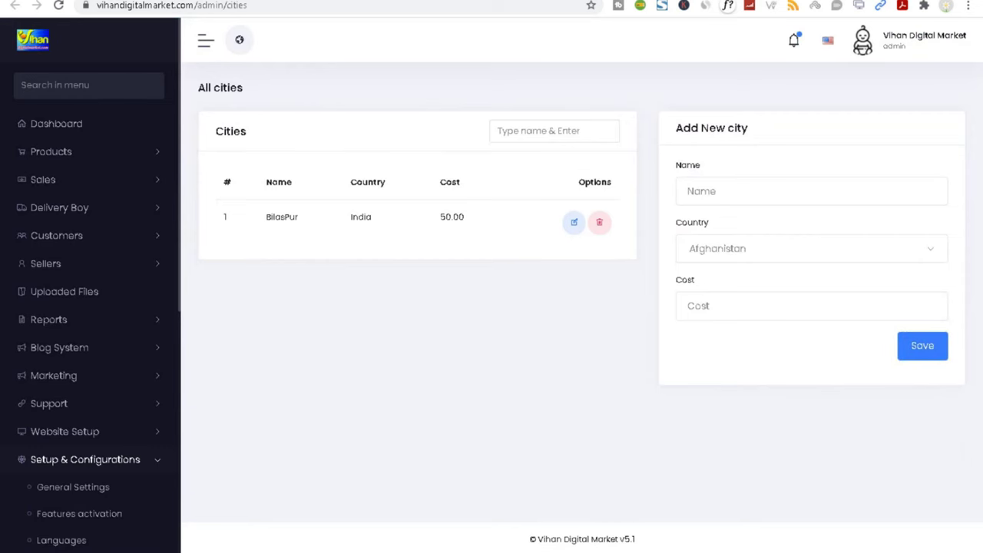
click(686, 191)
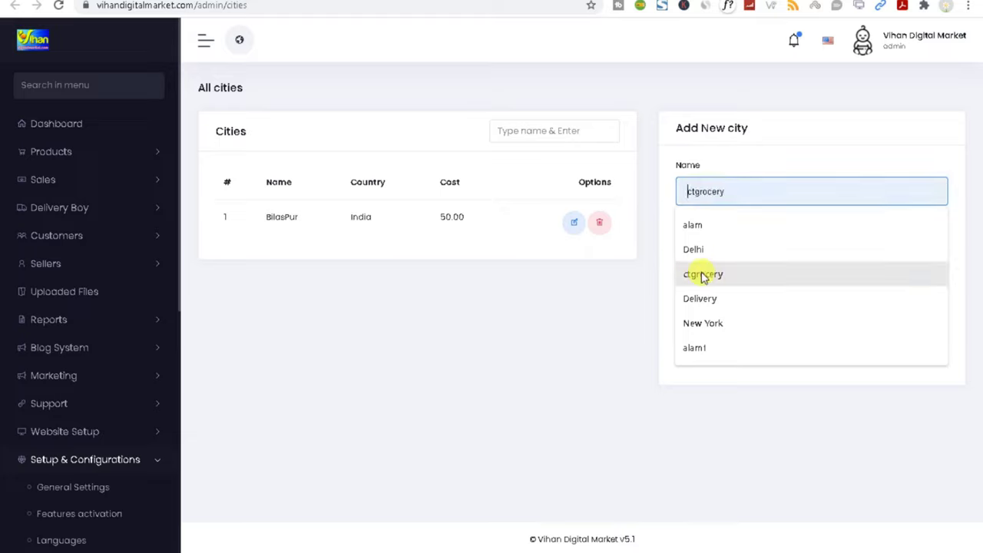
click(692, 247)
click(715, 254)
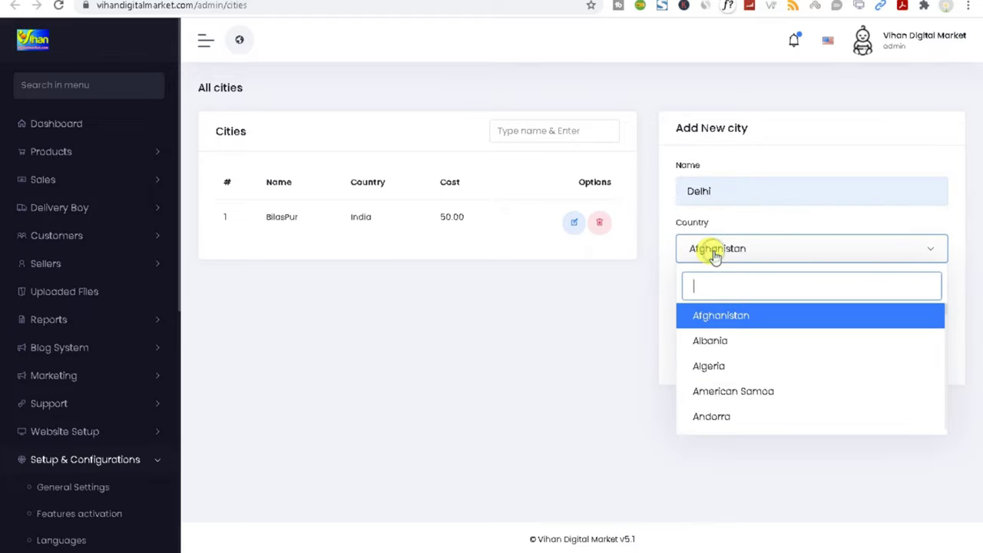
text(Ind)
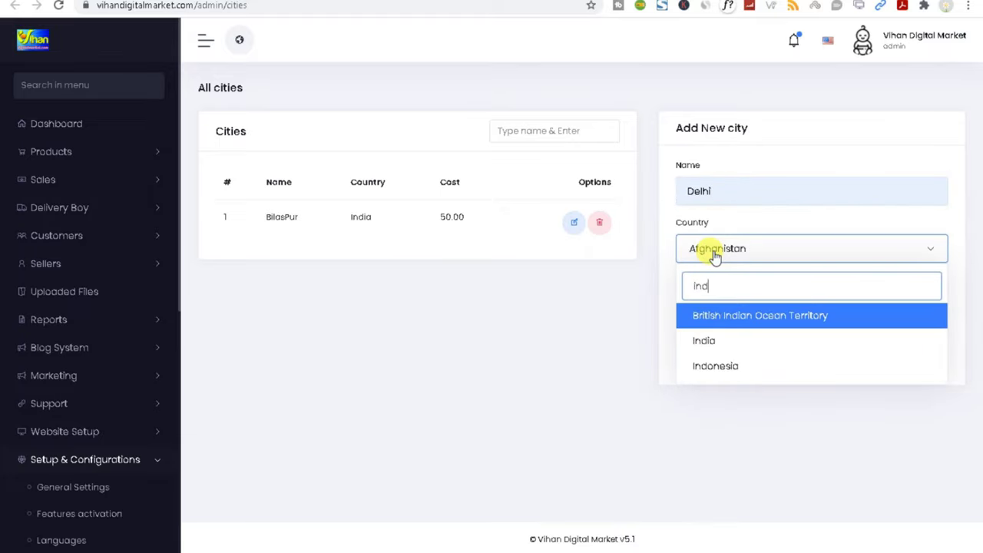
click(713, 349)
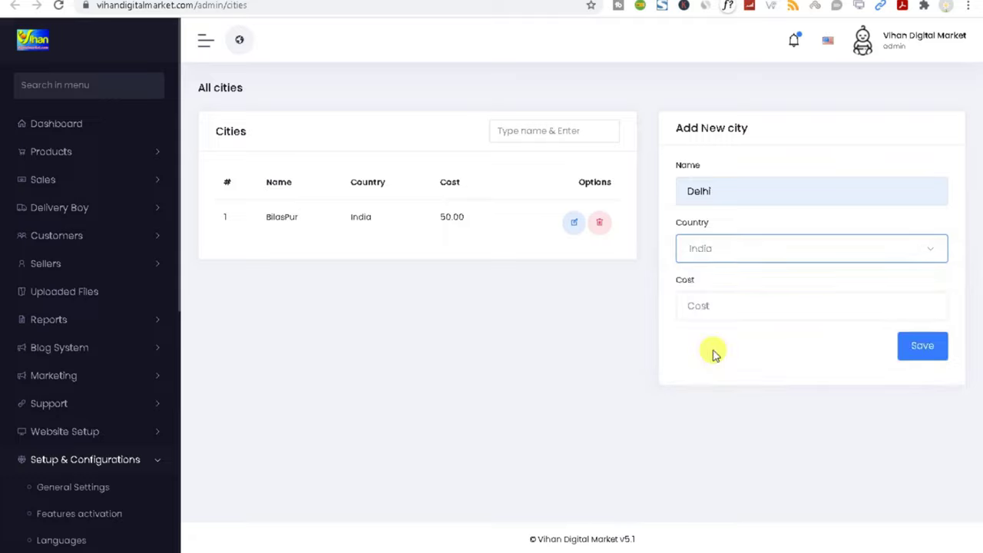
click(694, 306)
text(10)
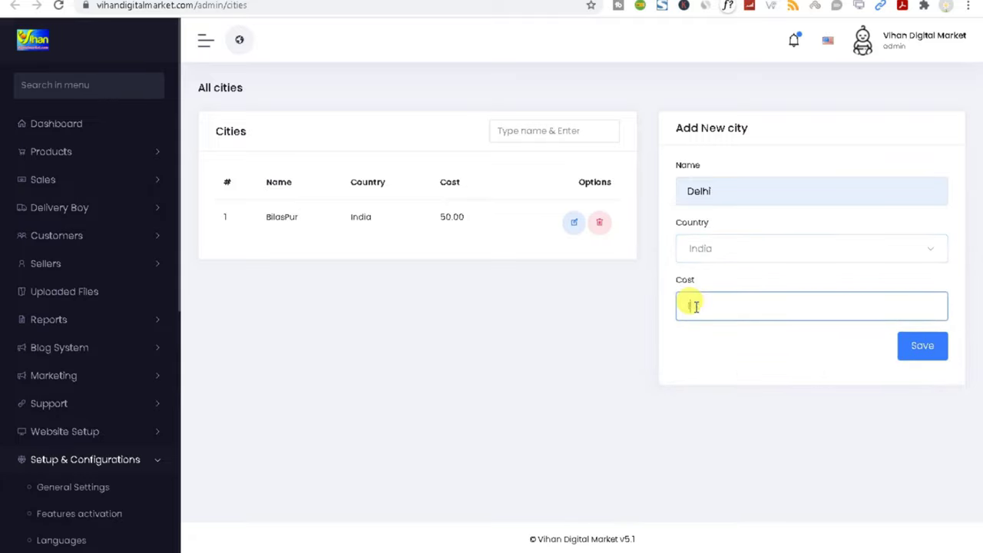
click(930, 352)
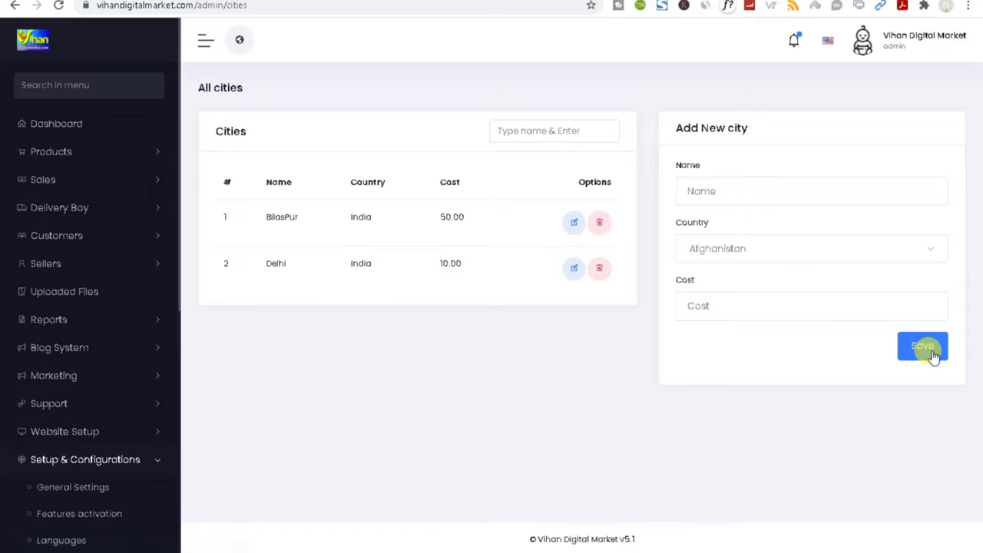
scroll(97, 301, down, 1)
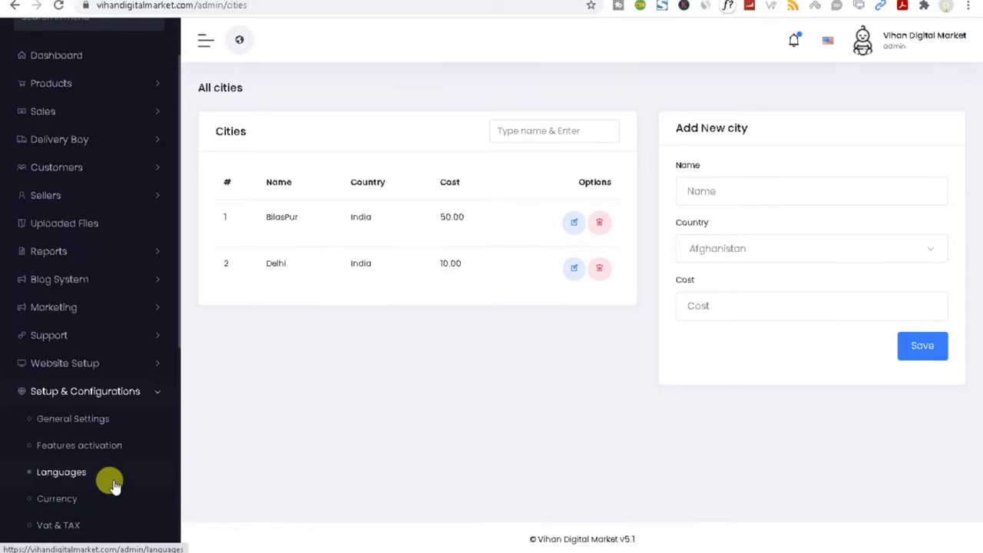
Open the Languages settings page and scroll through the sidebar
click(113, 482)
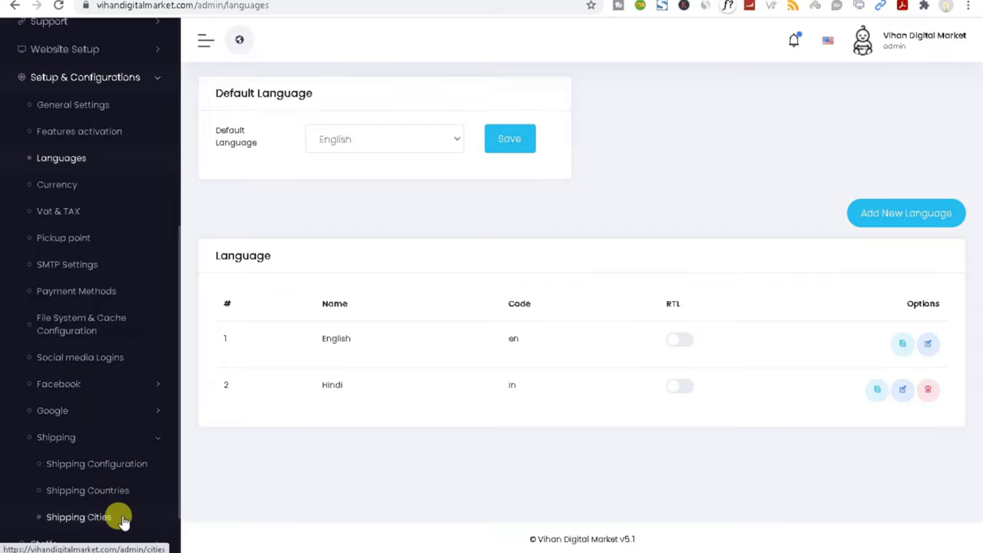
scroll(121, 518, up, 1)
scroll(93, 517, up, 3)
scroll(120, 494, up, 3)
scroll(117, 507, down, 3)
scroll(121, 510, down, 1)
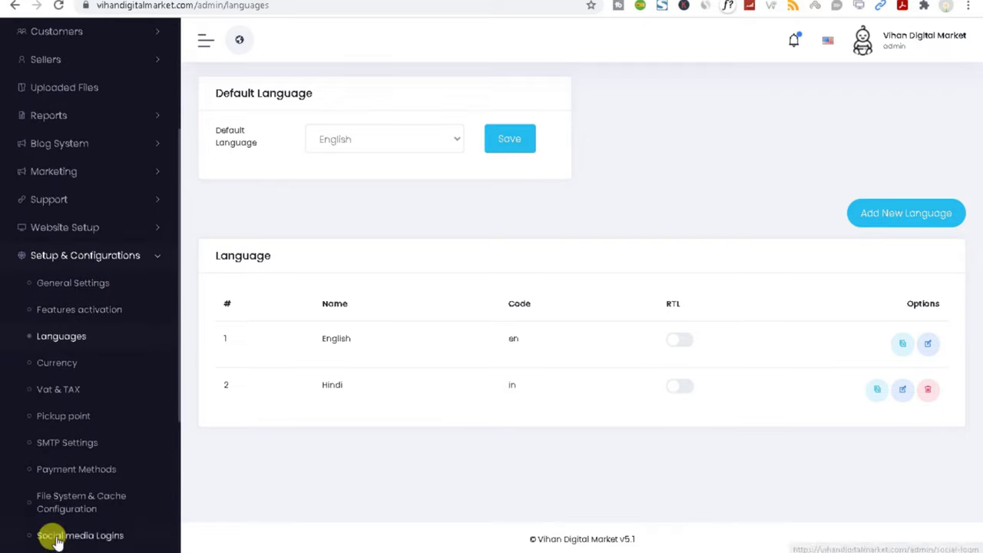
scroll(48, 530, up, 1)
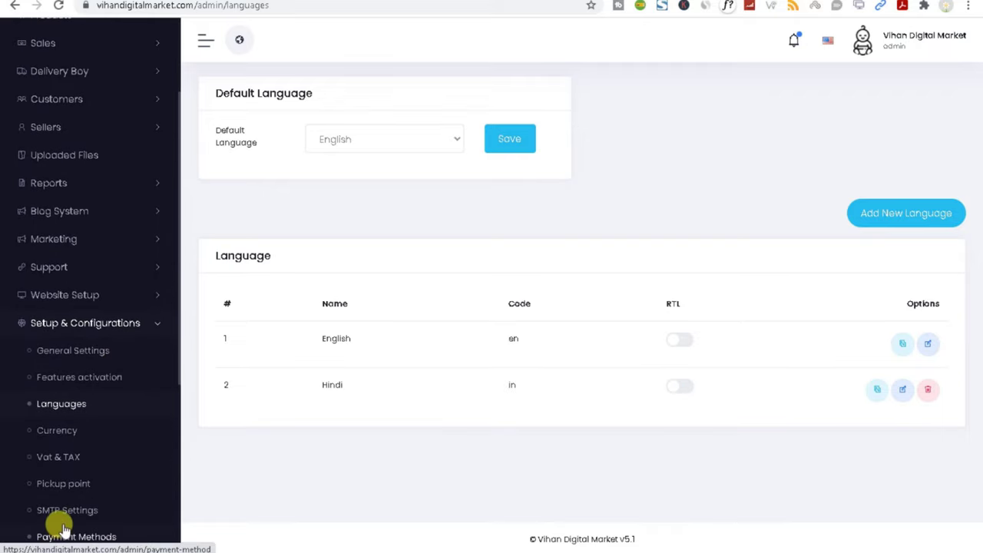
Collapse Setup & Configurations and open Staffs > All staffs
click(150, 323)
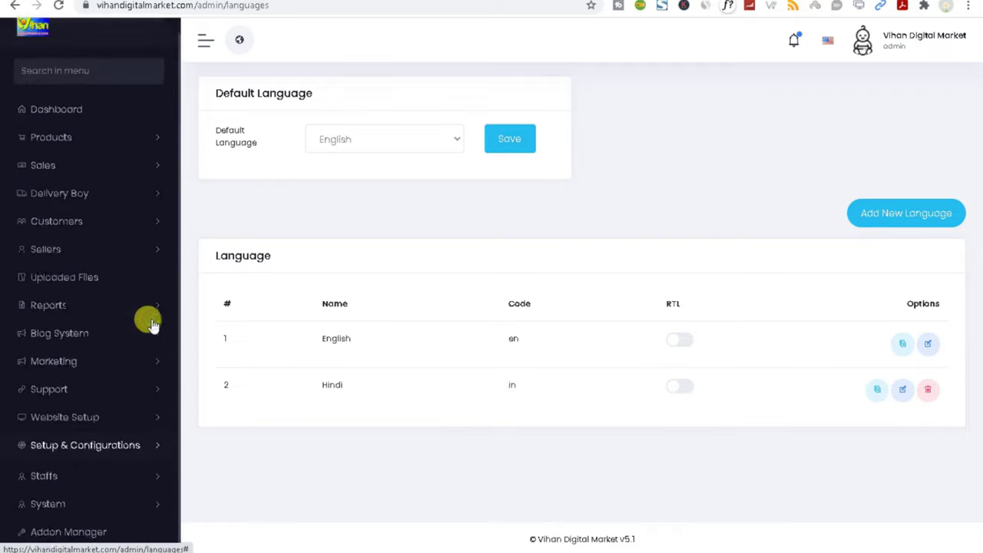
click(138, 476)
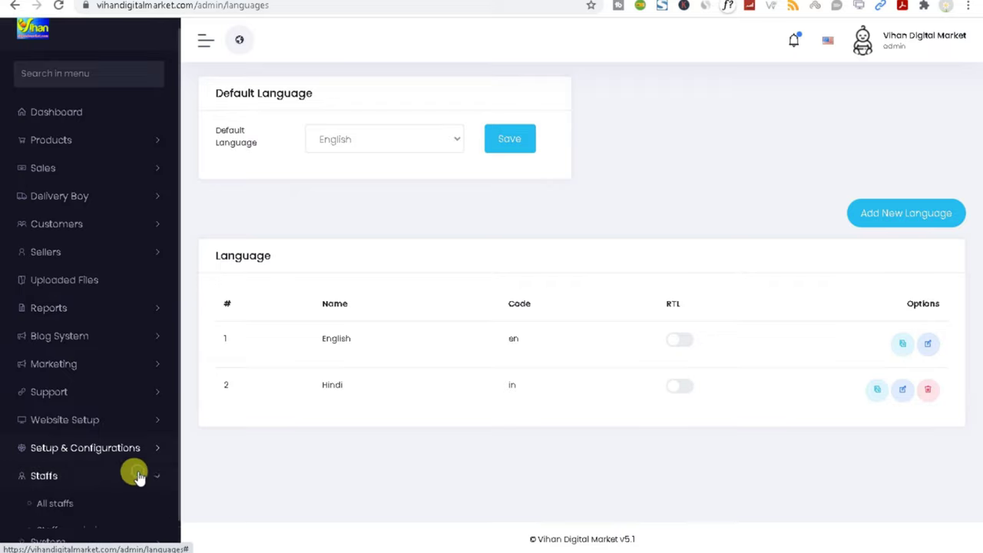
click(71, 503)
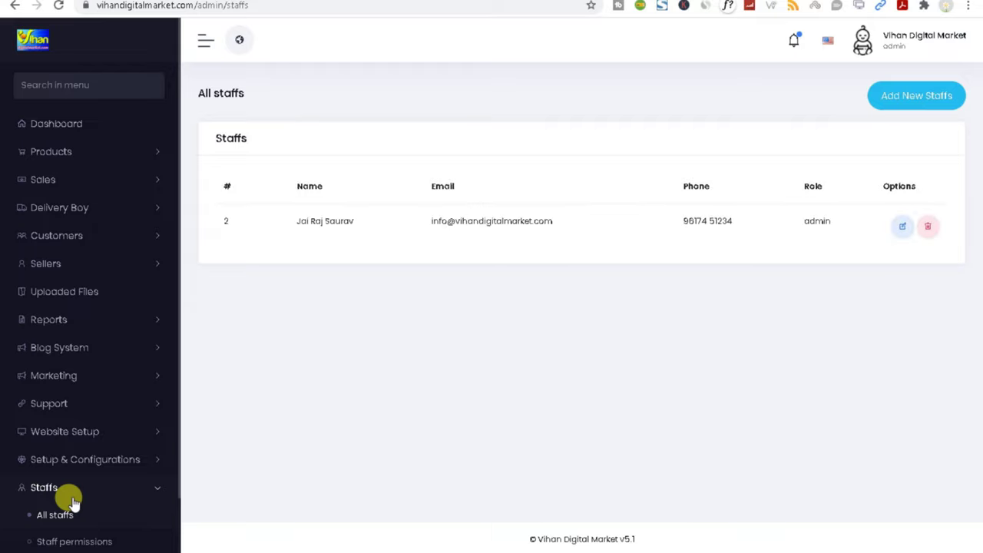
scroll(77, 530, down, 1)
Open Staff permissions and look over the Manager and Accountant role names
click(75, 476)
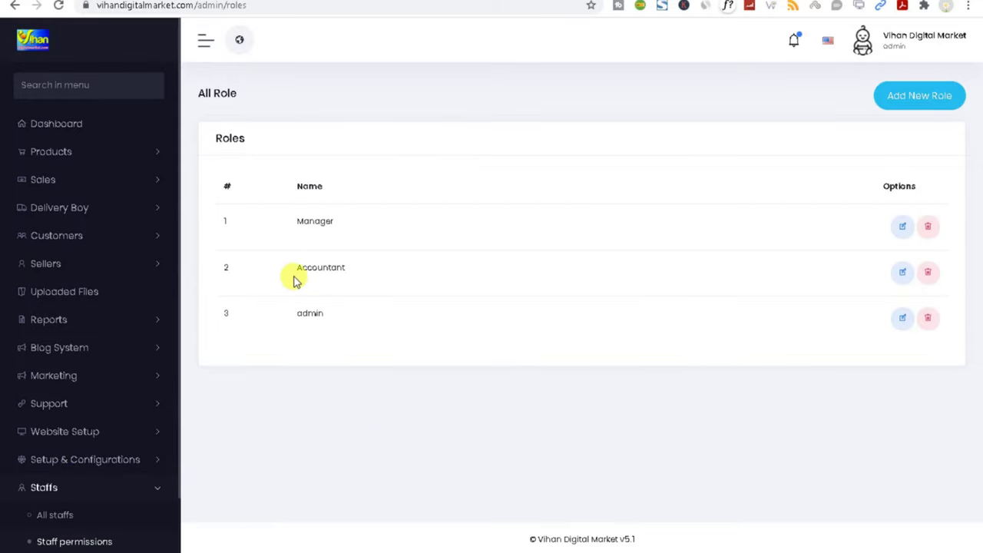
drag(285, 272, 355, 257)
double_click(315, 221)
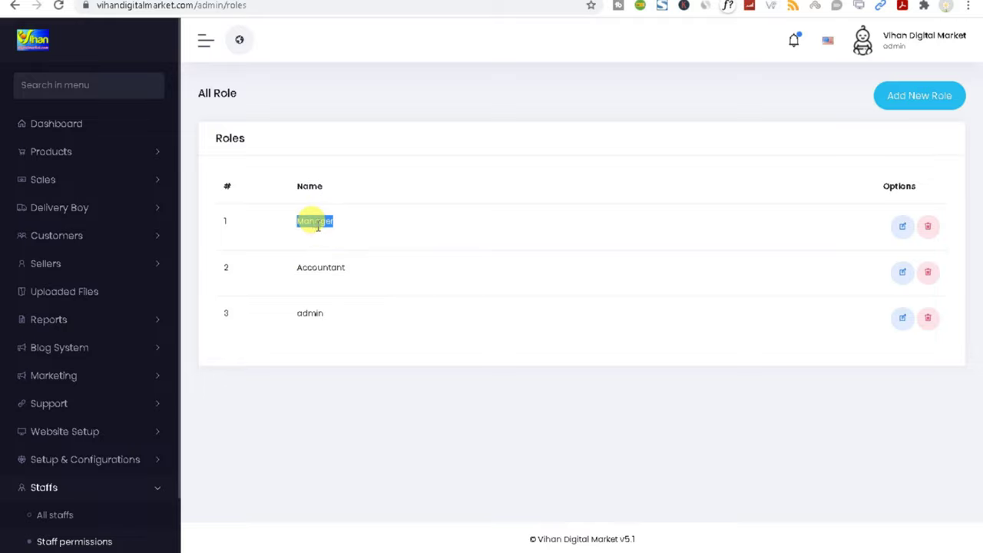
Review the Manager role's permissions, then go back to the roles list and begin a new role
click(902, 227)
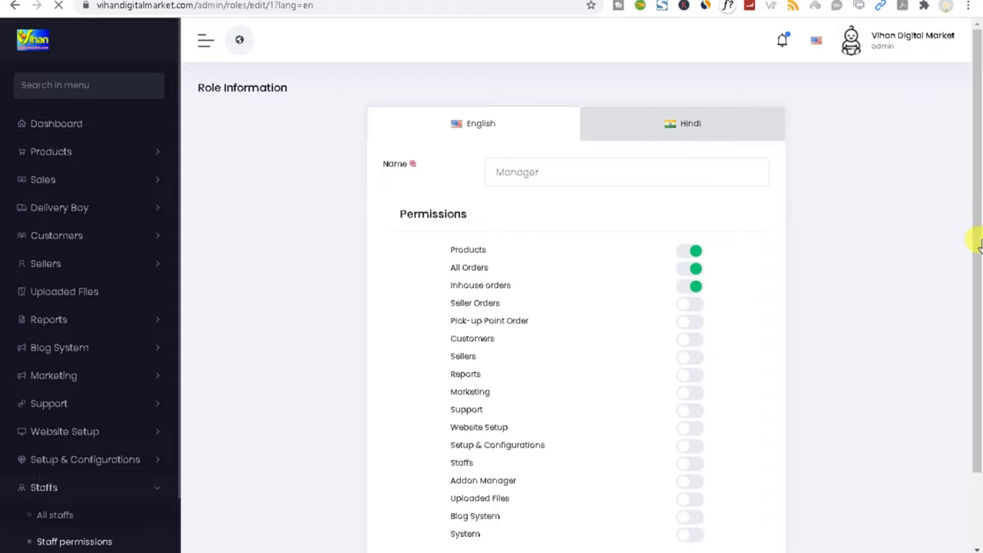
drag(977, 238, 980, 323)
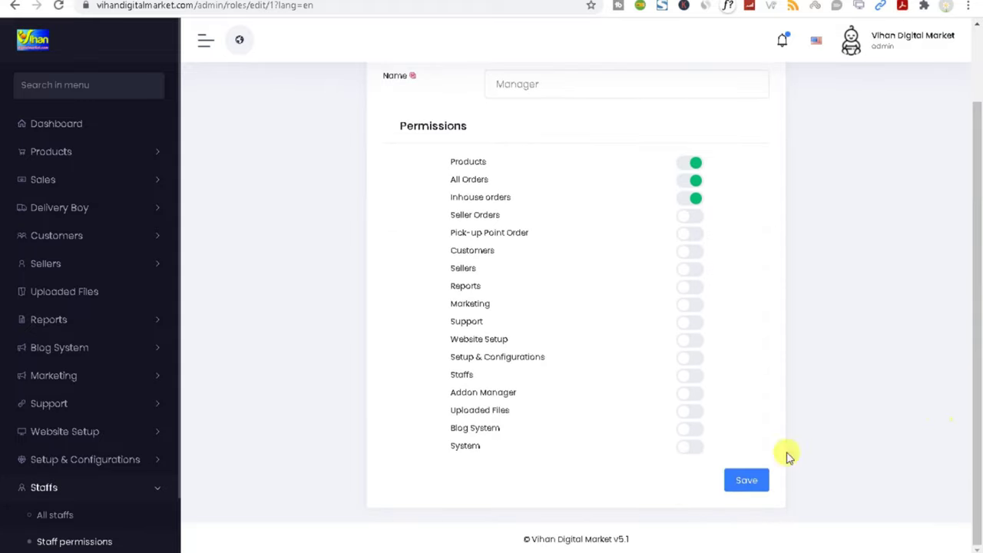
drag(449, 163, 527, 173)
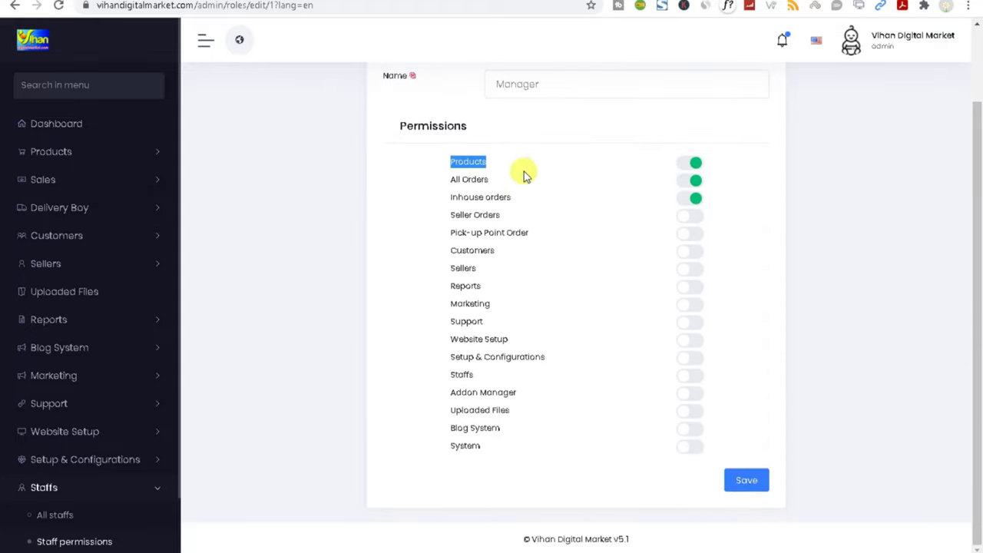
drag(450, 184, 529, 191)
drag(459, 198, 525, 197)
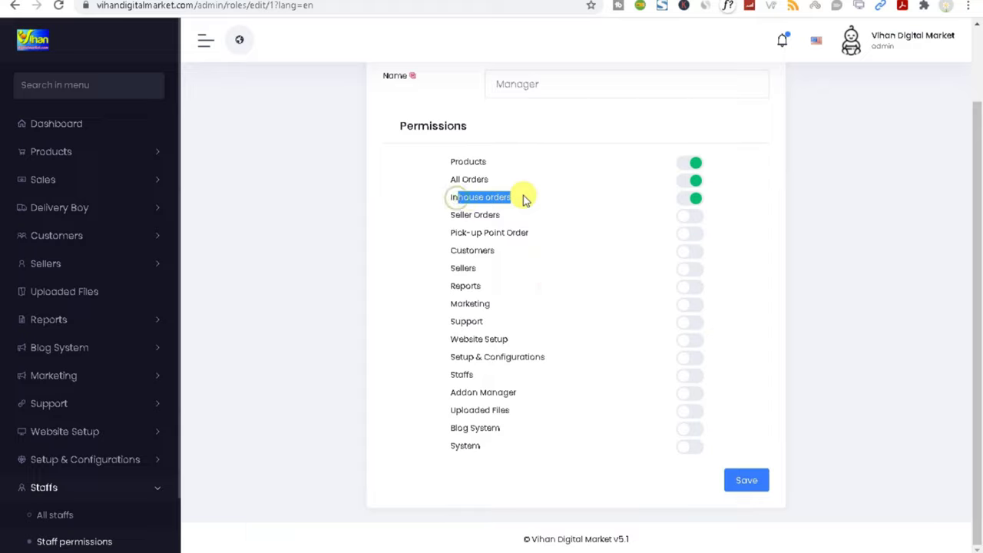
click(77, 543)
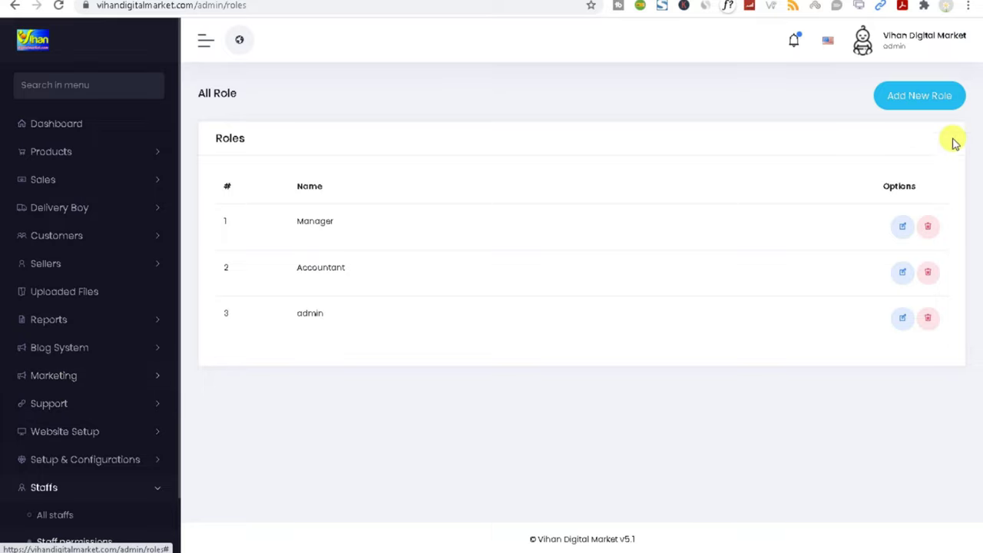
click(914, 102)
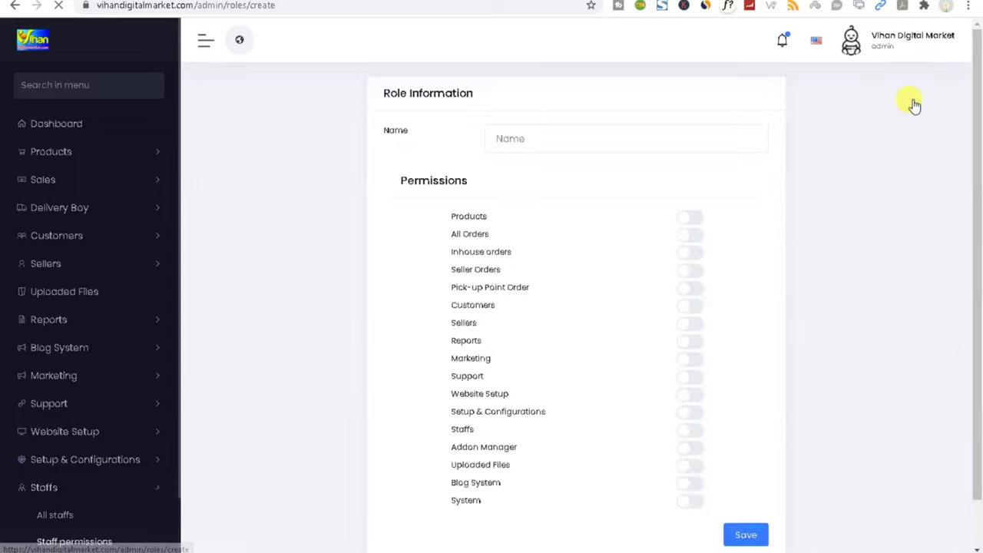
Save a new role named Marketing with only the Marketing permission switched on
click(513, 136)
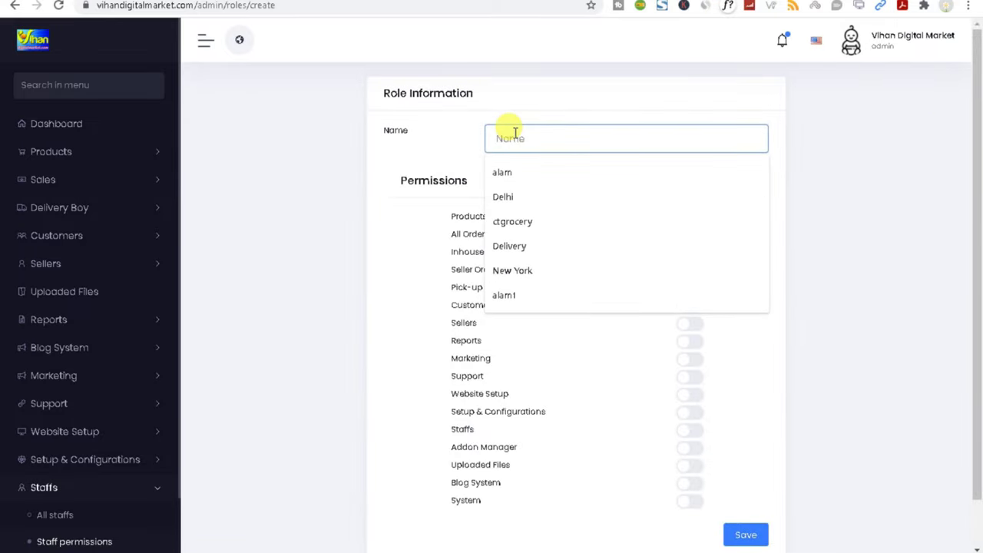
text(Marketing)
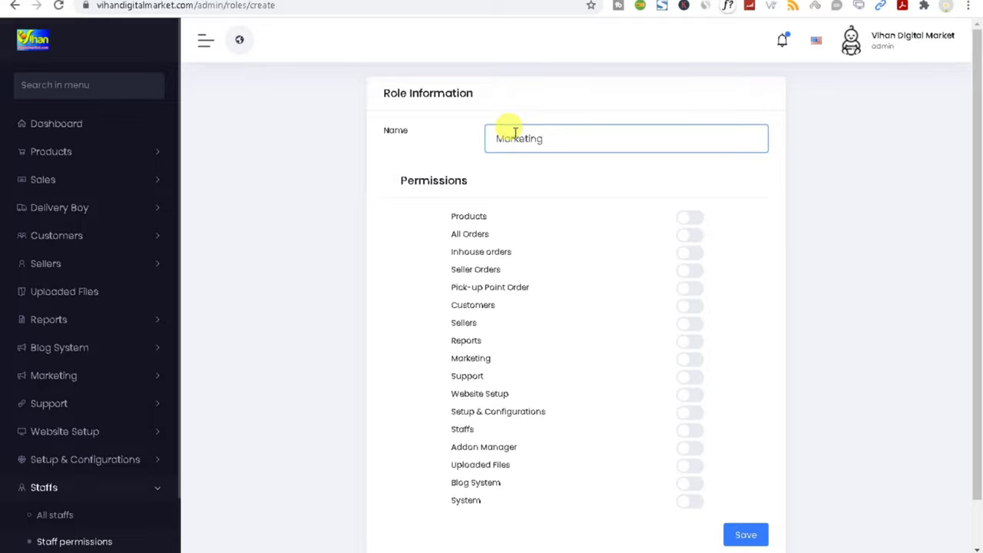
scroll(731, 537, down, 1)
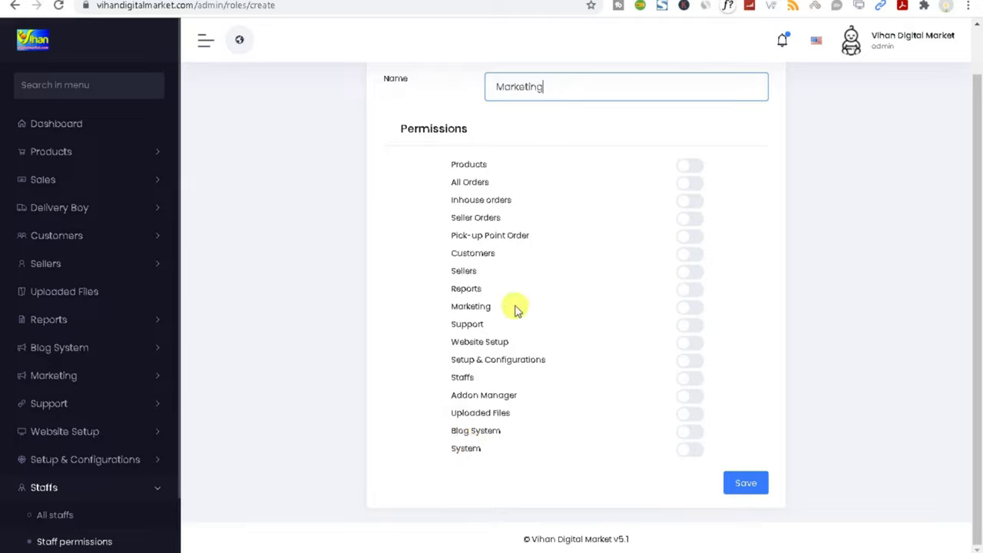
click(684, 309)
click(745, 485)
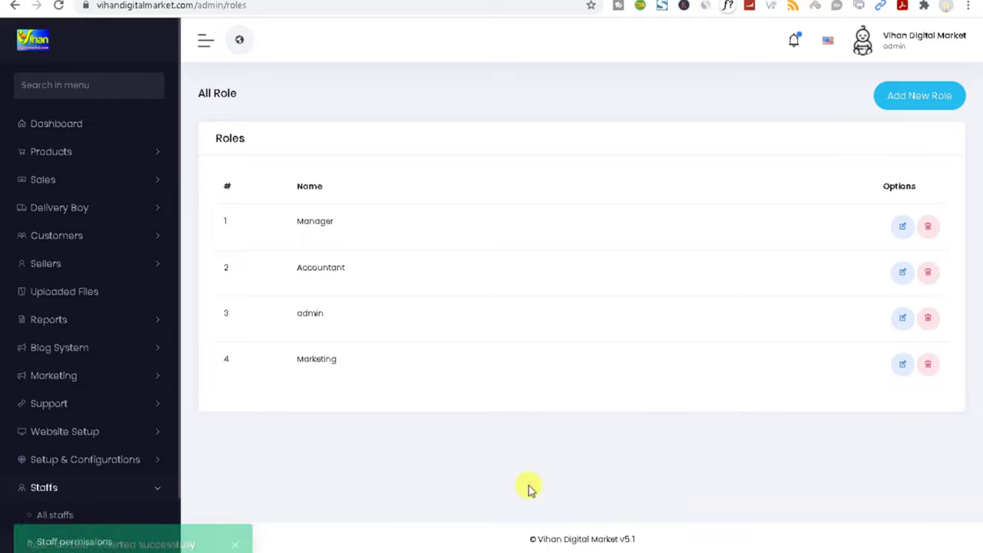
click(48, 523)
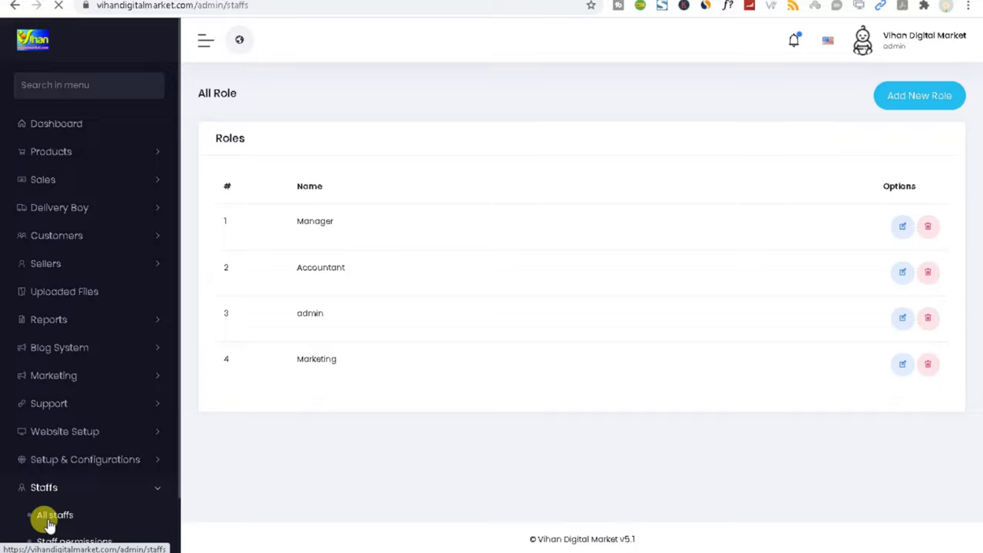
Open the Add New Staff form and set its Role to Marketing
click(931, 100)
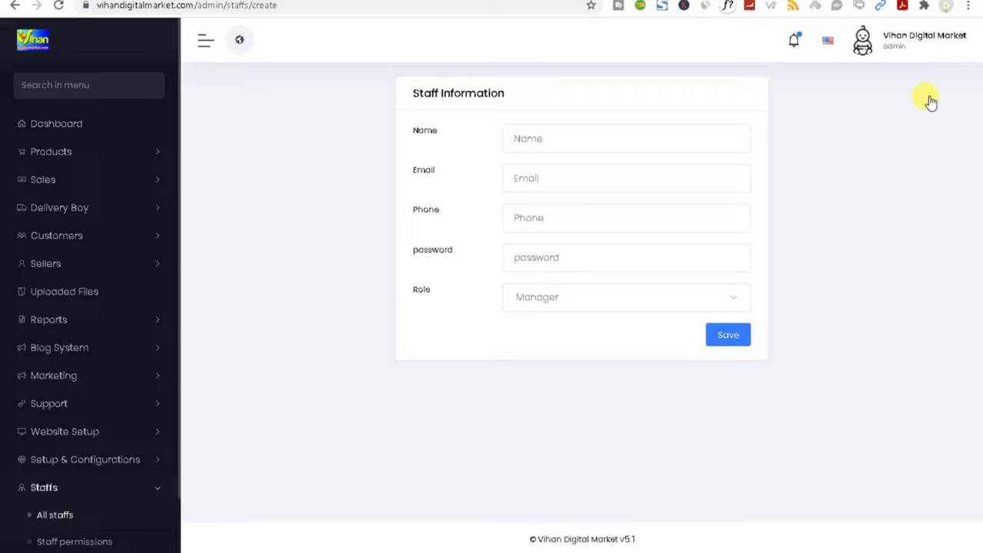
click(582, 257)
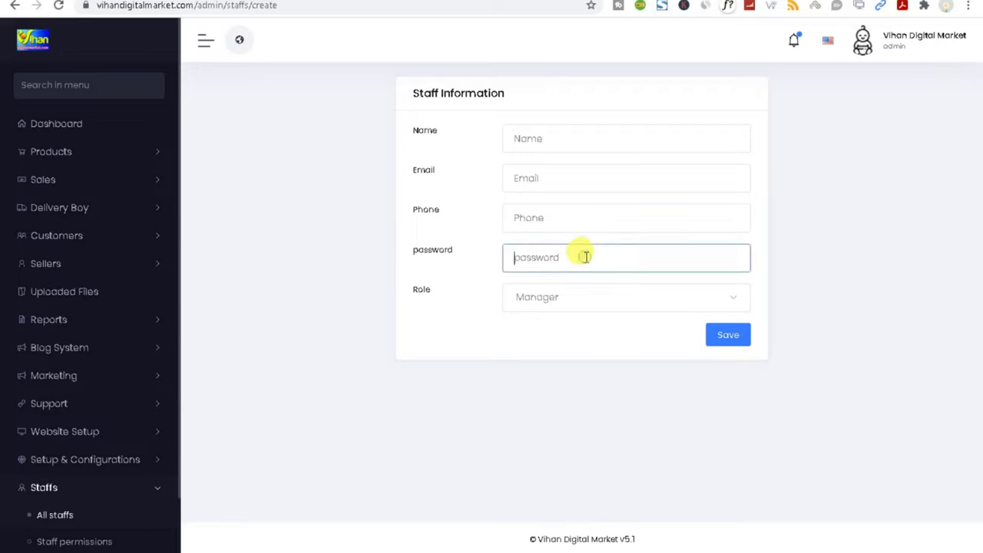
click(548, 219)
click(463, 250)
click(548, 298)
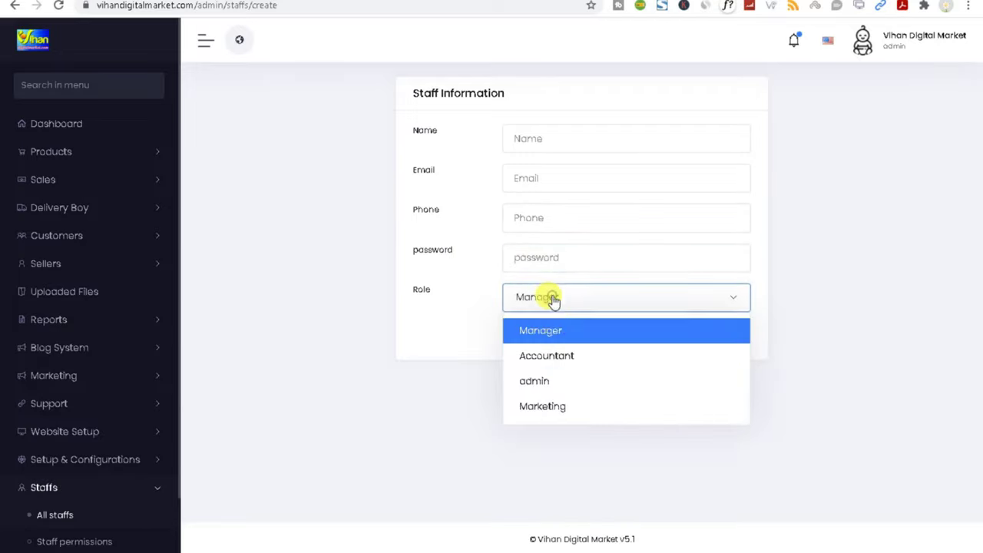
click(551, 415)
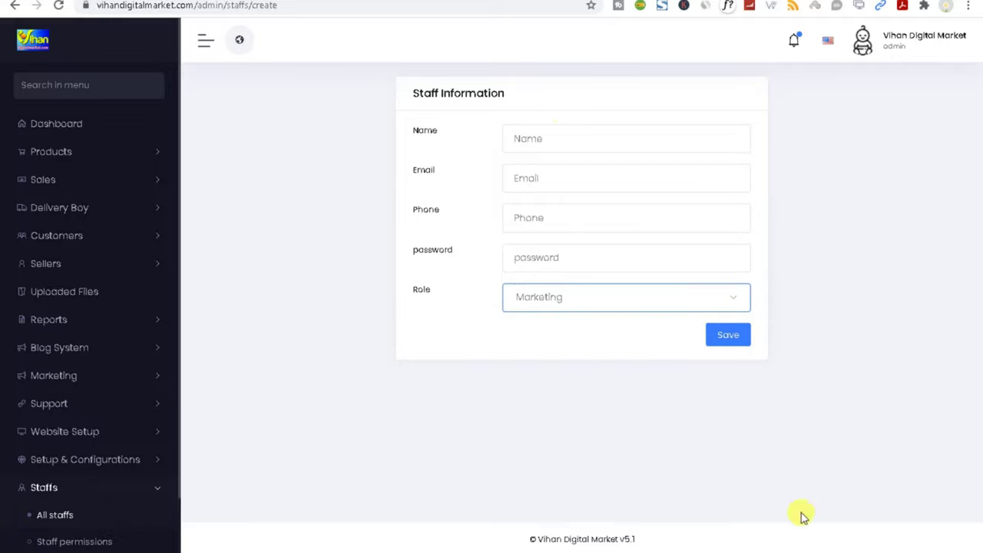
Collapse the Staffs menu and briefly expand and collapse the System options in the sidebar
click(107, 489)
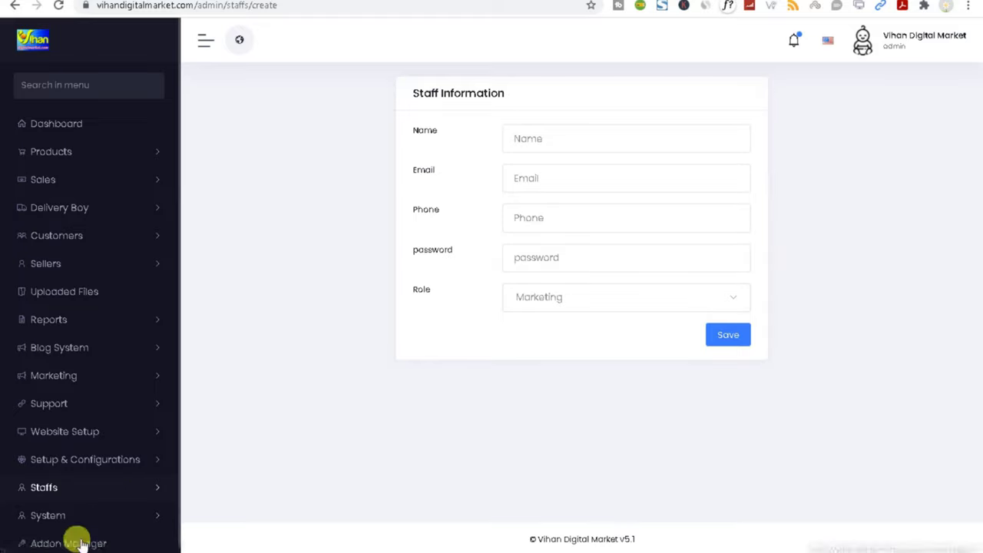
click(59, 521)
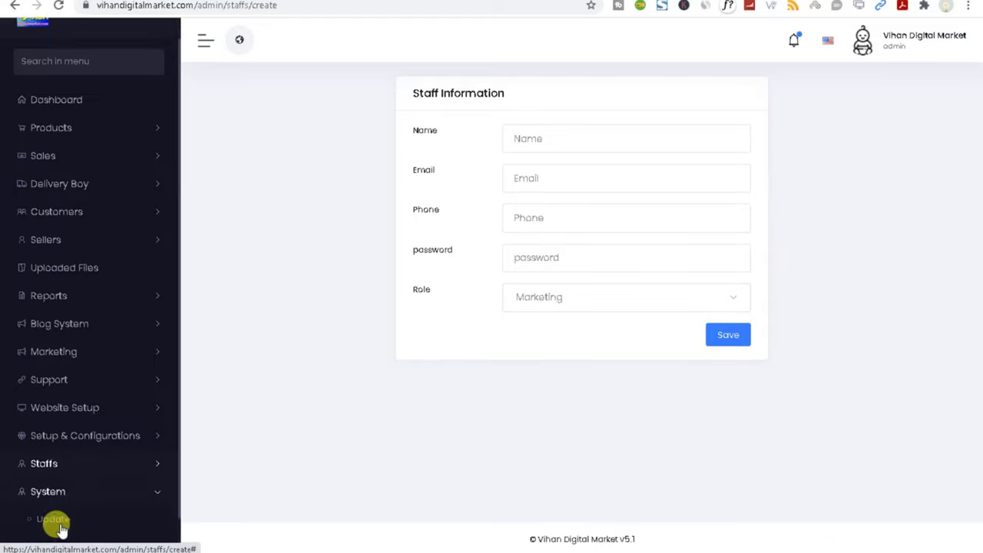
scroll(51, 538, down, 1)
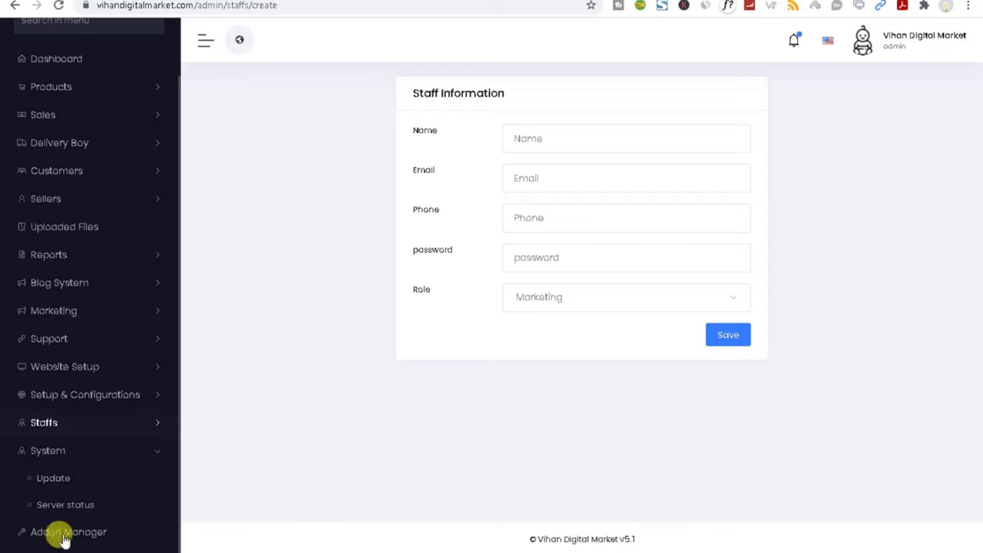
click(100, 456)
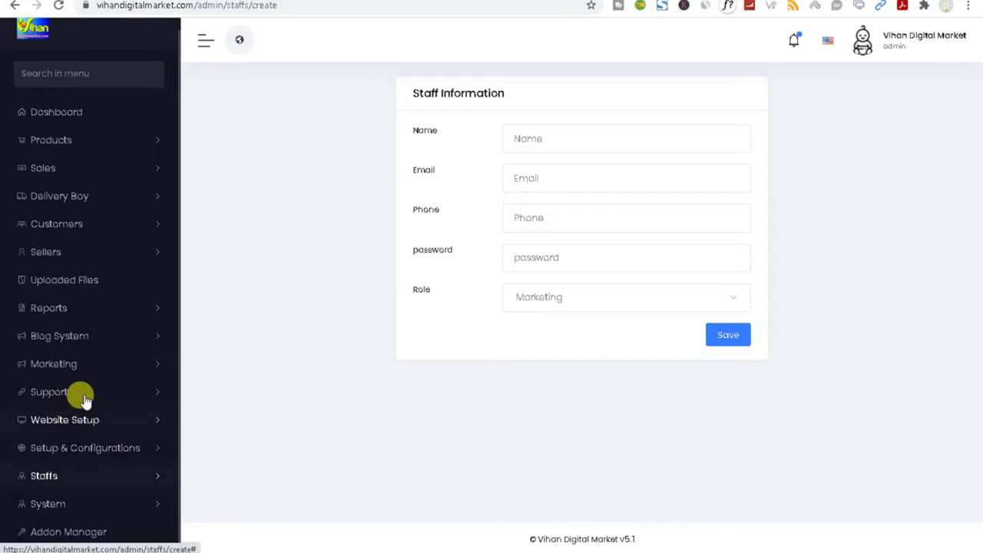
scroll(111, 323, up, 1)
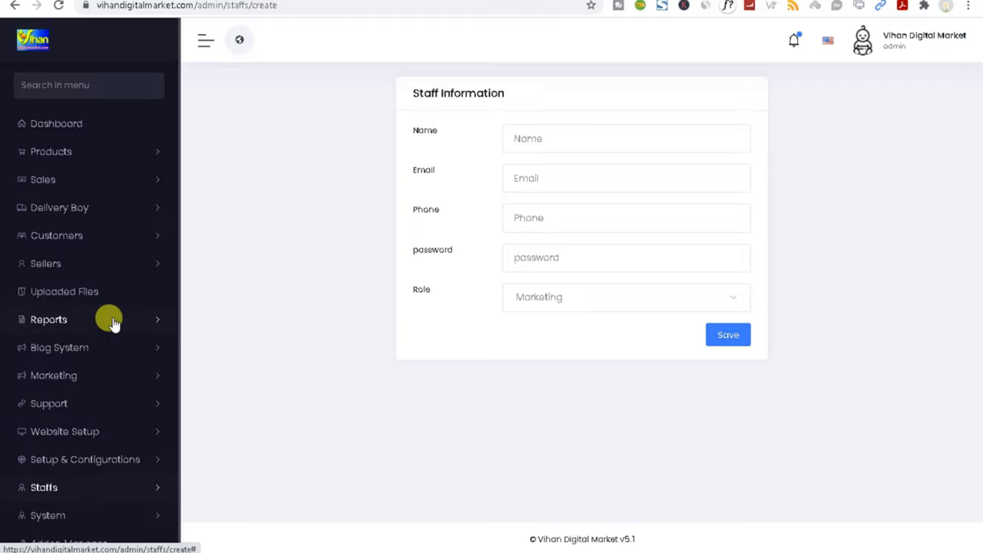
scroll(112, 323, down, 1)
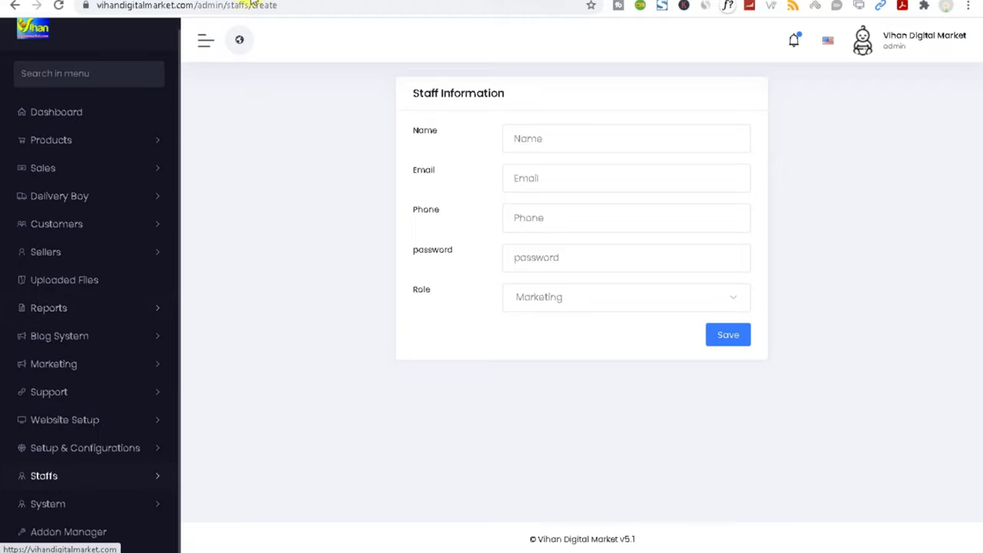
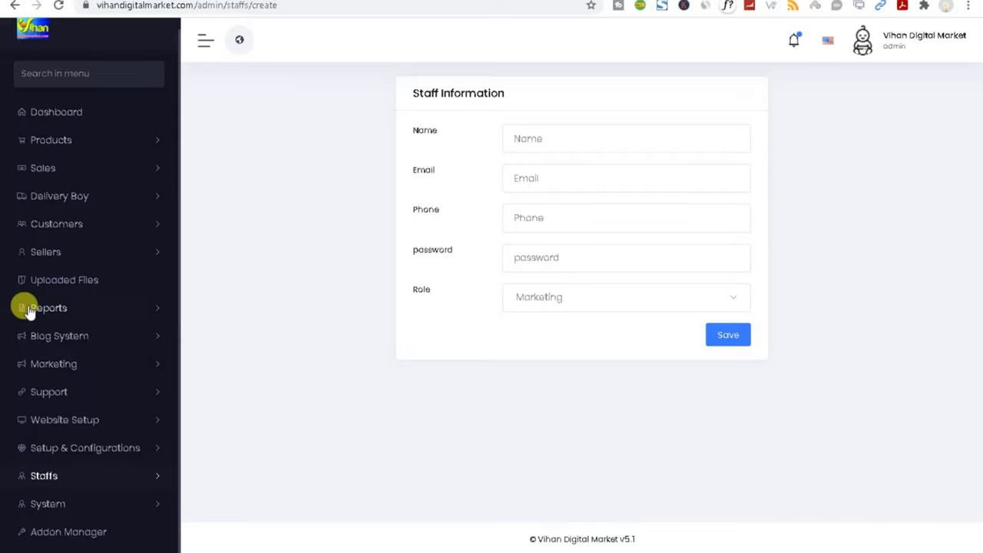
Toggle the Sellers sidebar menu and bring the incognito Register Your Shop window to the front
click(79, 255)
click(79, 264)
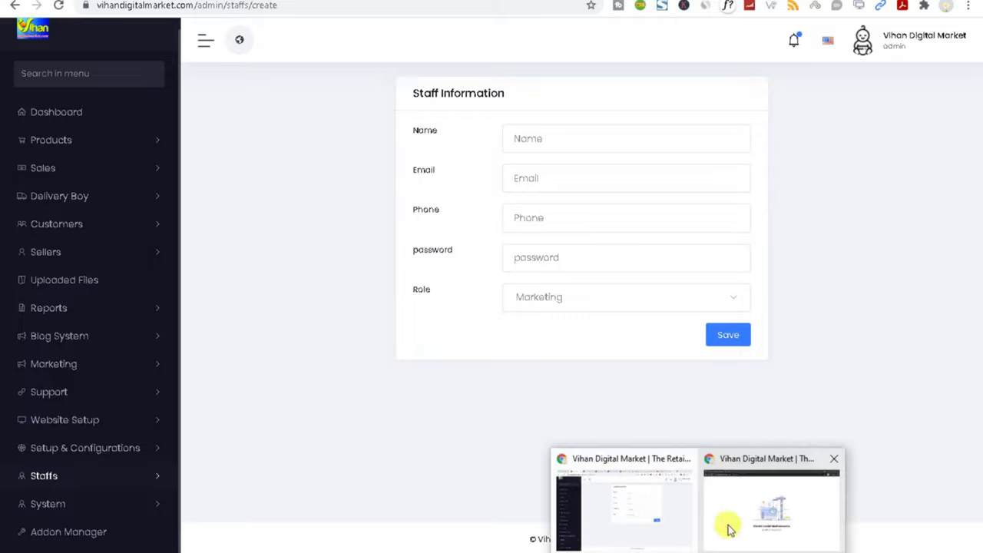
click(622, 520)
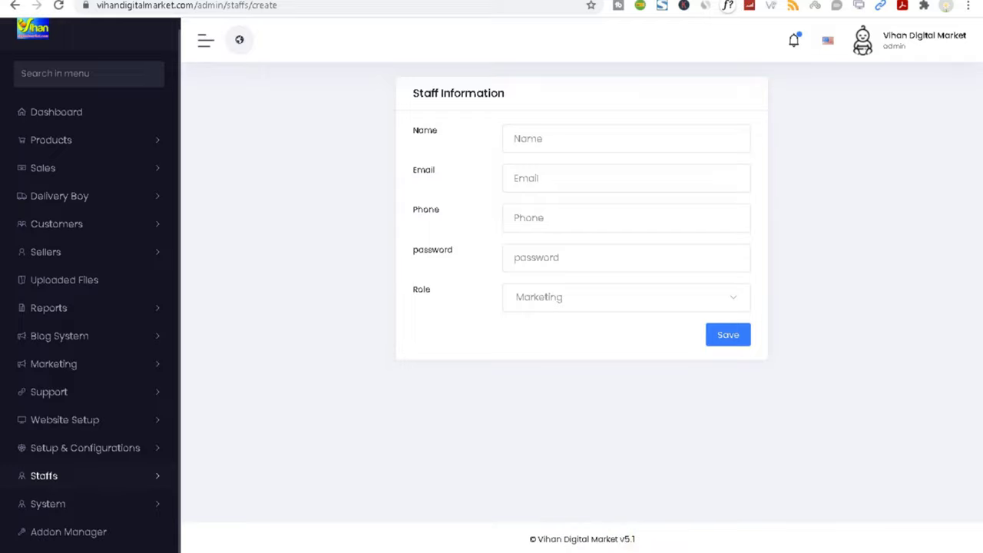
click(724, 520)
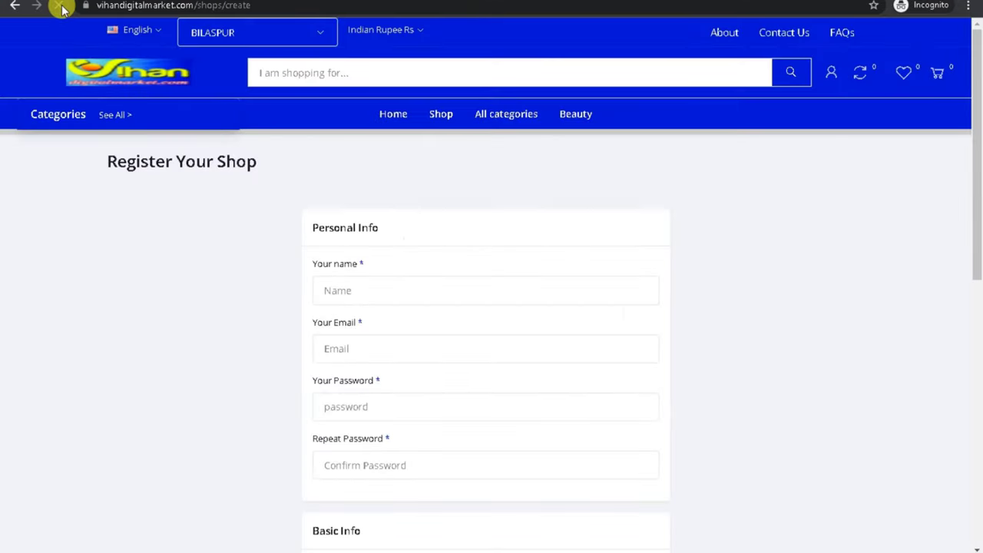
Scroll through the Register Your Shop form, focus its Your name field, and return to the admin window
drag(970, 161, 981, 483)
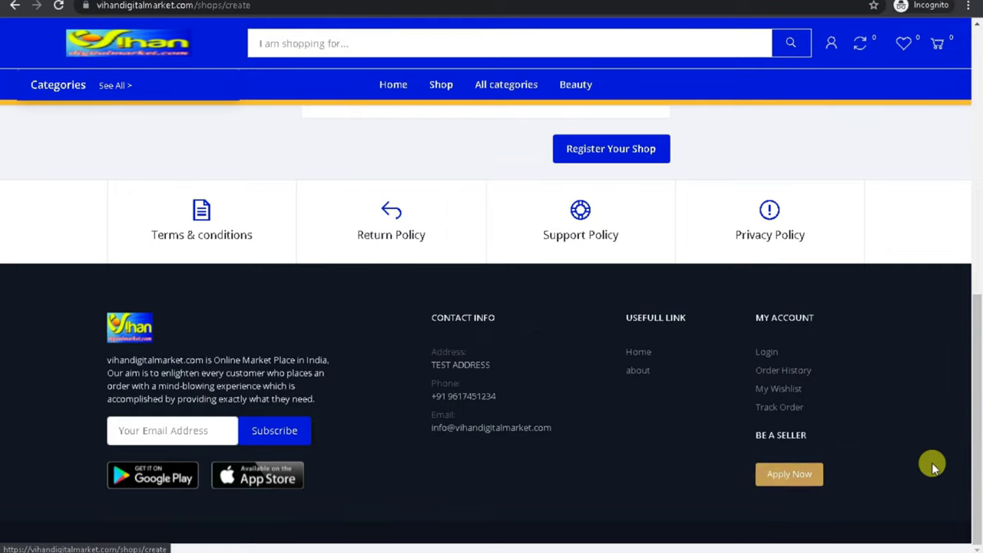
drag(975, 450, 975, 165)
click(355, 293)
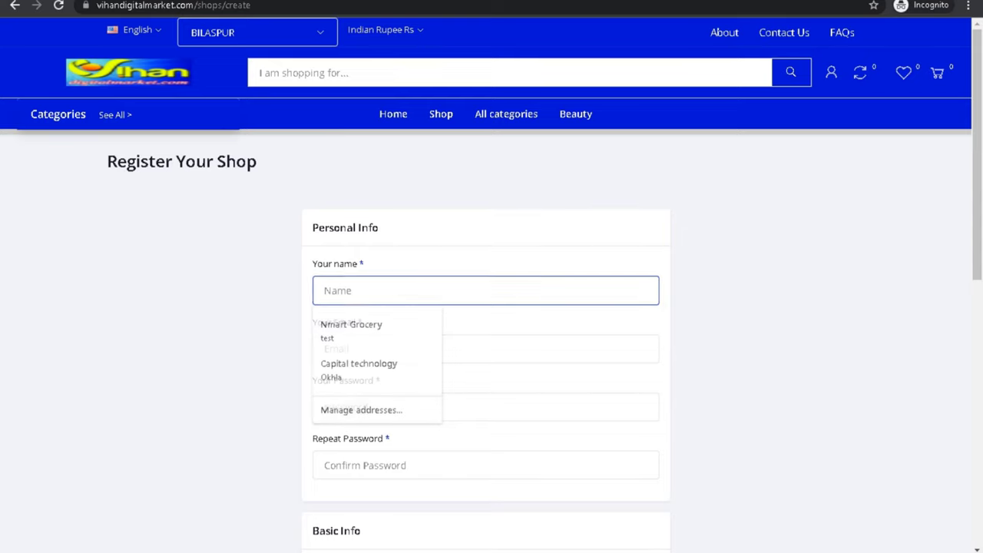
click(607, 527)
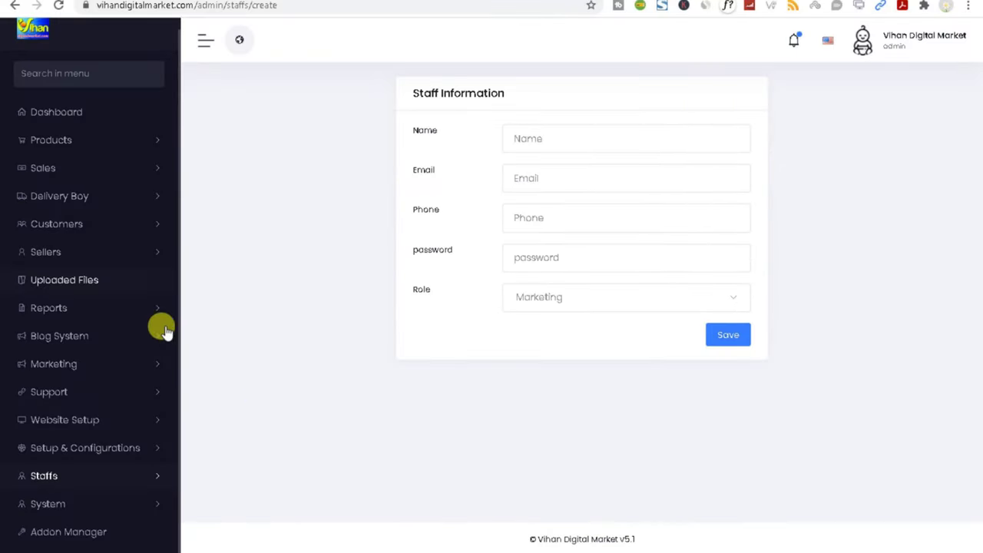
Check the order notifications, then open Sellers > All Seller to list the three sellers
click(93, 252)
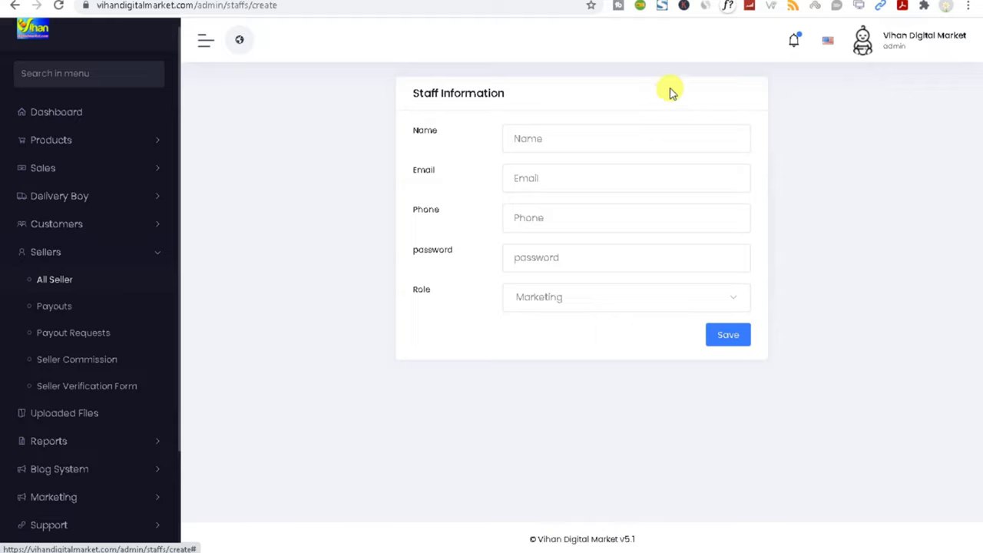
click(799, 41)
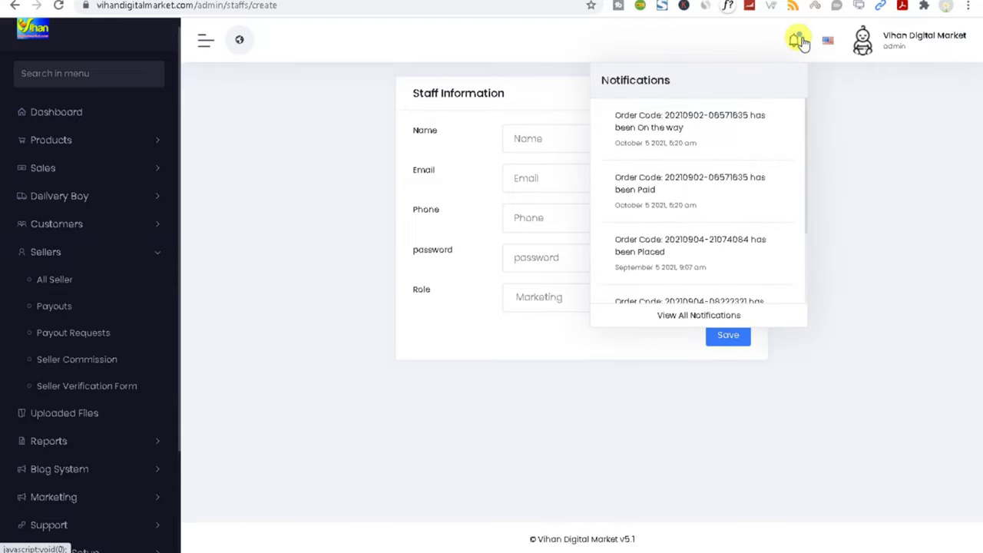
click(40, 283)
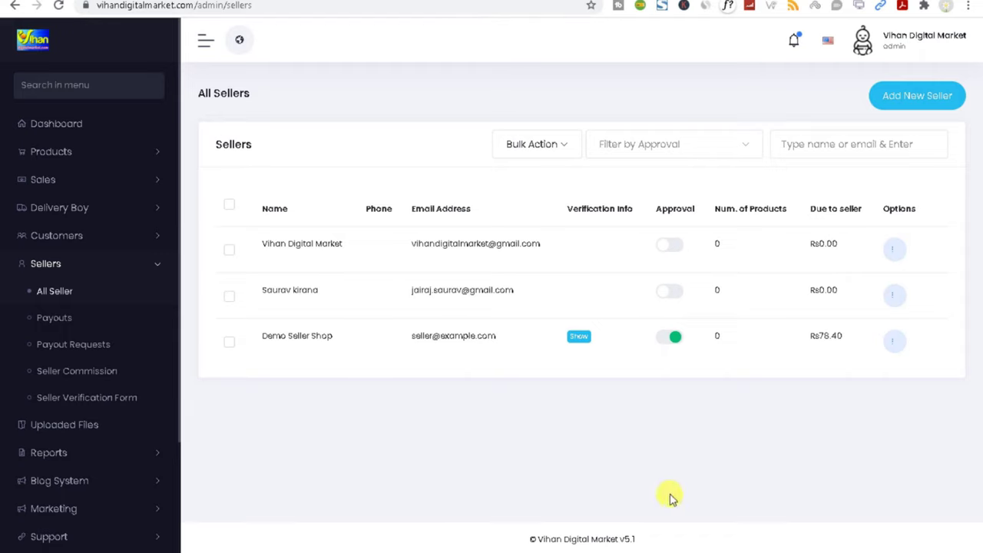
mouse_move(696, 552)
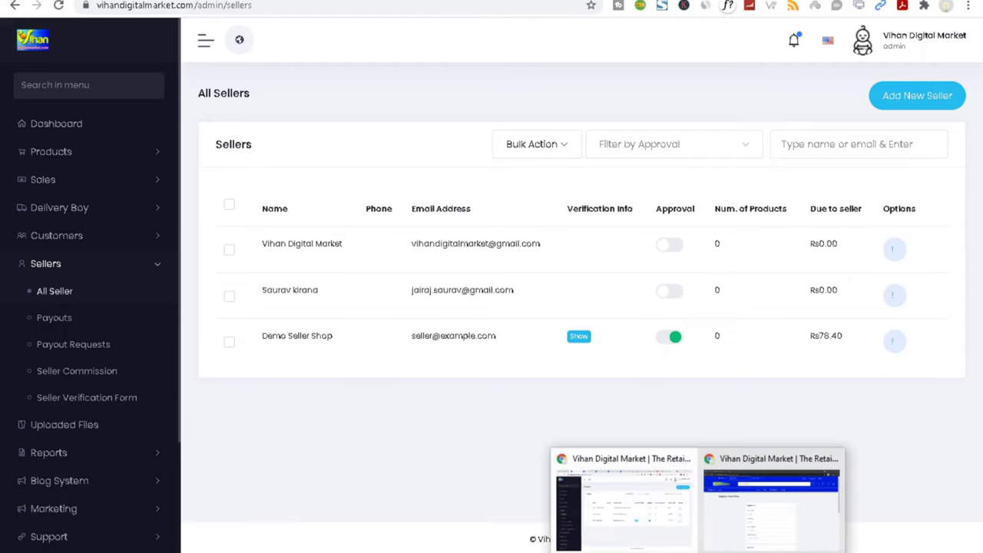
click(771, 499)
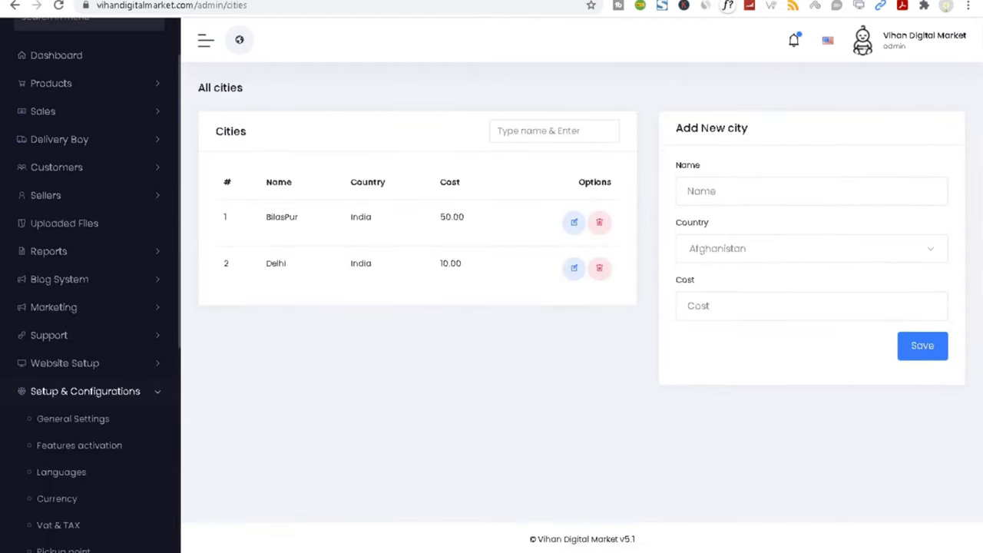
click(238, 40)
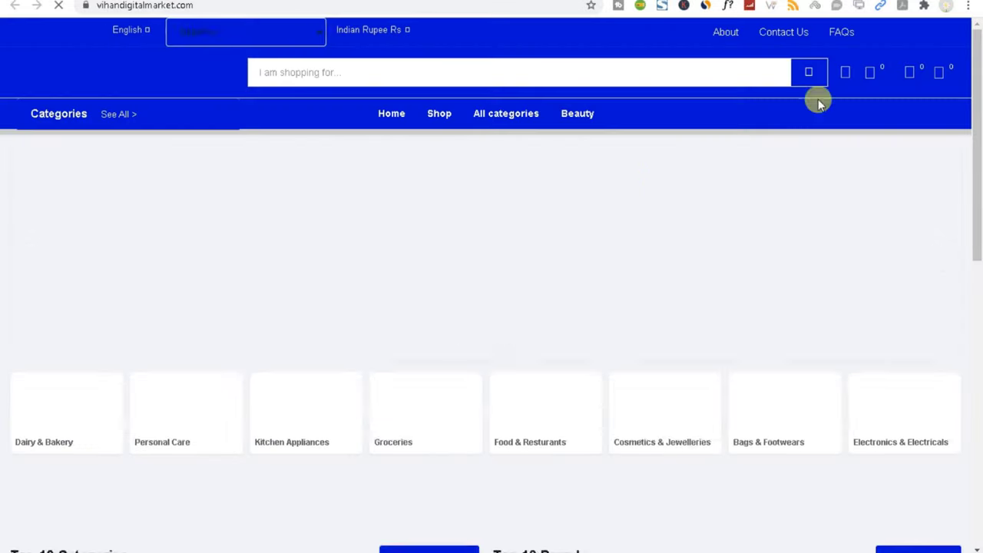
drag(978, 146, 972, 323)
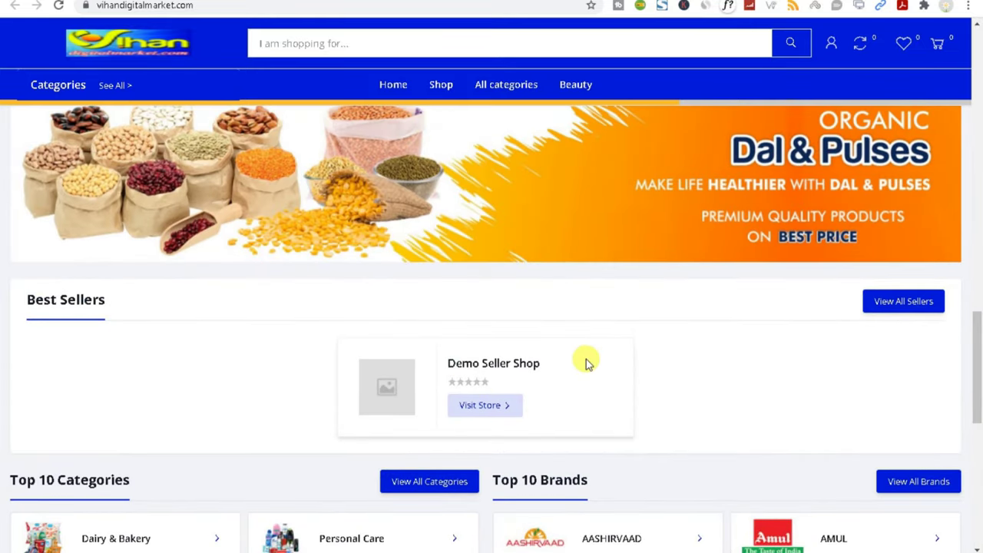
click(187, 4)
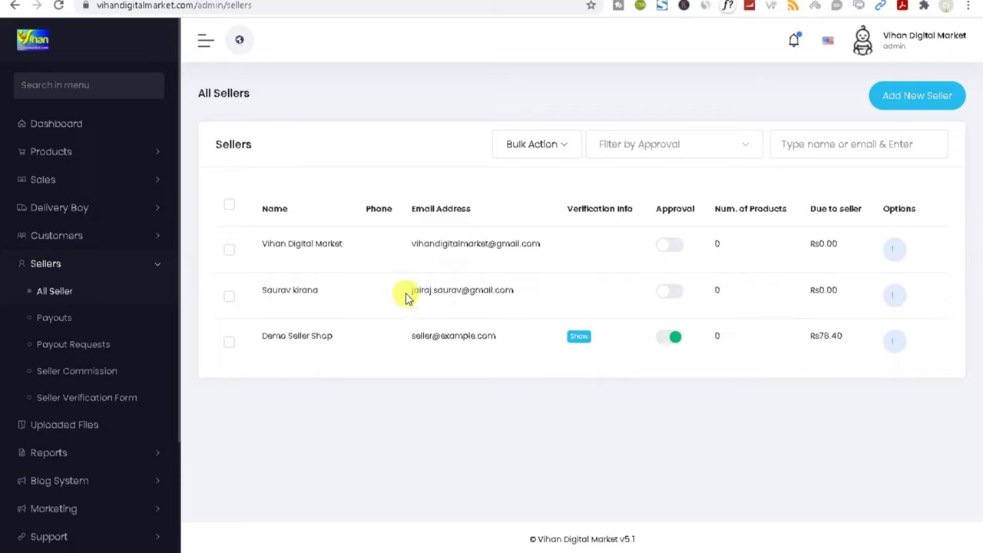
Open the second seller's profile from its Options menu
drag(411, 290, 524, 295)
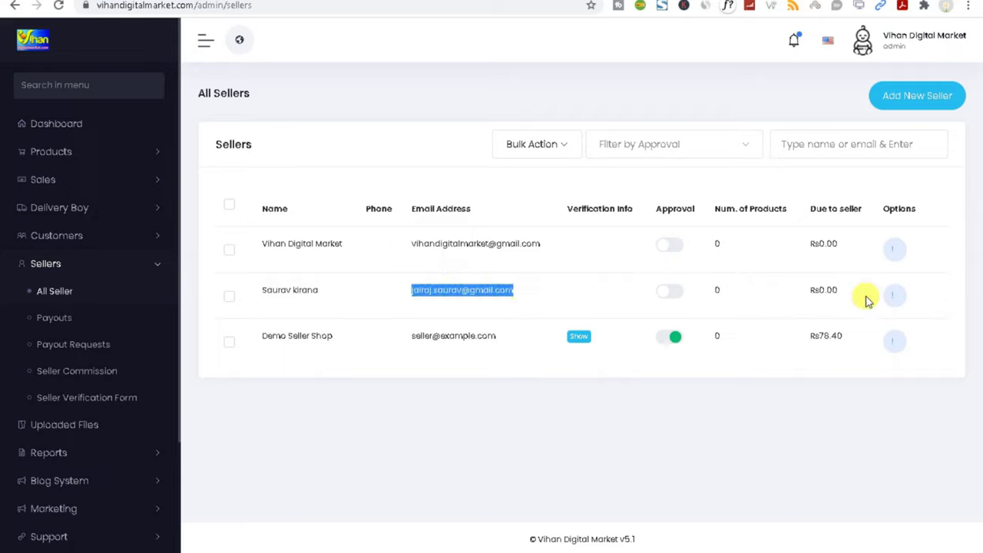
click(898, 296)
click(865, 325)
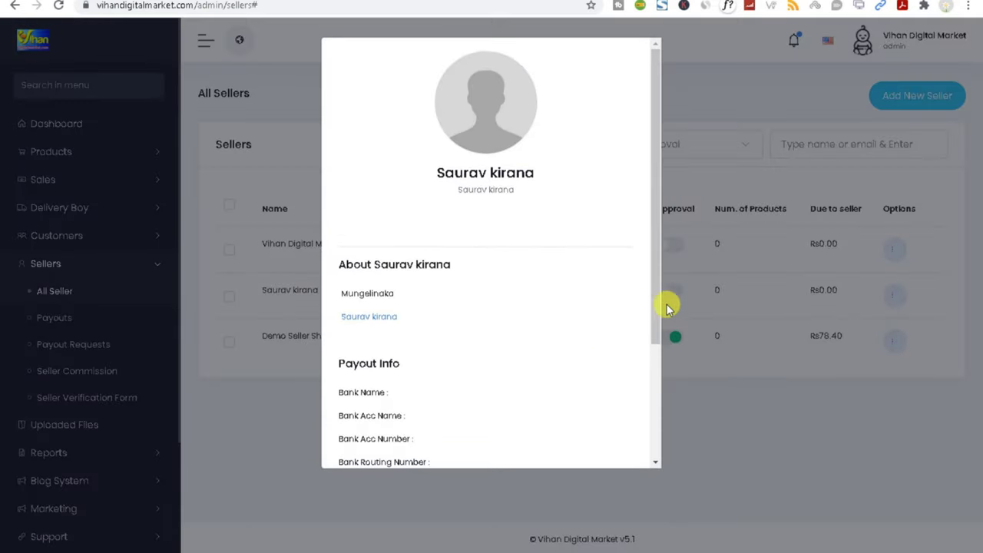
Review the second seller's empty Payout Info bank details, close the profile, and reopen its Options
drag(655, 312, 656, 396)
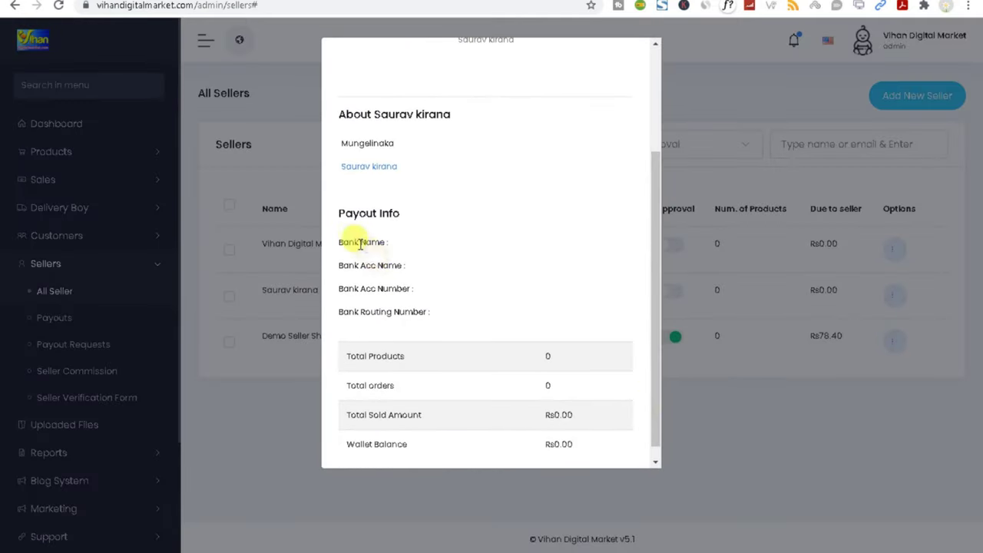
drag(332, 209, 425, 265)
click(412, 294)
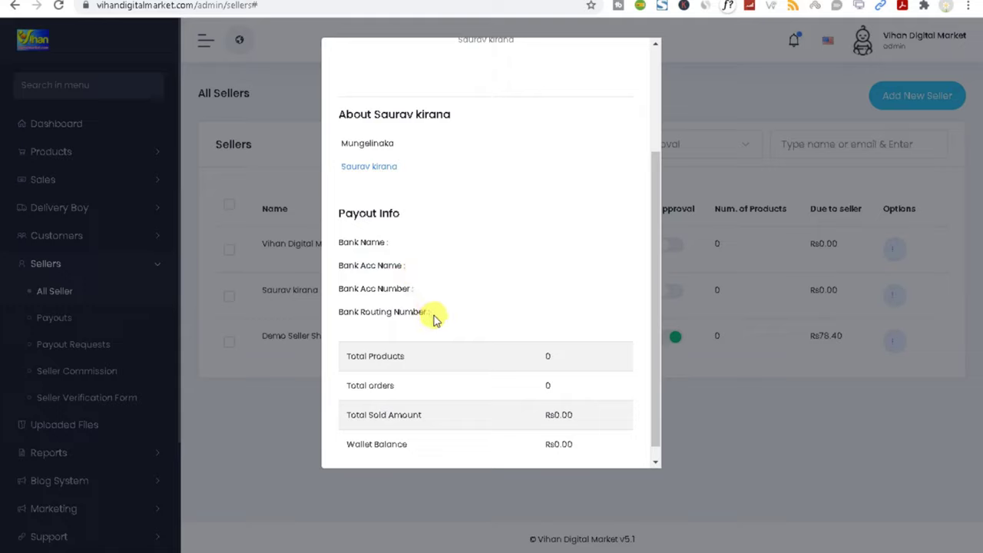
drag(435, 320, 343, 193)
click(657, 461)
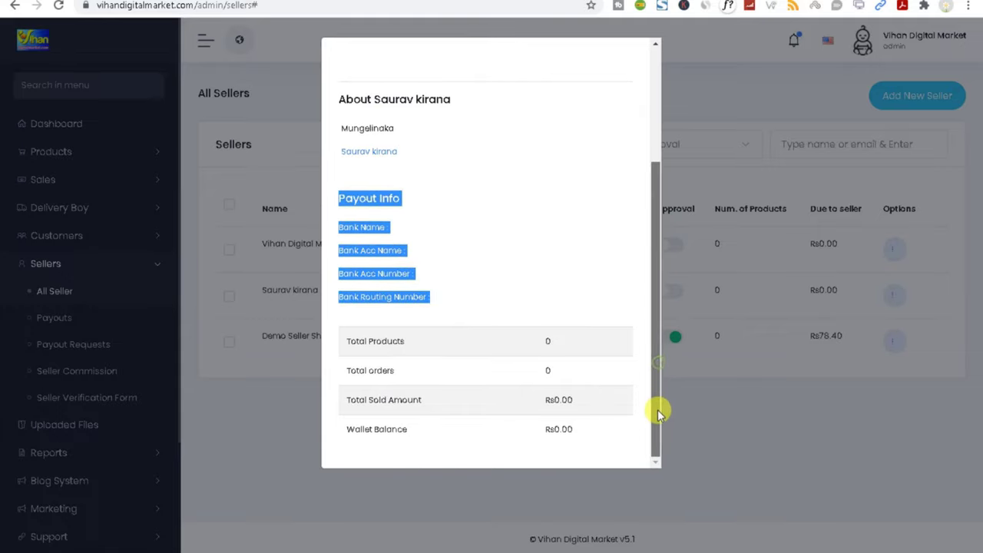
drag(659, 418, 659, 235)
click(740, 440)
click(893, 297)
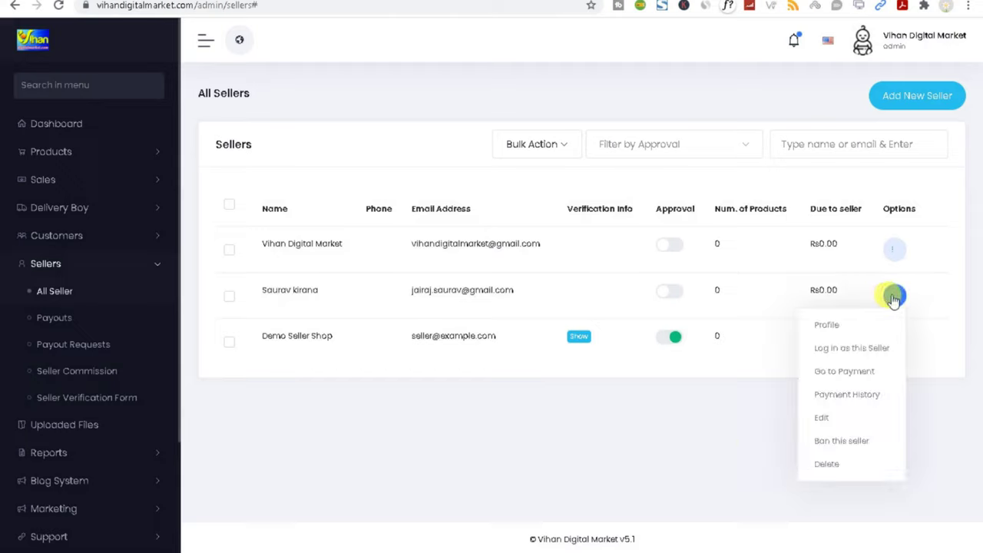
click(843, 421)
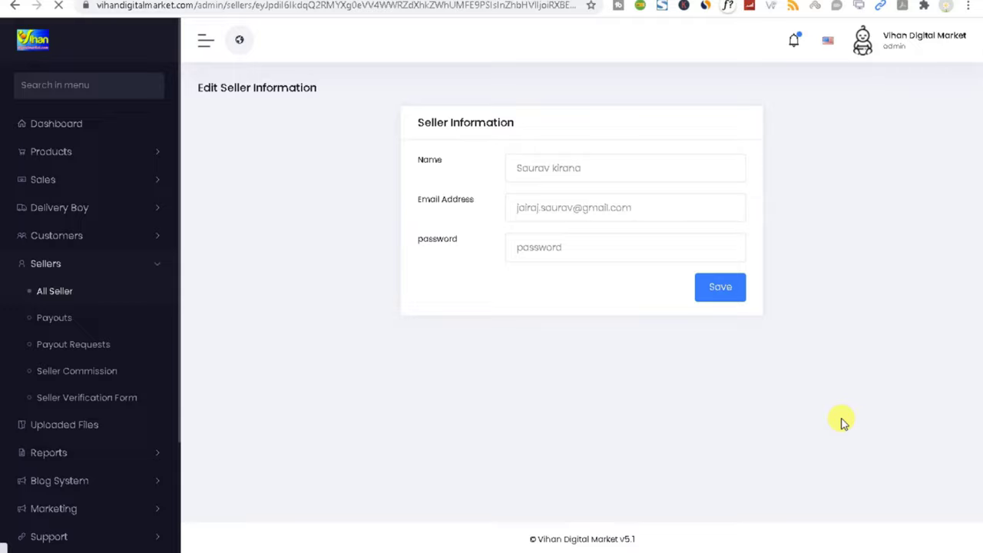
click(527, 169)
click(521, 209)
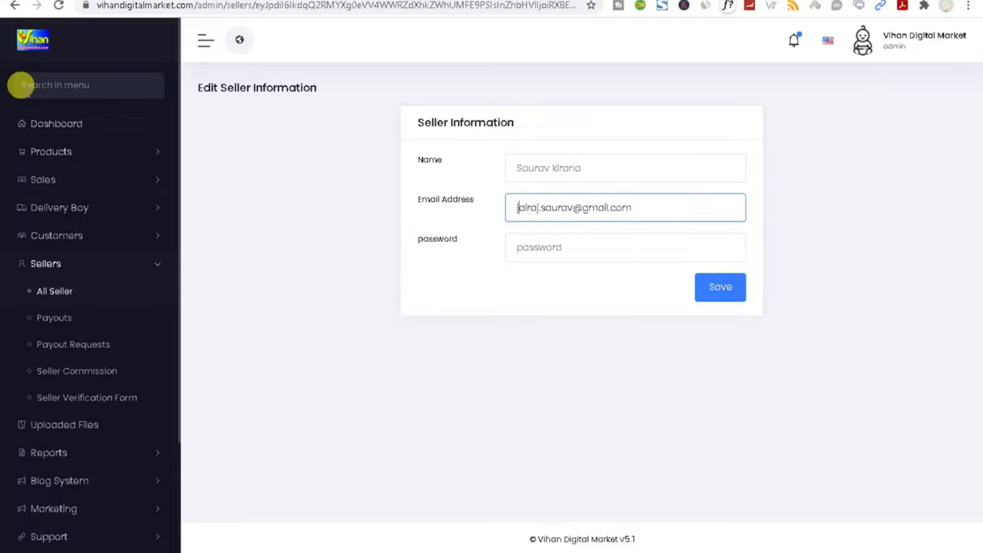
click(14, 6)
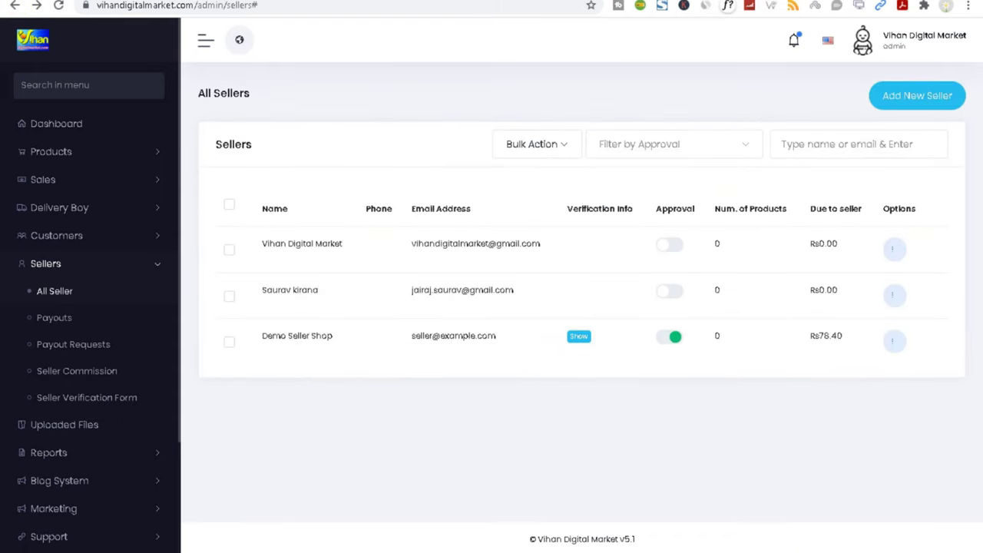
click(761, 510)
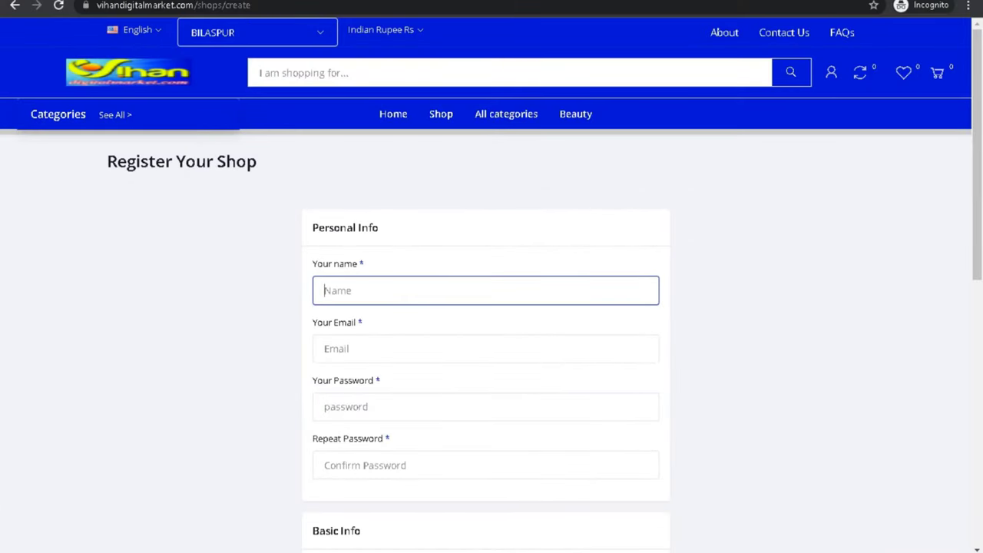
mouse_move(669, 540)
click(634, 534)
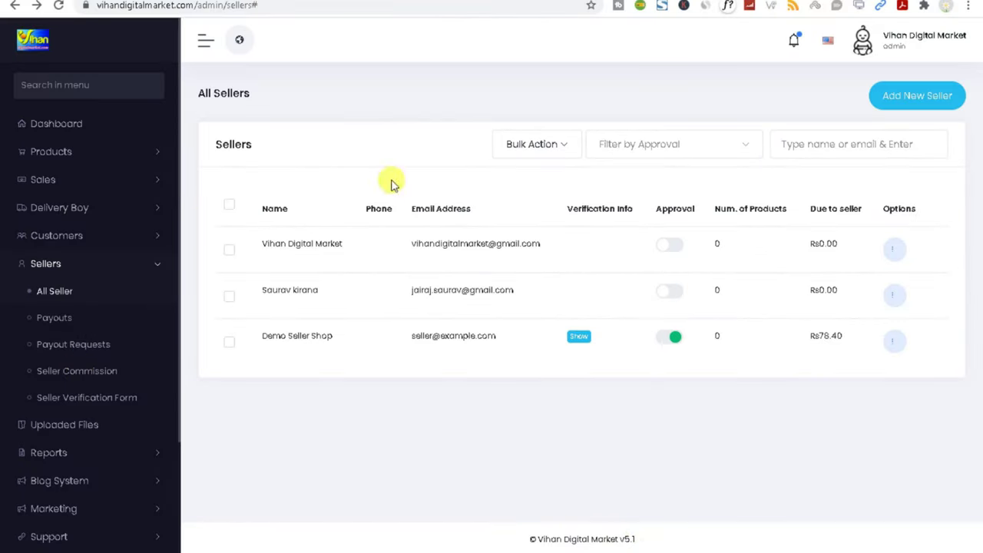
click(891, 100)
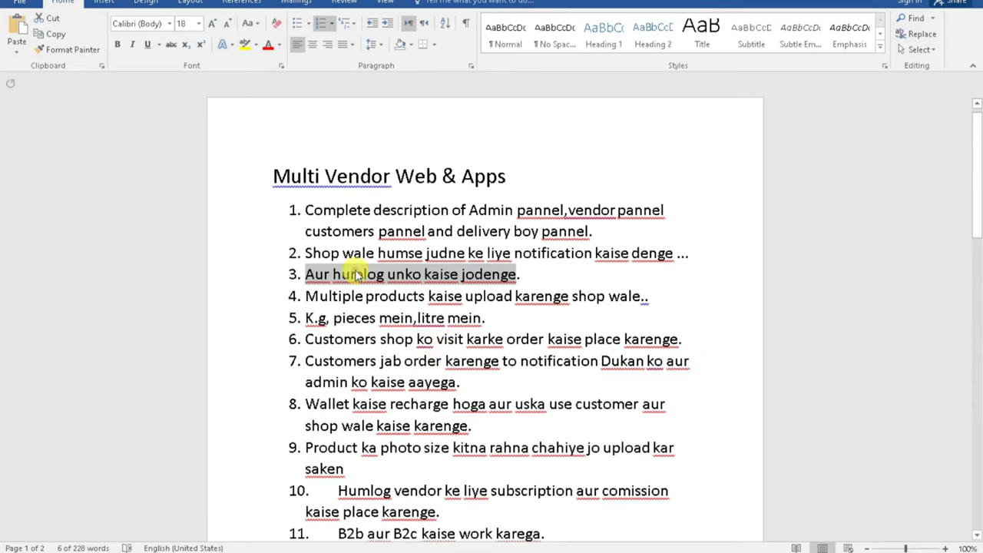
Underline list item 2 and highlight it in yellow
click(357, 275)
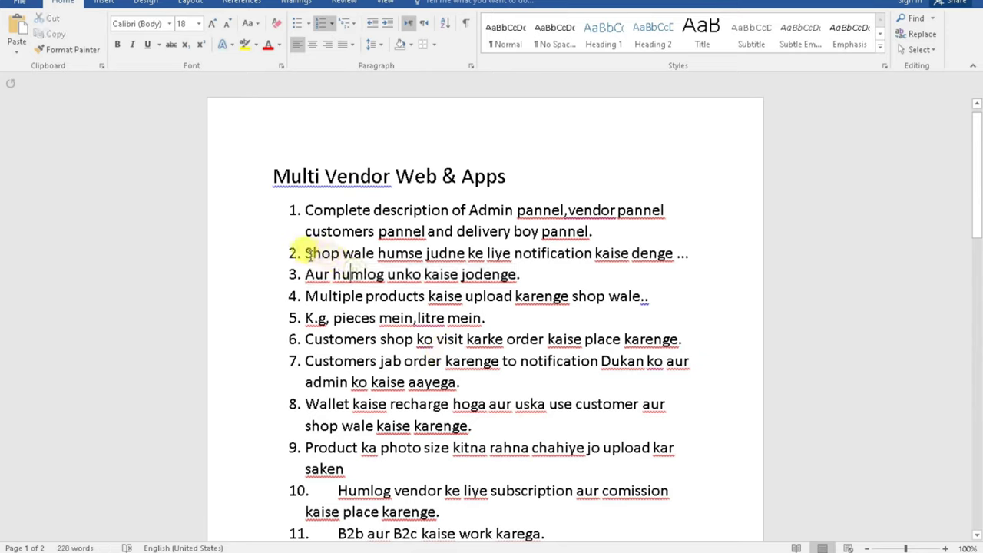
drag(283, 250, 724, 249)
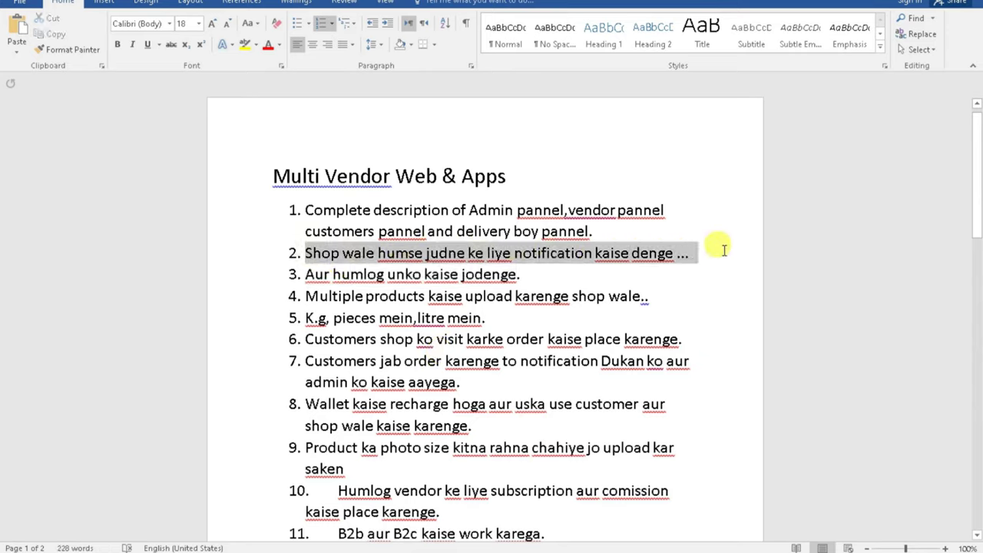
triple_click(665, 255)
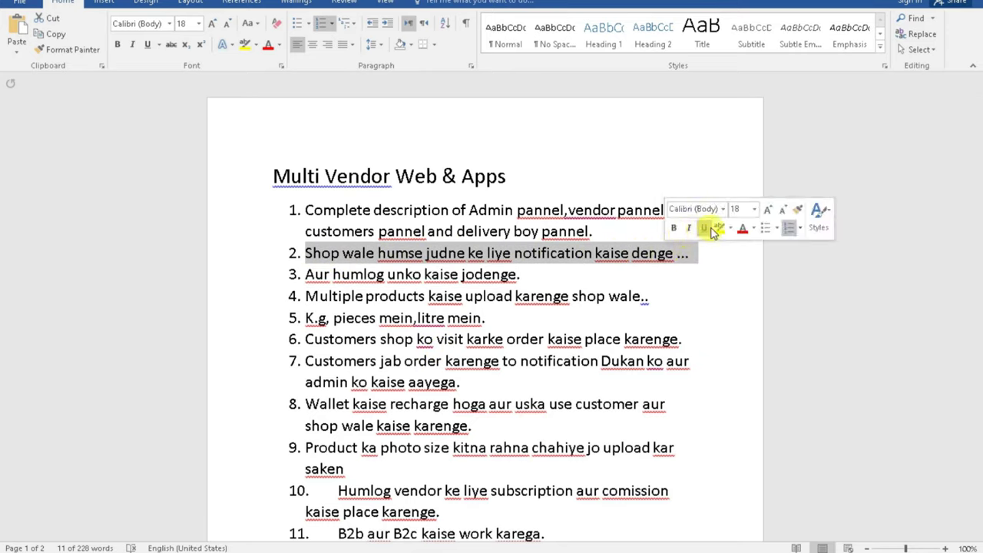
click(704, 227)
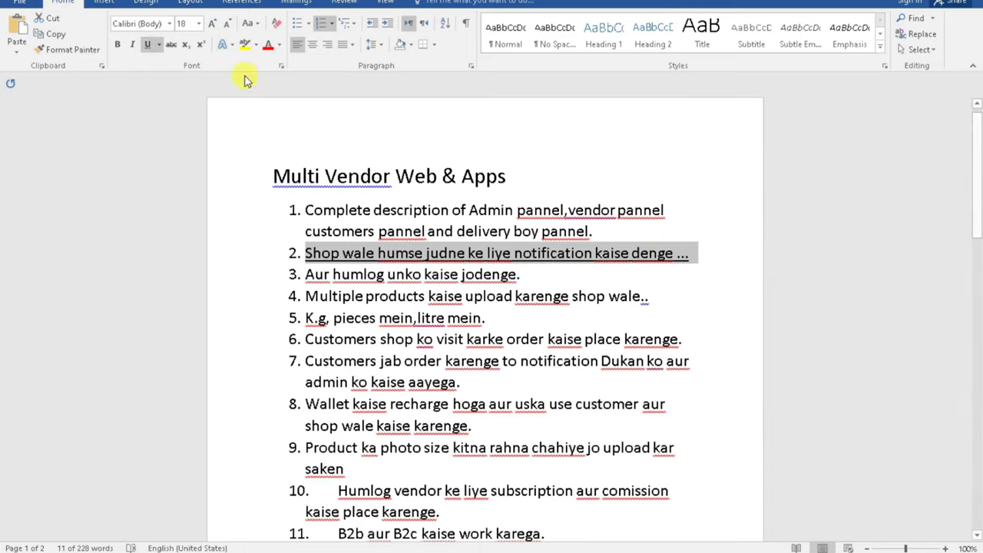
click(242, 44)
Highlight list items 1 and 3 in yellow, then return to the All Sellers admin page
drag(305, 210, 641, 228)
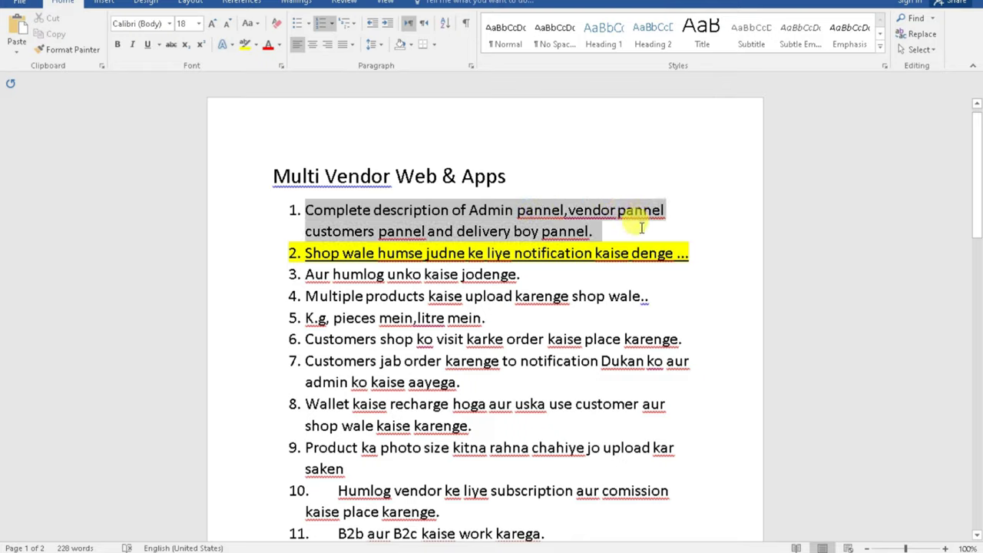
click(244, 43)
click(336, 276)
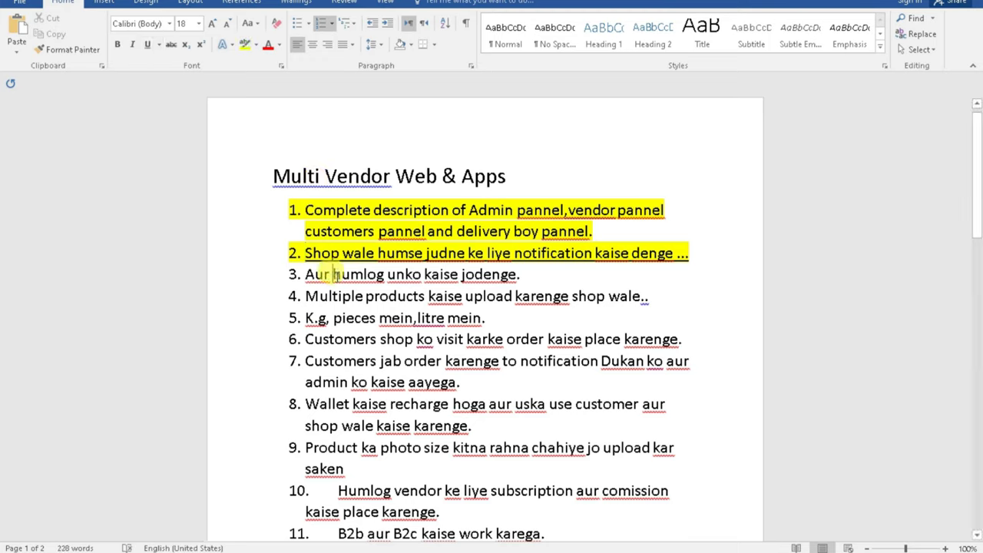
triple_click(336, 276)
double_click(335, 276)
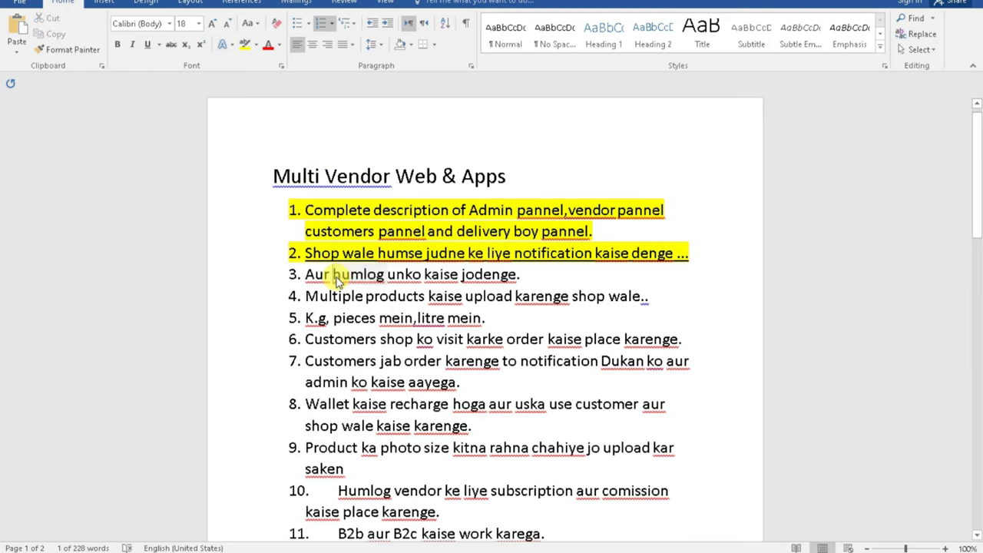
triple_click(336, 276)
click(390, 255)
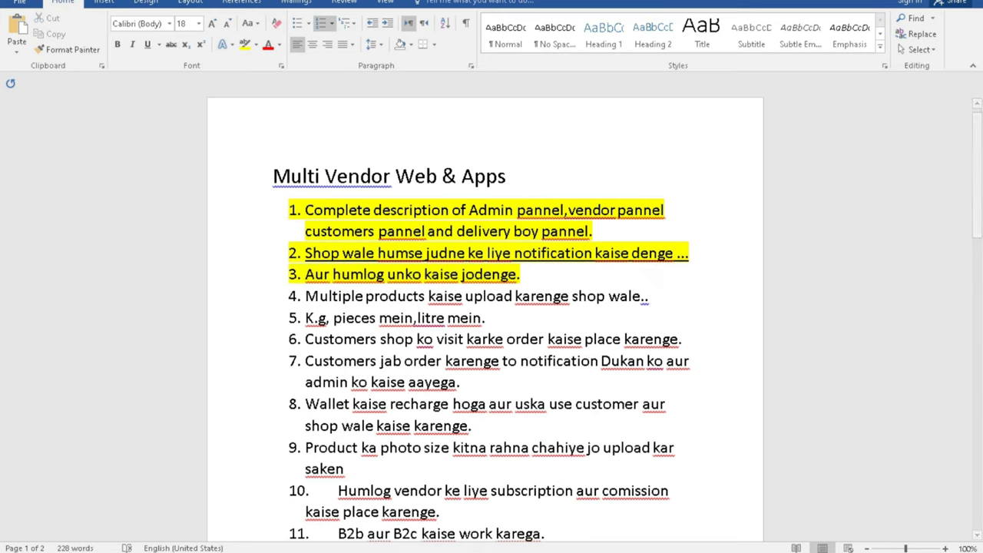
mouse_move(661, 552)
click(653, 532)
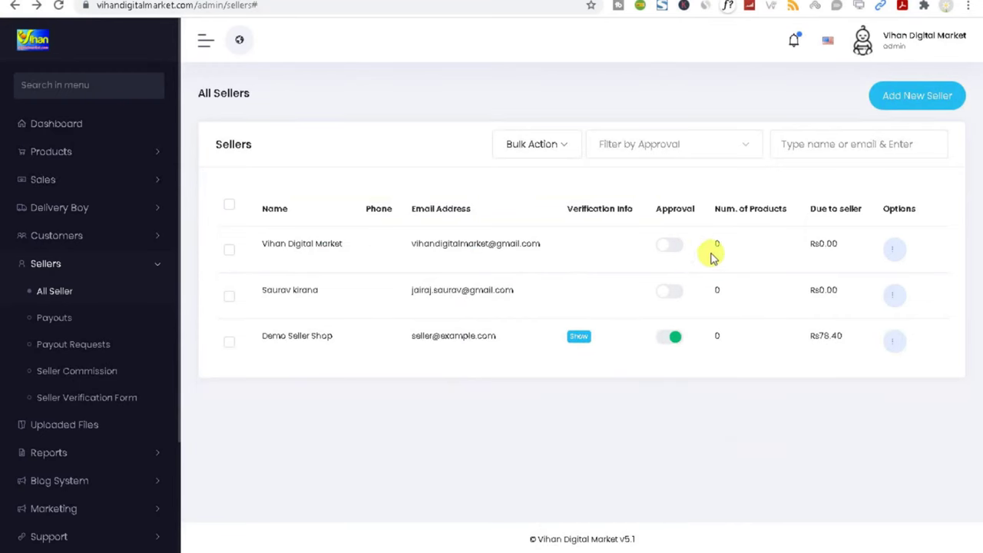
Approve the second seller and the Vihan Digital Market seller, then go to the storefront home page
click(894, 298)
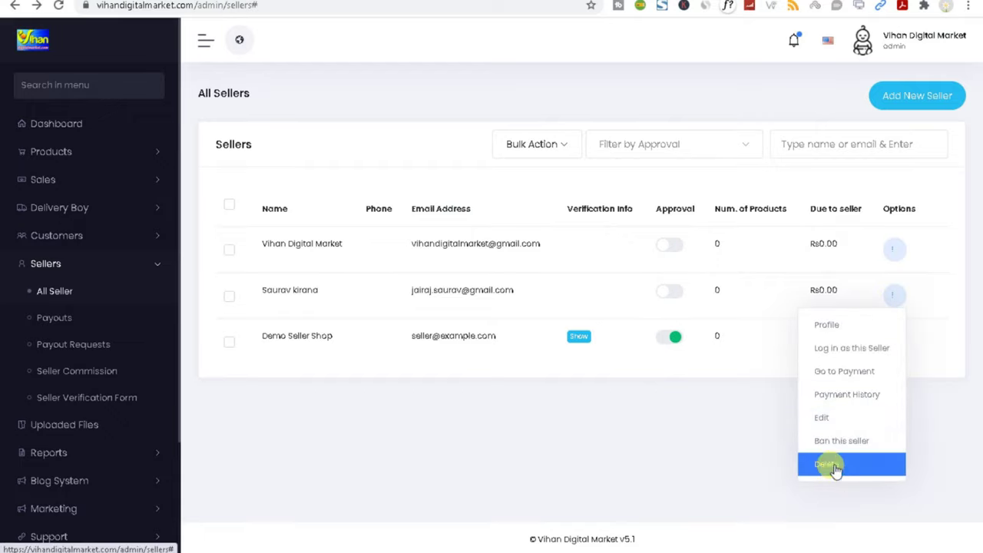
click(668, 295)
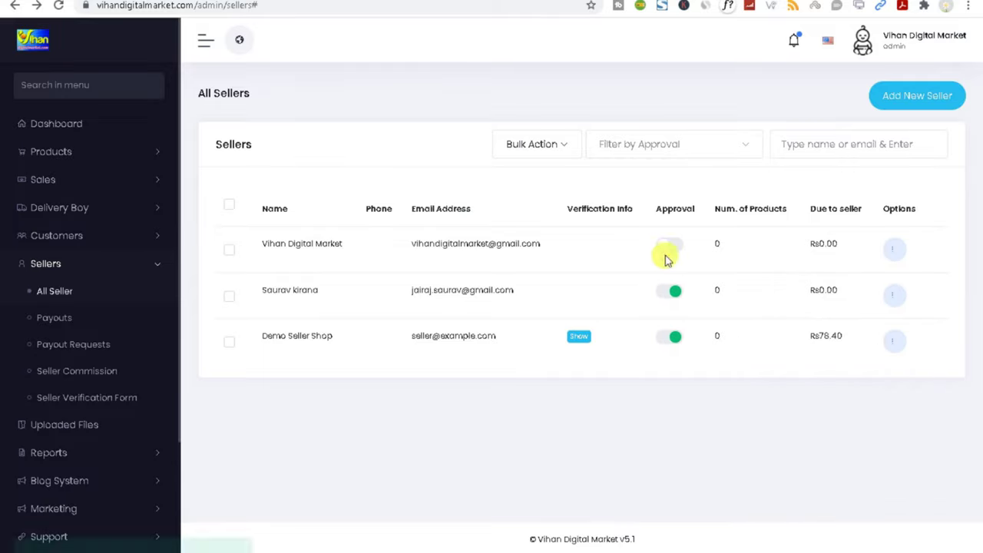
click(665, 244)
click(670, 289)
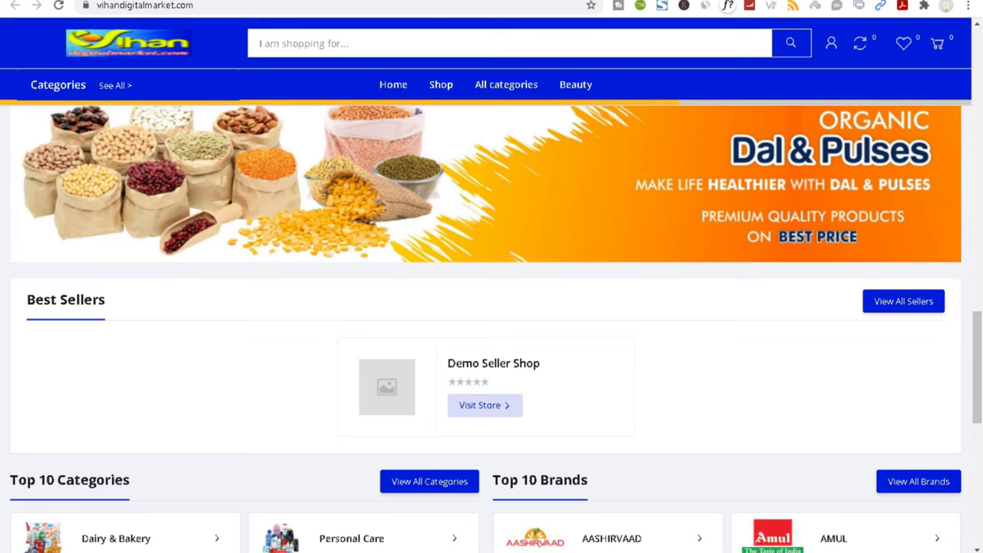
Reload the storefront home page and scroll through it to check the Best Sellers section
click(59, 5)
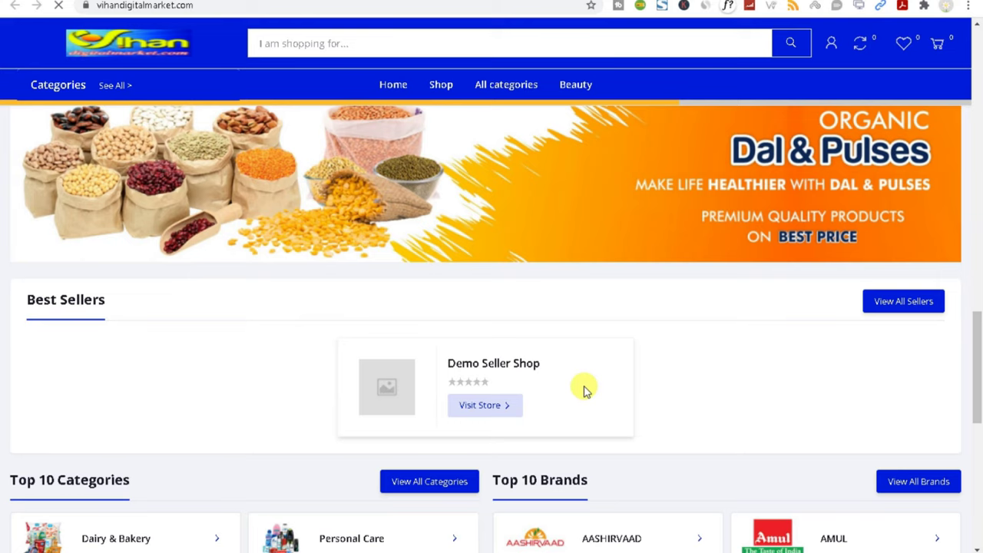
scroll(582, 384, down, 7)
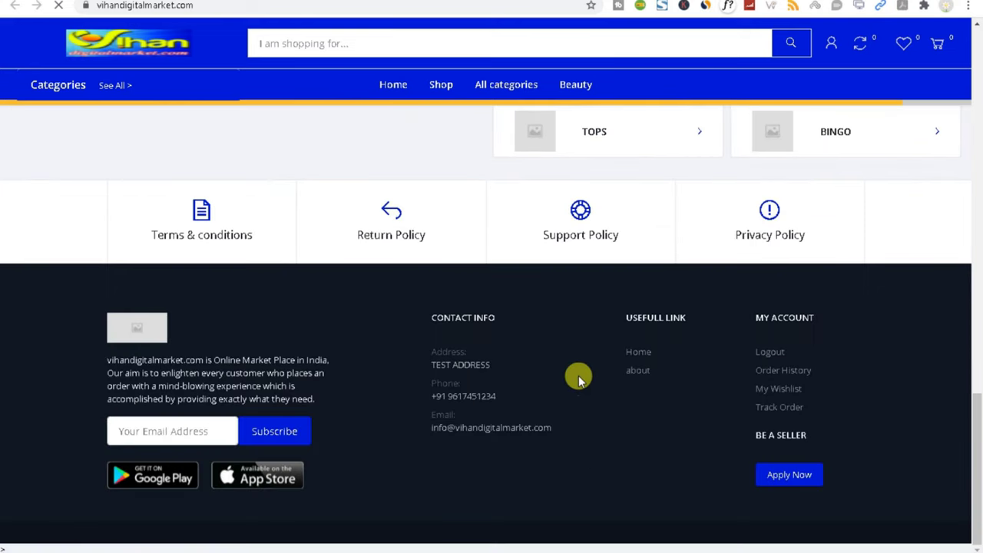
drag(978, 434, 968, 233)
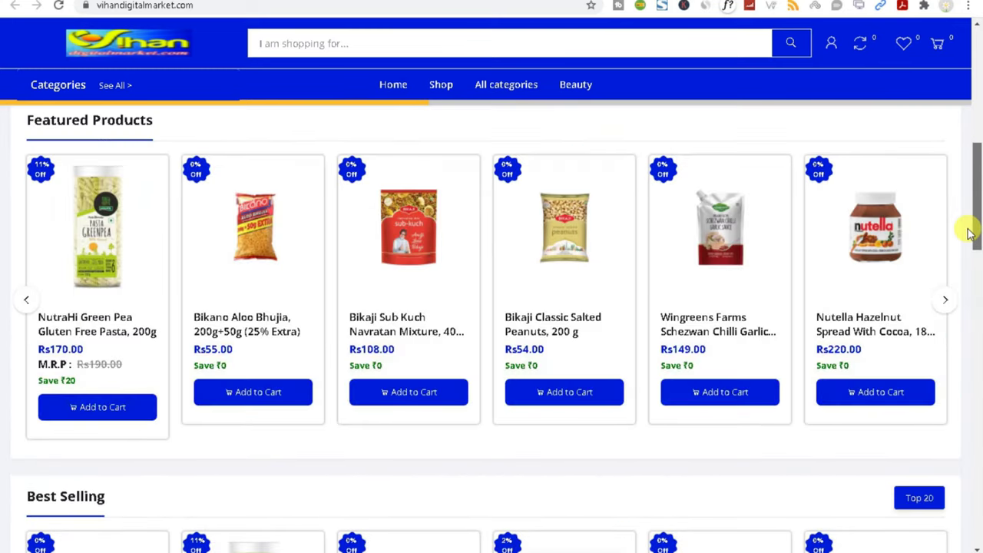
drag(970, 233, 975, 401)
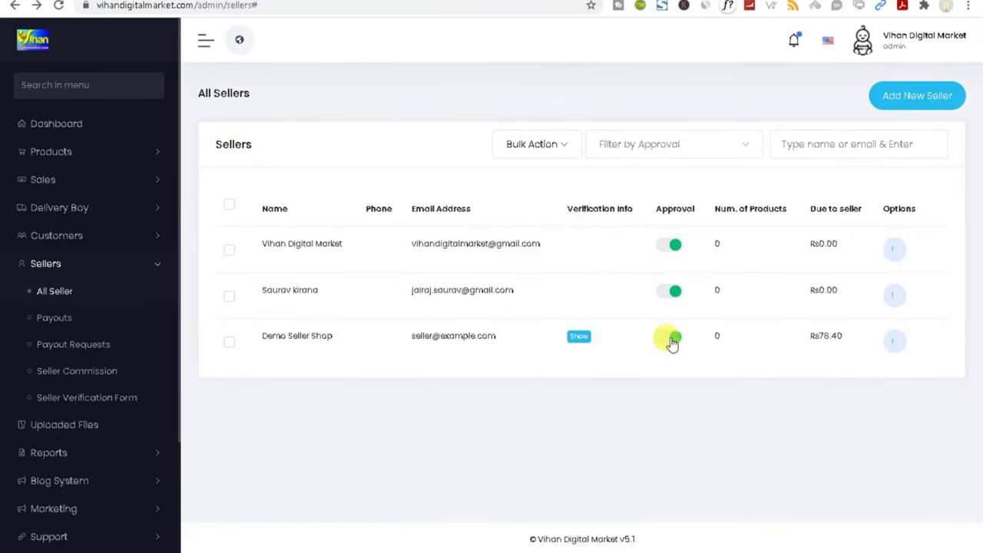
Revoke Demo Seller Shop's approval and log in as the second seller via Options
click(671, 337)
click(893, 297)
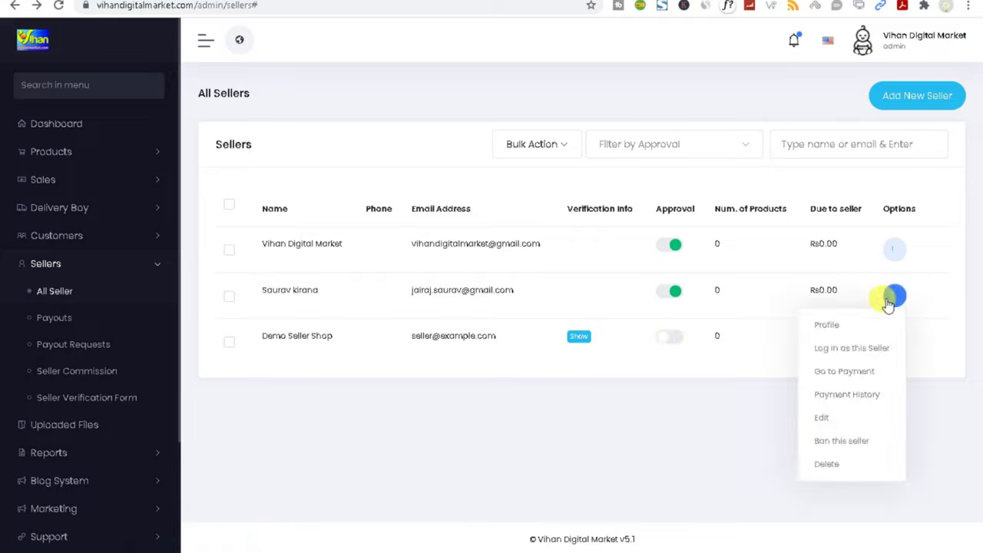
right_click(849, 356)
click(845, 360)
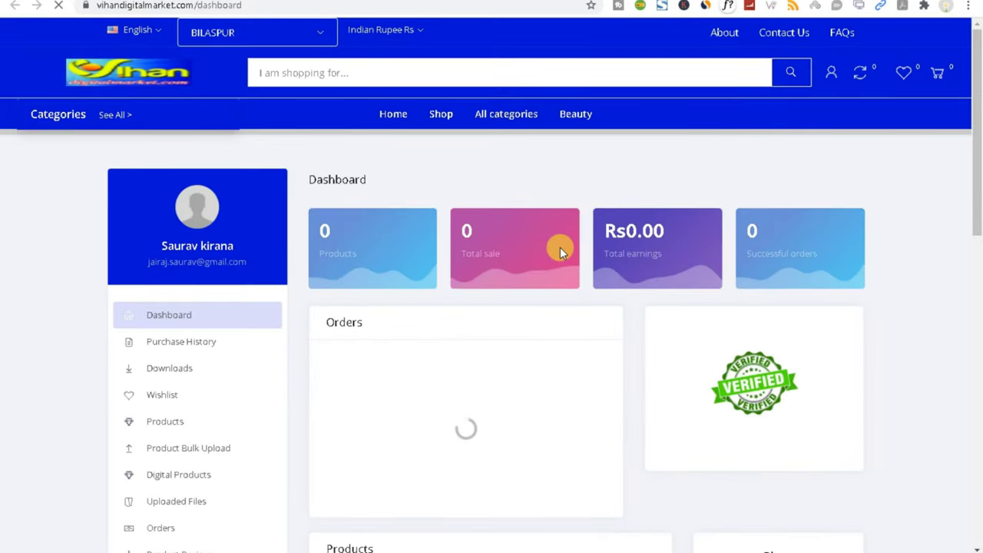
Switch to the incognito window and open the storefront Login page from the account icon
drag(977, 197, 974, 305)
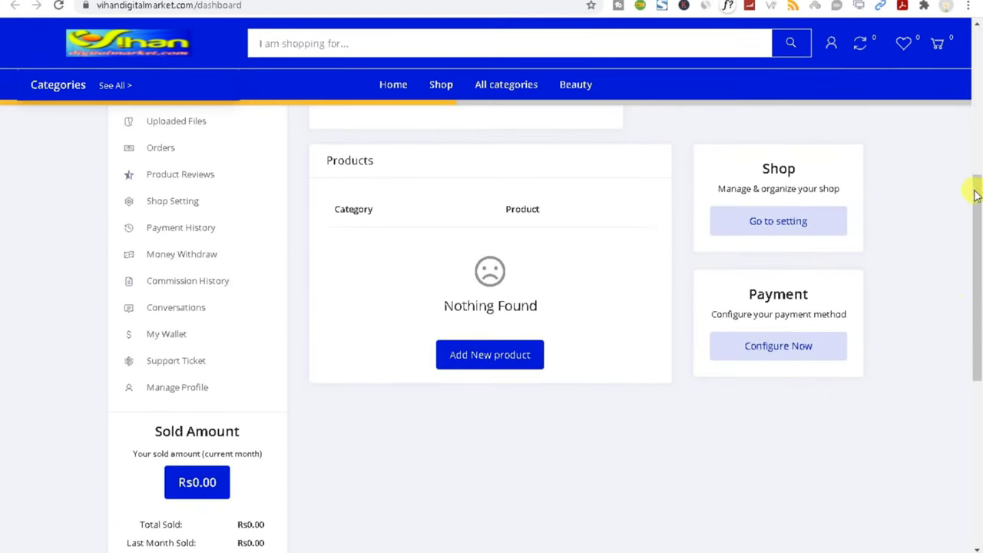
mouse_move(720, 544)
click(743, 527)
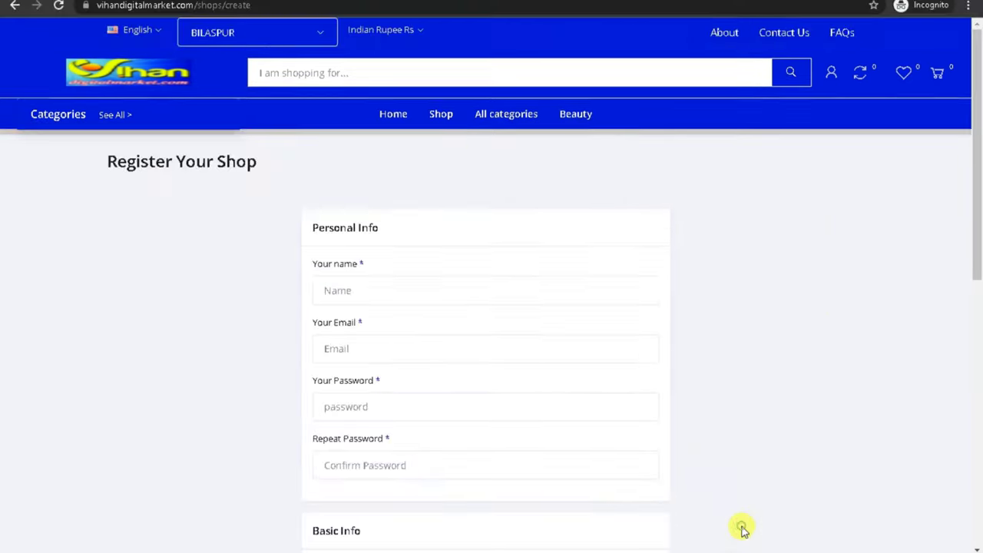
click(831, 74)
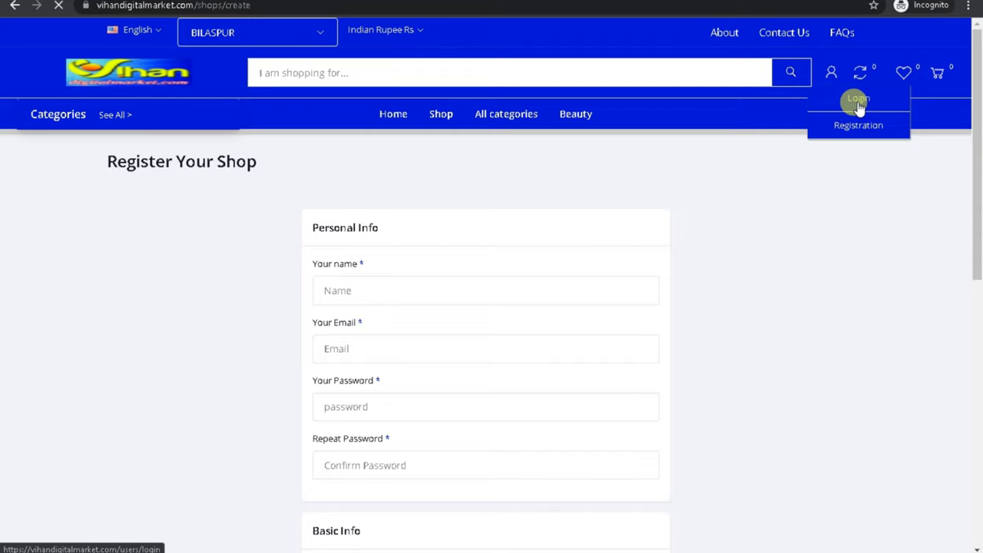
click(382, 230)
Try the login email and password fields, then return to the seller dashboard window
click(337, 251)
click(373, 278)
click(367, 234)
click(268, 265)
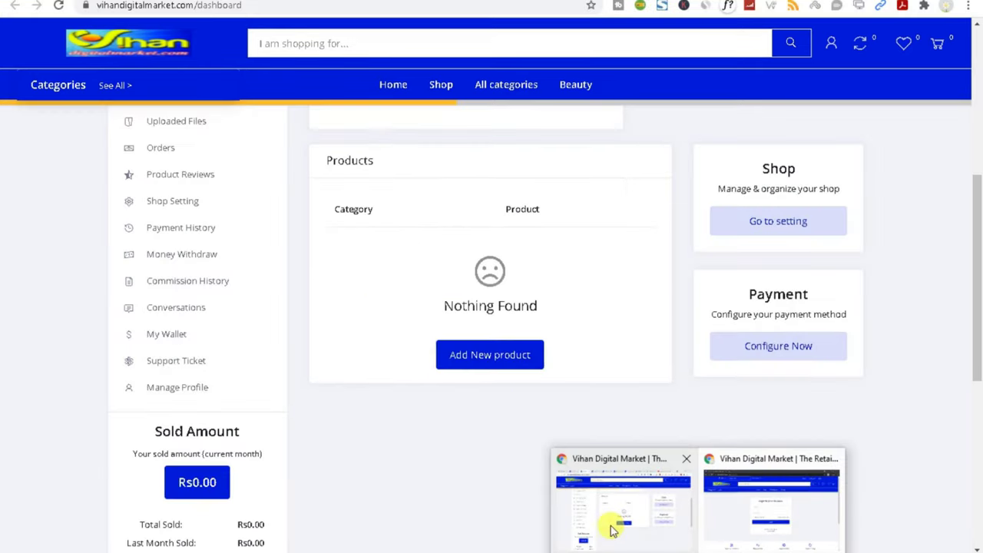
click(612, 529)
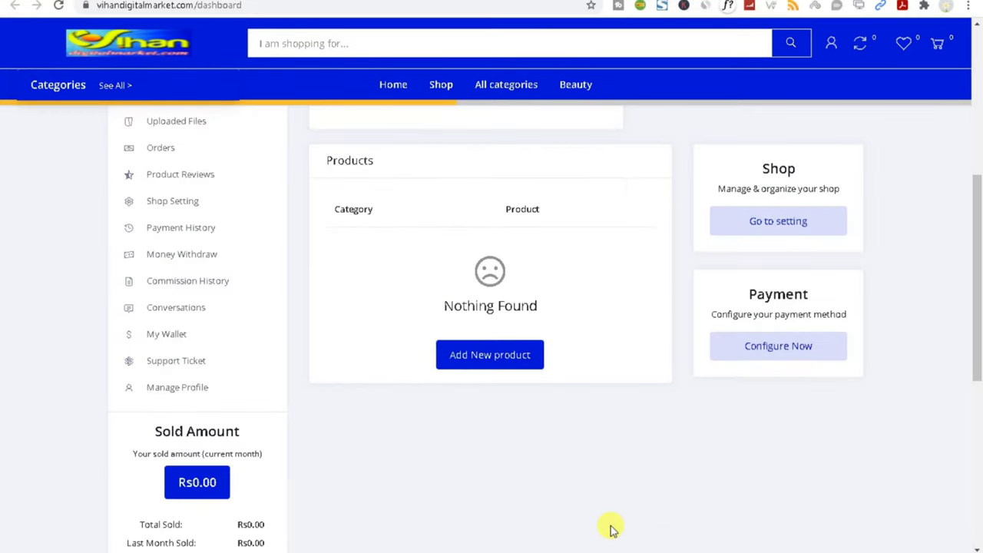
drag(973, 376, 972, 273)
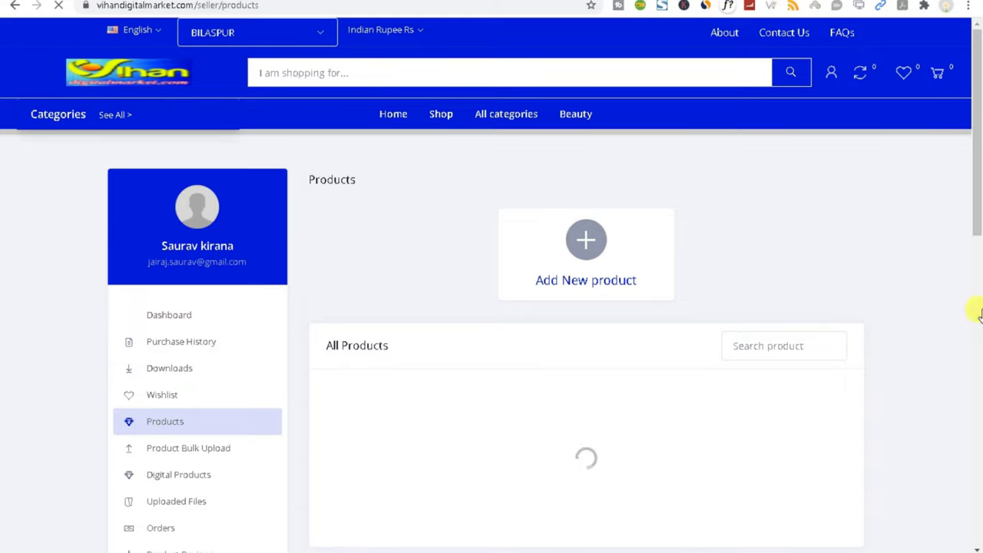
Open the seller's Add New Product form, then its Money Withdraw page
click(598, 250)
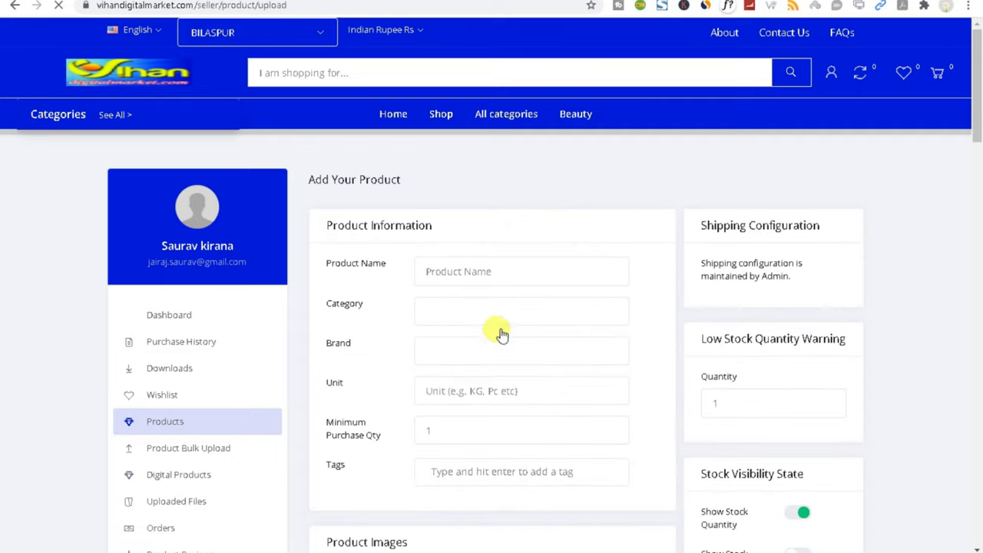
drag(978, 115, 953, 164)
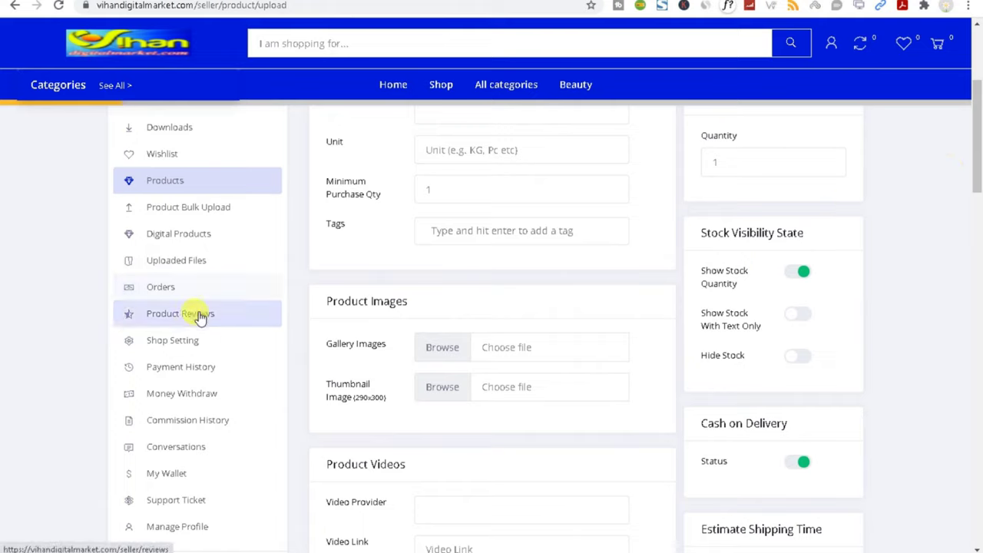
click(203, 401)
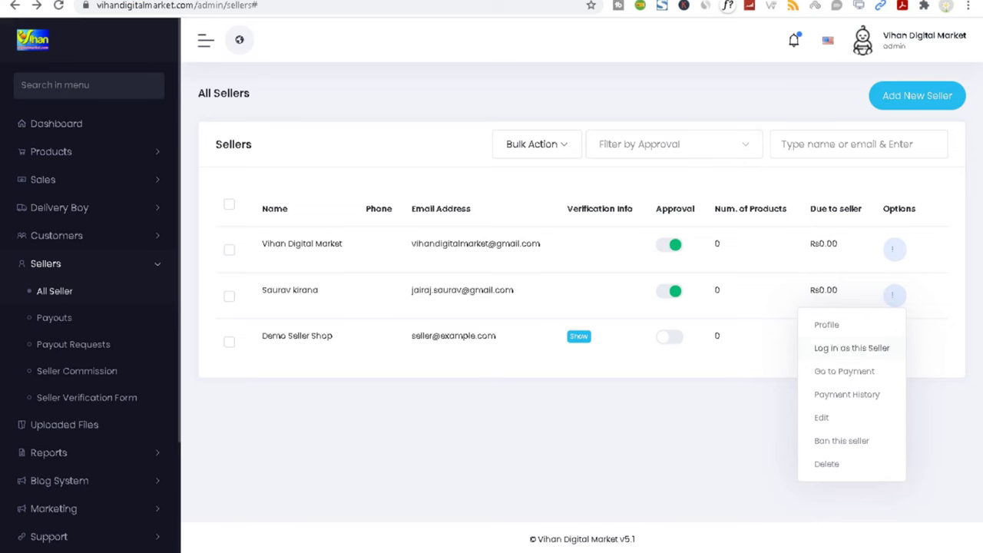
Try the seller Payouts, Payout Requests, Commission and Verification Form pages, going back after each error
click(603, 459)
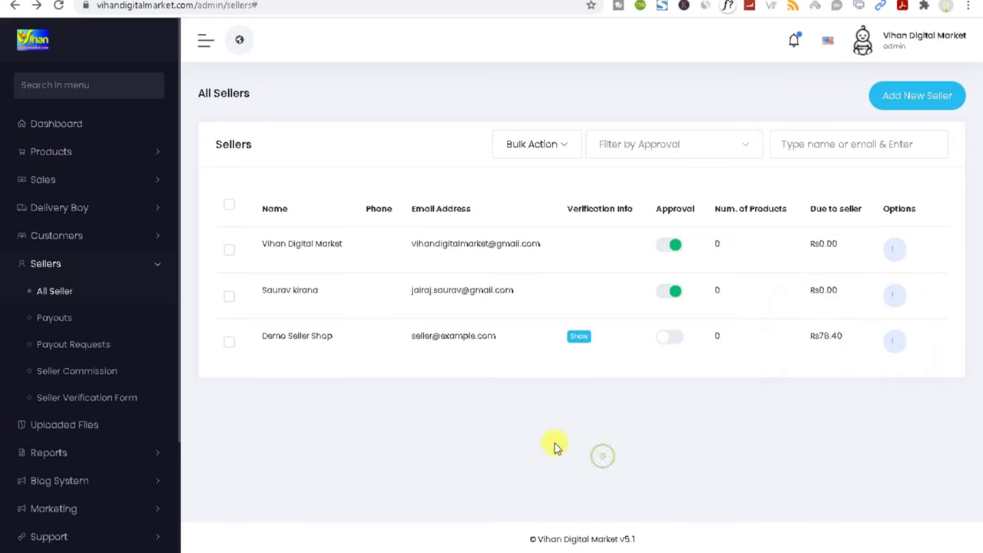
click(66, 325)
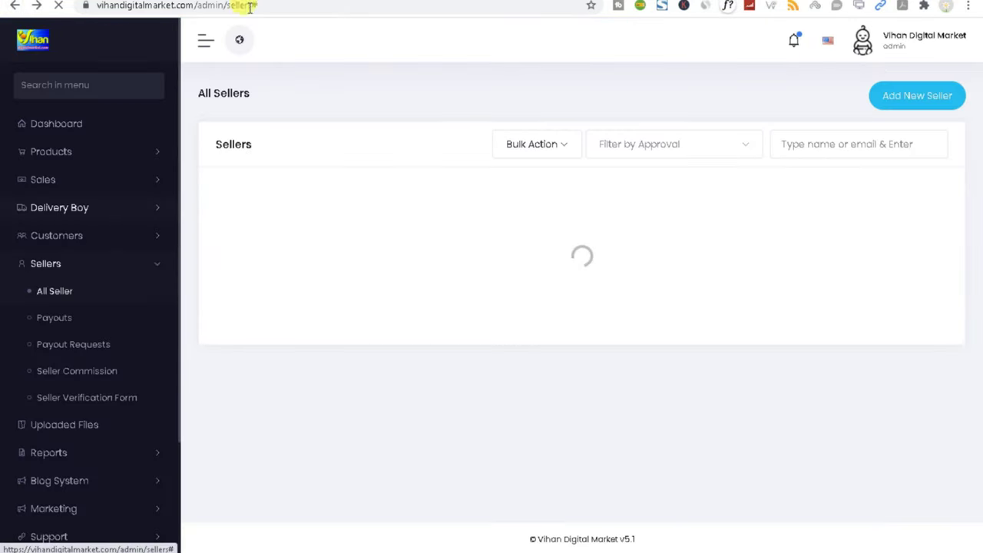
click(90, 352)
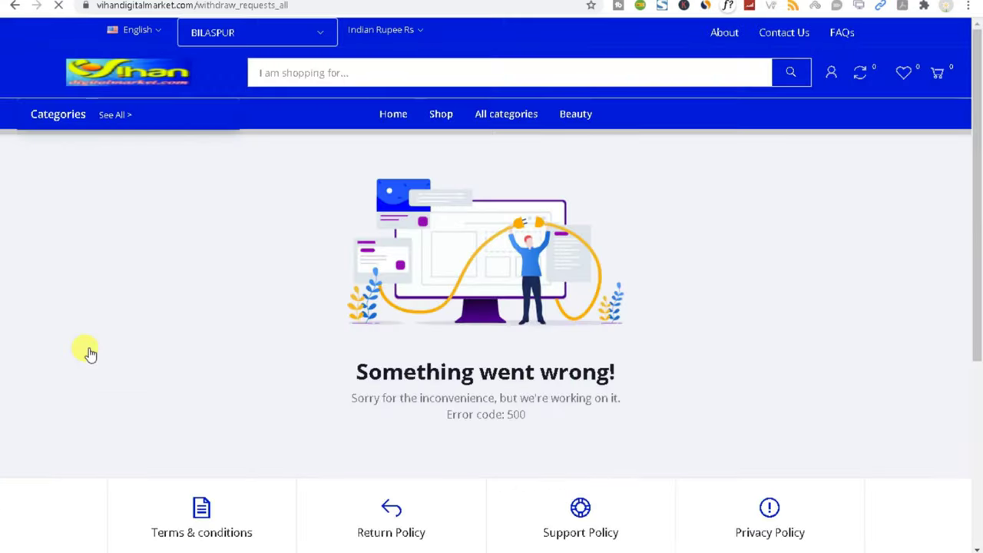
click(16, 4)
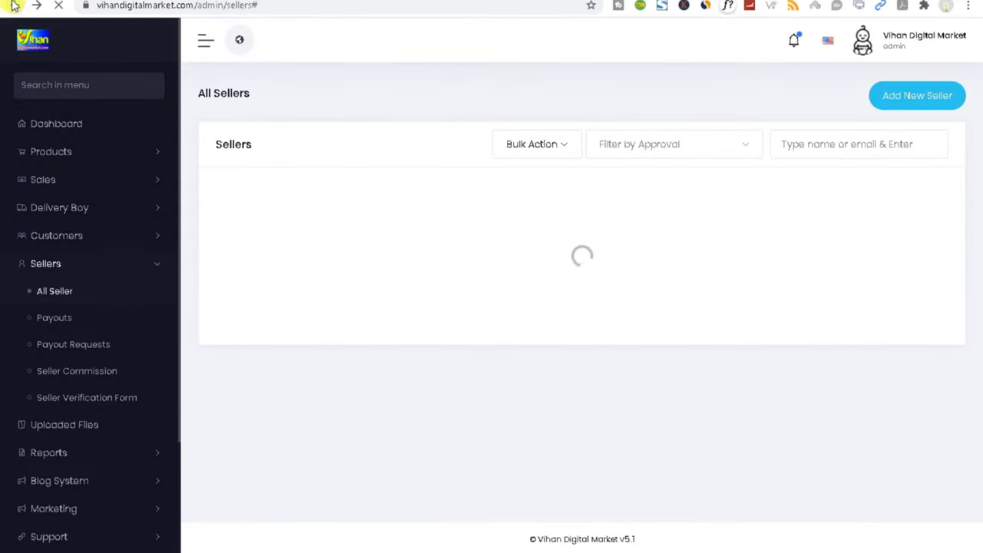
click(81, 371)
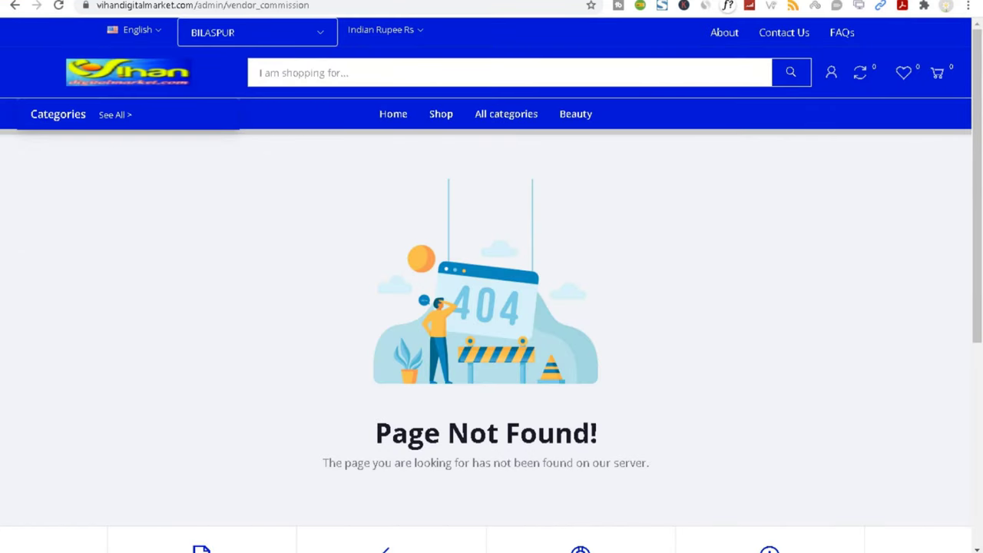
click(13, 7)
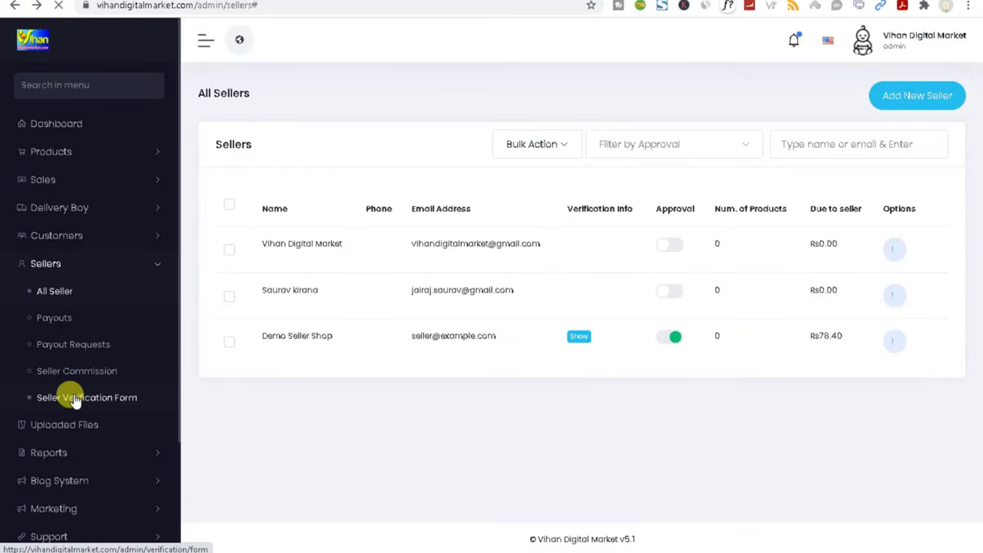
click(74, 398)
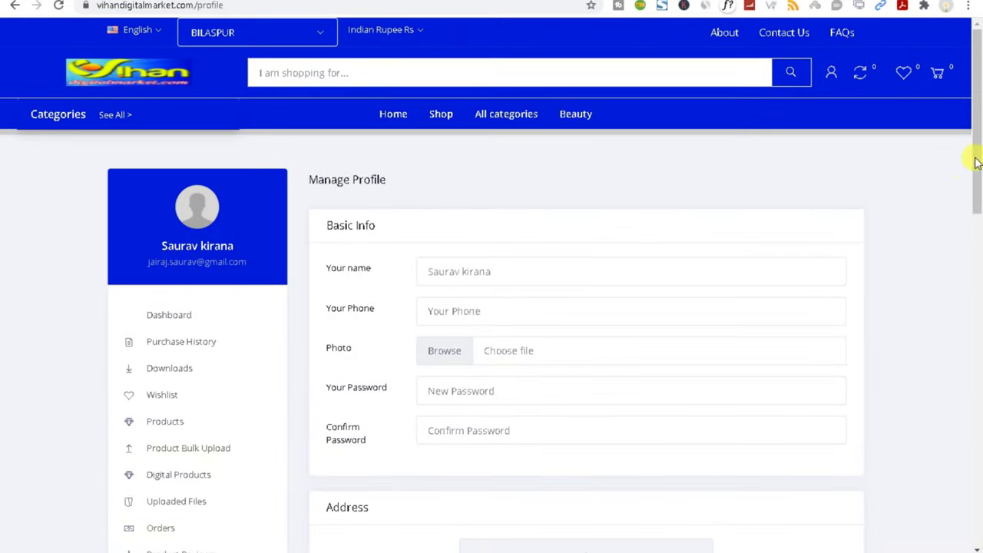
Scroll the seller's Manage Profile page, then go to the seller dashboard and Shop Settings
drag(974, 149, 961, 406)
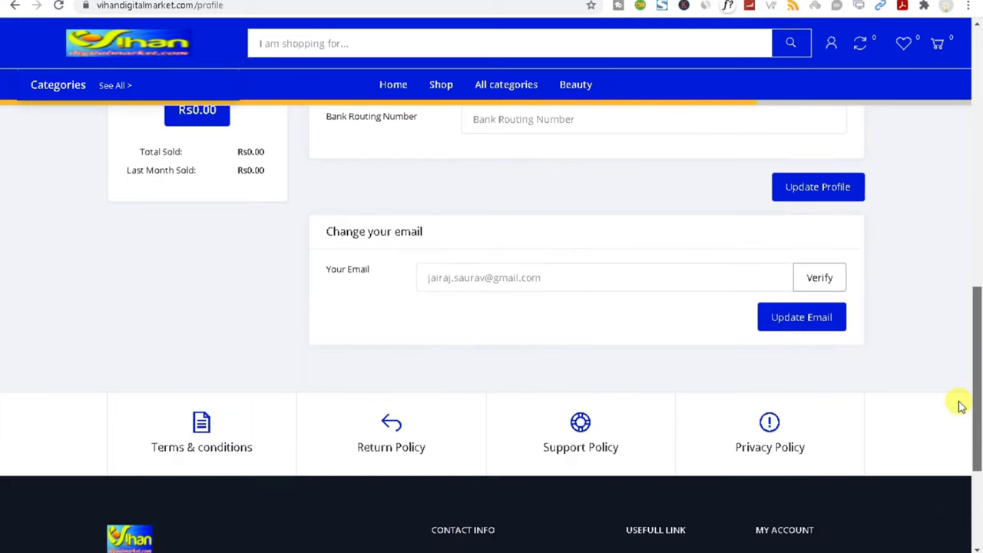
drag(960, 405, 947, 132)
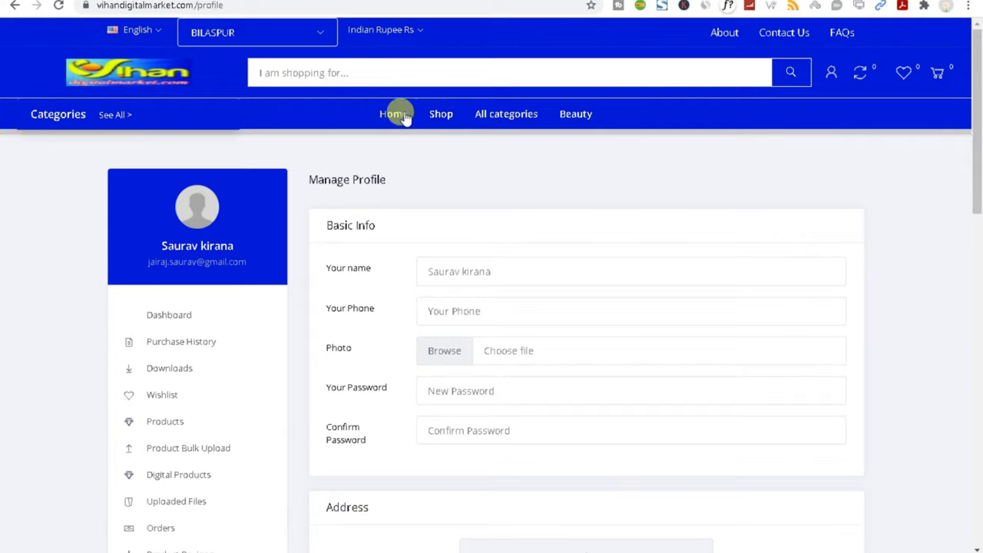
click(164, 316)
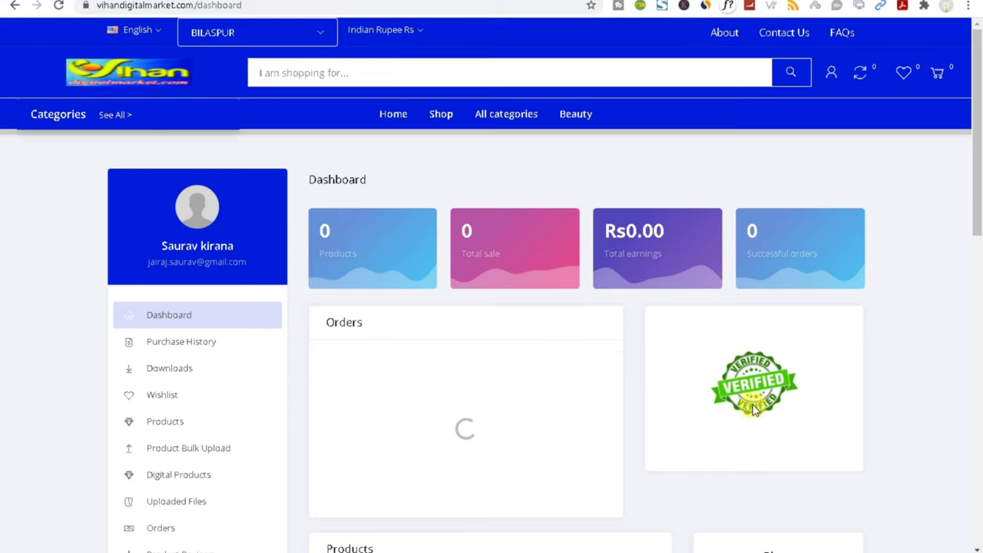
drag(980, 160, 974, 274)
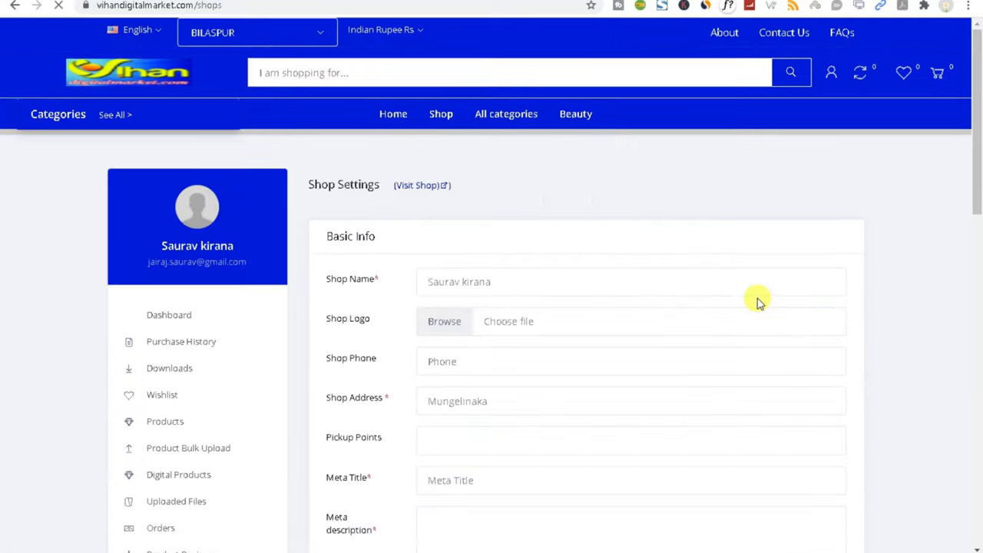
Review the Shop Settings fields, including Pickup Points and Meta description, then bring forward the incognito login window
drag(980, 170, 979, 229)
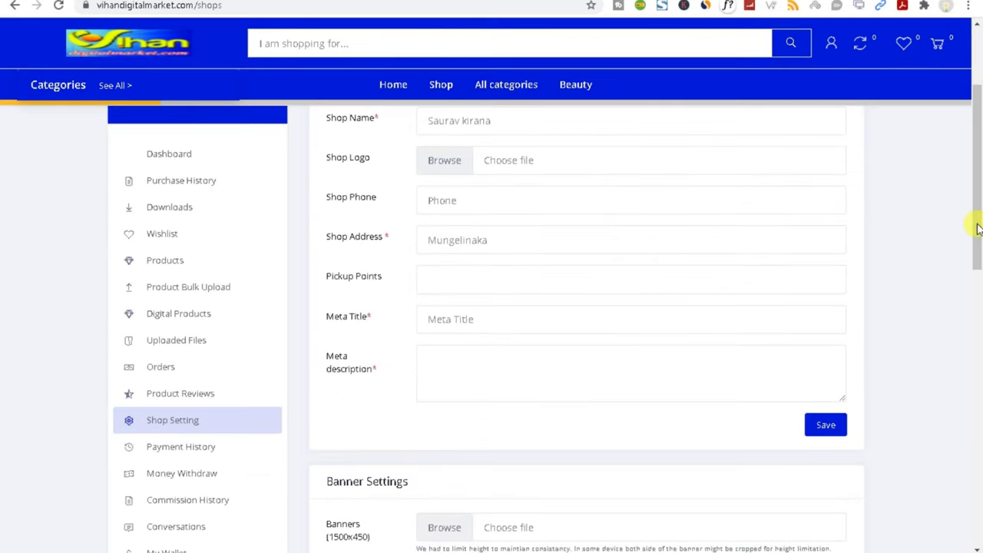
click(435, 280)
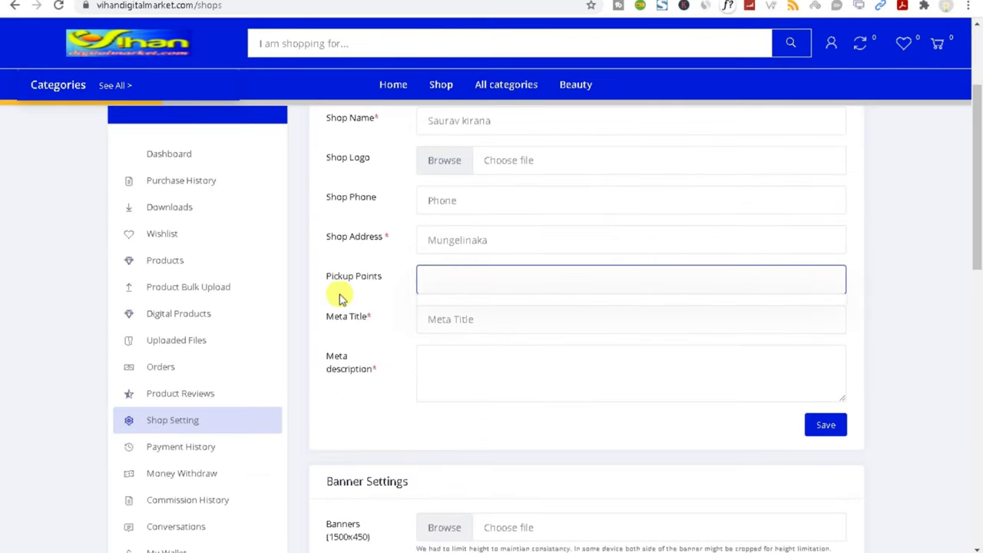
click(419, 362)
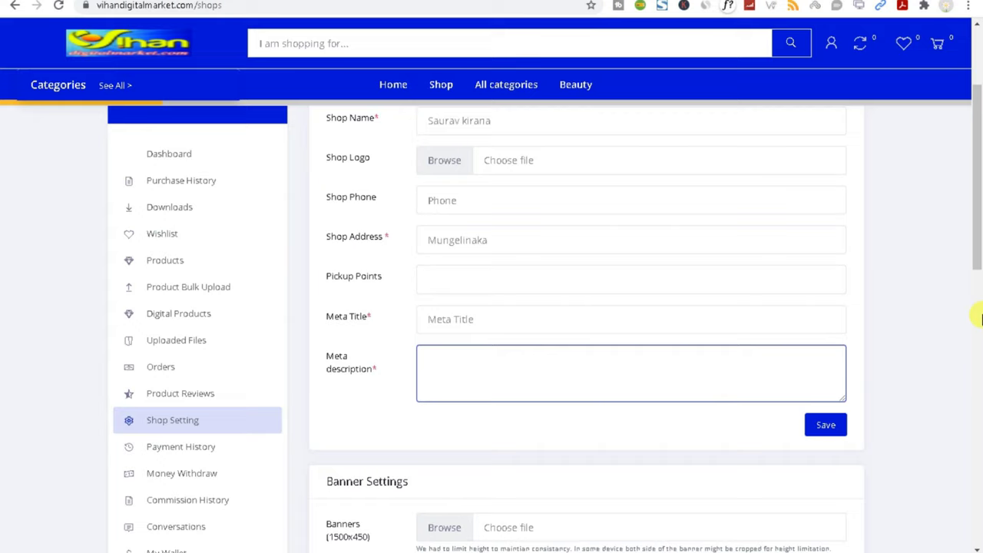
drag(975, 240, 978, 381)
double_click(342, 211)
drag(979, 395, 973, 231)
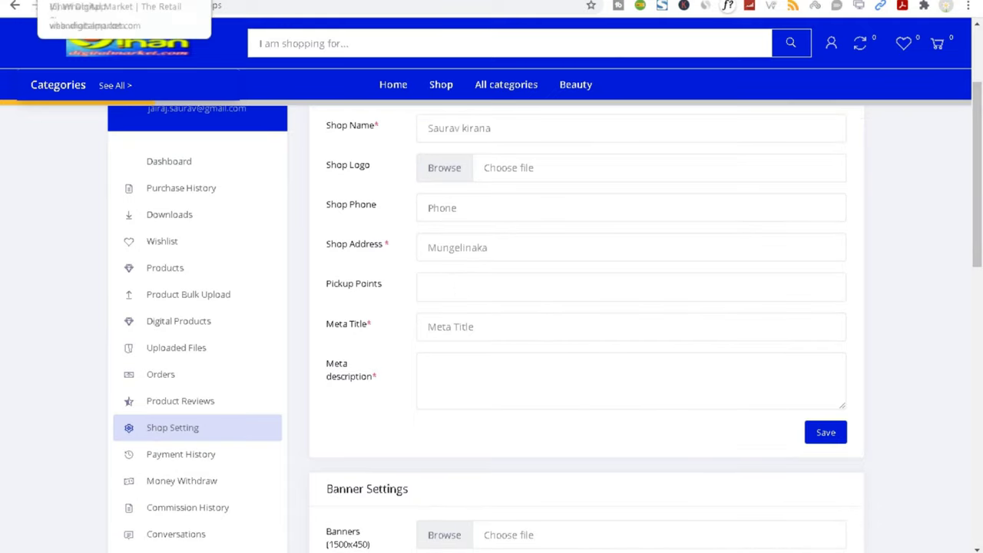
click(444, 372)
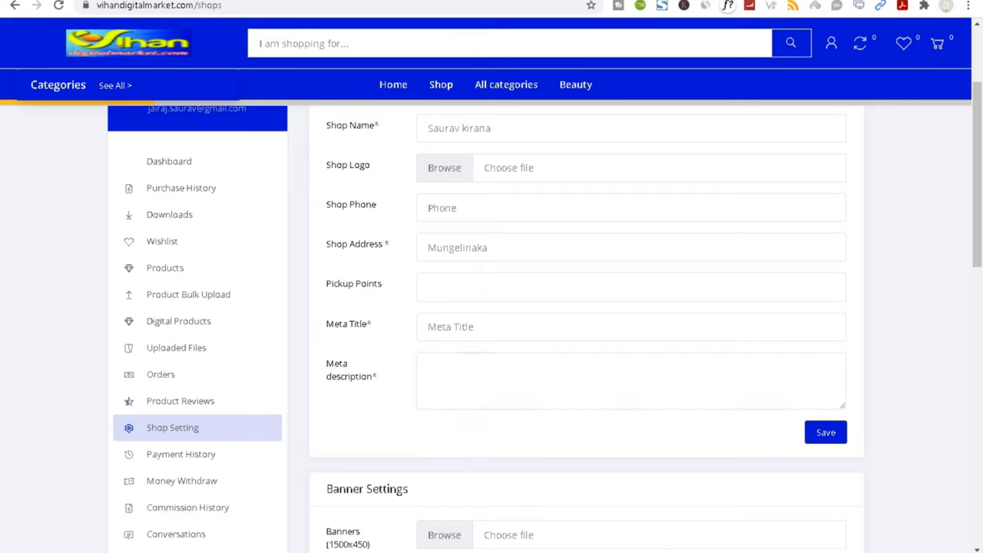
click(746, 531)
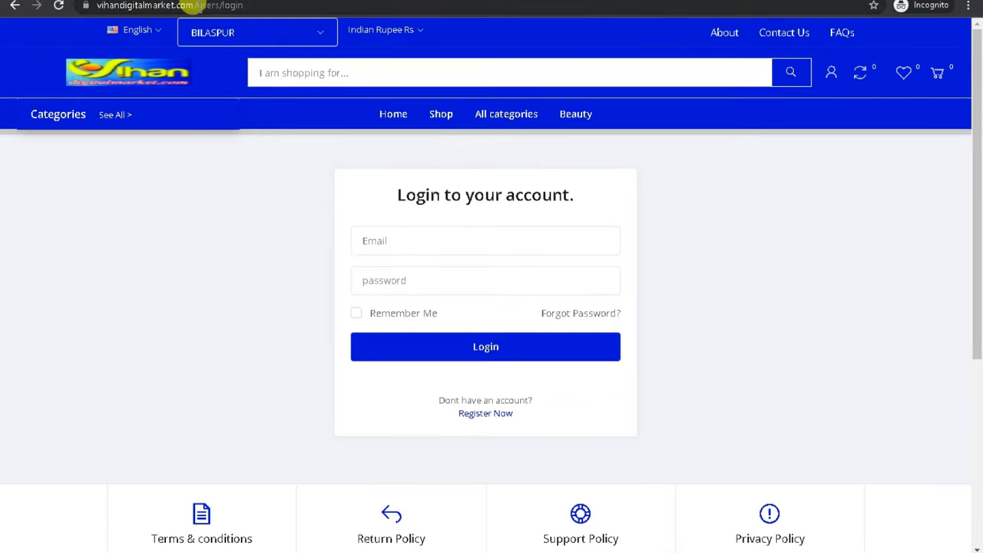
Change the incognito address from sellers/login to admin to reach the admin login page
drag(198, 4, 406, 38)
key(BackSpace)
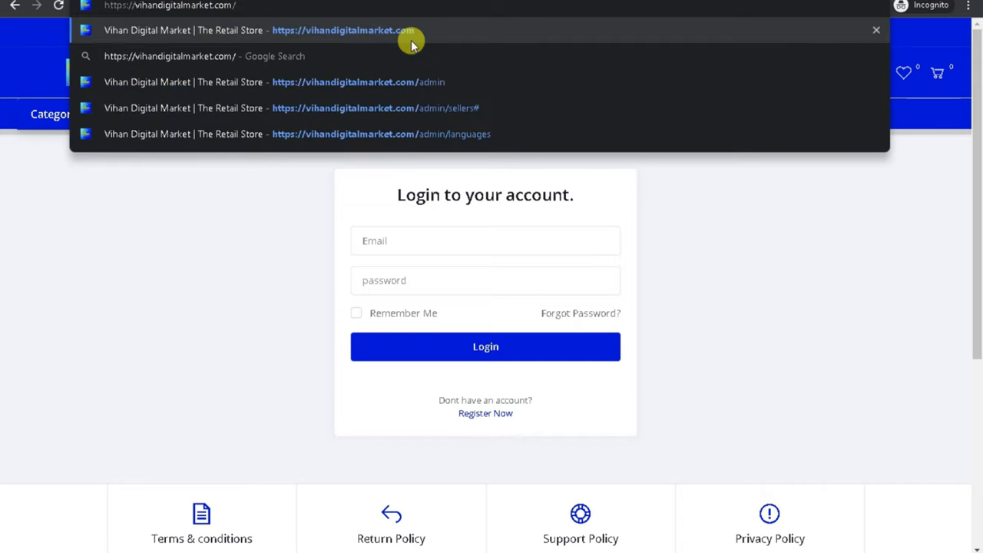
text(admin)
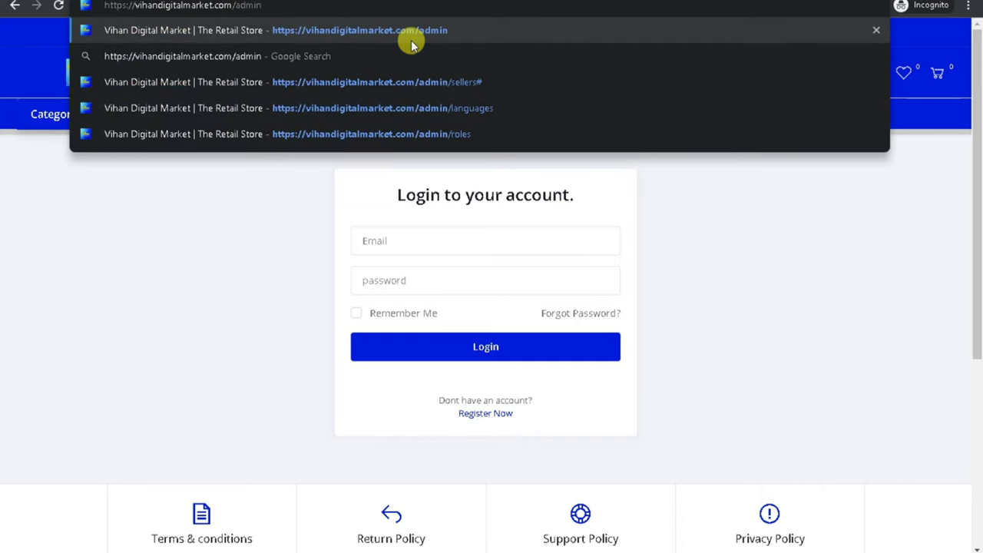
click(411, 40)
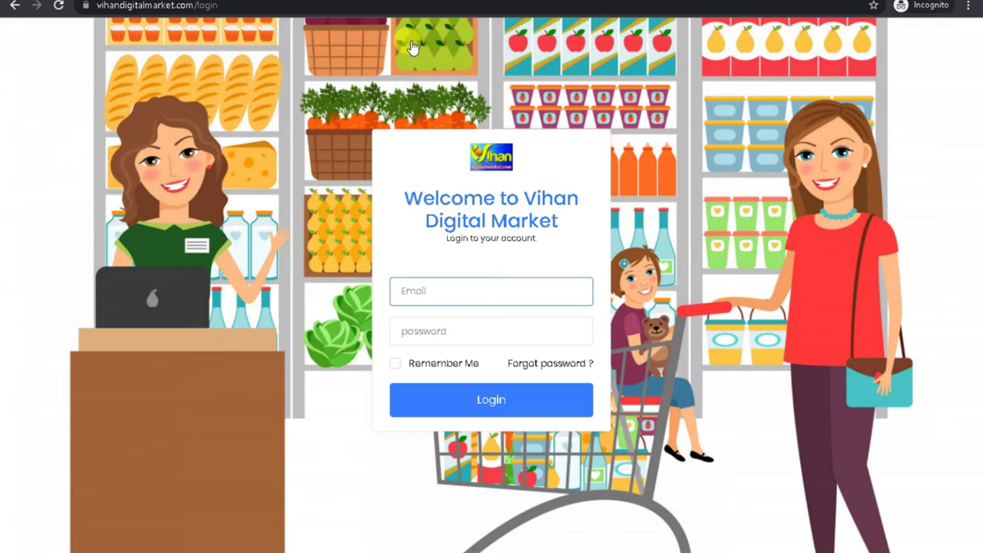
Log in as admin with the saved admin e-mail suggestion and the password
text(admin)
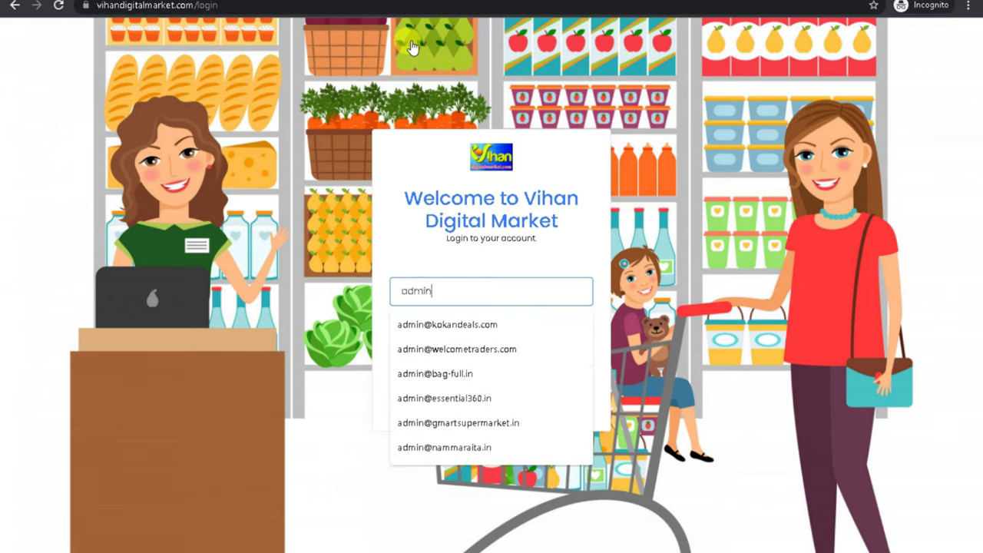
text(@v)
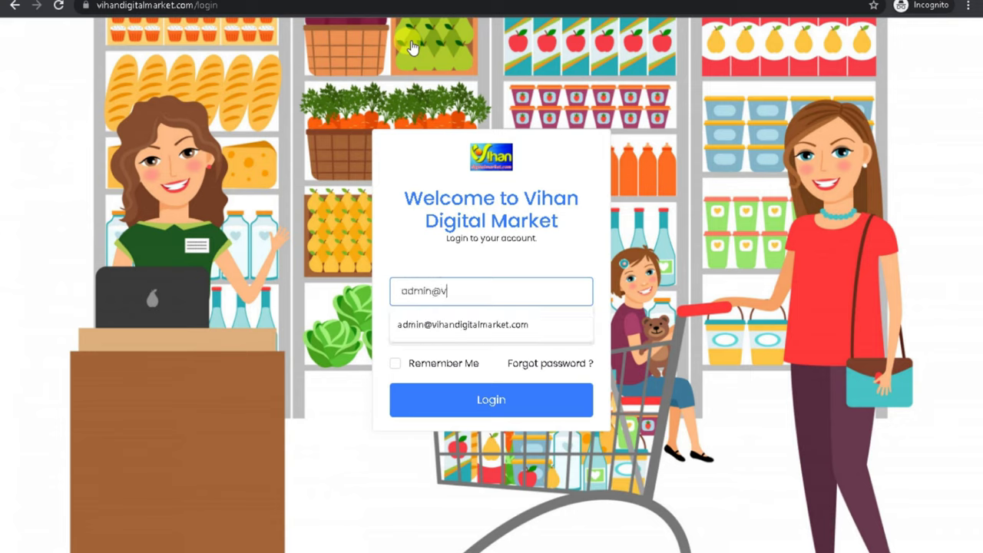
key(Down)
key(Return)
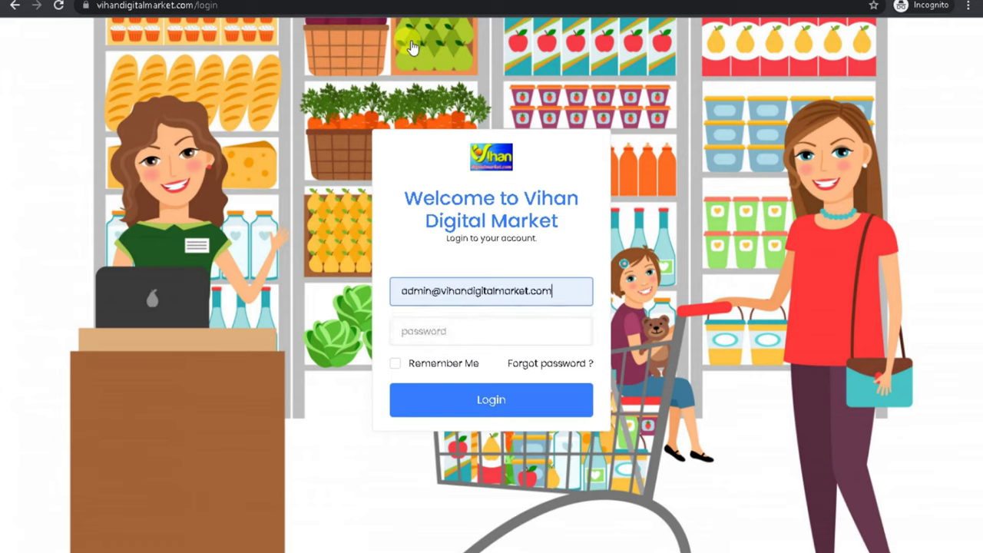
key(Tab)
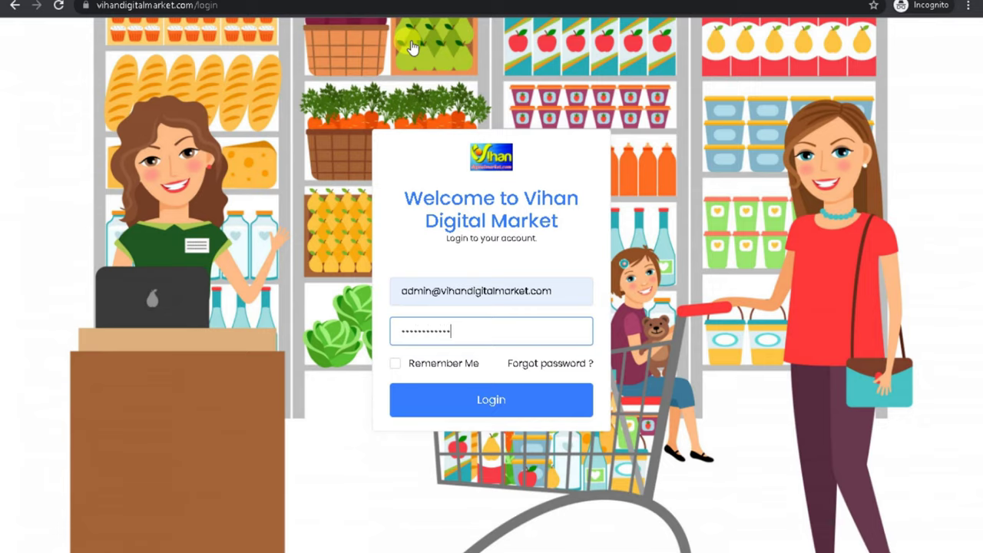
key(Return)
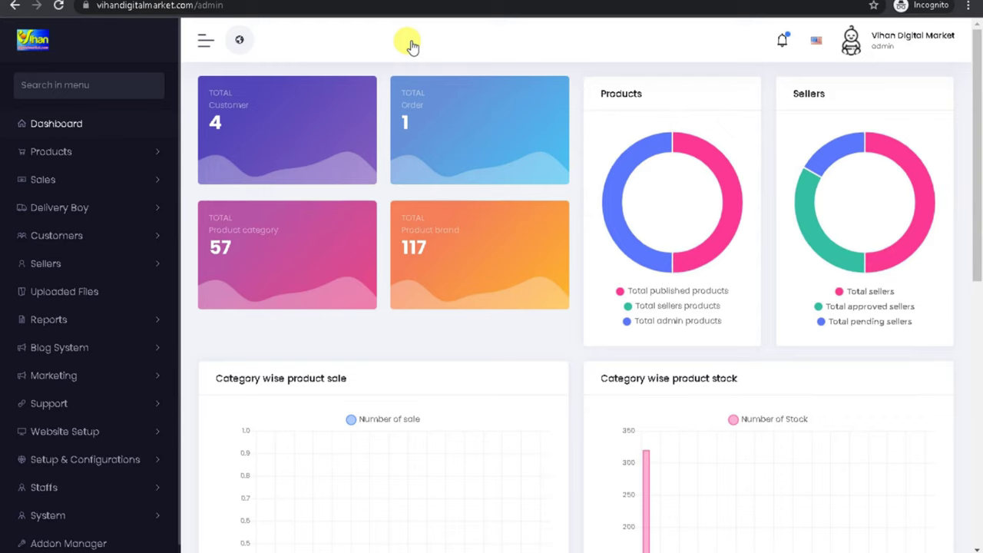
Expand Sellers in the admin sidebar and open the Seller Verification Form
click(89, 269)
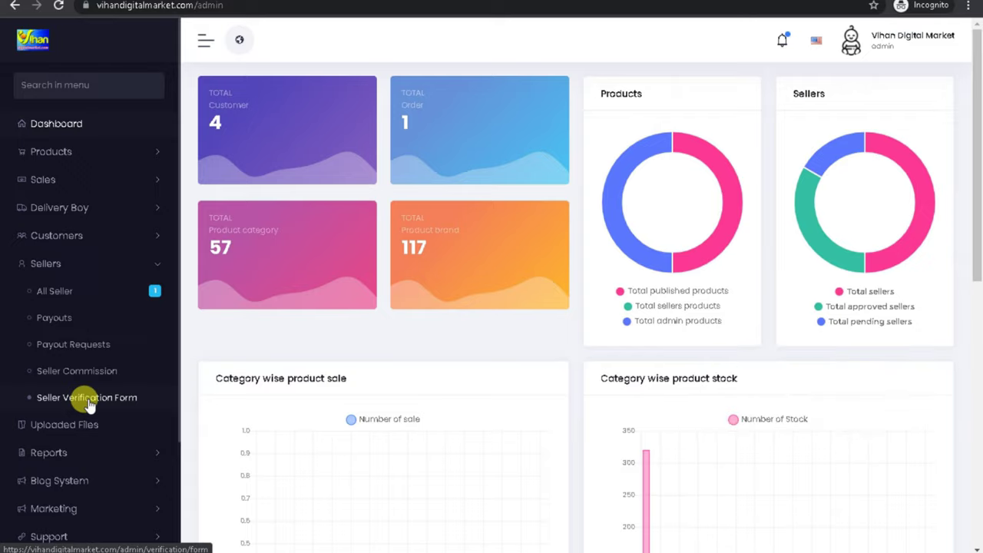
click(89, 405)
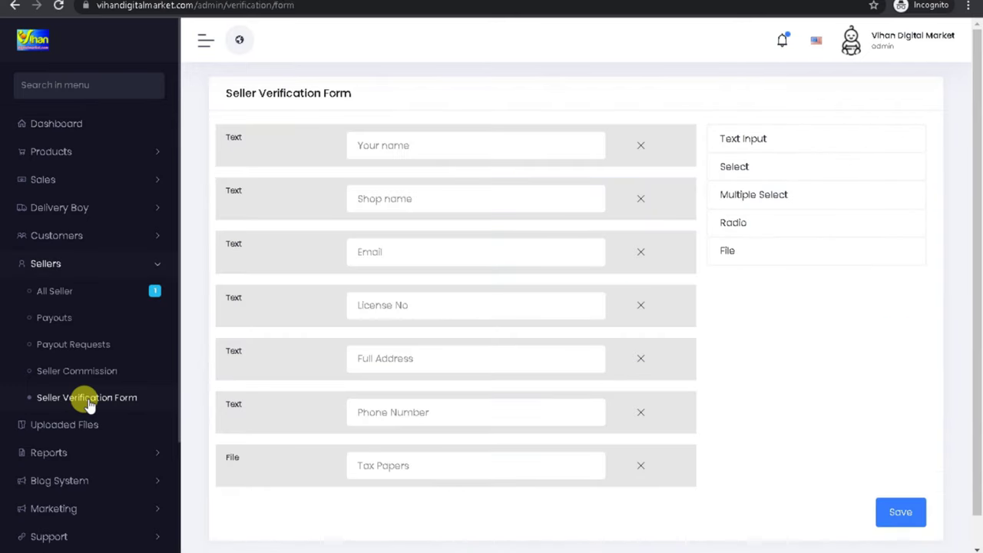
Add two file fields to the verification form, labelled GSTIN and Pan card
click(742, 253)
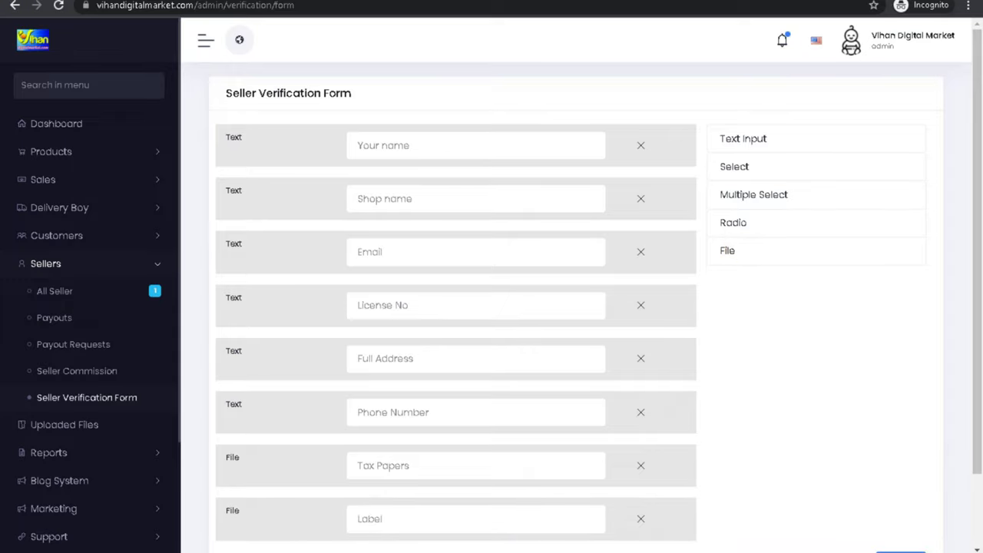
drag(979, 358, 980, 451)
click(400, 432)
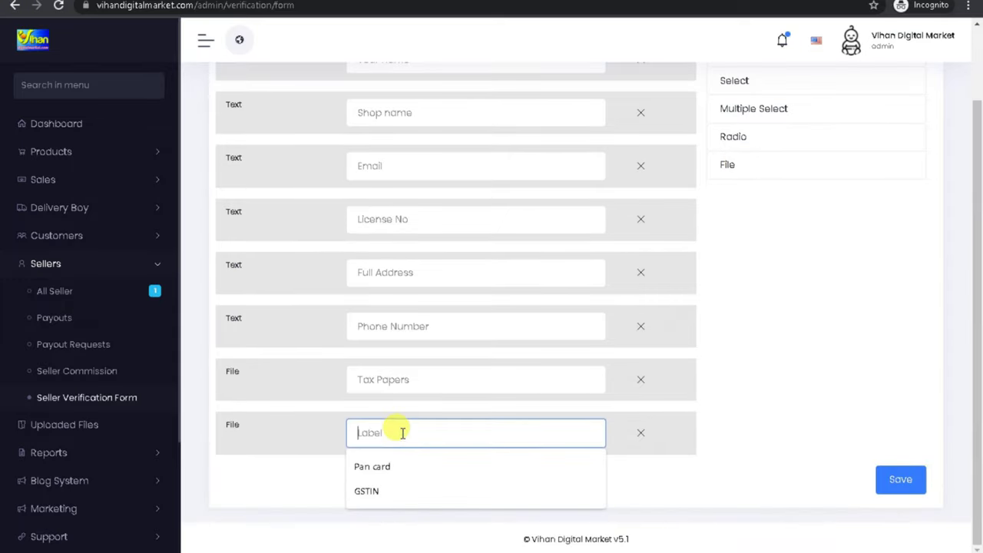
click(404, 488)
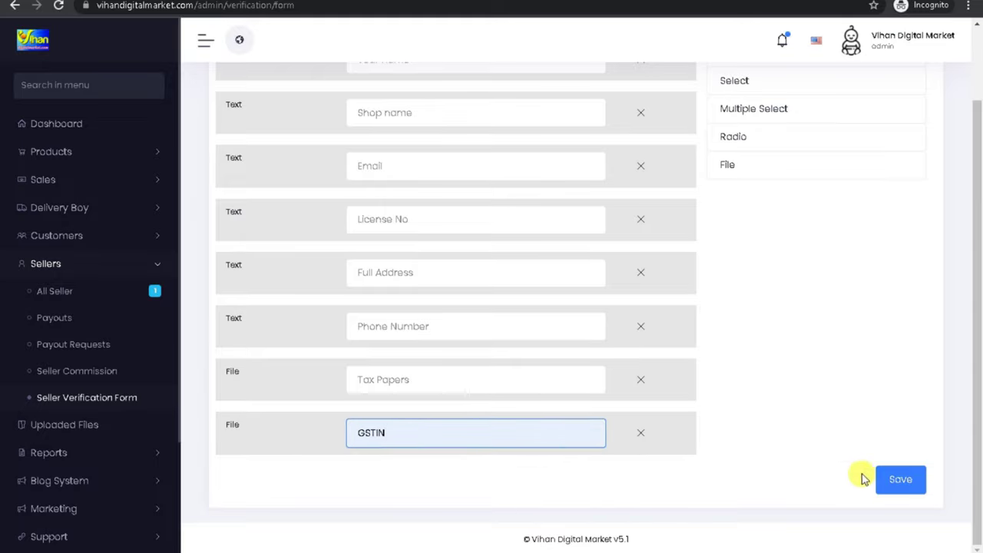
click(749, 165)
scroll(499, 368, down, 1)
click(367, 432)
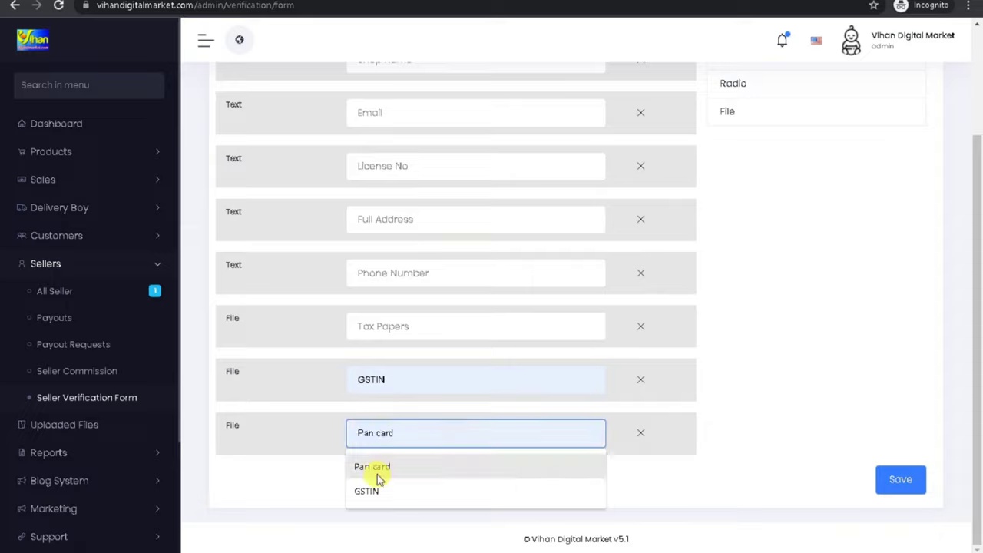
click(373, 468)
Add a third file field labelled Aadhar and save the verification form
click(746, 116)
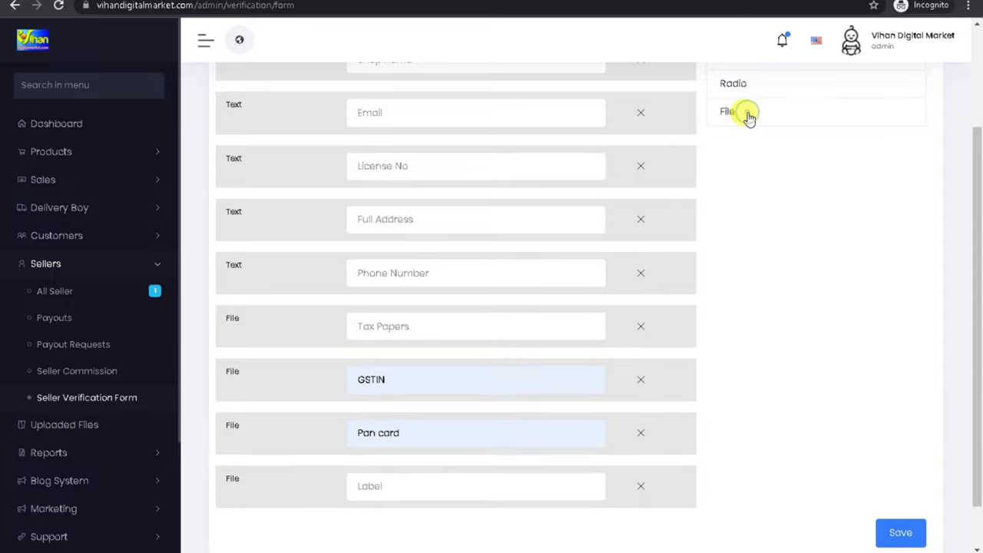
click(398, 487)
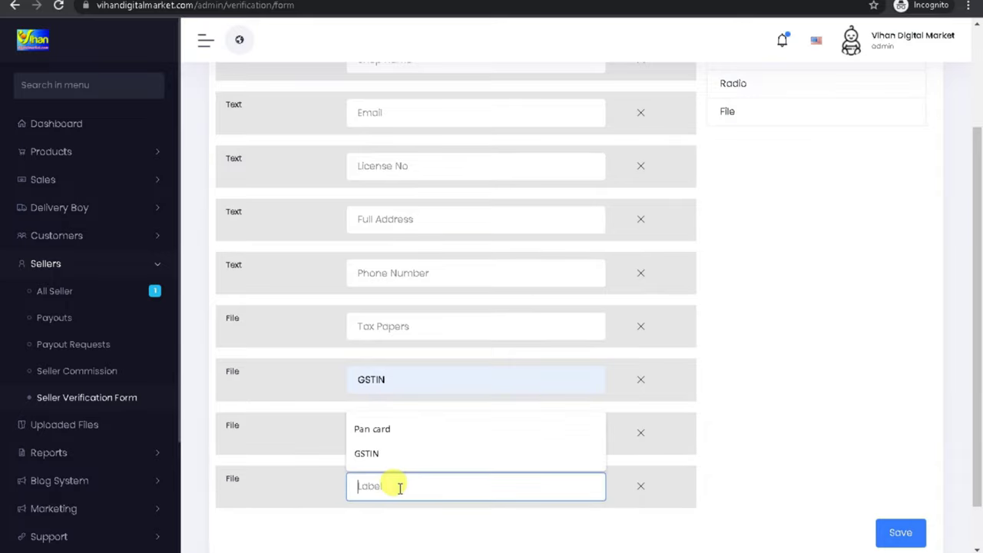
text(Aadhar)
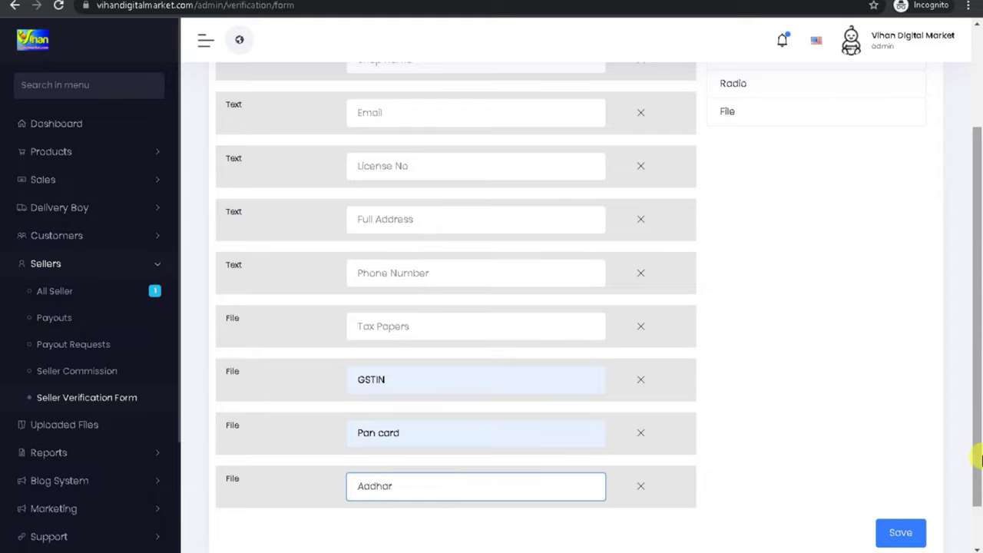
scroll(974, 454, down, 1)
click(896, 481)
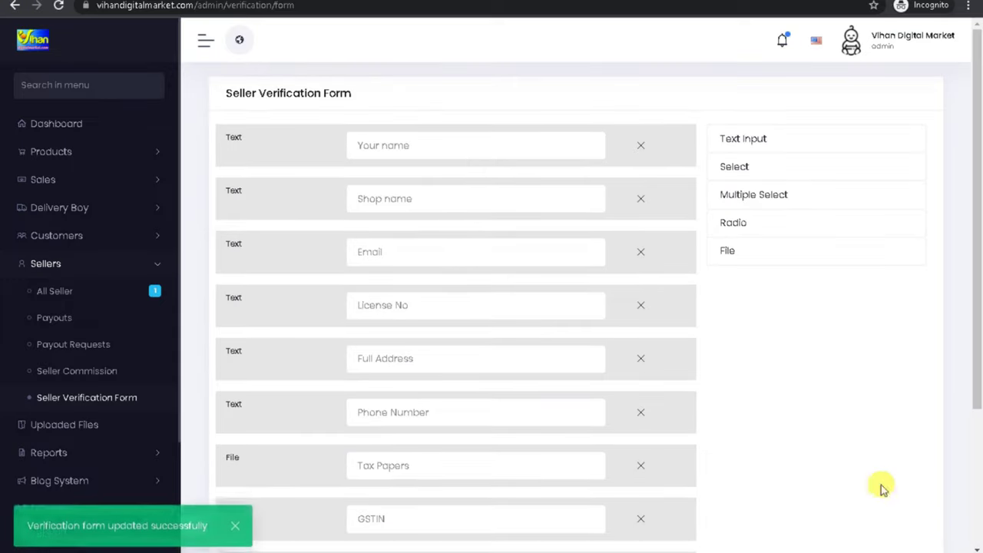
mouse_move(734, 535)
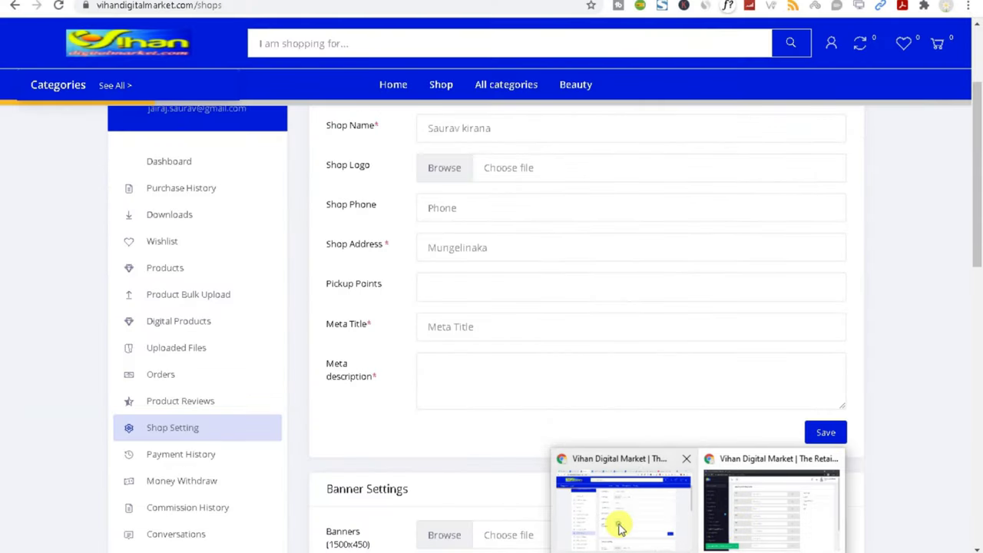
click(620, 528)
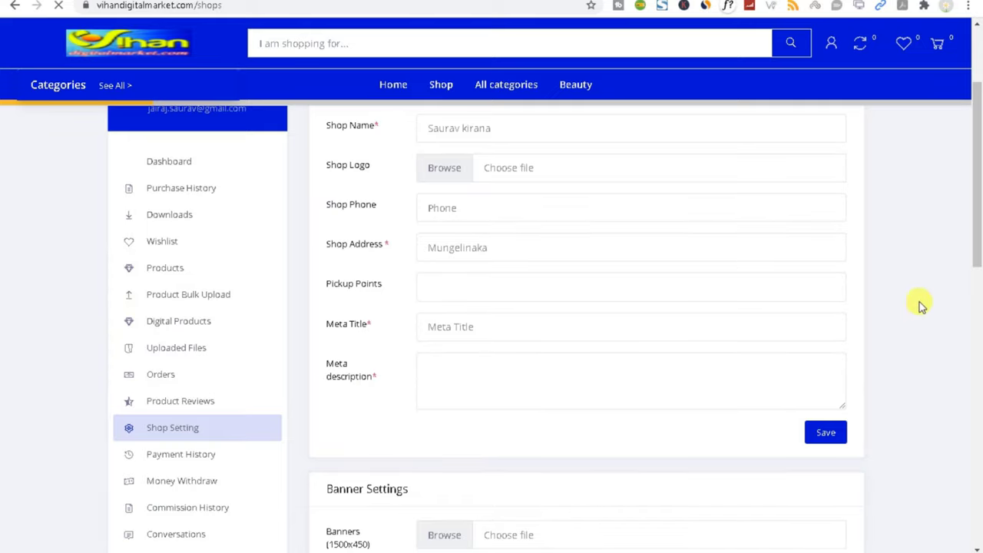
drag(974, 213, 924, 174)
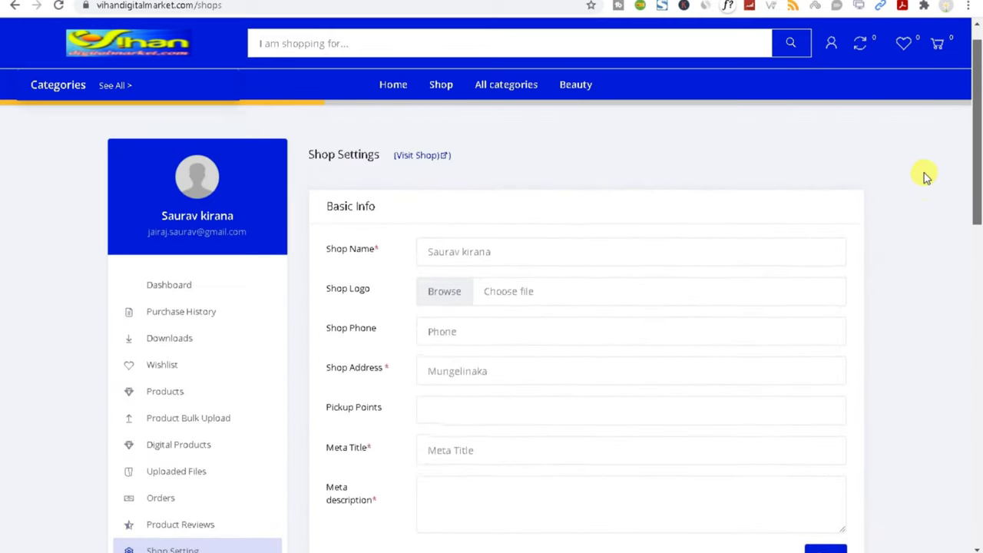
drag(318, 290, 456, 304)
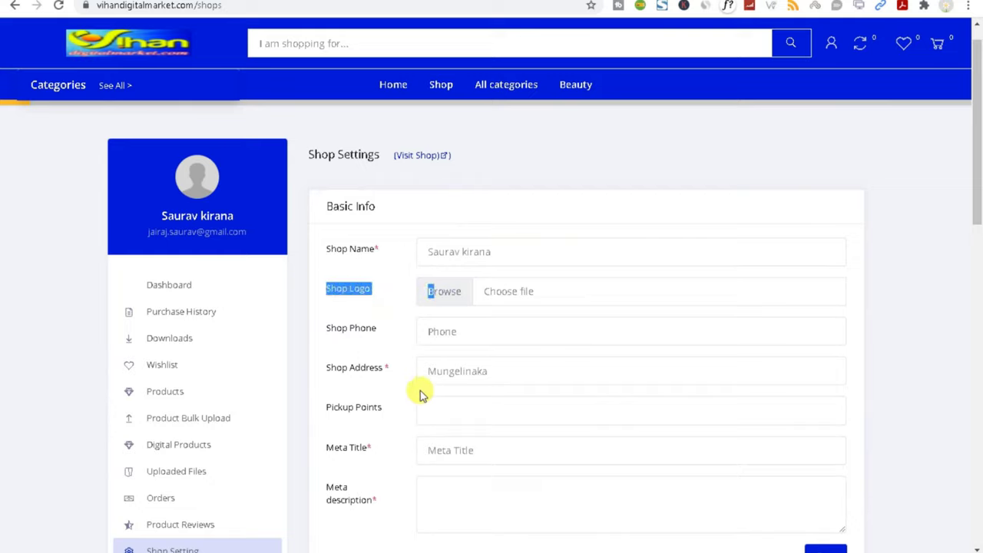
click(166, 288)
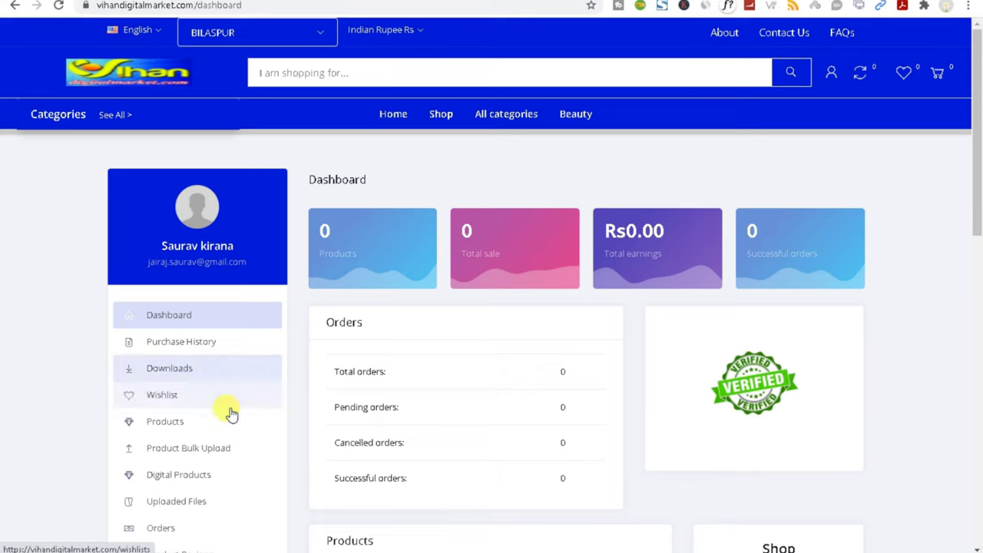
drag(979, 176, 980, 306)
click(749, 261)
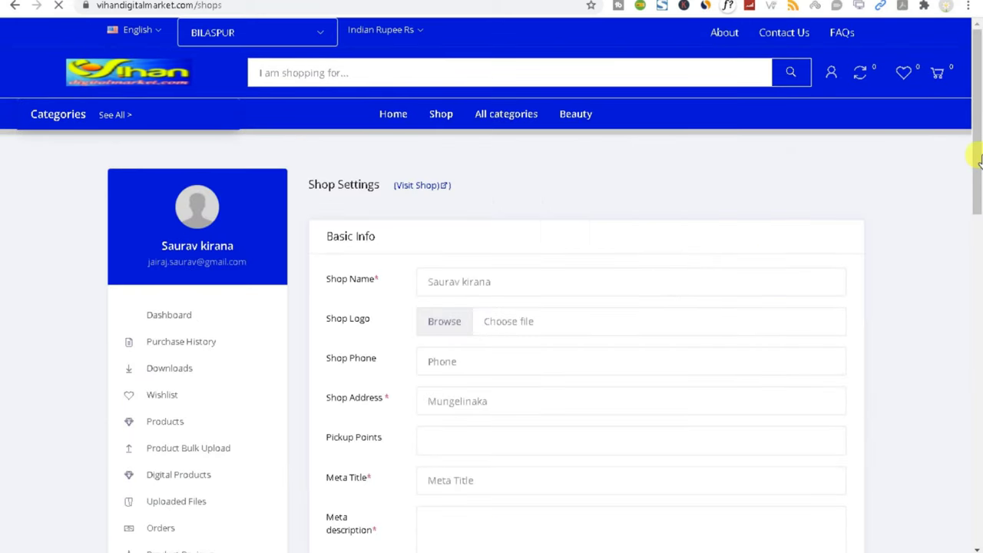
drag(976, 145, 978, 392)
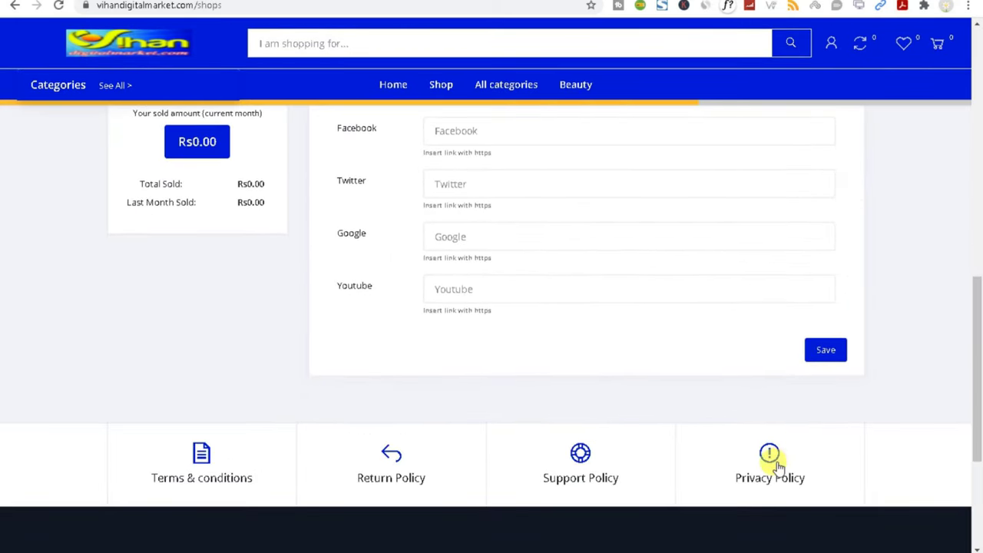
click(751, 542)
drag(979, 307, 958, 452)
click(903, 480)
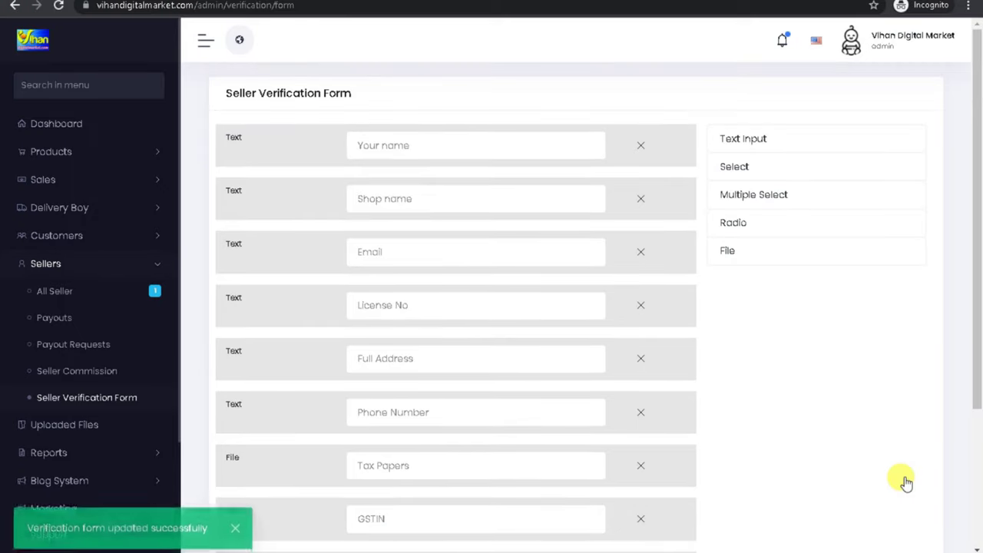
Glance at the seller's shop settings window, then switch back to the admin window
mouse_move(738, 548)
click(744, 531)
mouse_move(647, 543)
click(626, 523)
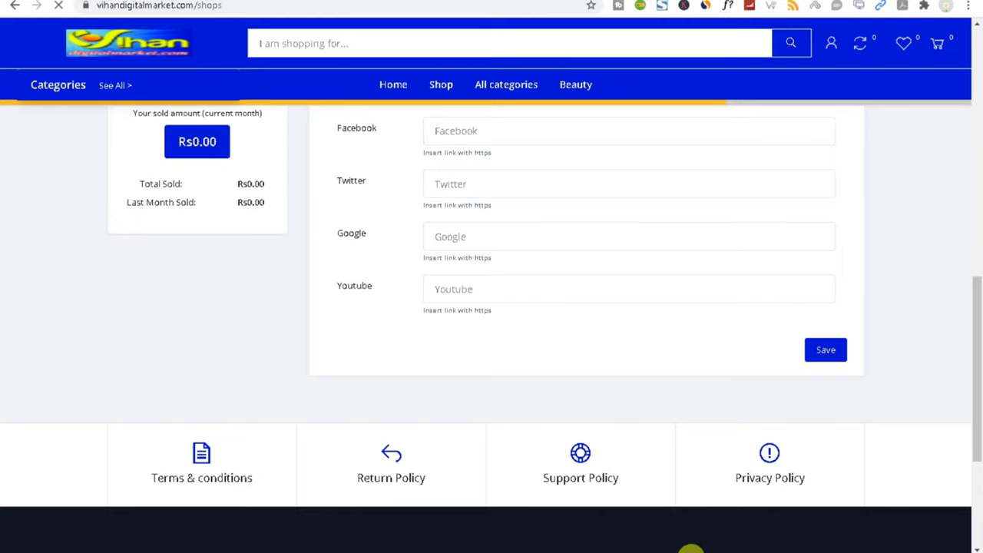
drag(977, 432, 892, 547)
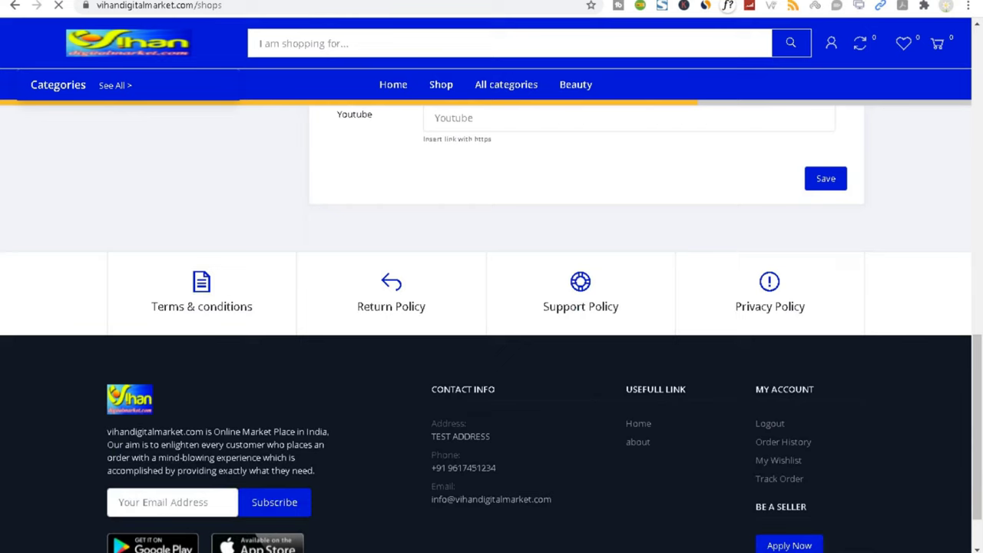
click(780, 518)
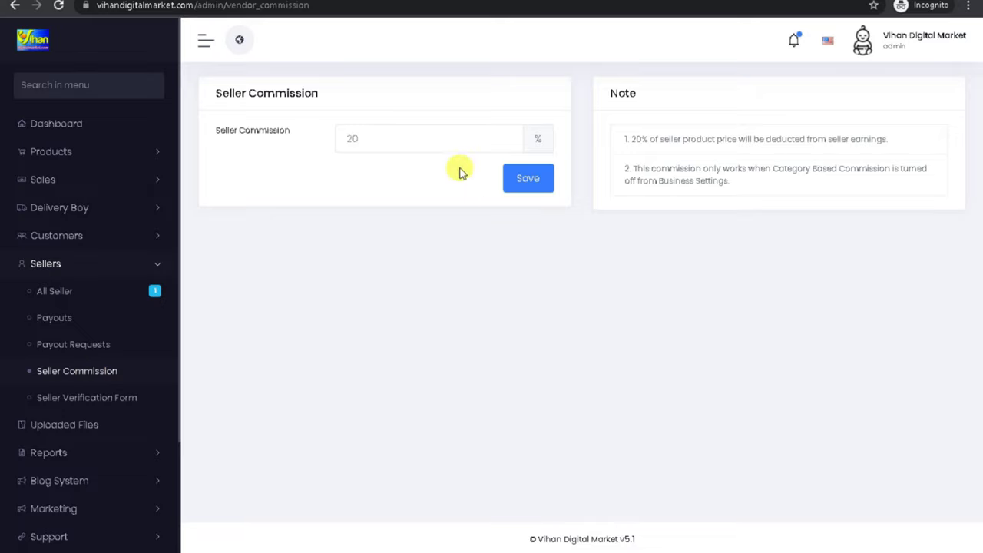
Replace the 20% seller commission with 5% and save it
click(277, 133)
text(5)
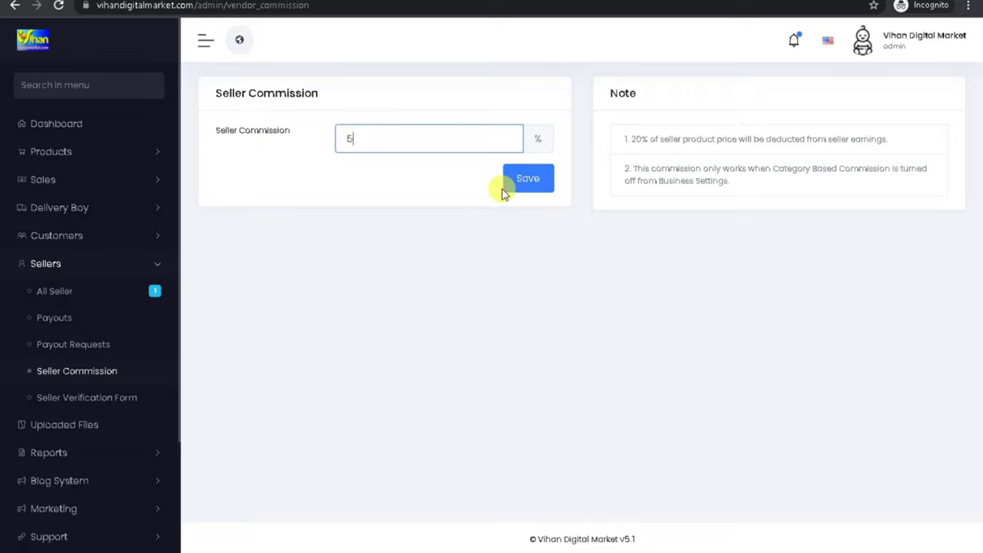
click(520, 190)
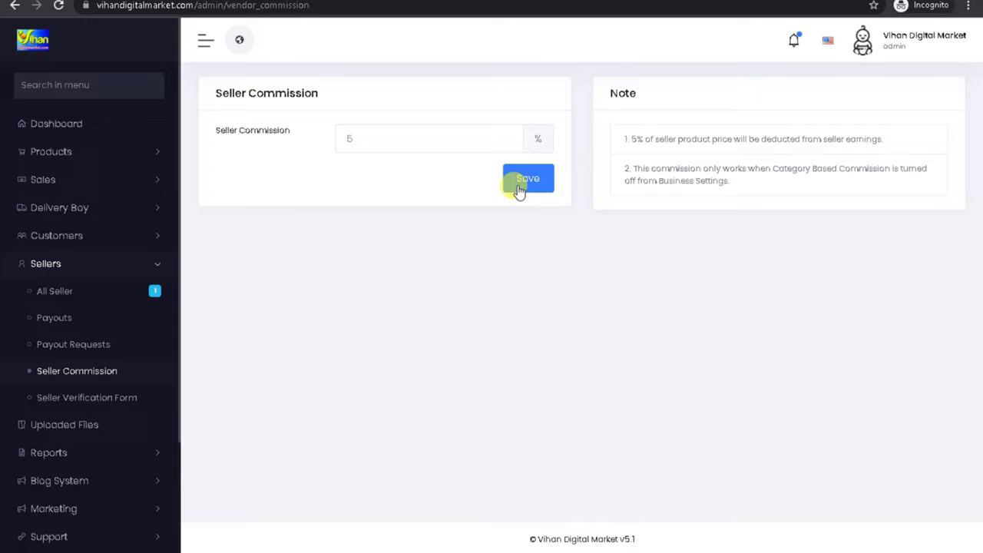
drag(367, 140, 333, 143)
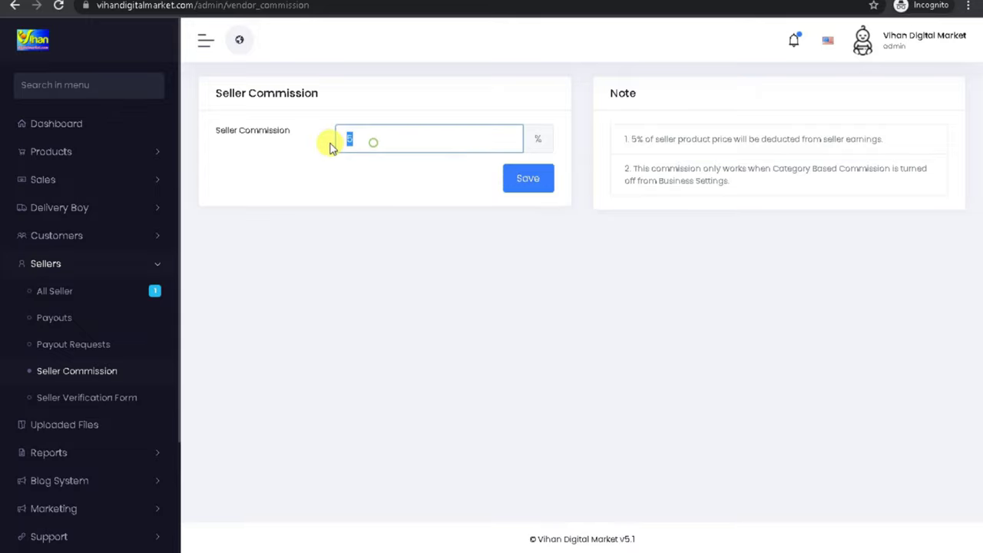